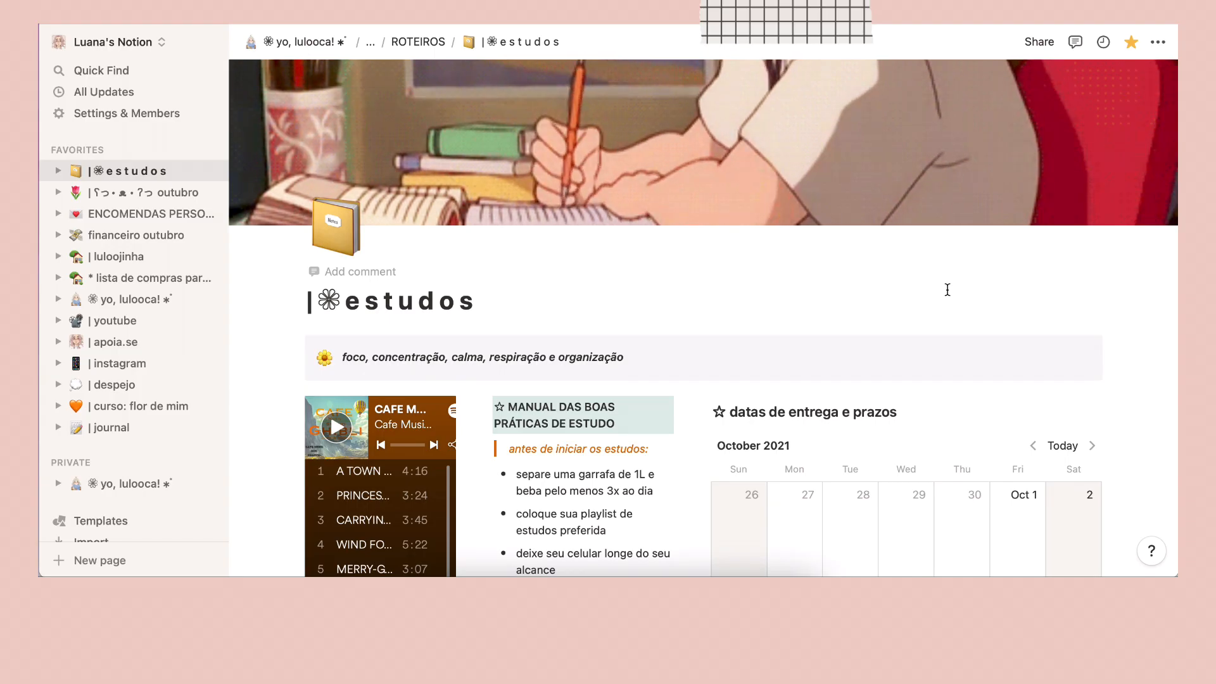
- Hide the workspace sidebar so the estudos page takes up the full window
scroll(948, 290, "down", 3)
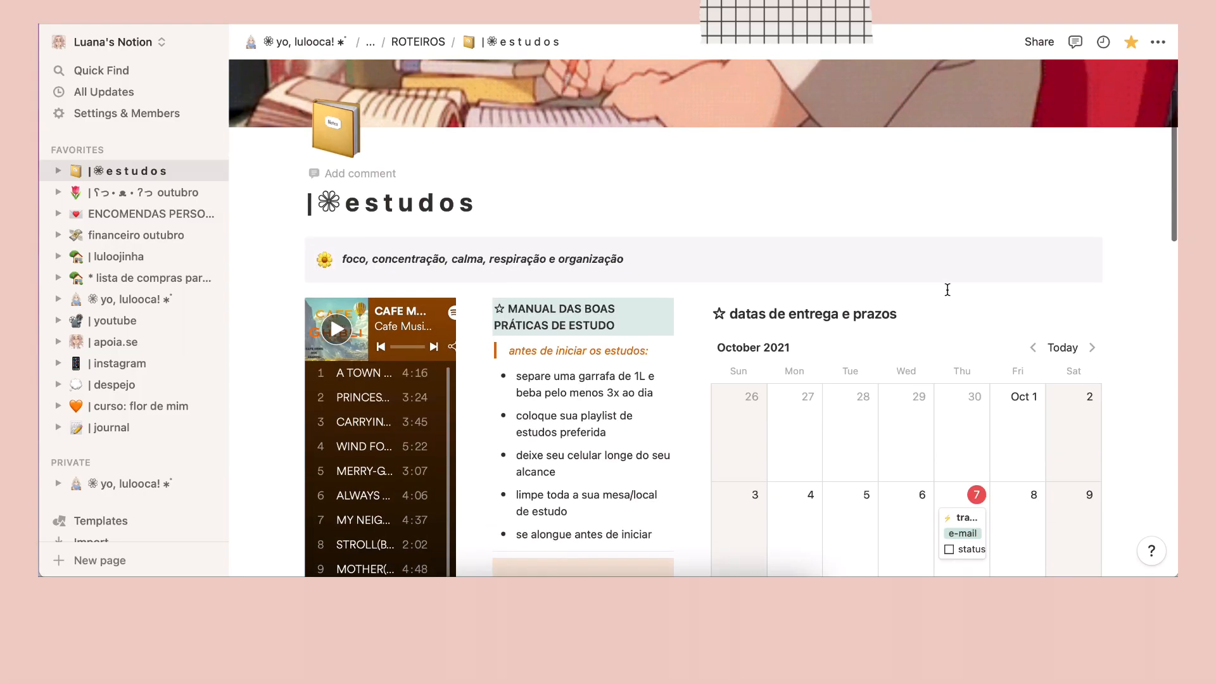
scroll(944, 293, "up", 3)
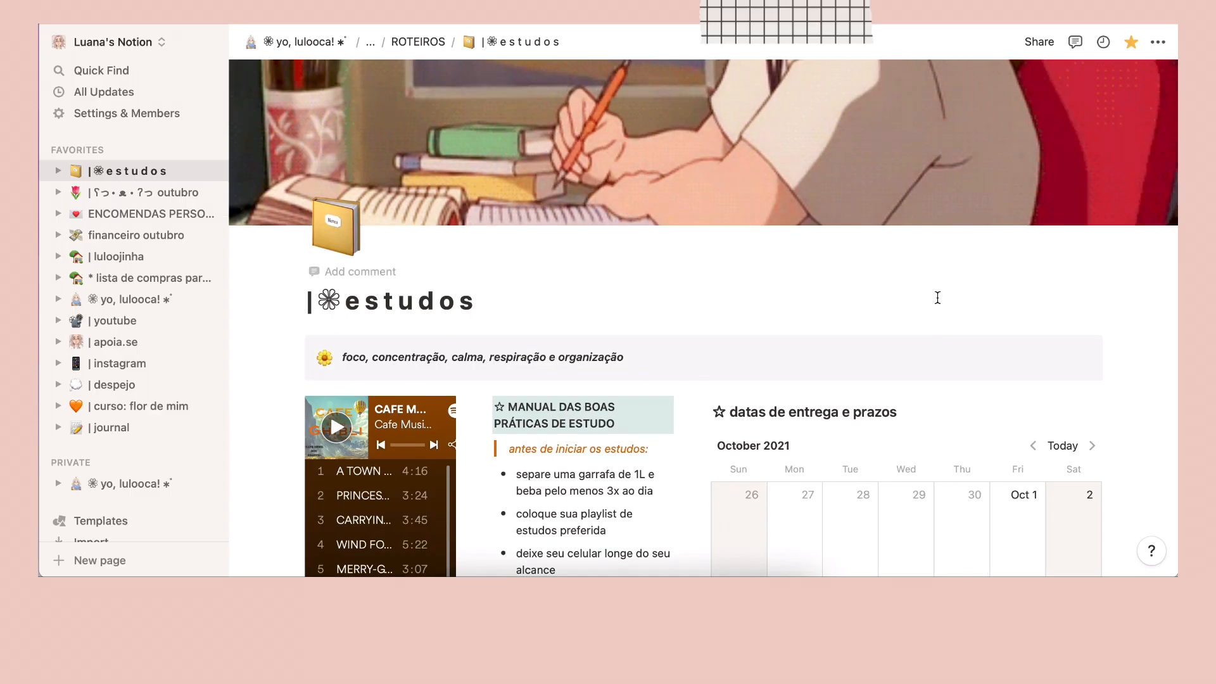
scroll(931, 313, "down", 4)
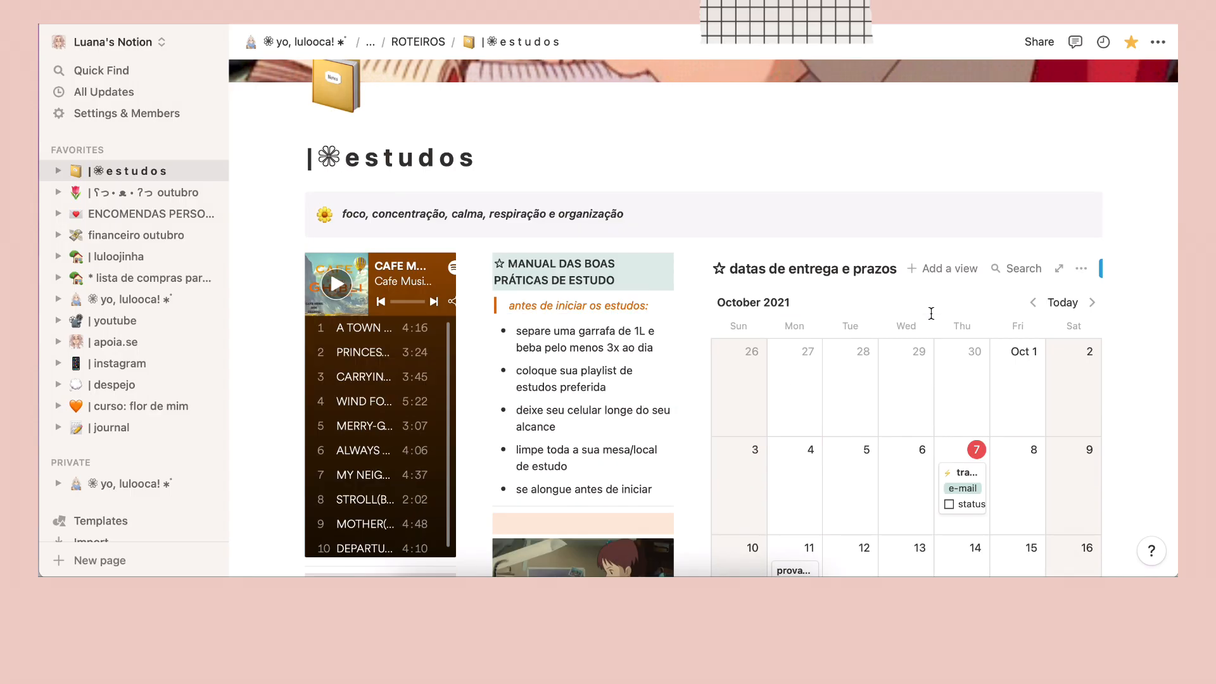
scroll(931, 313, "up", 4)
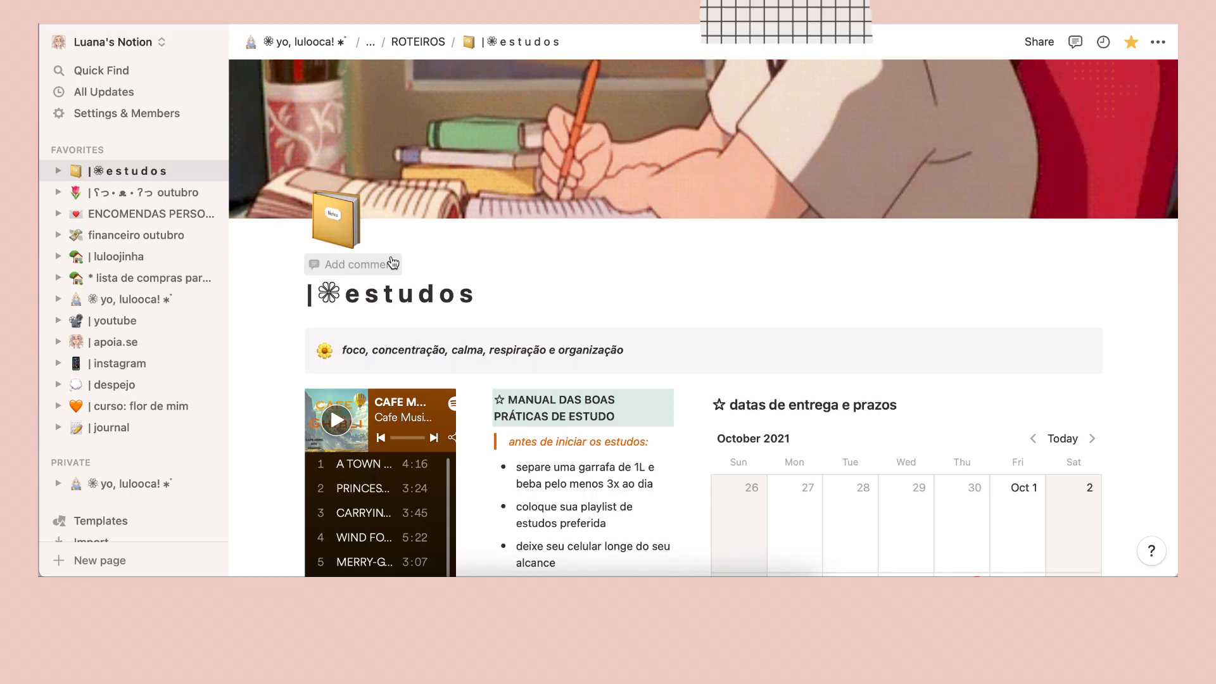
scroll(538, 537, "up", 1)
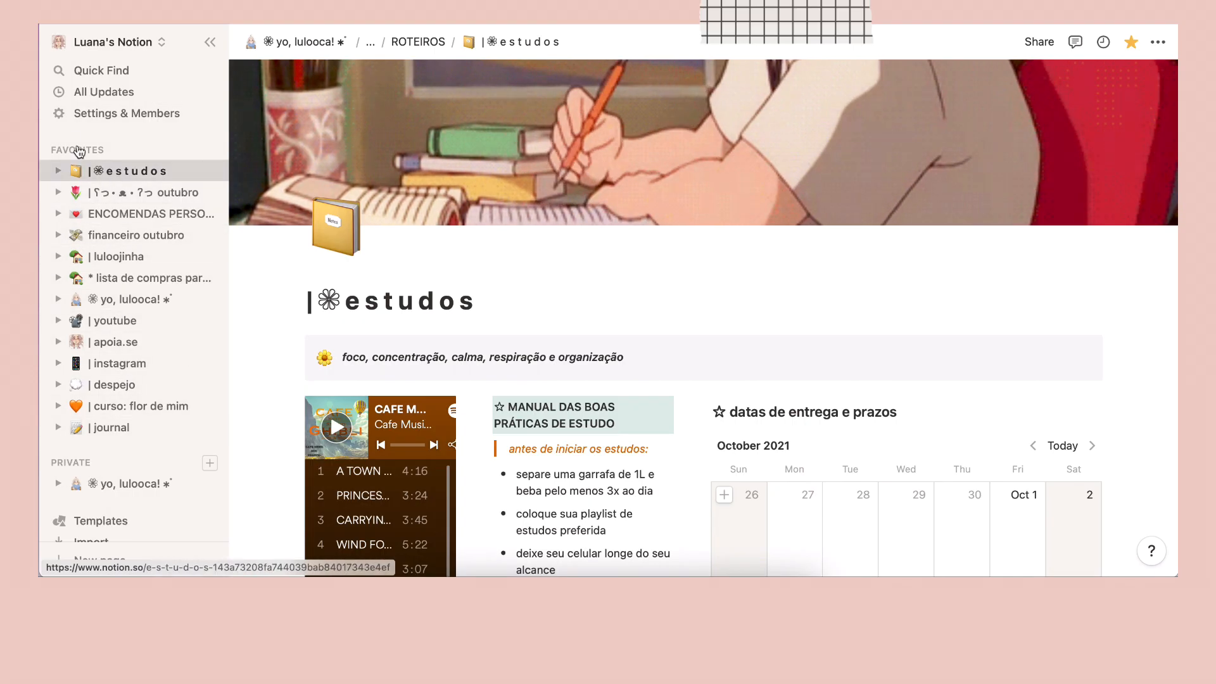
left_click(208, 44)
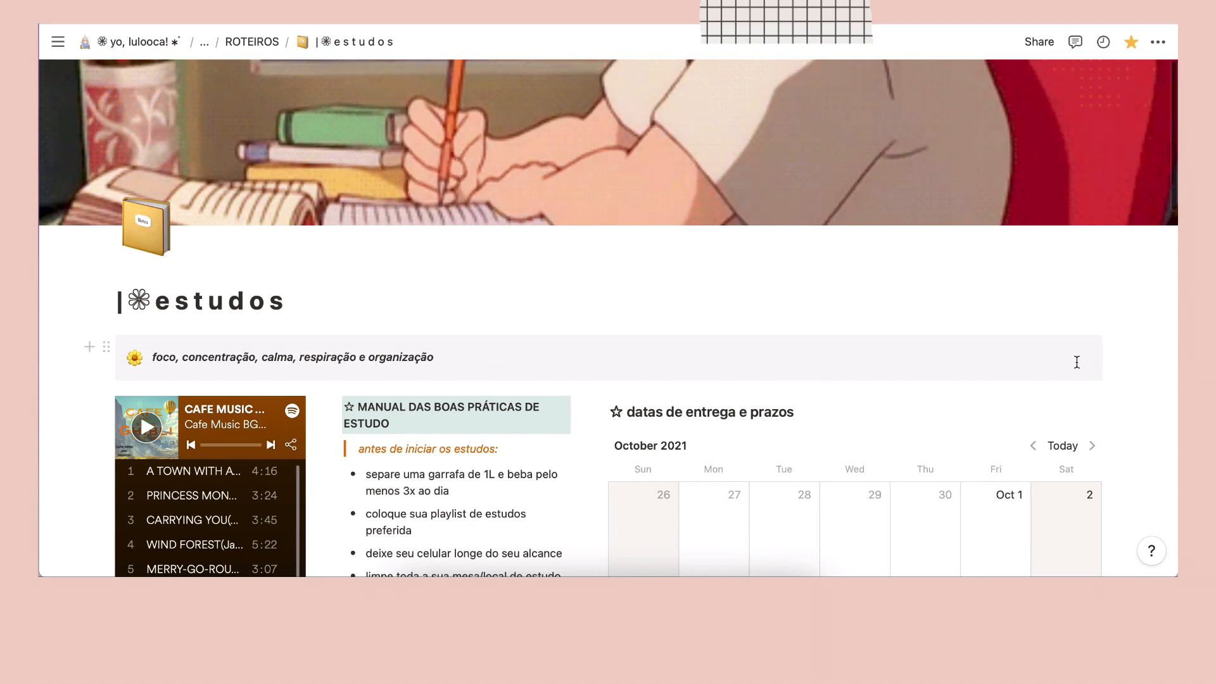
- Check the estudos page's font style, small text and full width settings
scroll(937, 280, "down", 1)
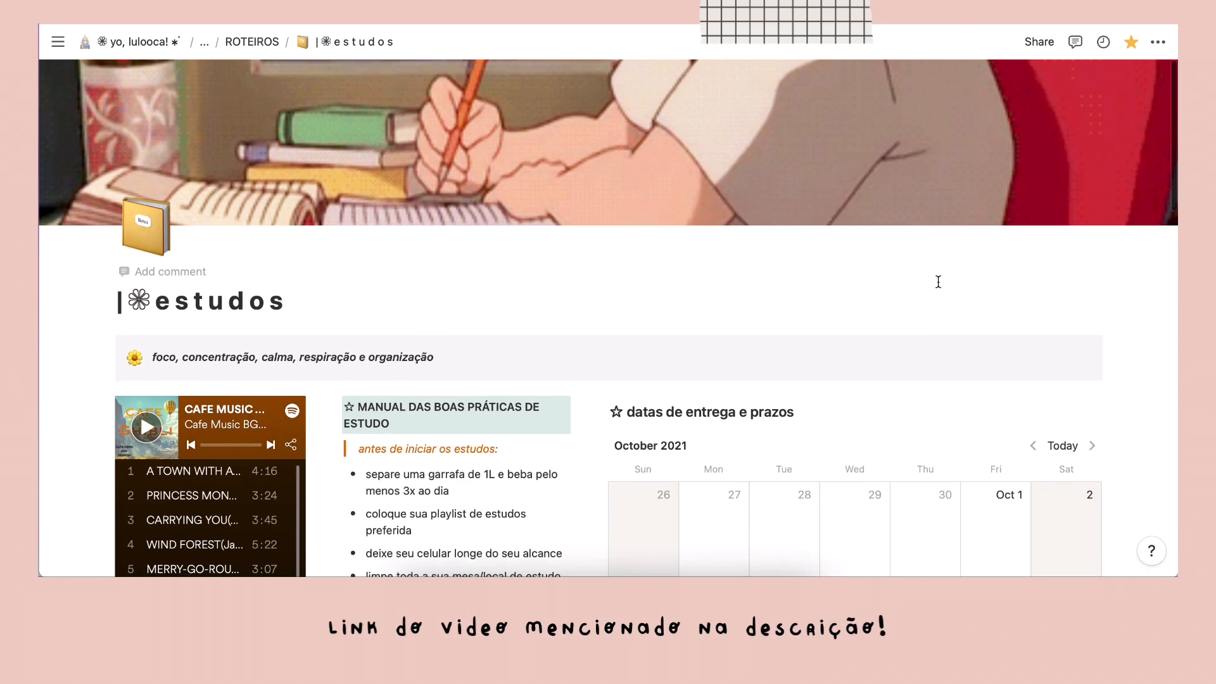
scroll(938, 281, "down", 3)
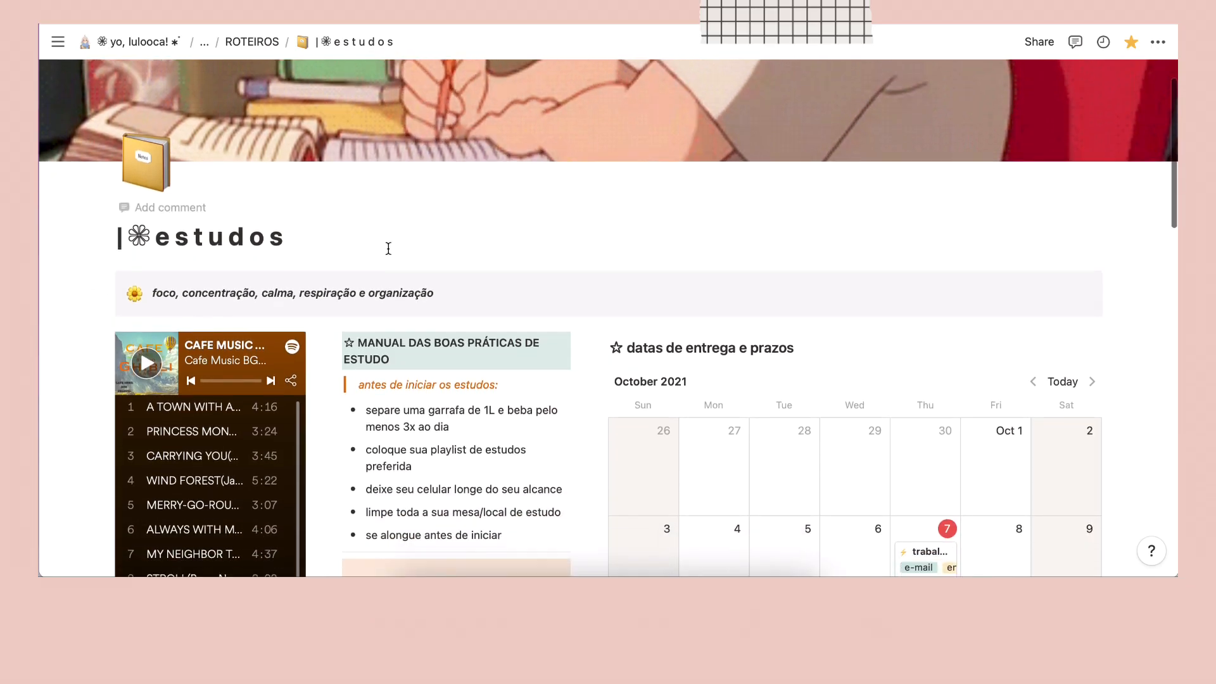
scroll(388, 248, "up", 3)
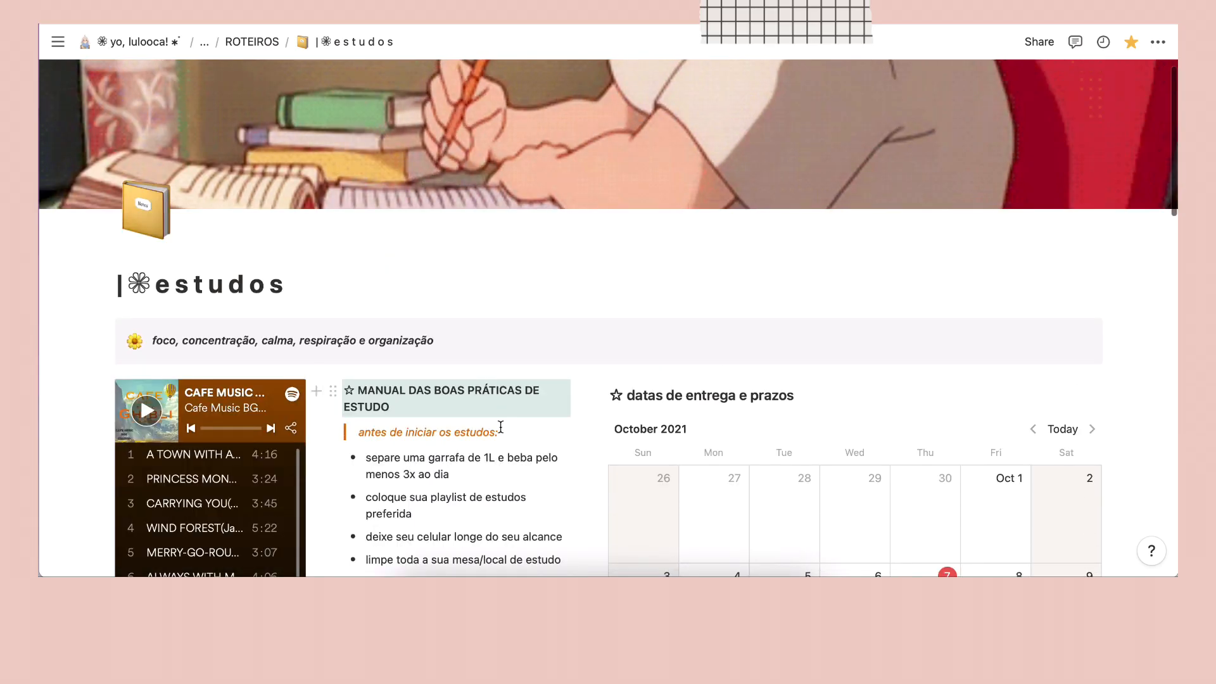
scroll(695, 348, "down", 15)
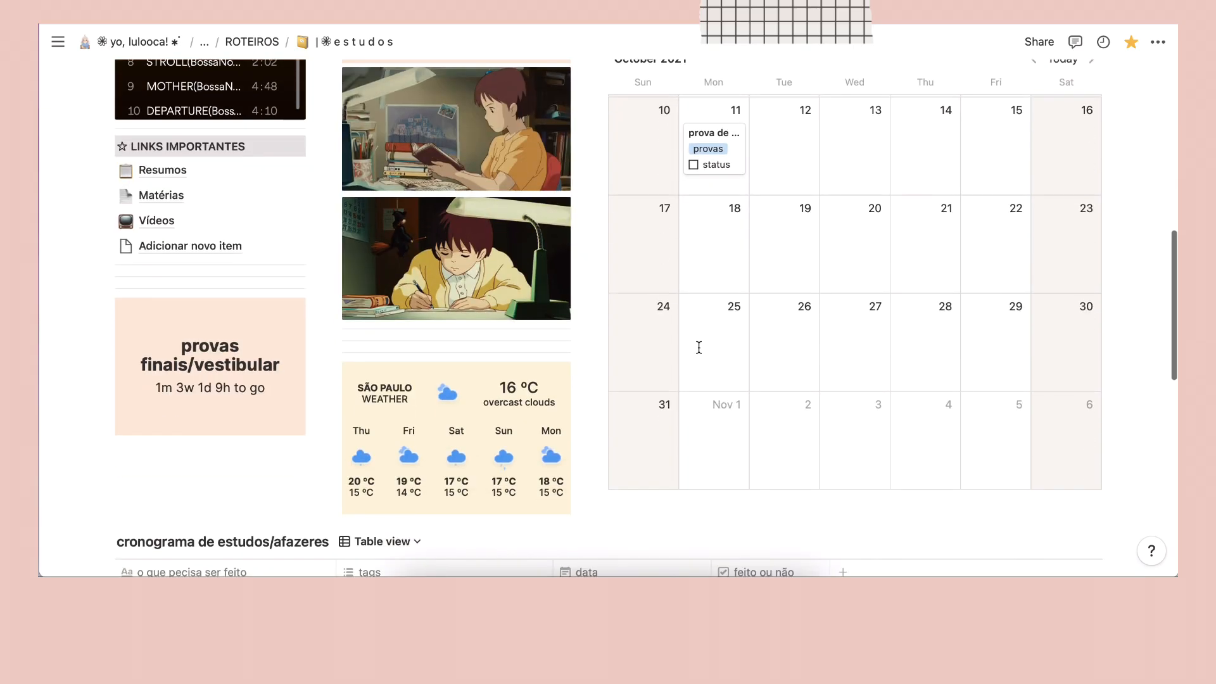
scroll(921, 202, "up", 14)
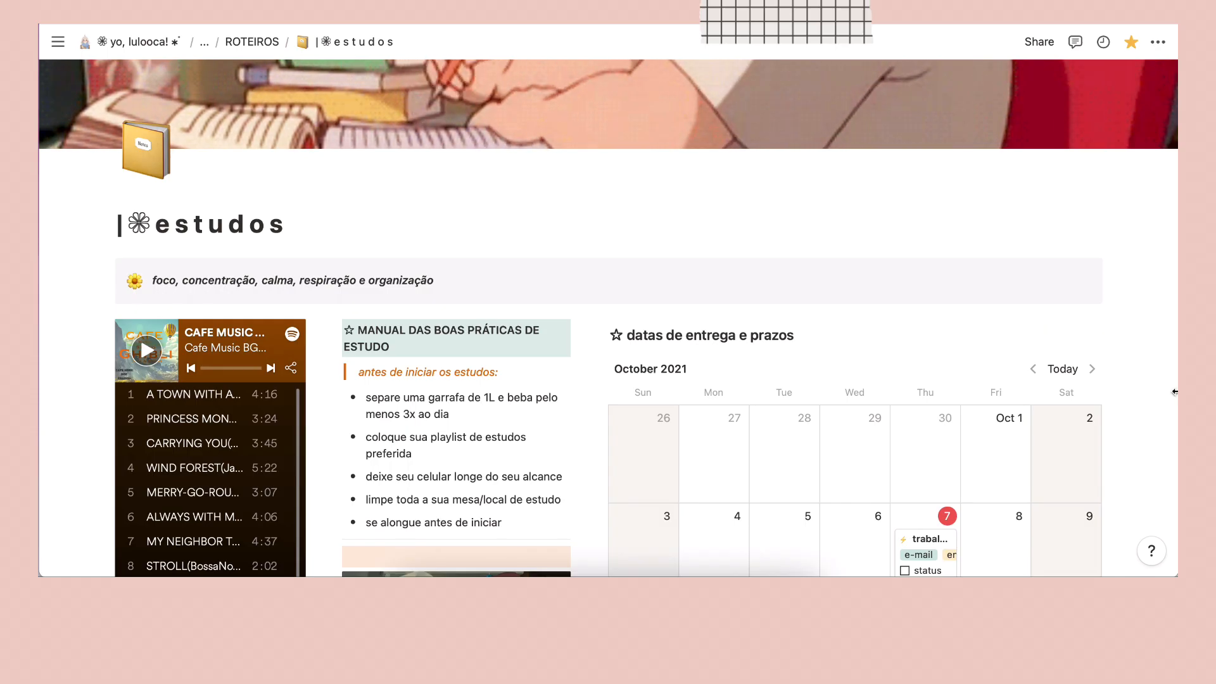
left_click(1158, 42)
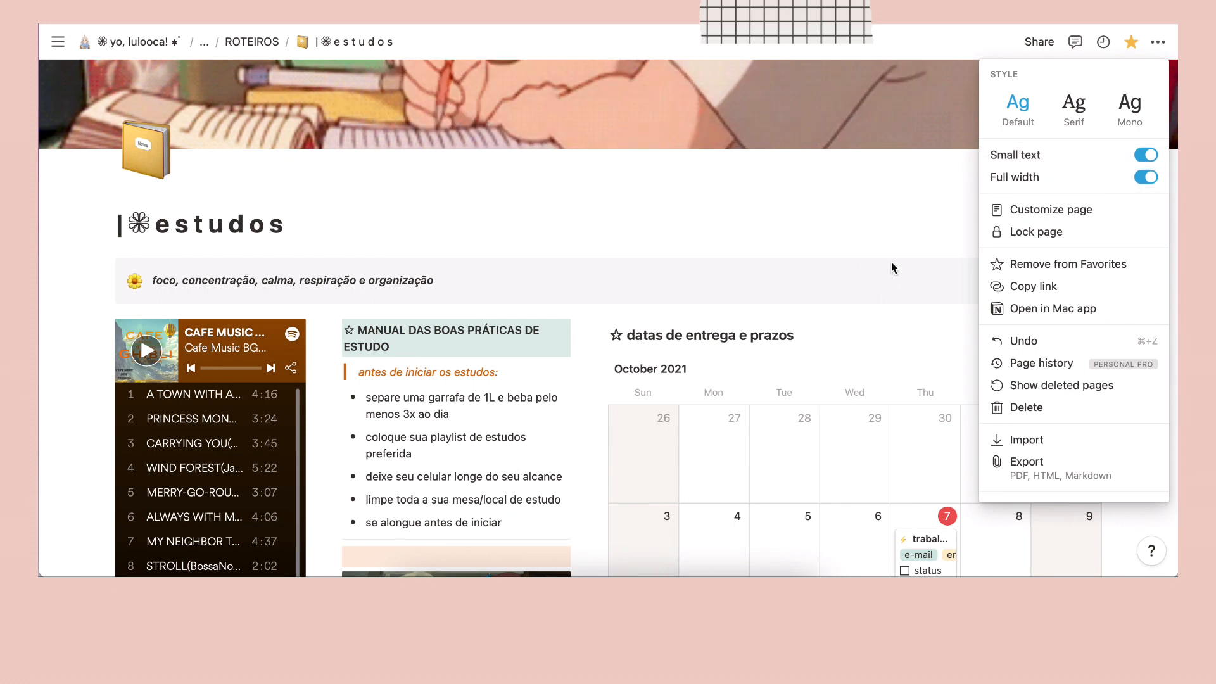
left_click(829, 323)
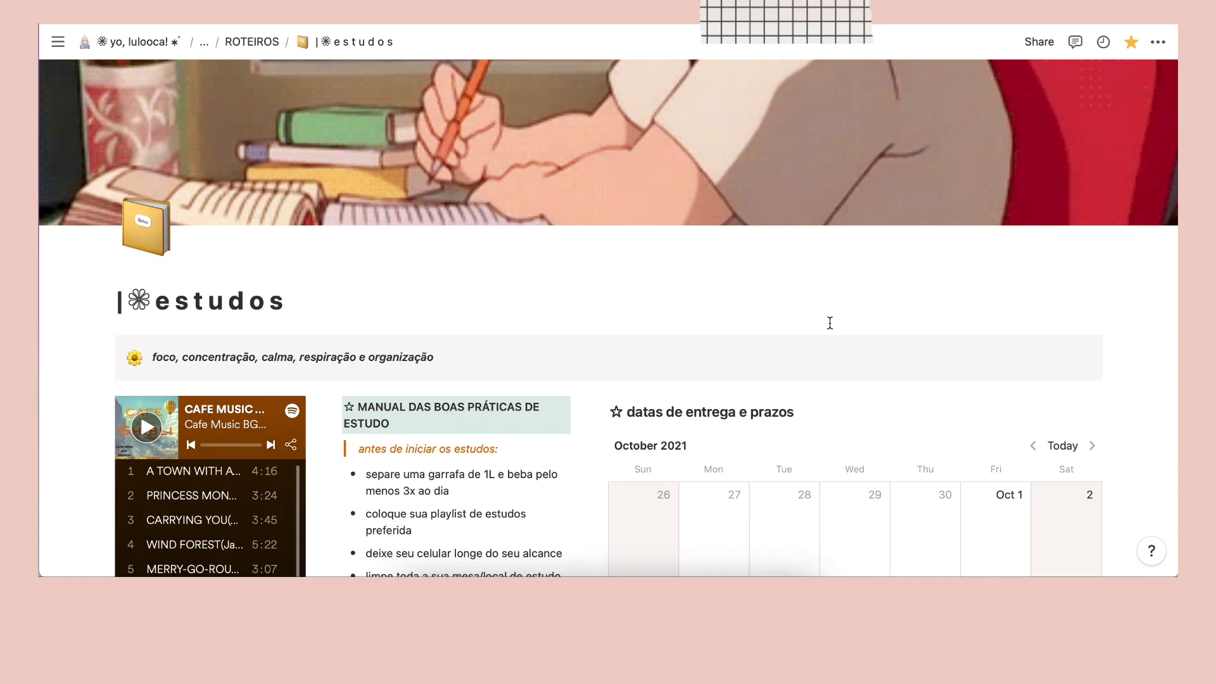
- Examine the estudos page layout from the cover and columns down to the study schedule table and weekly checklists
scroll(829, 323, "down", 1)
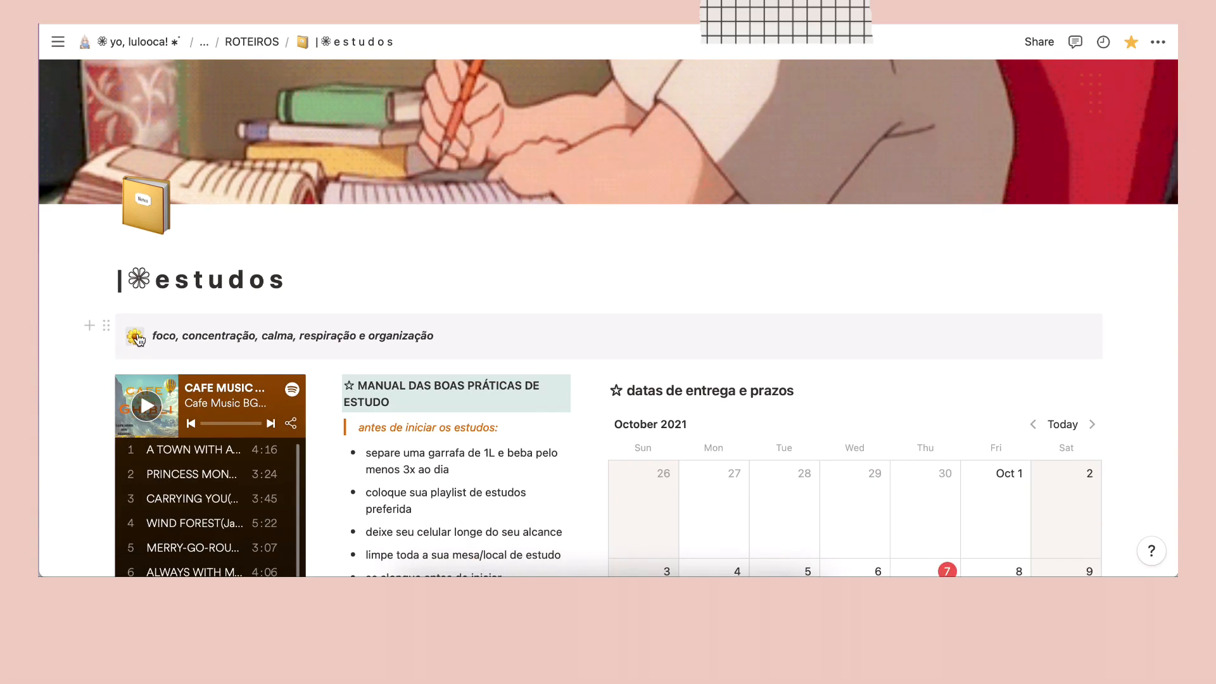
scroll(140, 339, "down", 3)
scroll(140, 339, "down", 4)
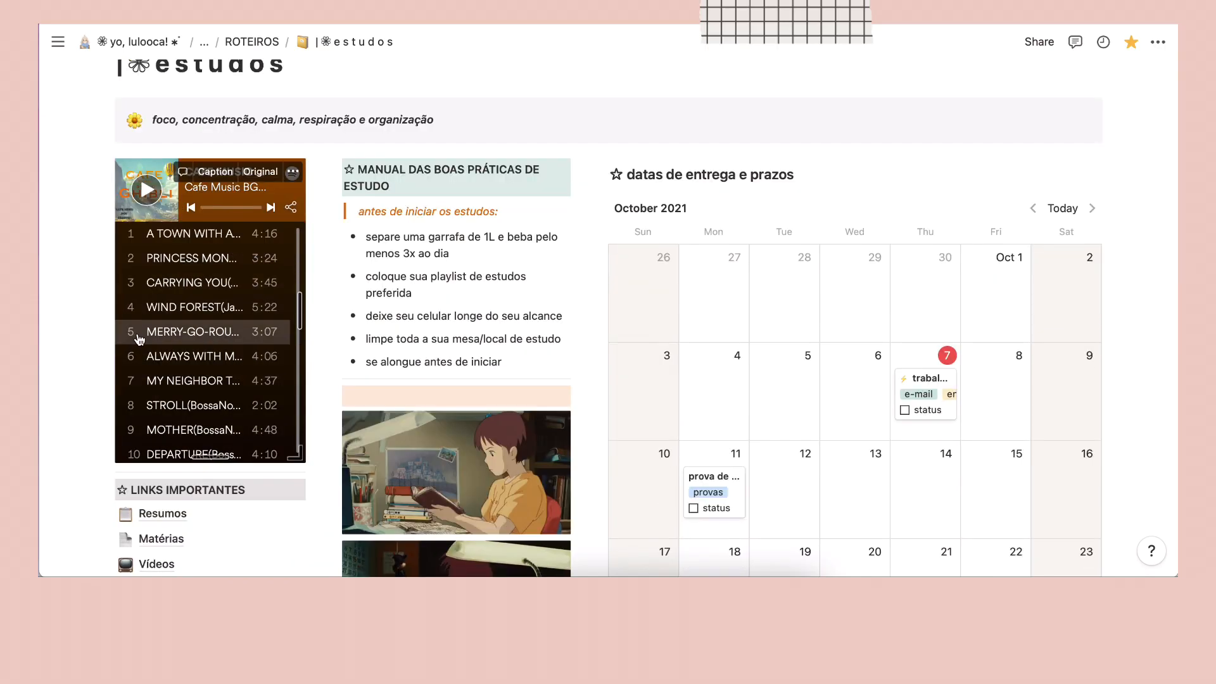
scroll(520, 113, "down", 20)
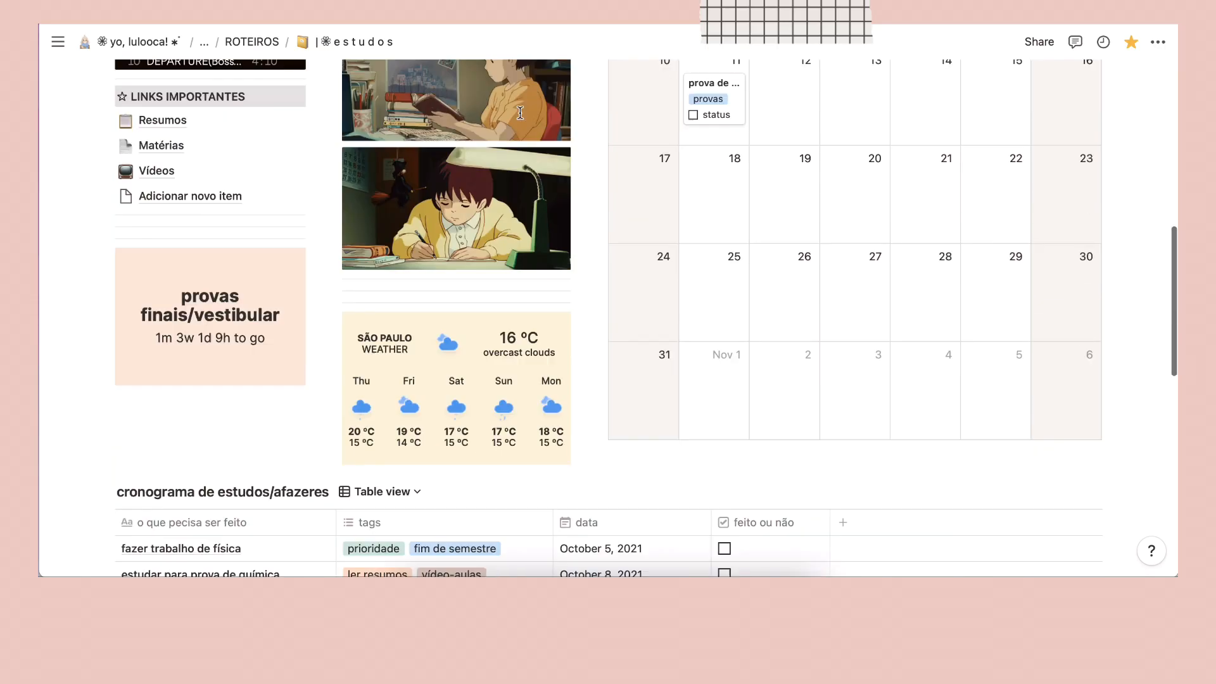
scroll(520, 114, "up", 20)
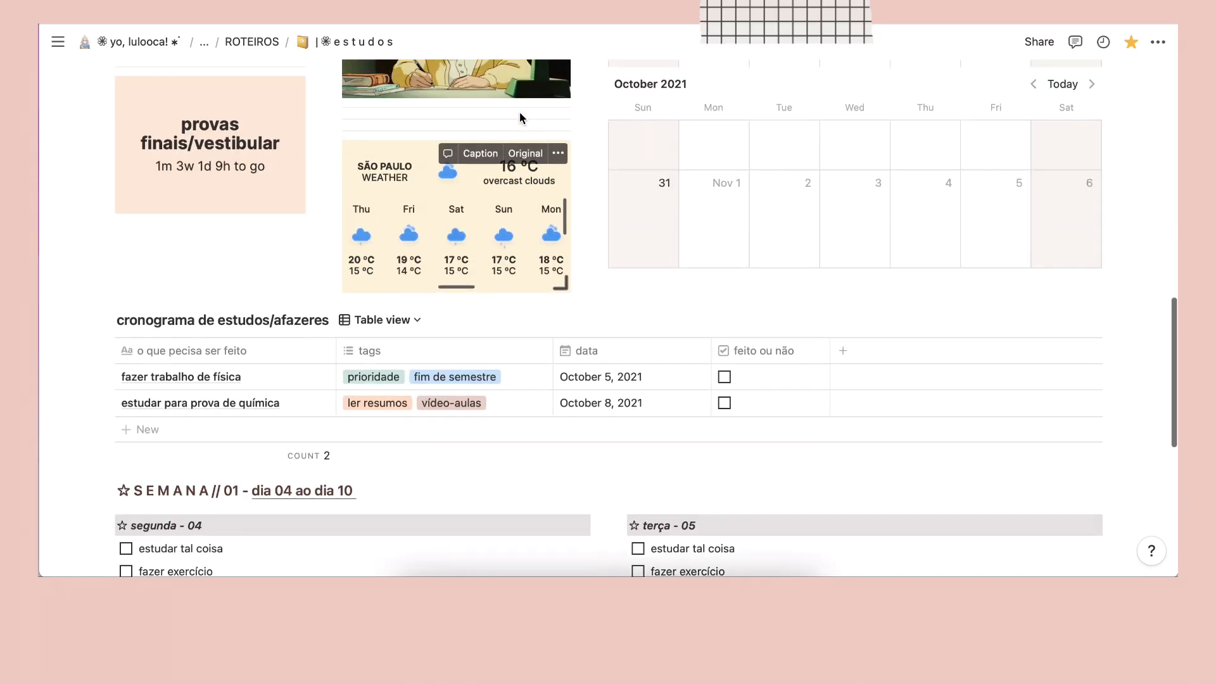
scroll(519, 113, "up", 2)
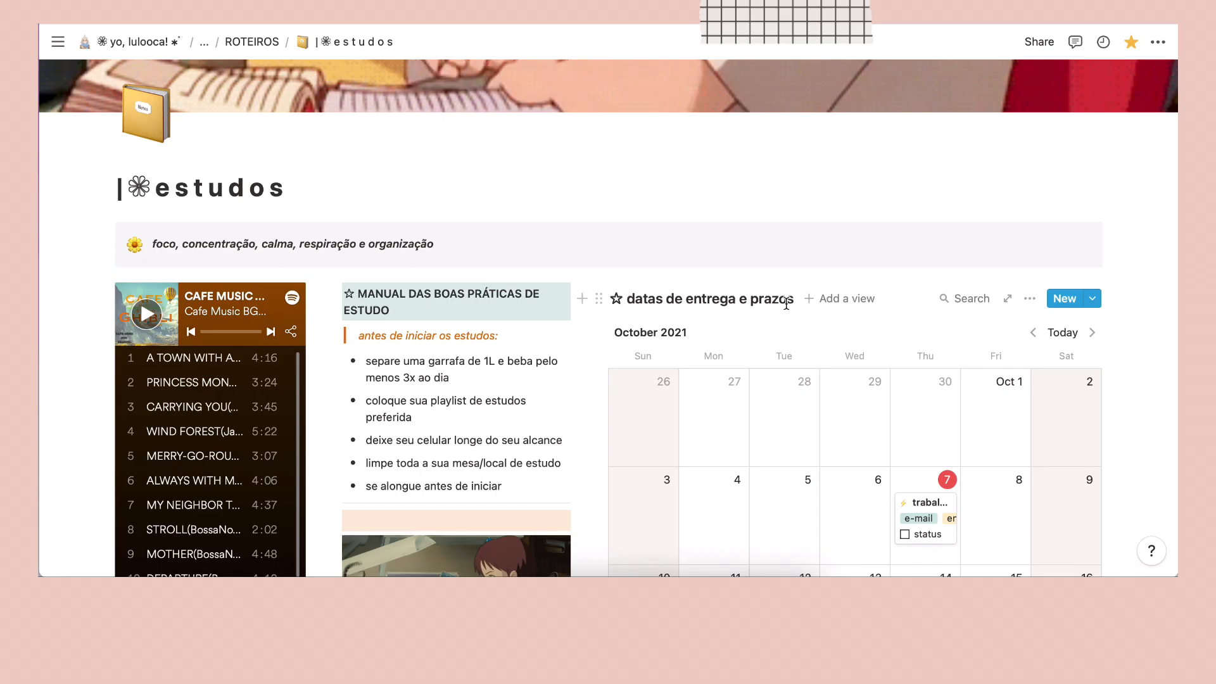
scroll(786, 305, "up", 3)
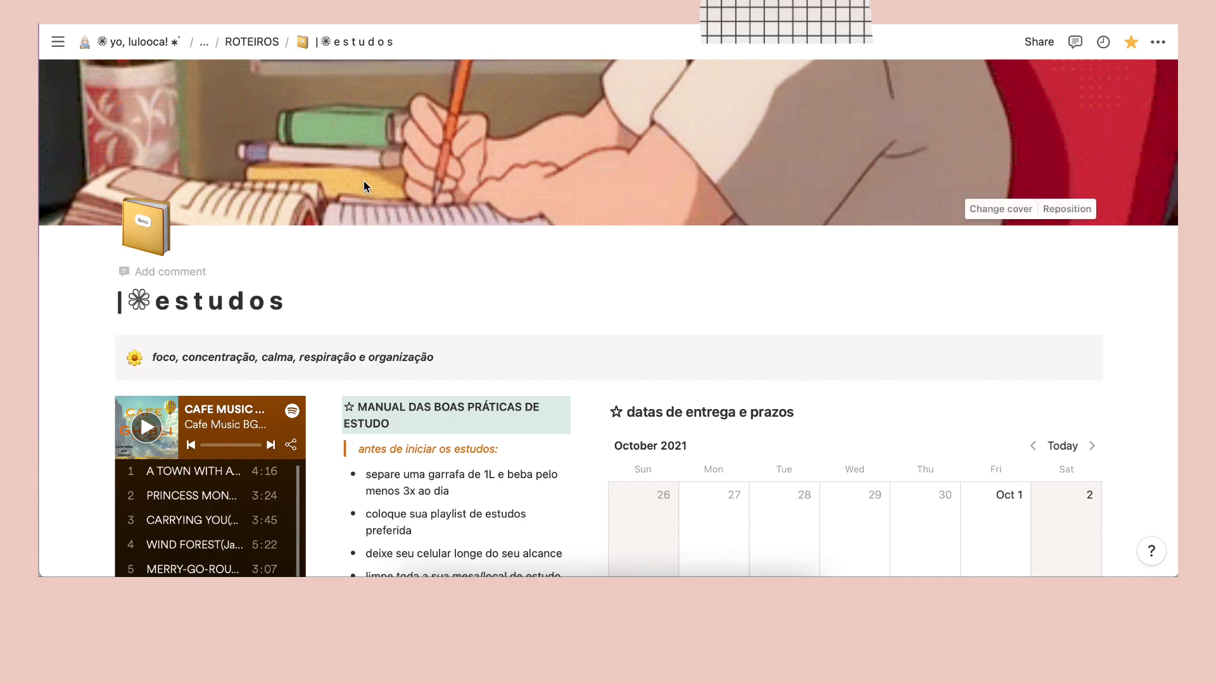
scroll(327, 157, "down", 1)
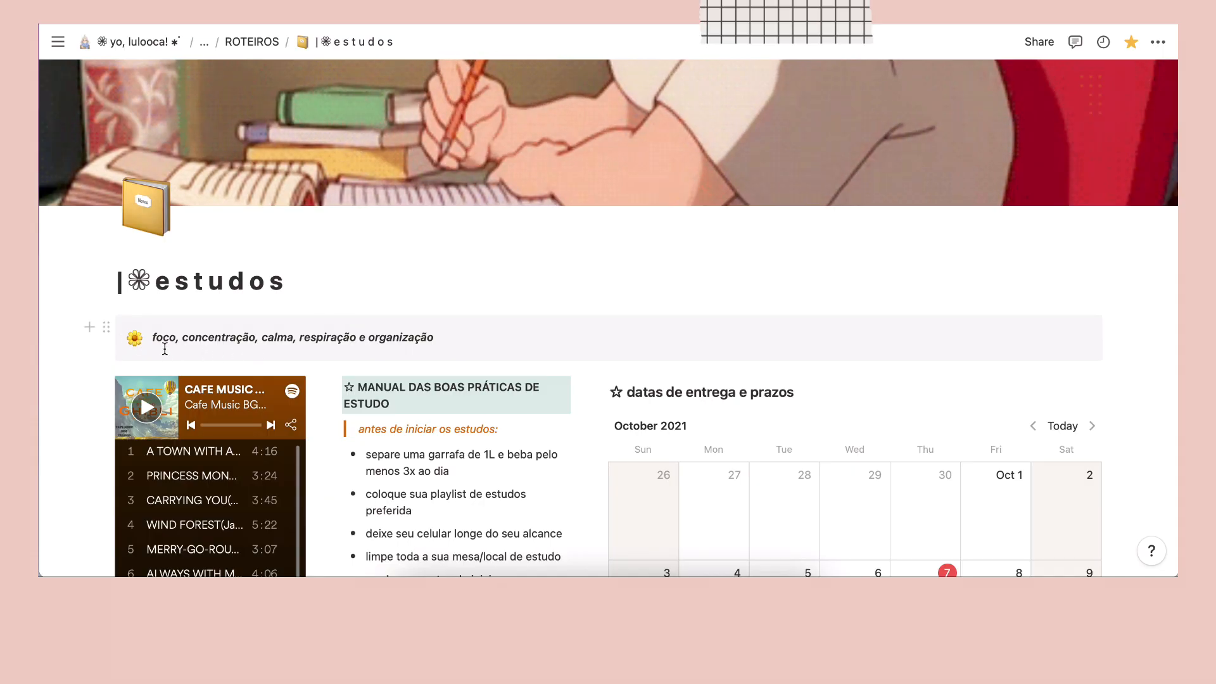
- Inspect the text formatting of the callout under the page title and the actions available for that block
left_click_drag(196, 334, 433, 335)
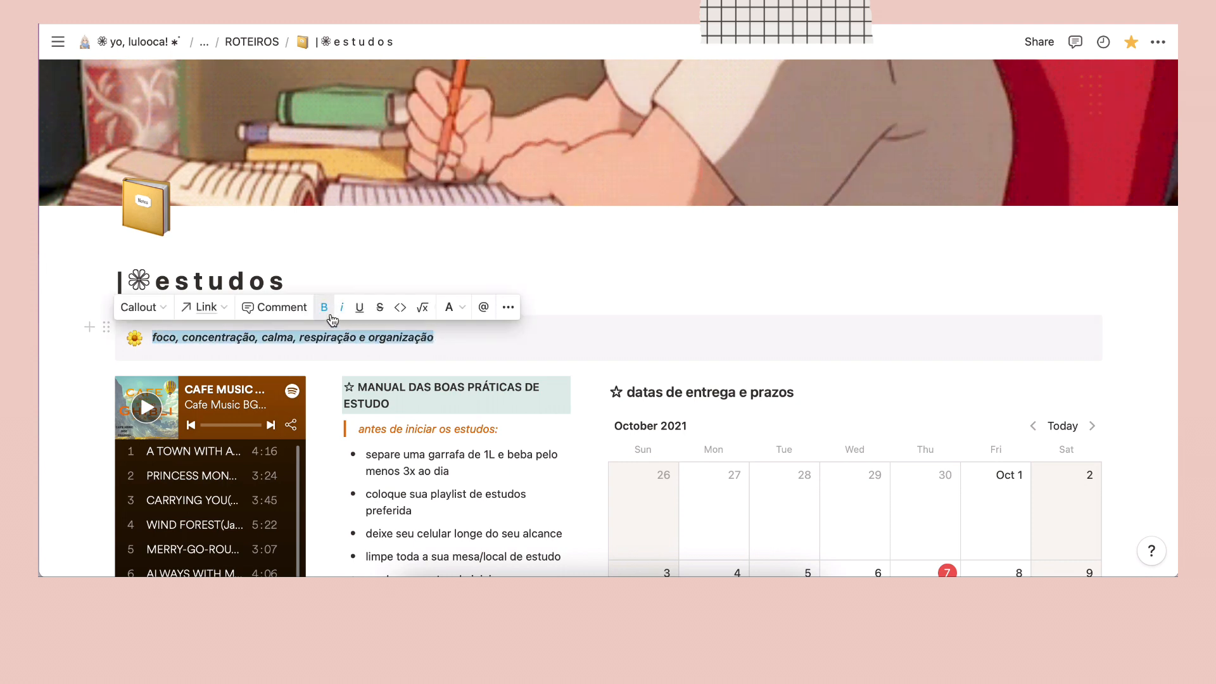
left_click(513, 338)
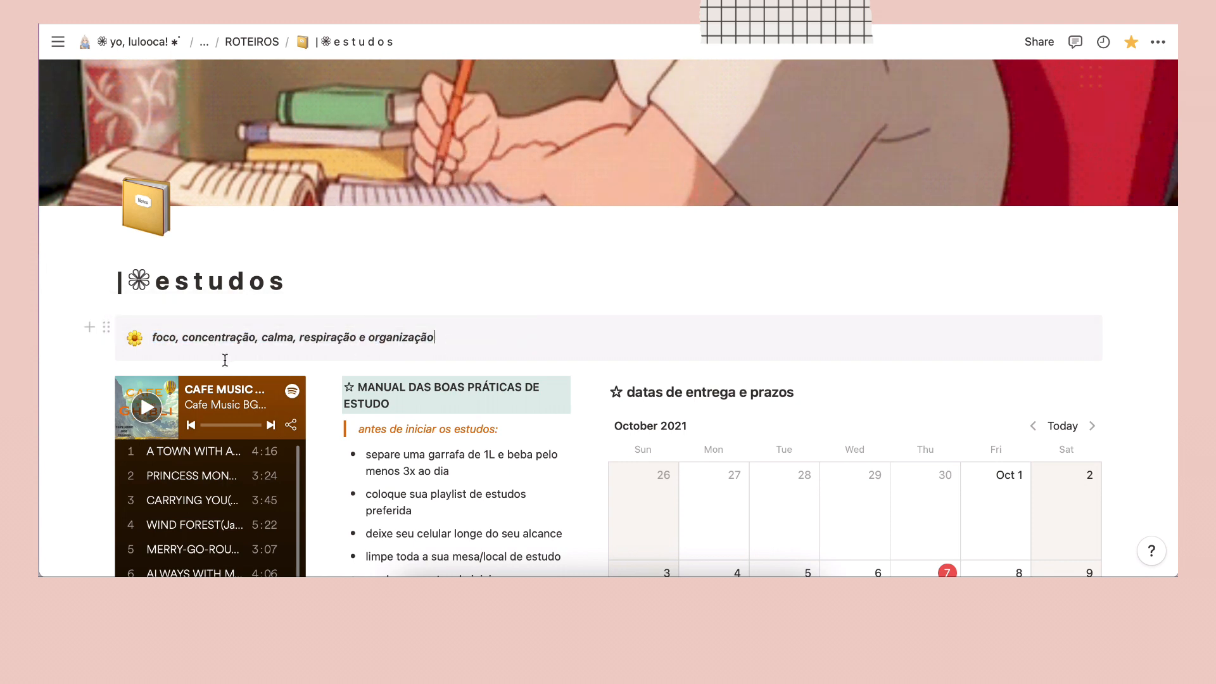
scroll(106, 321, "down", 3)
left_click(104, 187)
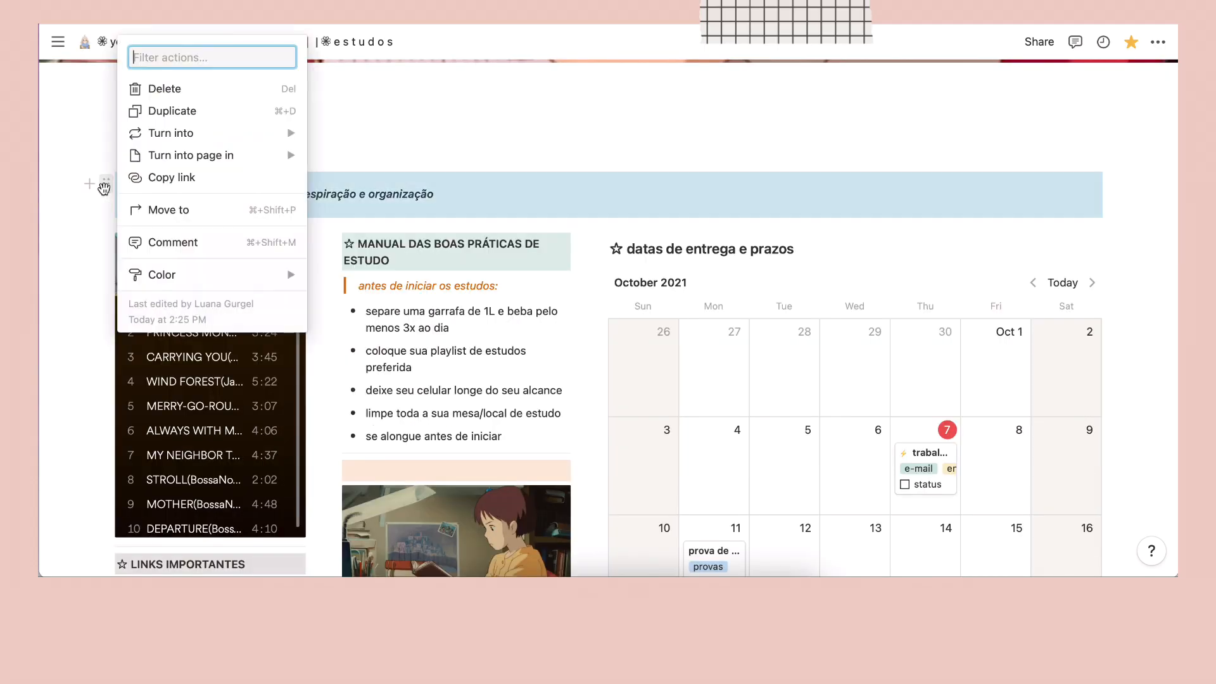
left_click(84, 188)
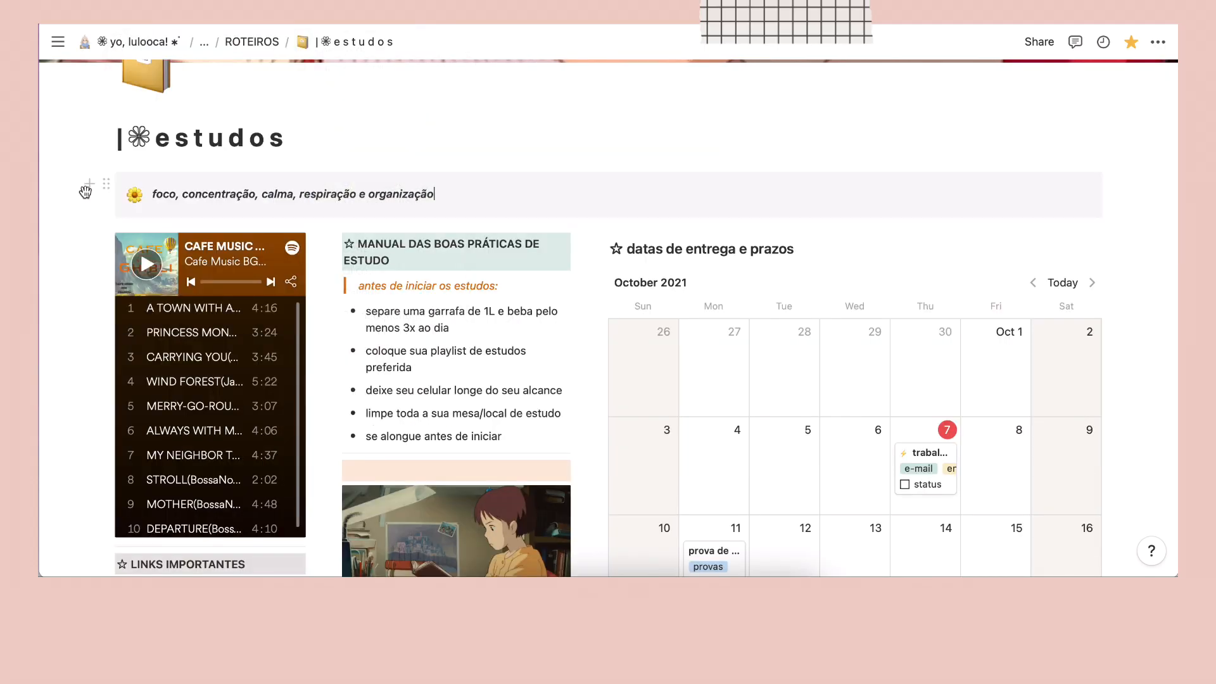
- Insert an empty callout below the one under the page title and place the two side by side in columns
left_click(85, 188)
scroll(163, 418, "down", 1)
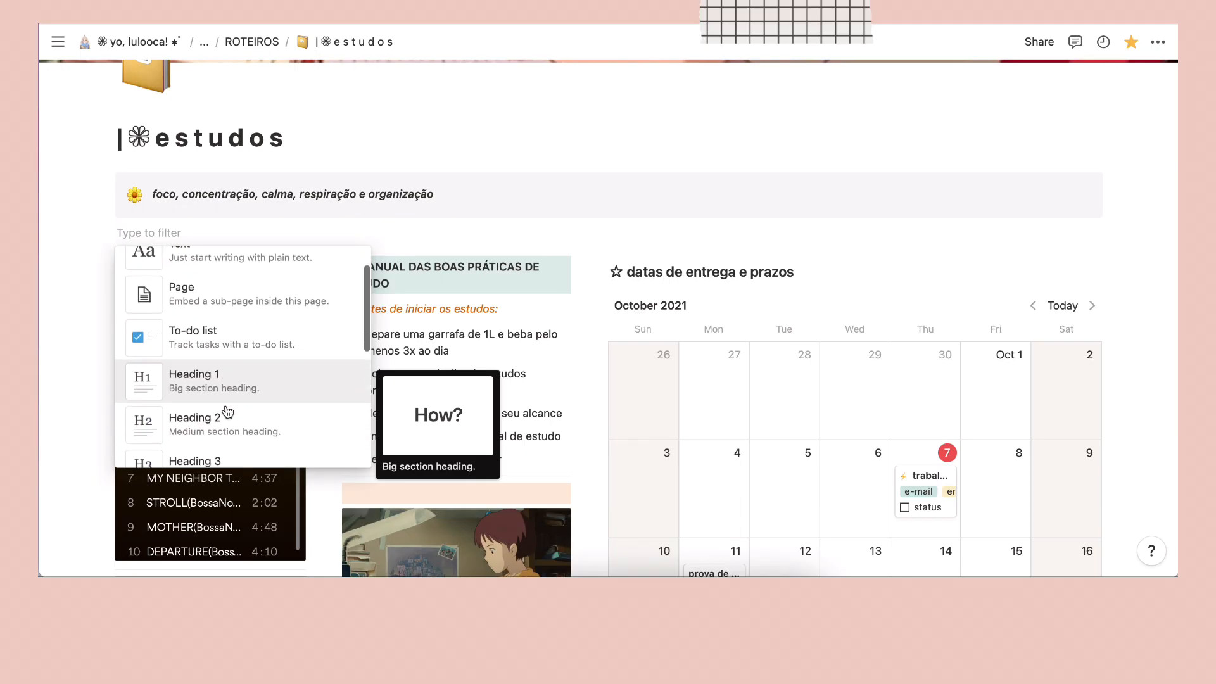
scroll(239, 389, "down", 5)
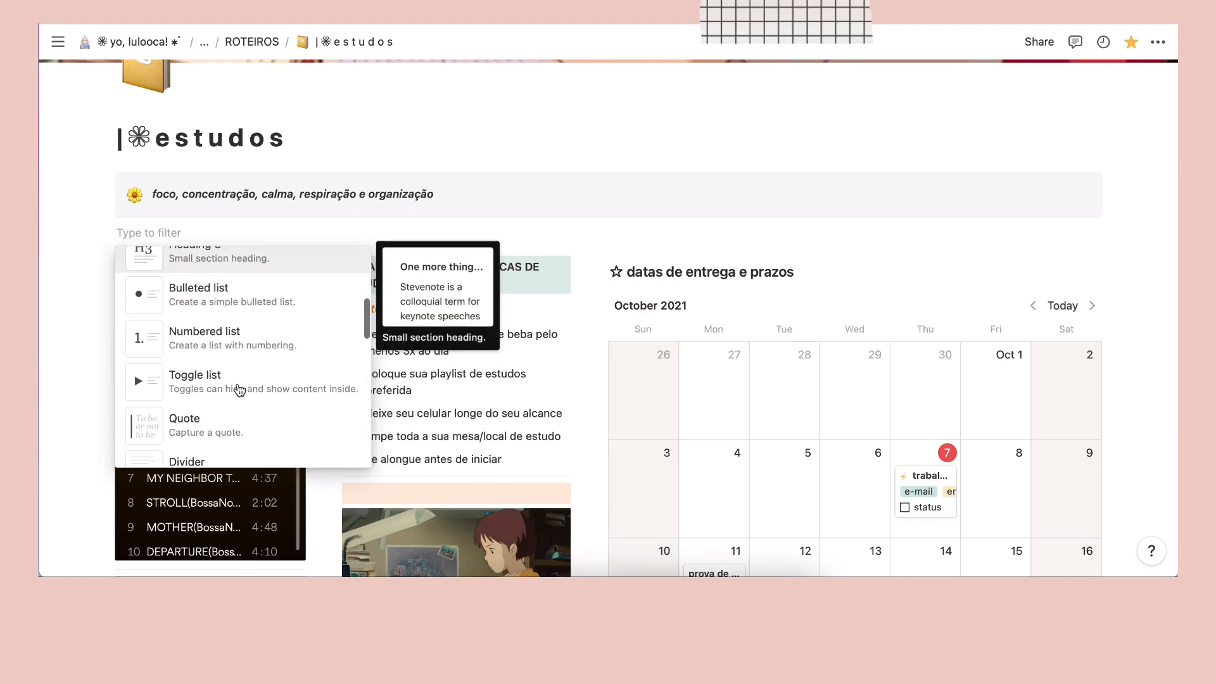
scroll(239, 390, "down", 2)
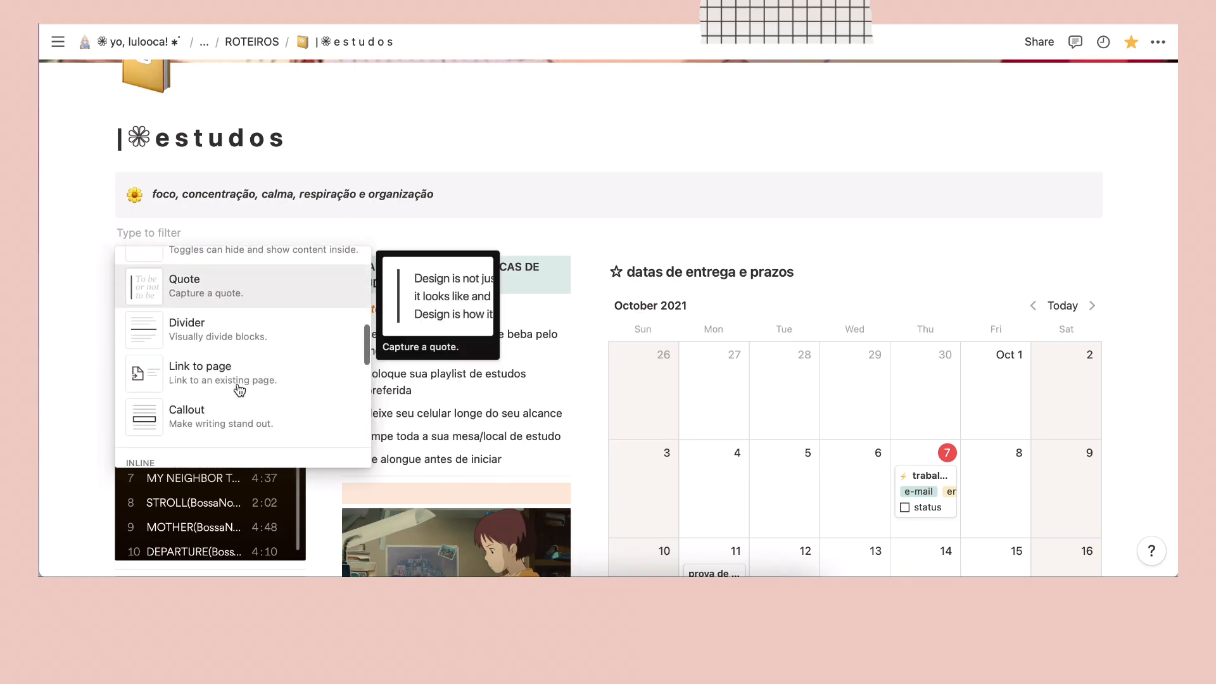
left_click(207, 429)
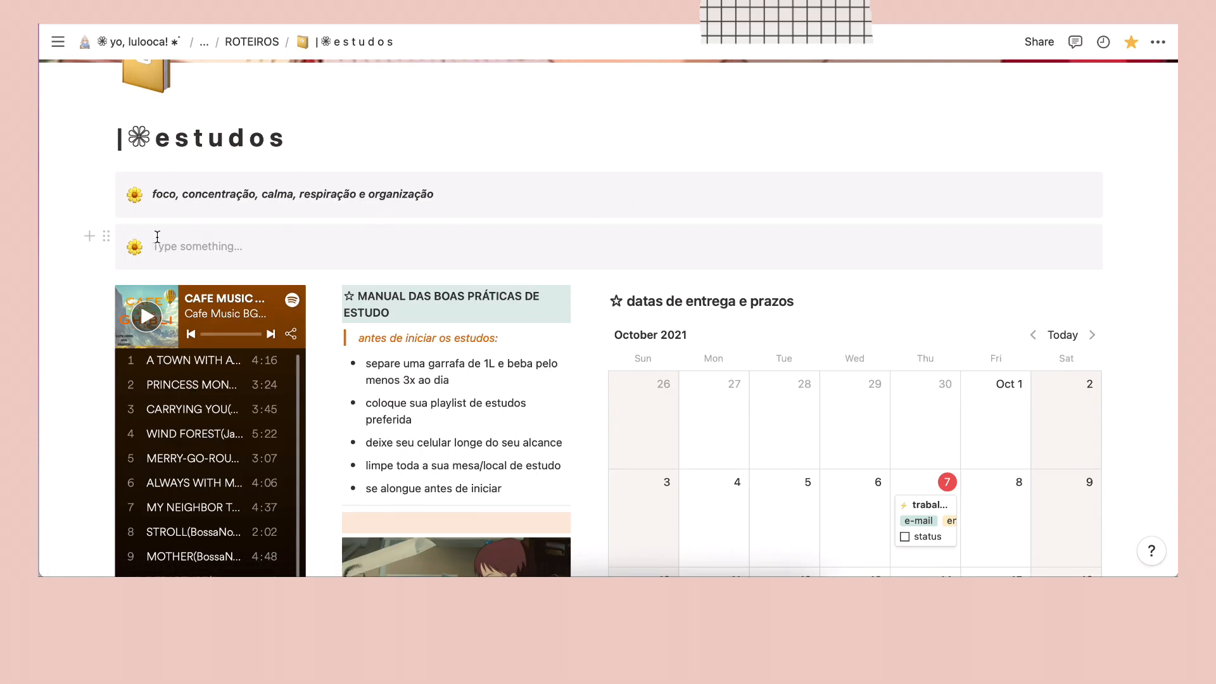
left_click_drag(784, 188, 1135, 197)
left_click(752, 127)
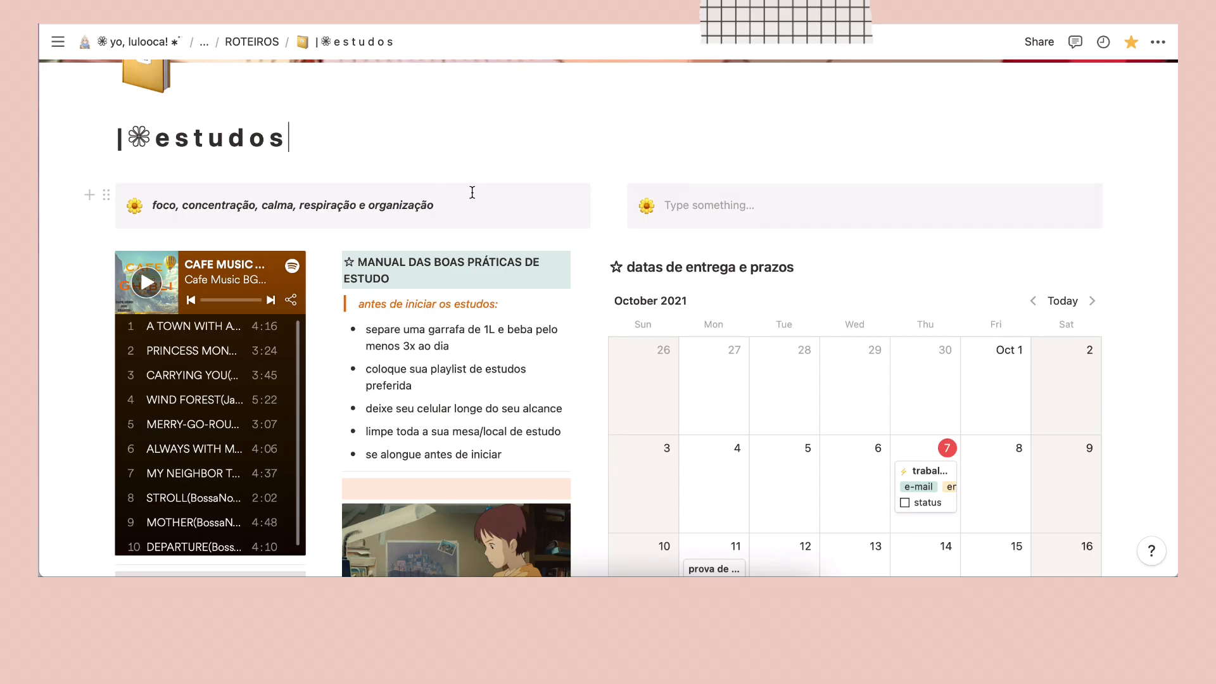
- Undo the column placement and the added callout, and remove the leftover empty line
key("ctrl+z")
key("ctrl+z")
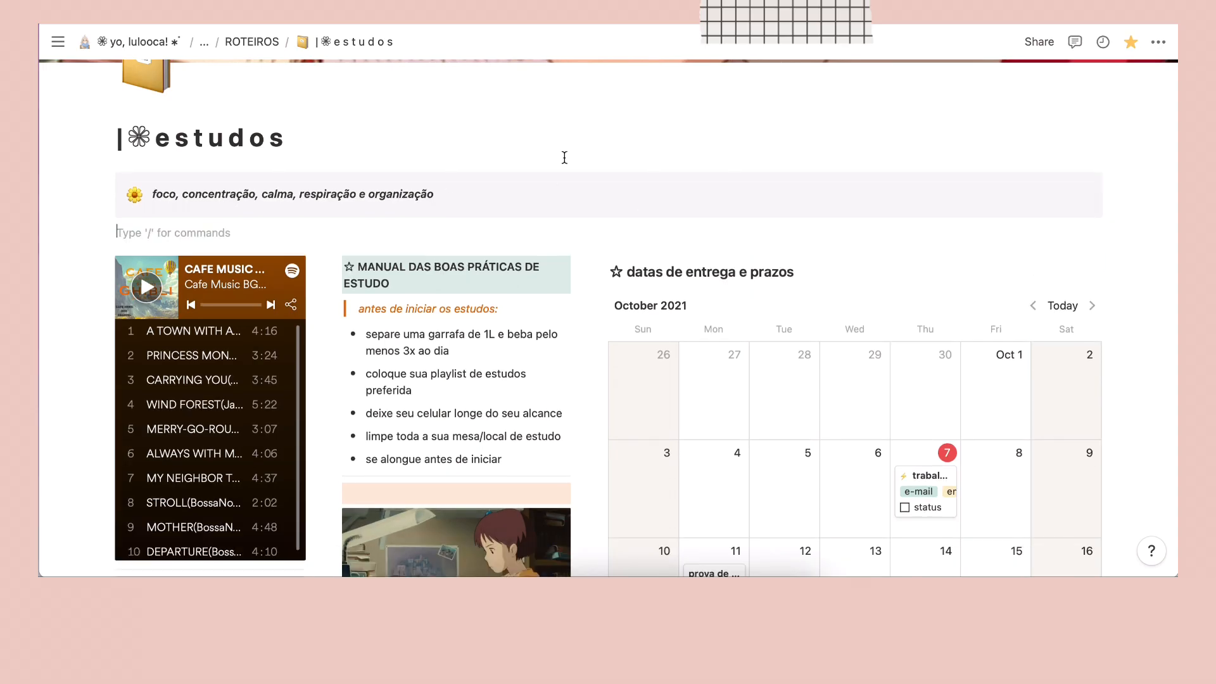
key("BackSpace")
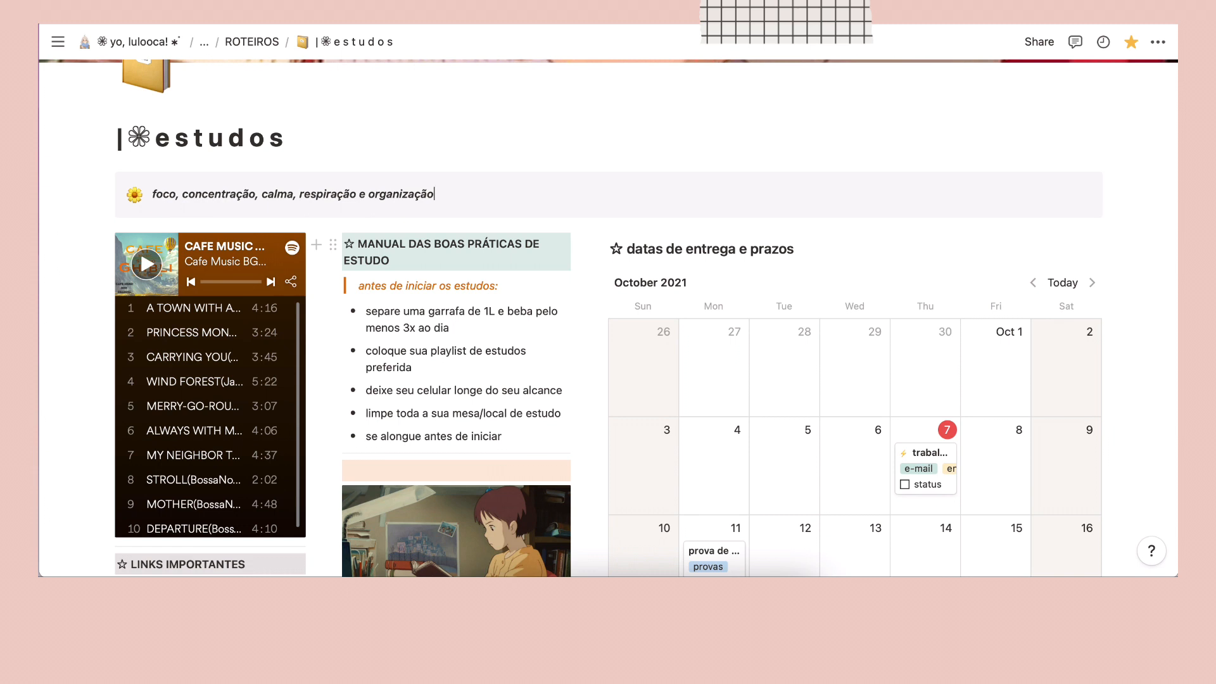
- Switch to Spotify and copy the share link of the "animus e japan" playlist
scroll(399, 211, "down", 2)
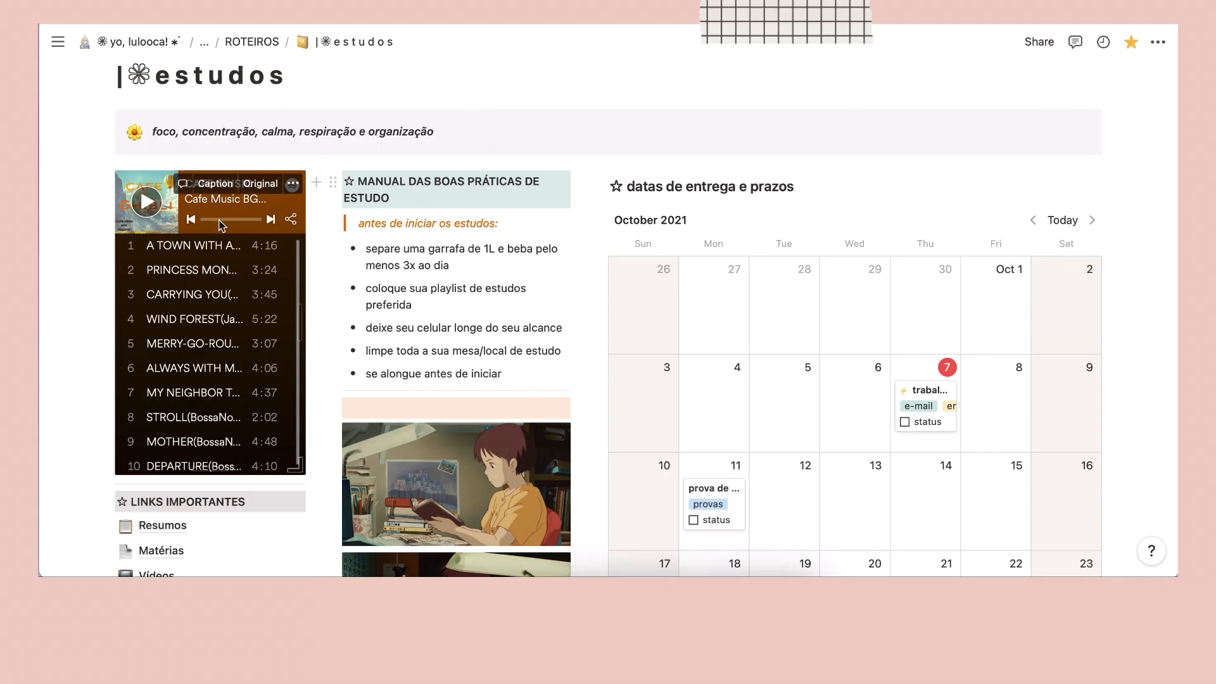
scroll(219, 233, "down", 1)
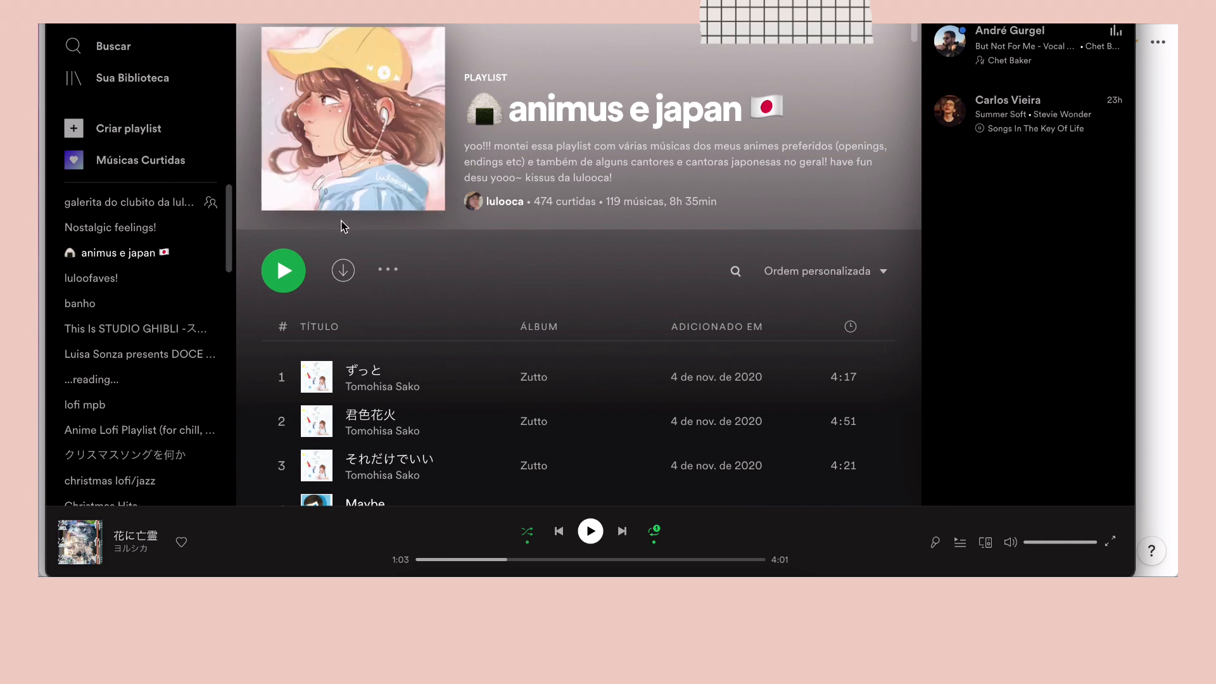
left_click(387, 271)
mouse_move(491, 552)
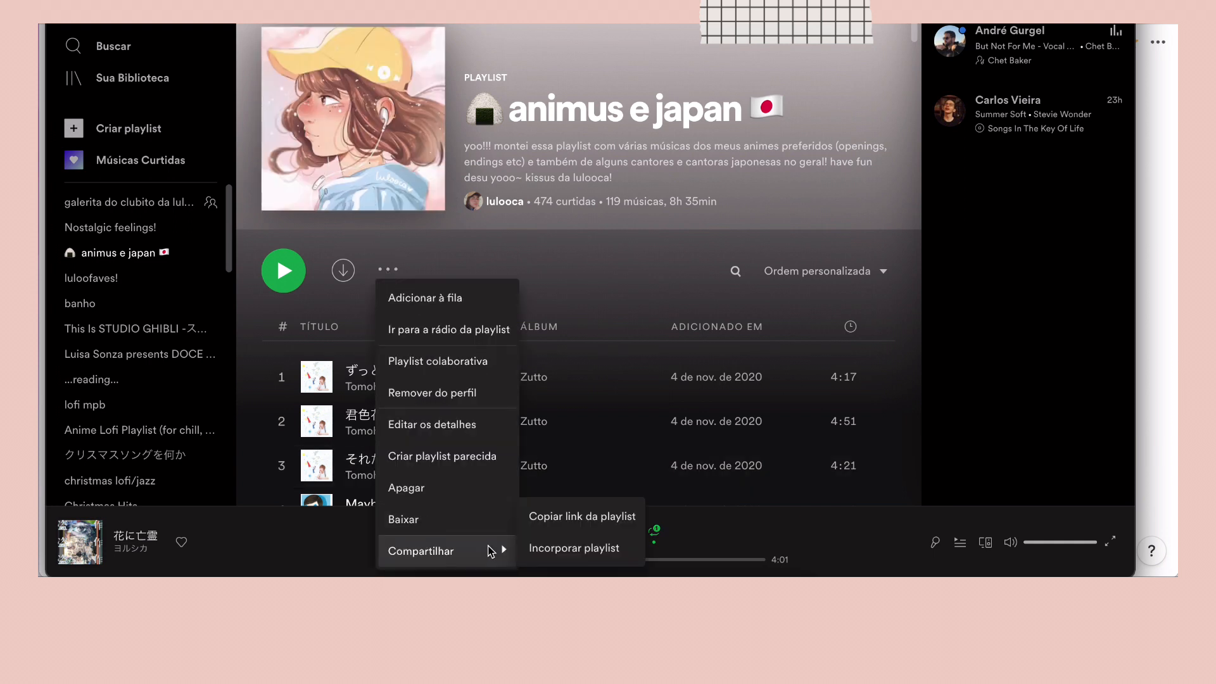
left_click(541, 528)
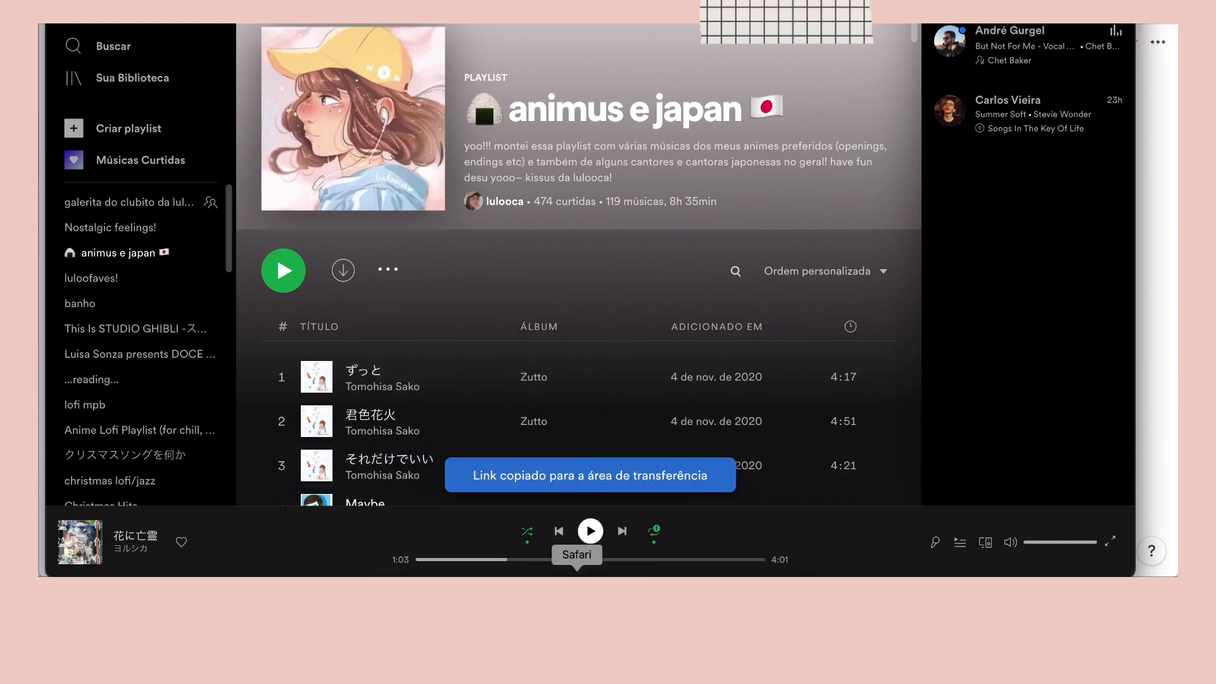
- Switch back to Notion and embed the copied "animus e japan" Spotify playlist below the Cafe Music player
left_click(577, 592)
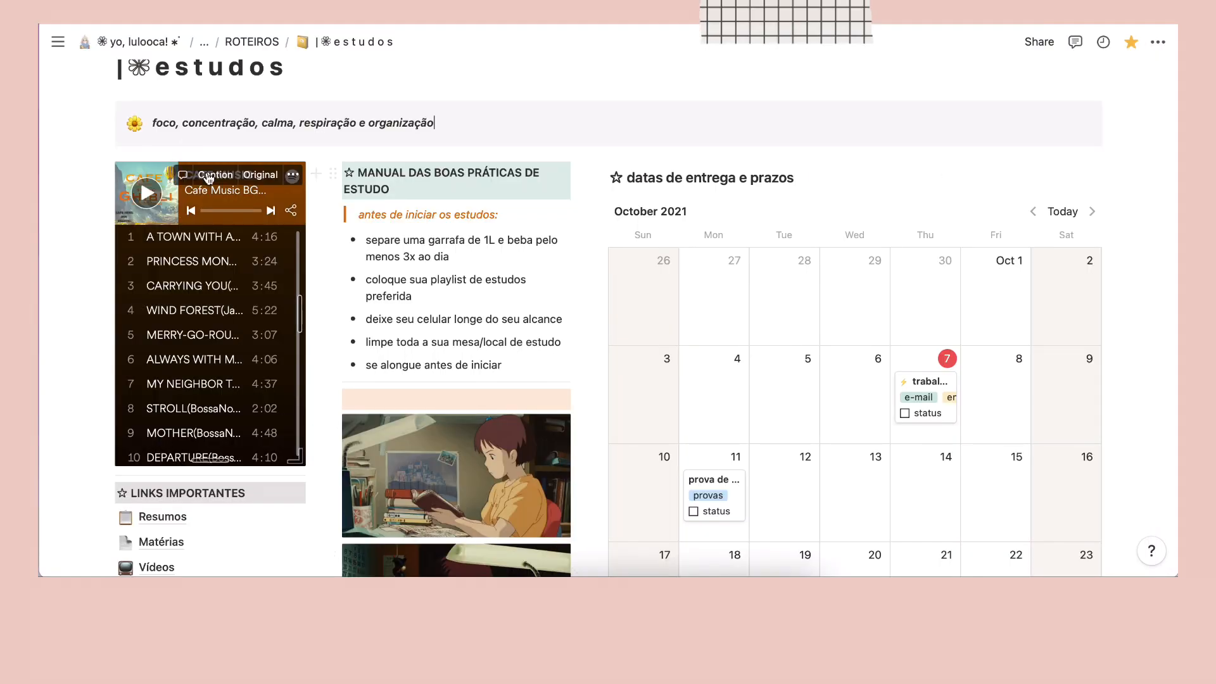
left_click(88, 178)
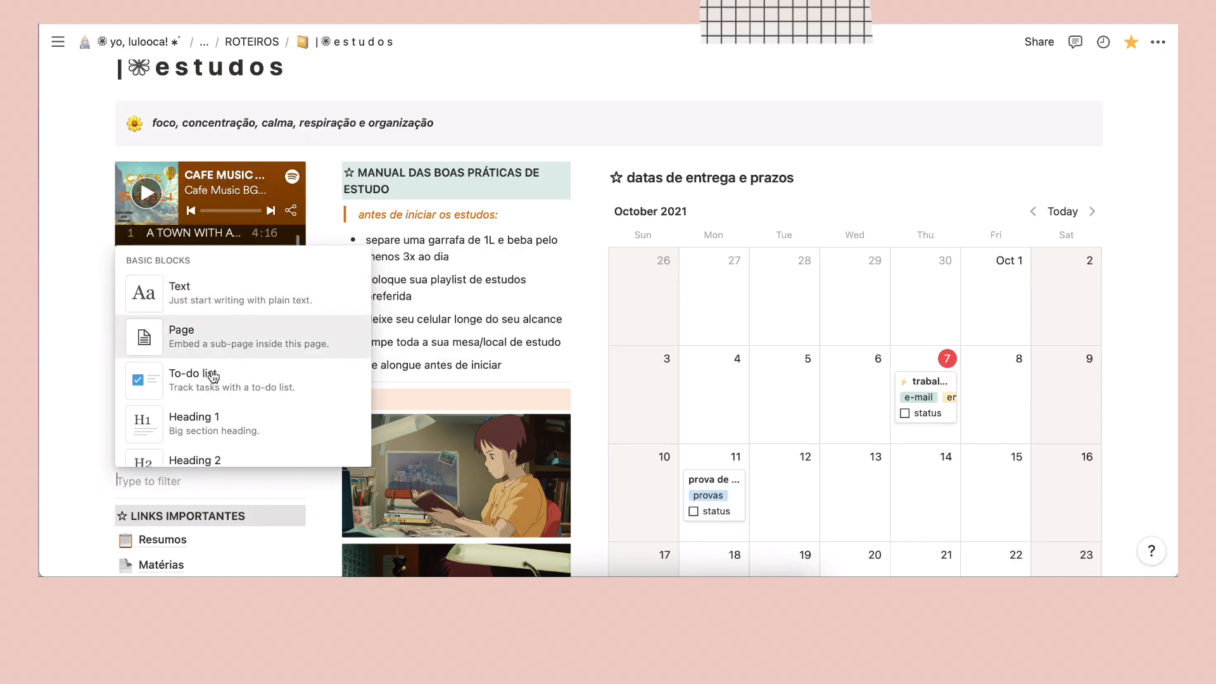
left_click(203, 307)
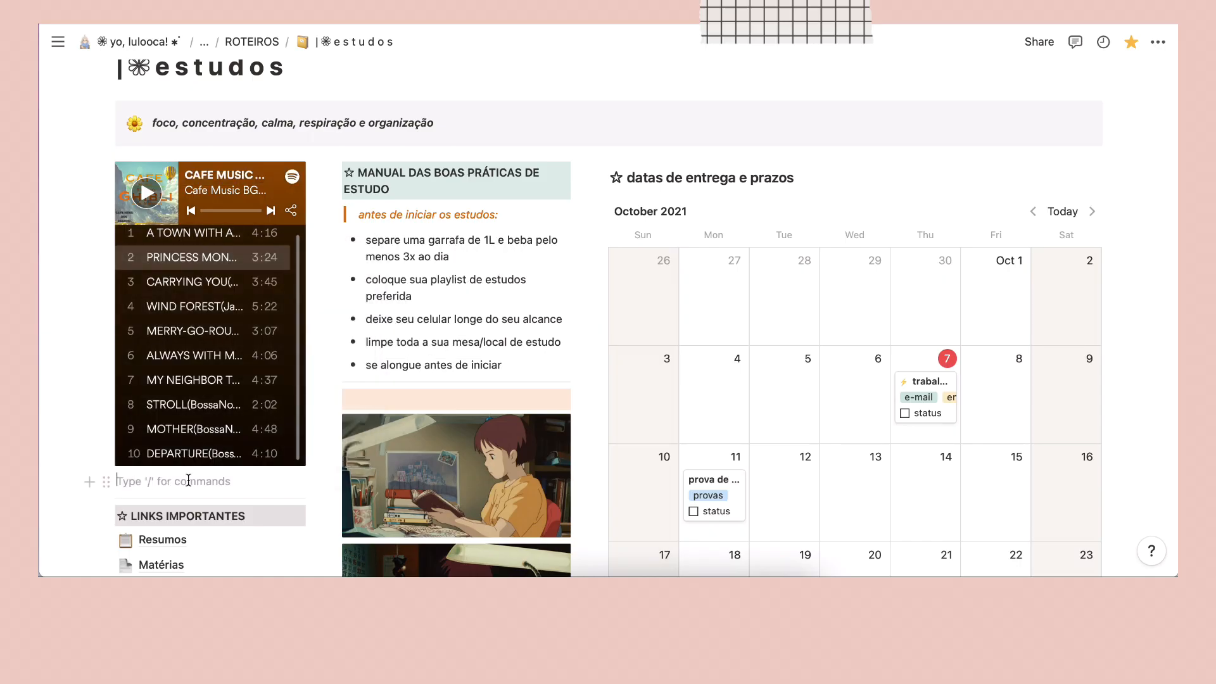
type("https://open.spotify.com/playlist/5hMKapv8ZNDwST6cayEba4?si=5f41fb78d7094c6b")
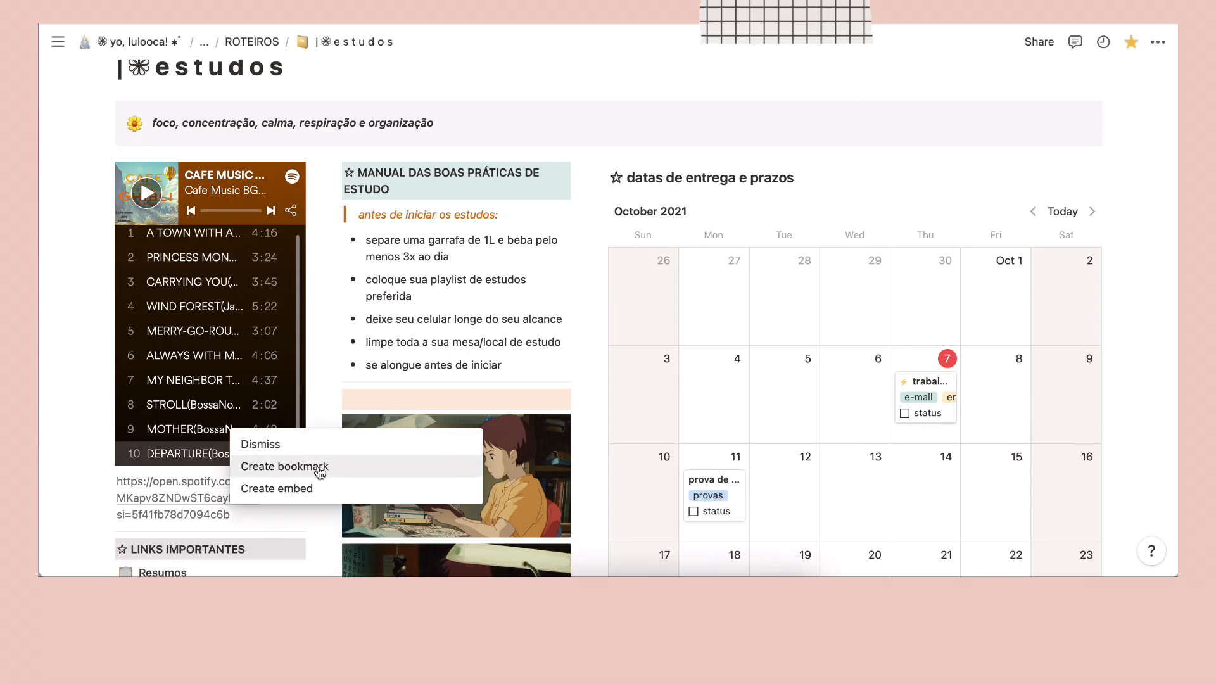
left_click(294, 488)
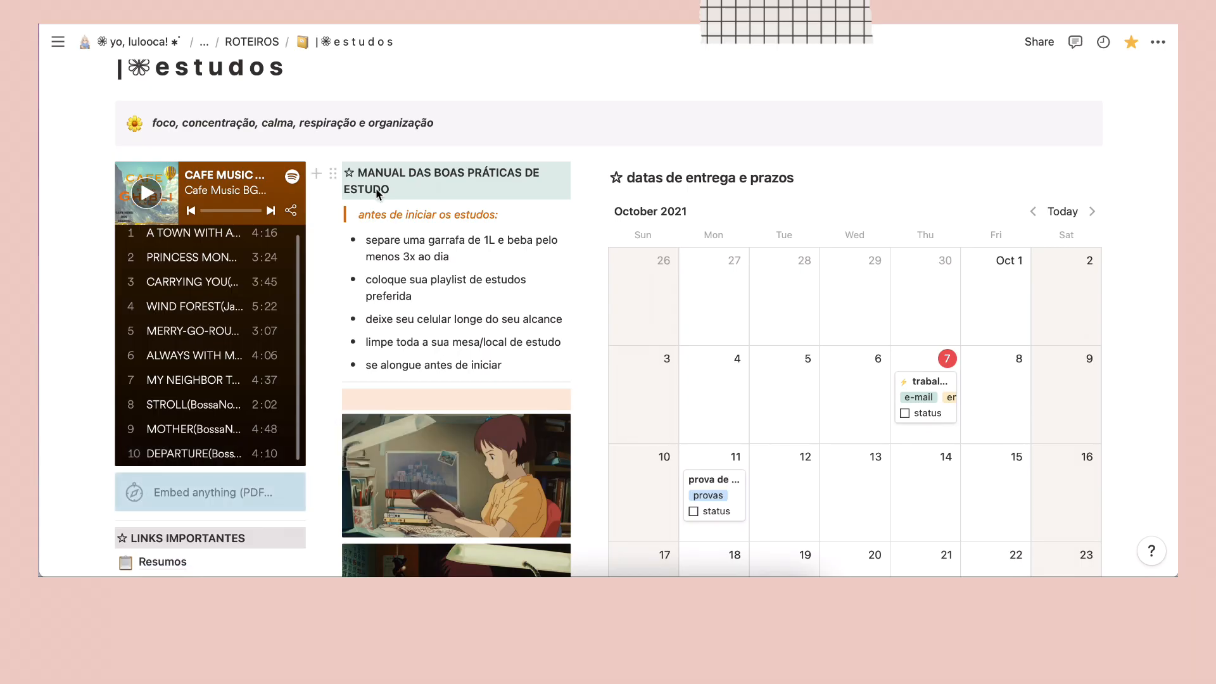
scroll(376, 203, "down", 5)
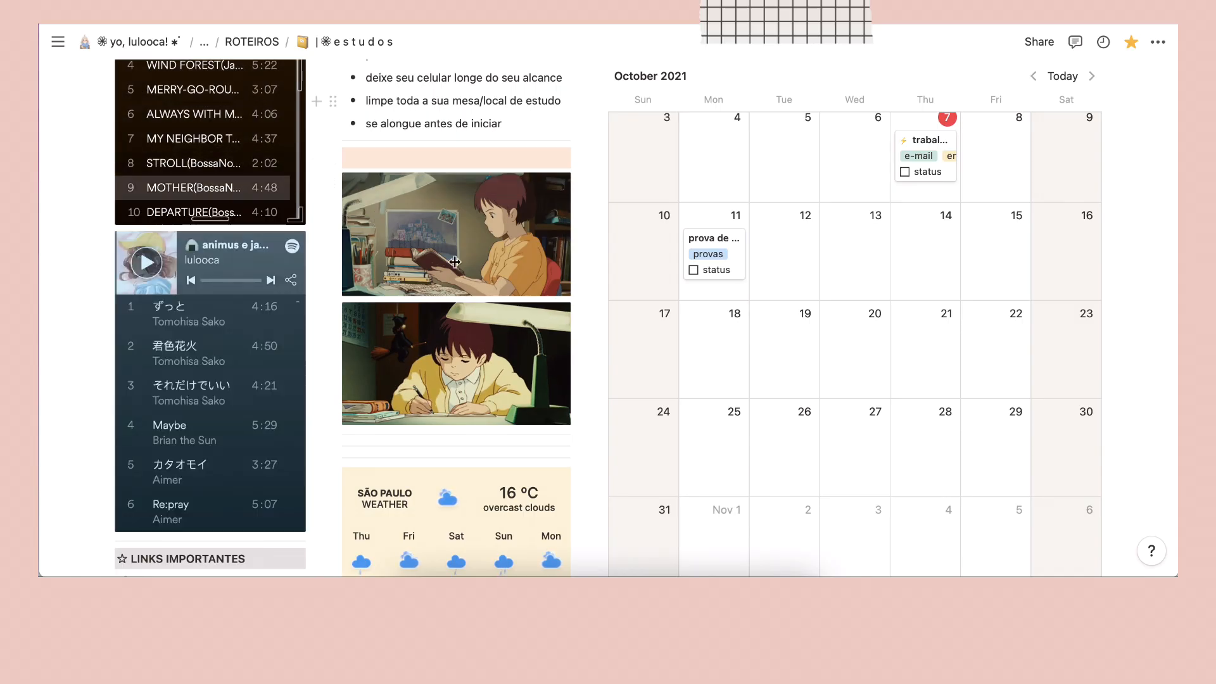
scroll(455, 261, "up", 2)
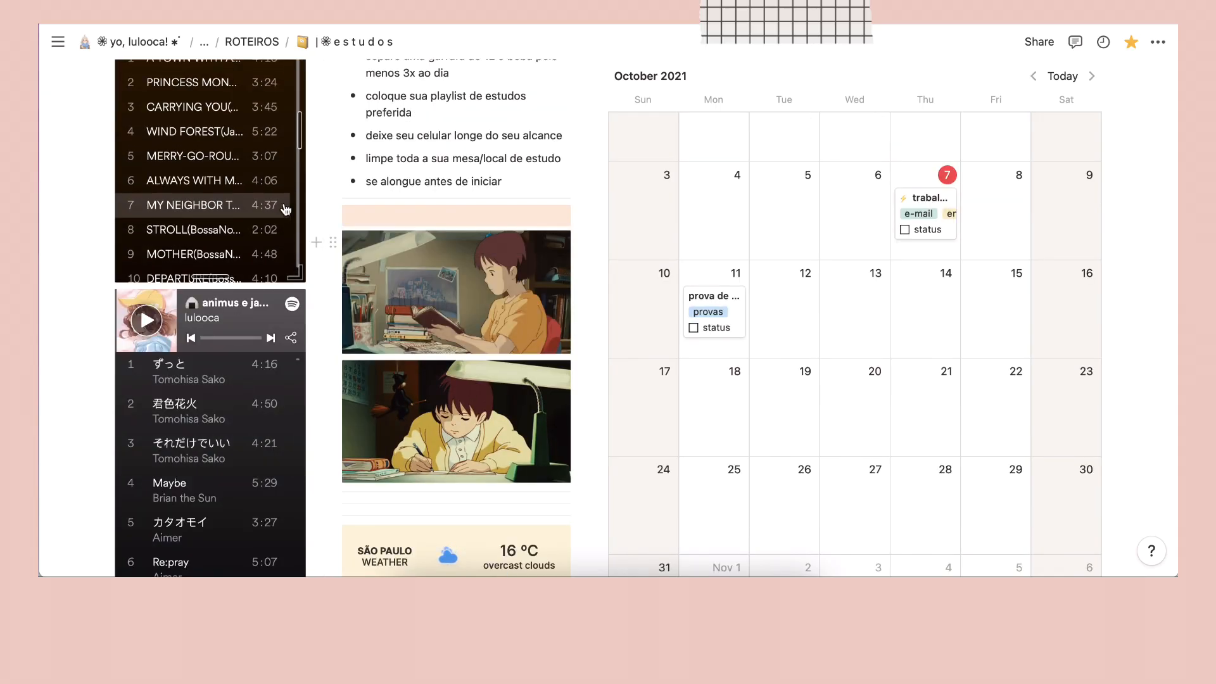
scroll(272, 443, "down", 3)
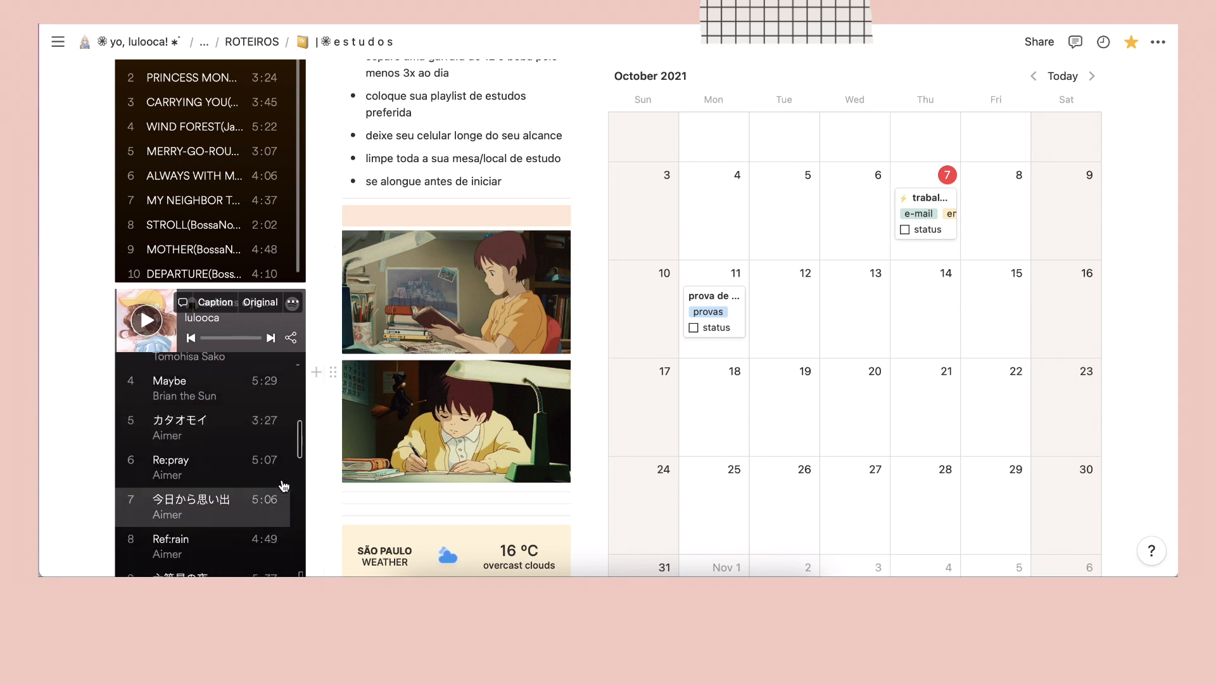
scroll(380, 176, "down", 4)
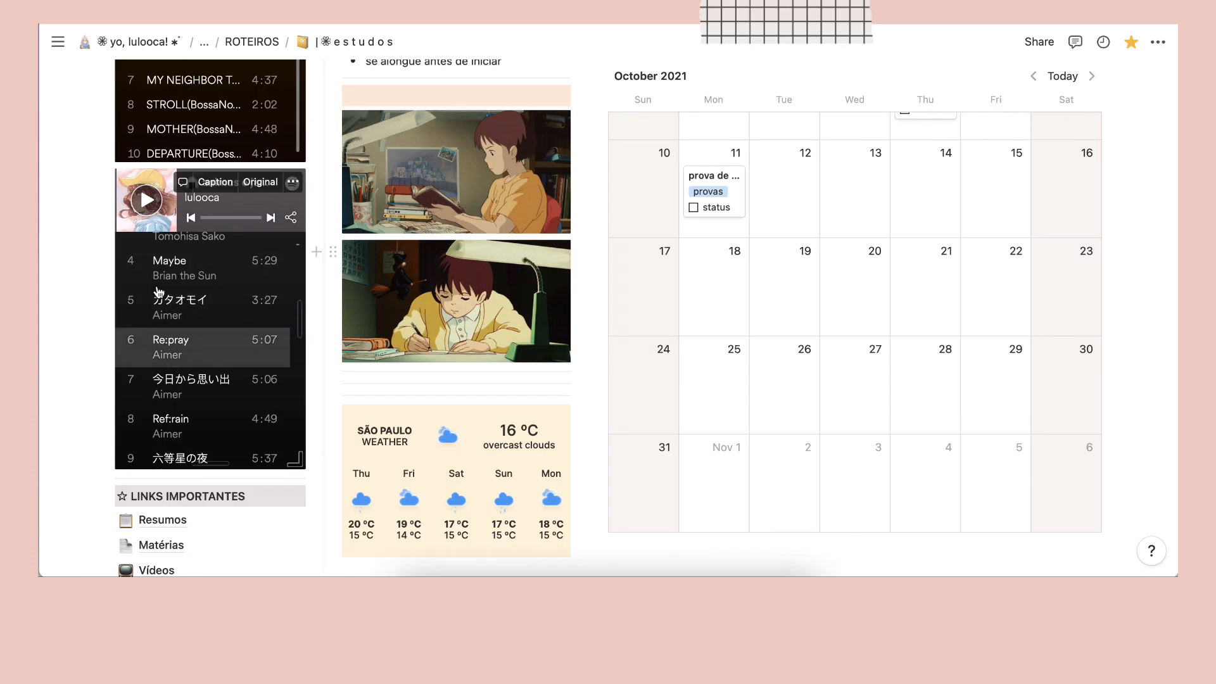
- Delete the embedded "animus e japan" playlist
left_click(105, 180)
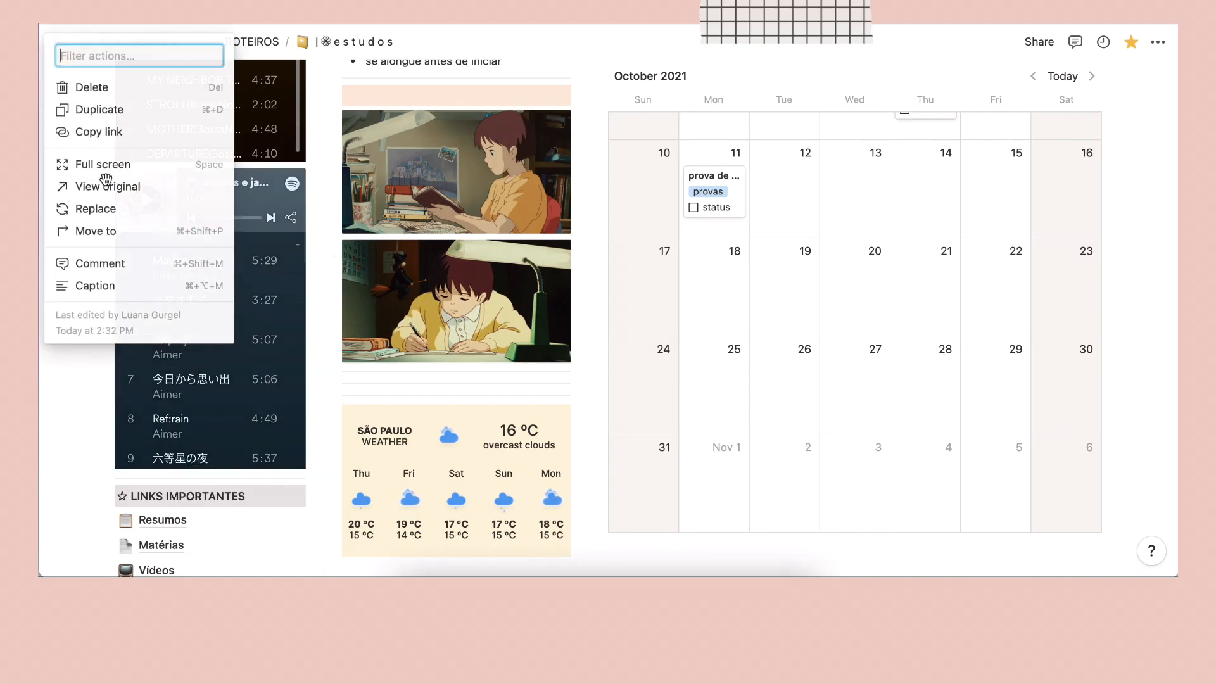
left_click(76, 85)
scroll(335, 247, "up", 8)
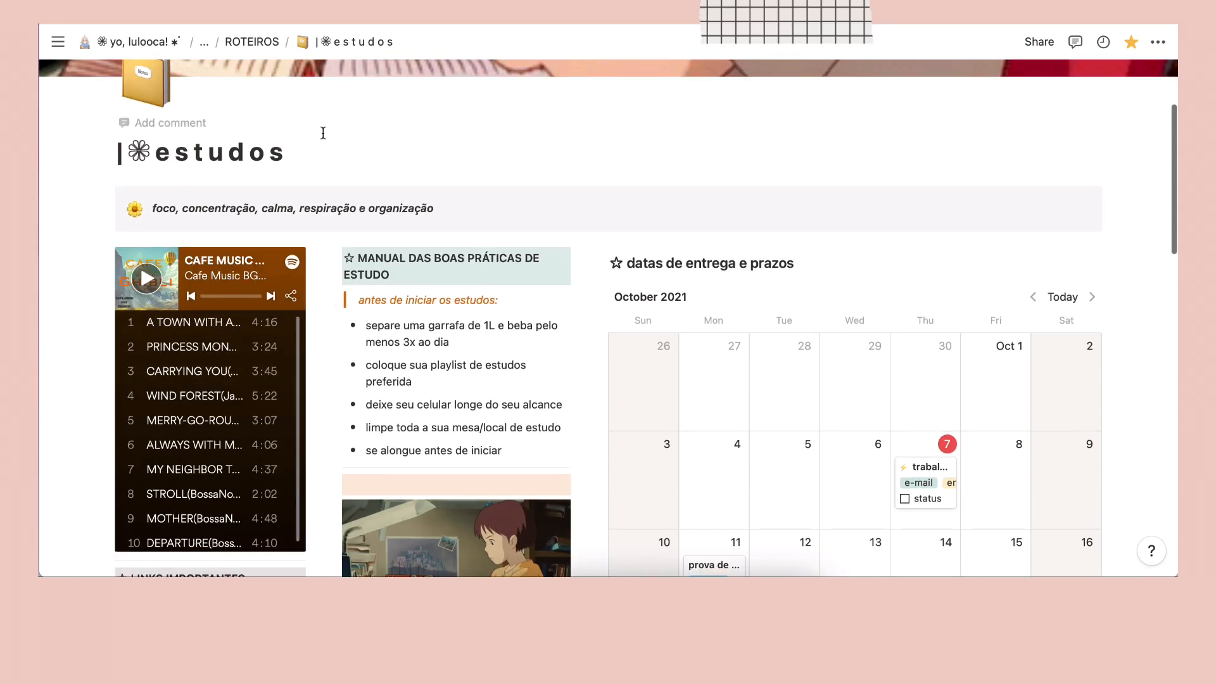
mouse_move(251, 267)
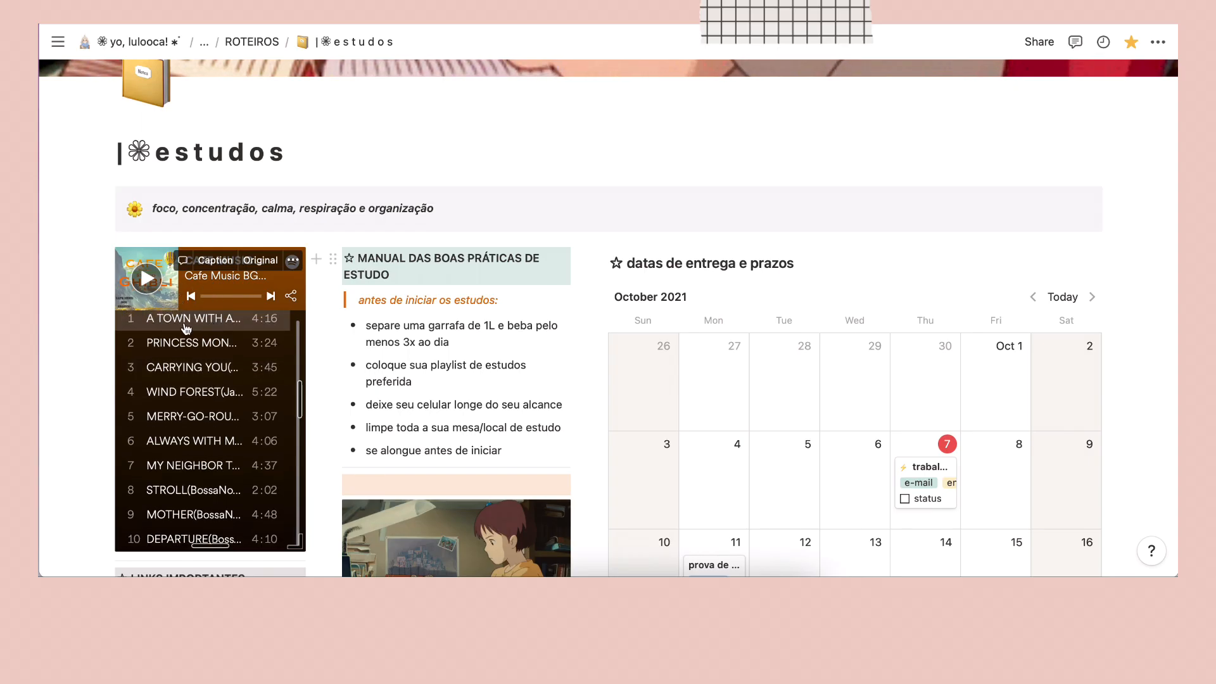
- Add the bullet "inserir novo item" at the end of the list under "antes de iniciar os estudos:"
scroll(233, 186, "down", 2)
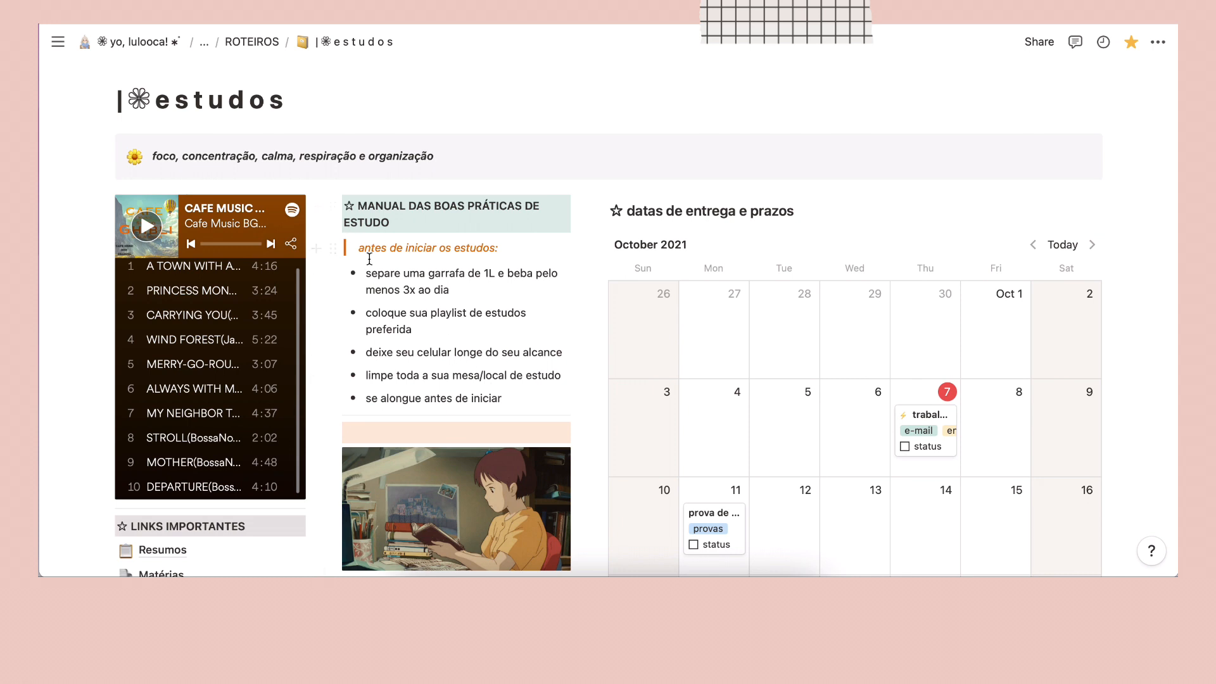
left_click(520, 396)
key("Return")
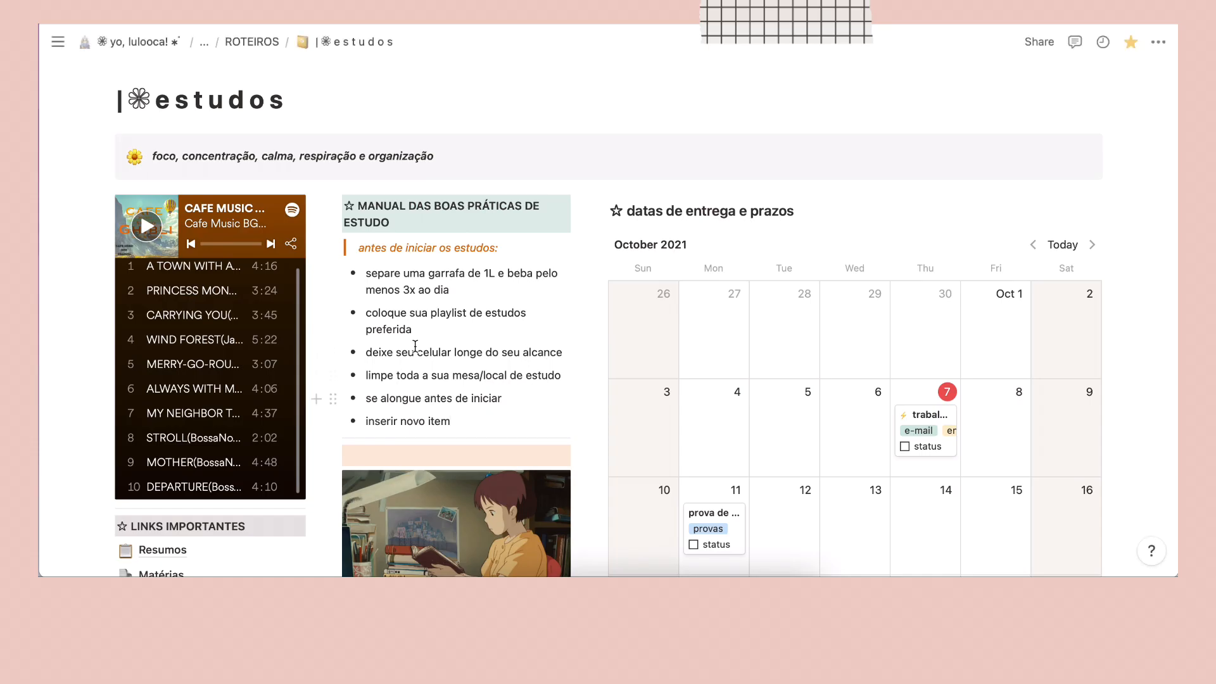
- Move the "MANUAL DAS BOAS PRÁTICAS DE ESTUDO" heading, its quote and bullet list into a new column before the Cafe Music playlist
scroll(549, 311, "down", 1)
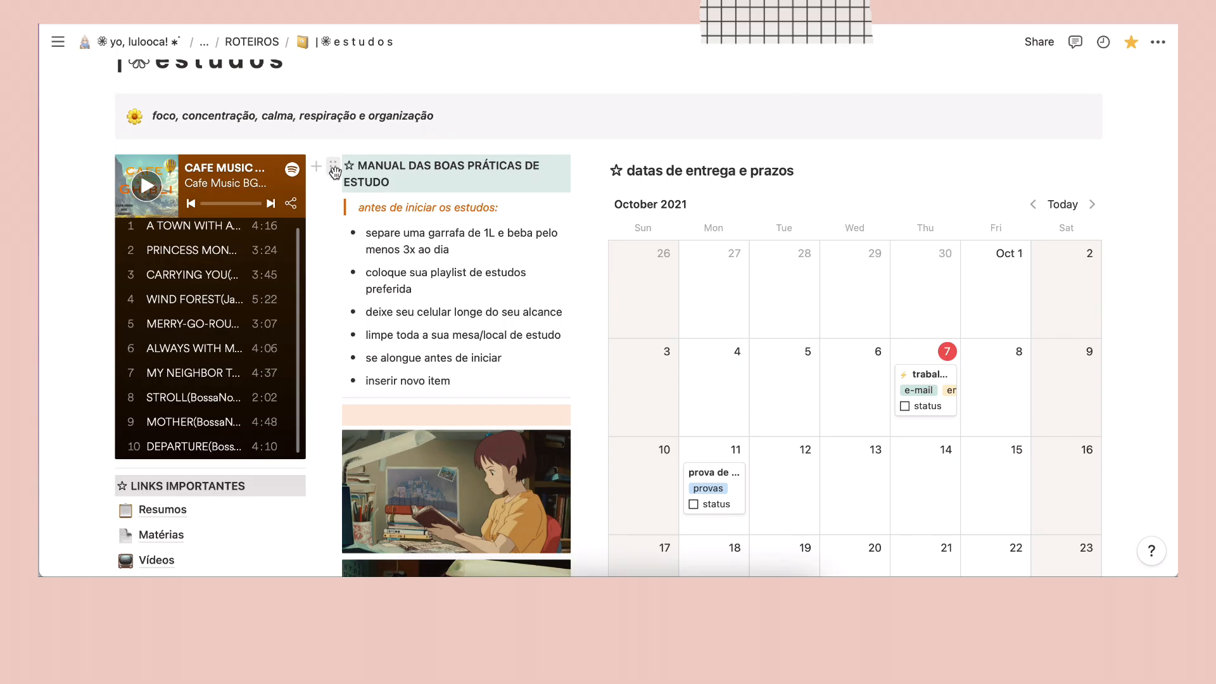
left_click_drag(332, 167, 95, 167)
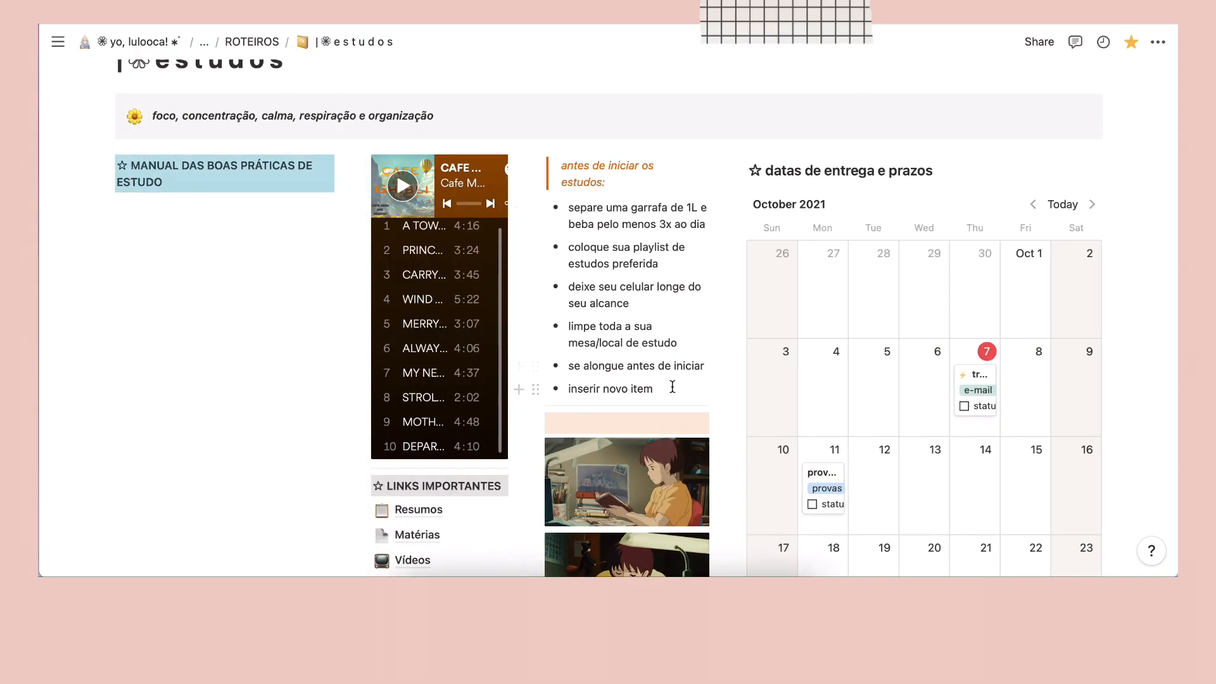
left_click_drag(672, 387, 161, 223)
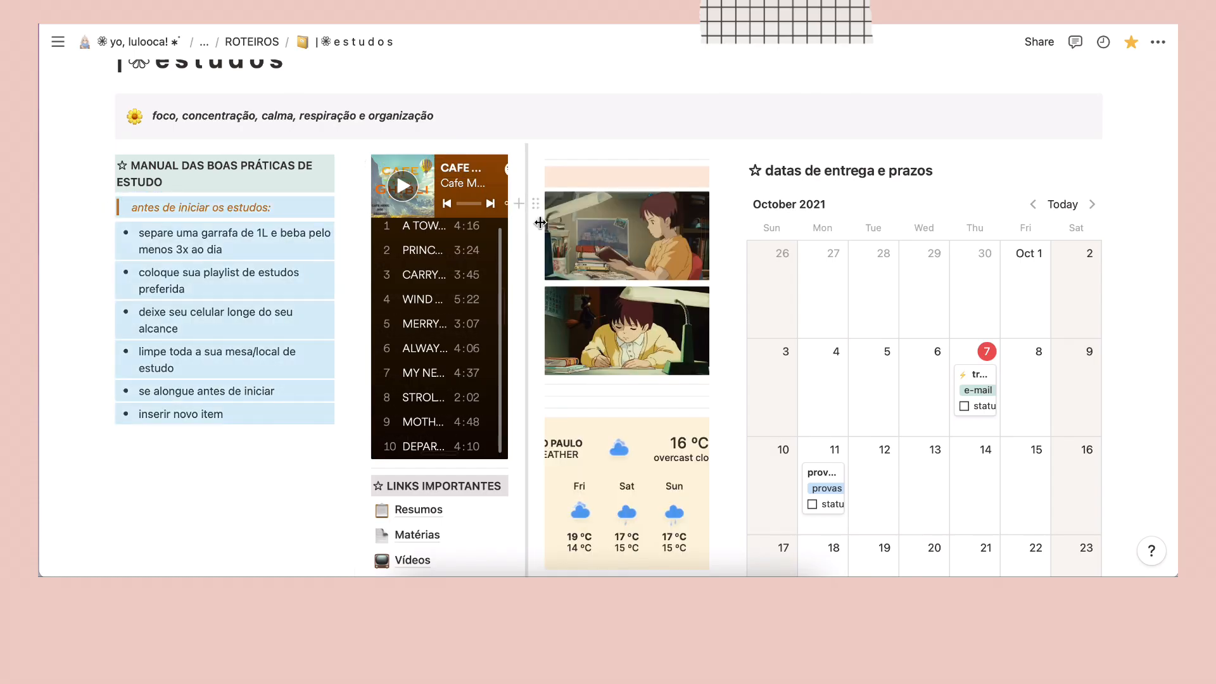
scroll(494, 304, "down", 3)
scroll(455, 355, "up", 5)
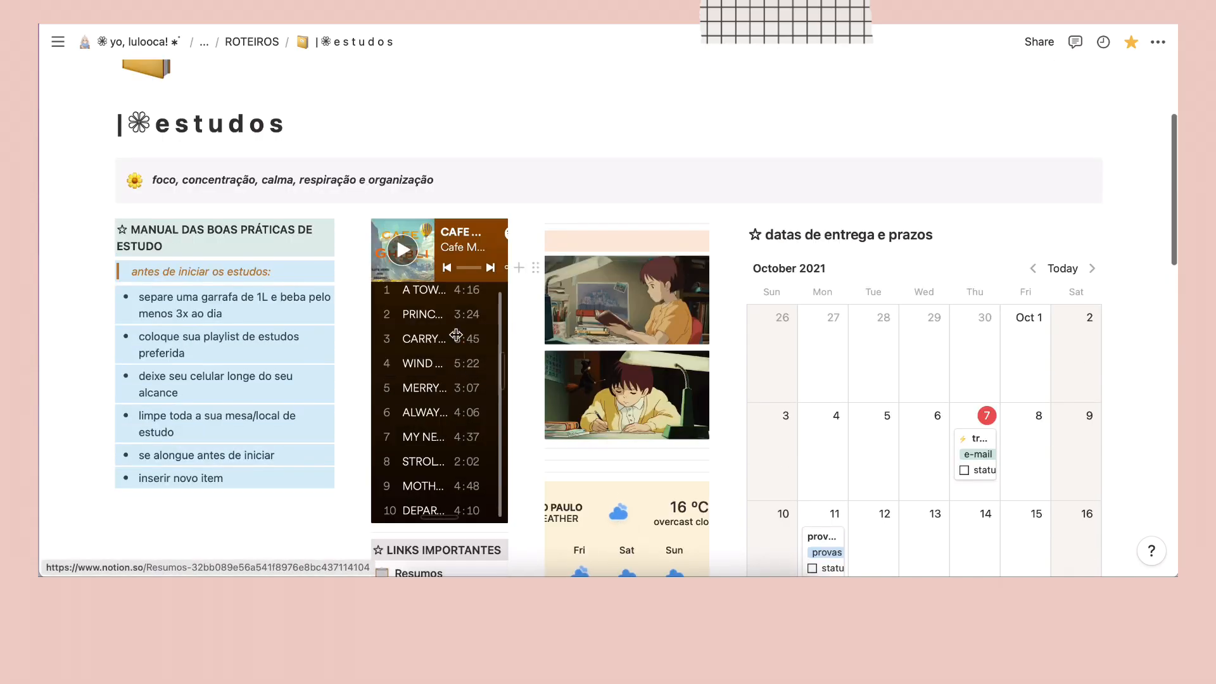
- Undo the moves of the study manual heading, quote and bullet list
left_click(590, 147)
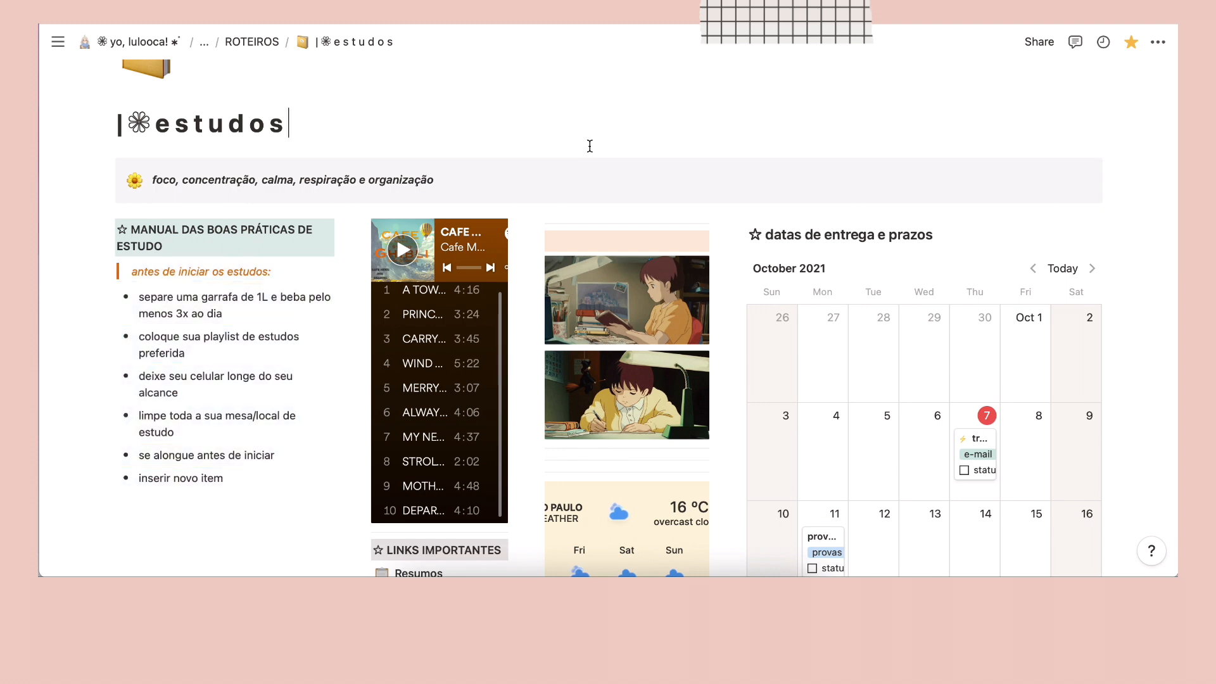
key("super+z")
key("super+z")
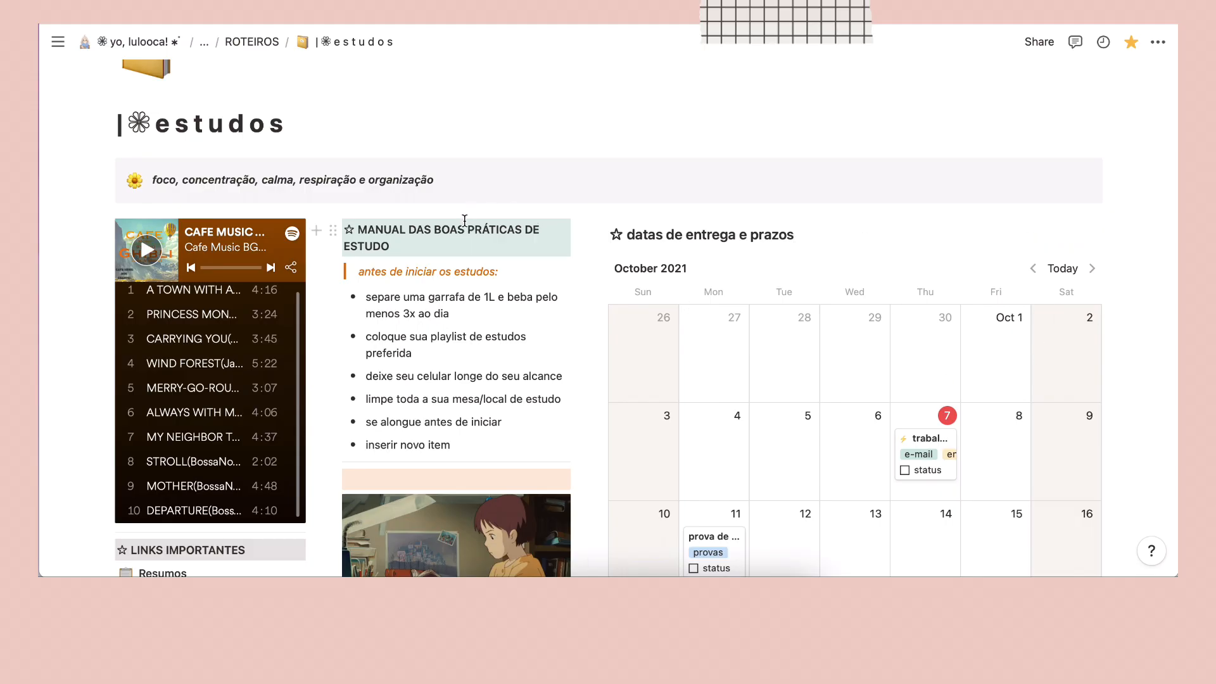
- Insert a second divider below the existing one under the "inserir novo item" bullet
scroll(464, 220, "down", 3)
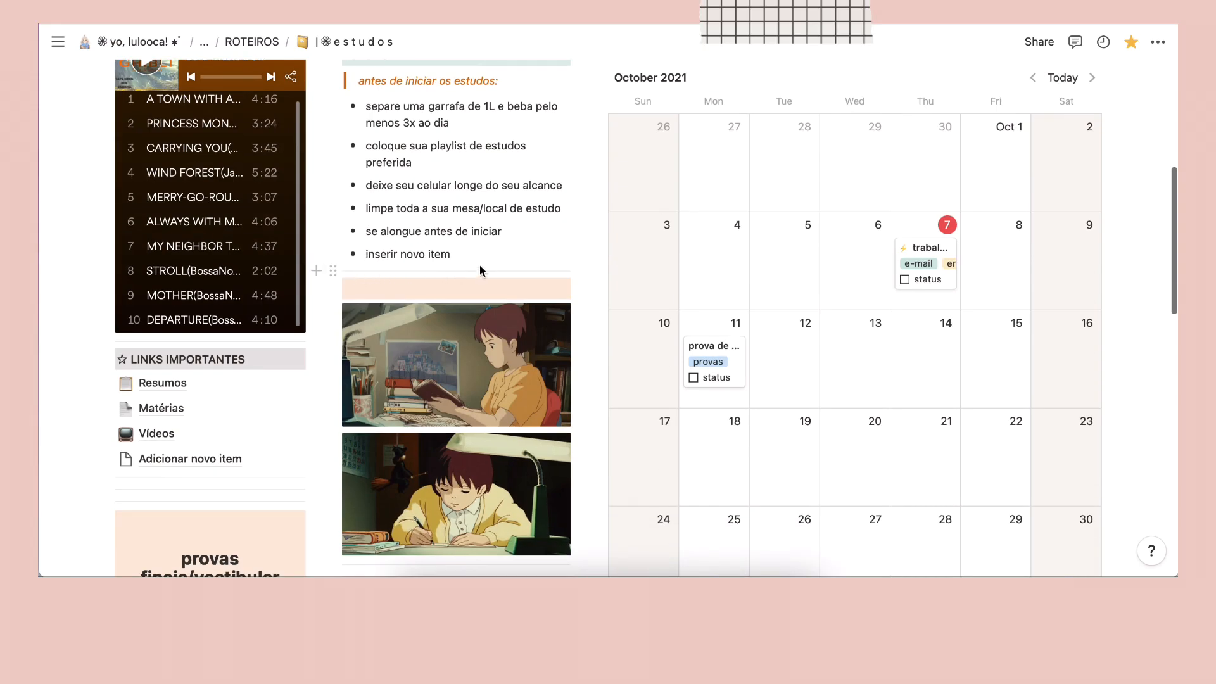
left_click(319, 271)
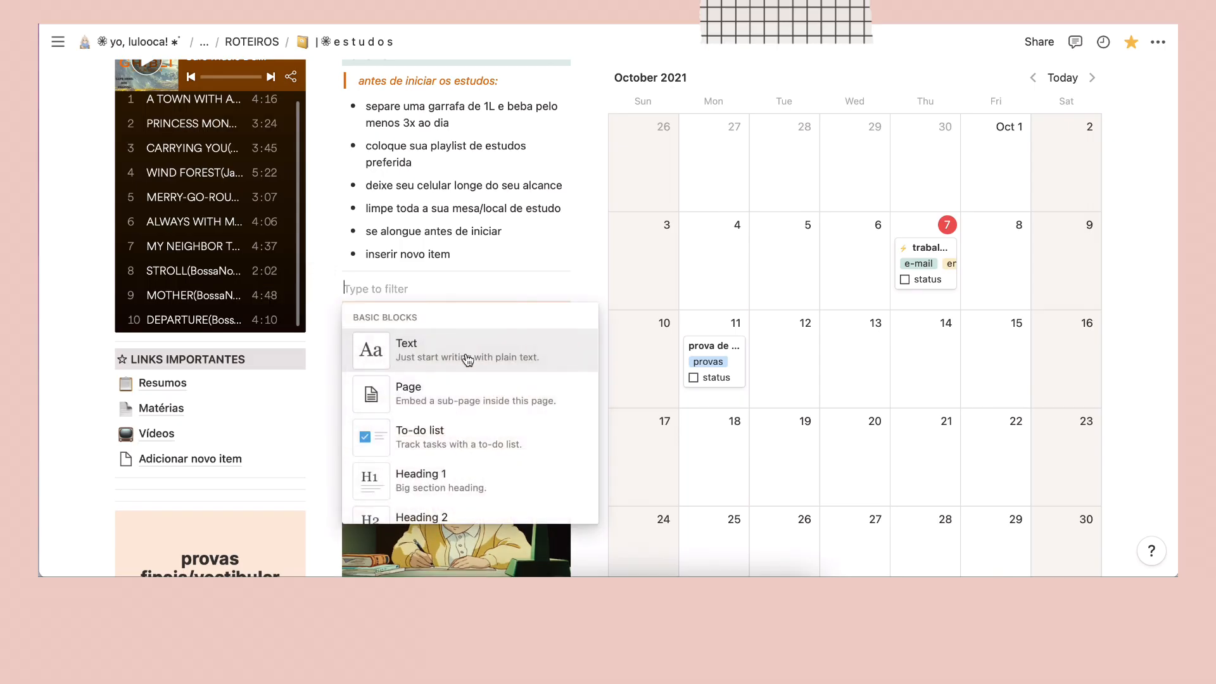
scroll(396, 390, "down", 3)
scroll(396, 390, "down", 2)
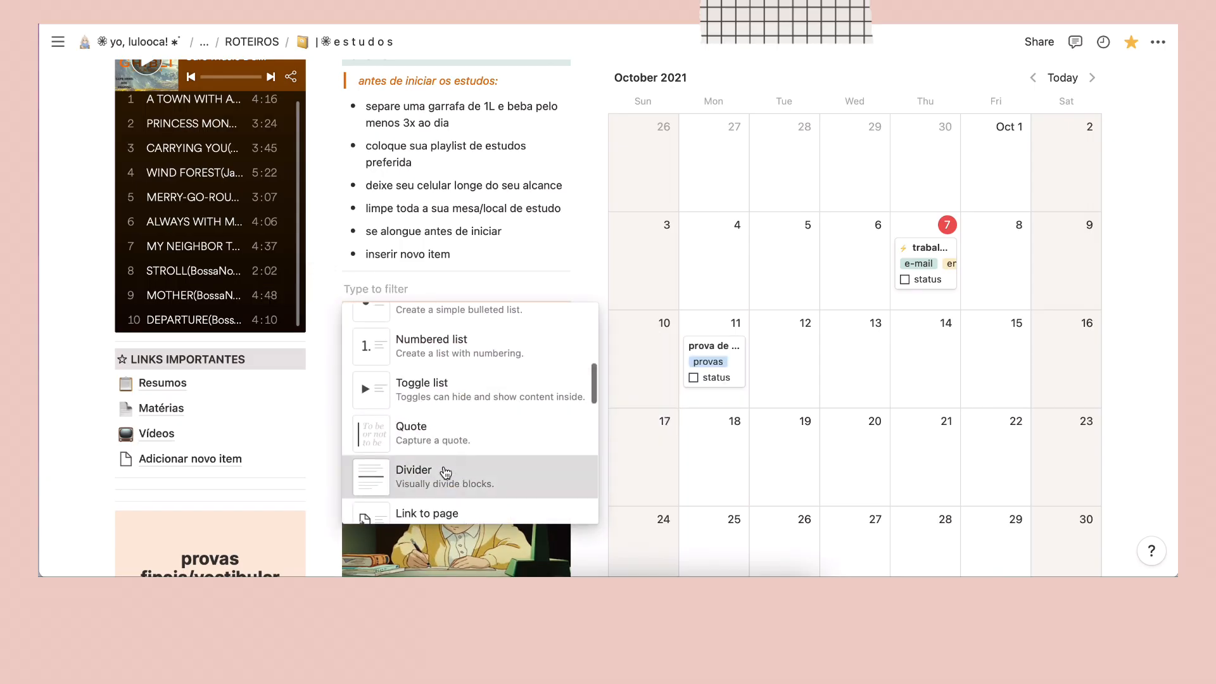
left_click(442, 472)
- Remove the added divider and the empty line under it
scroll(279, 384, "down", 2)
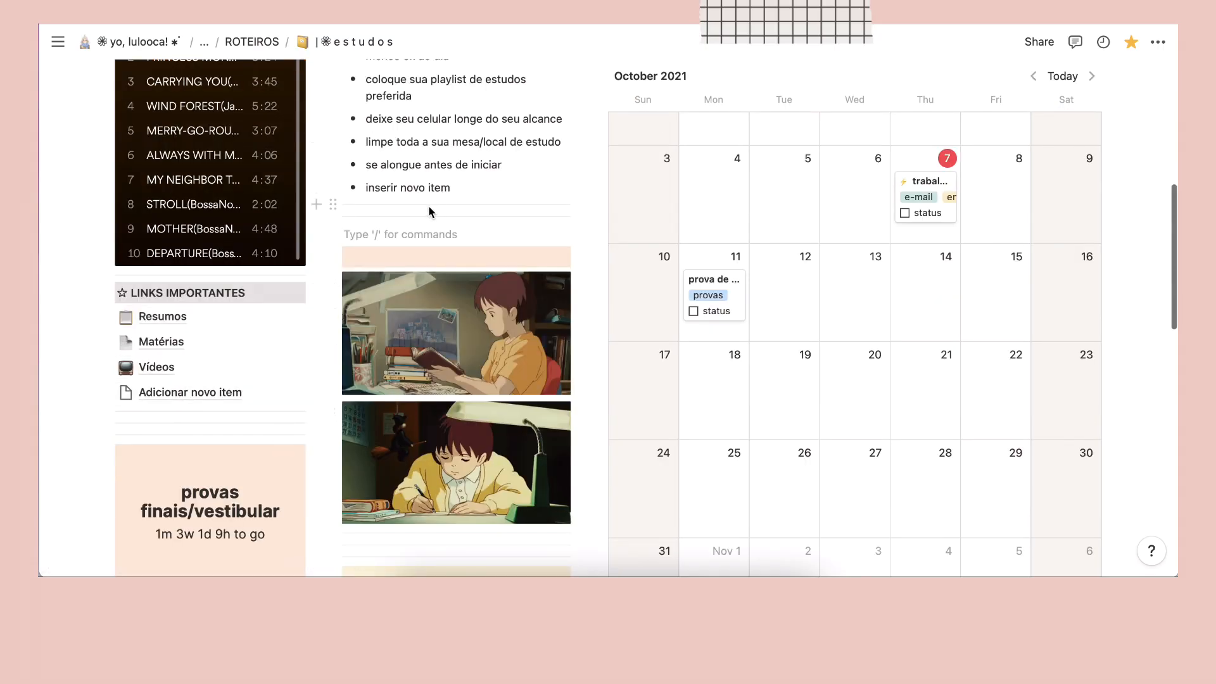
key("BackSpace")
key("BackSpace")
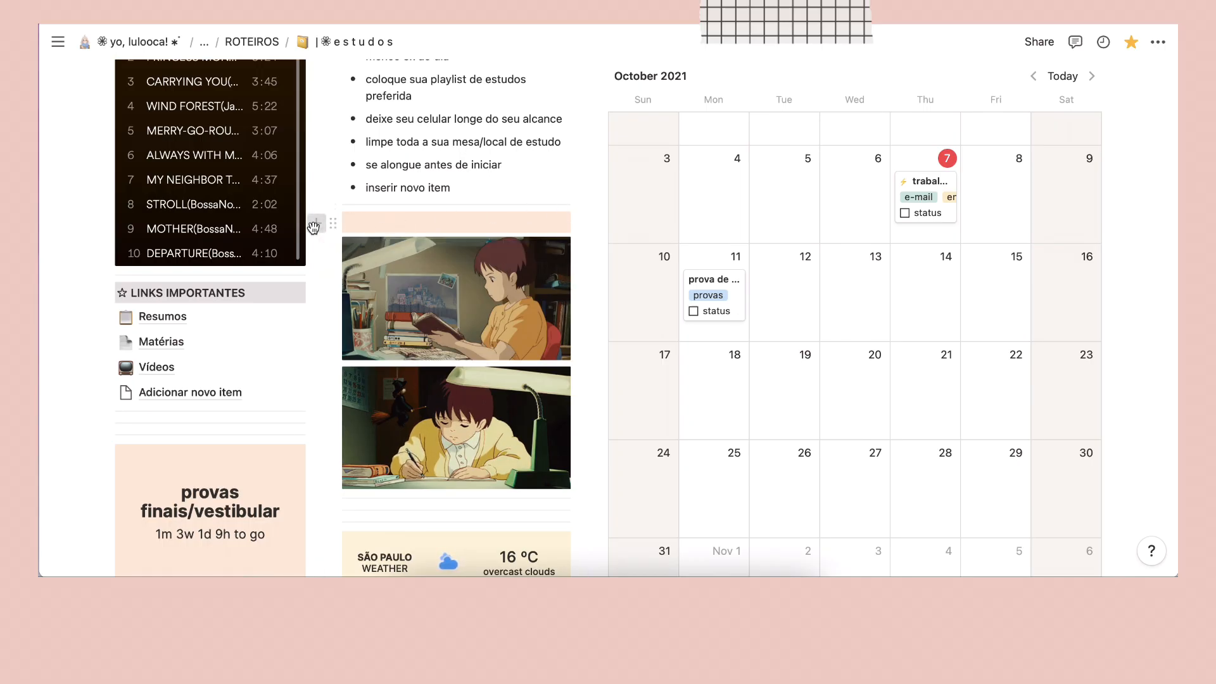
- Recreate the strip above the first image as an empty text block with an orange background
left_click(382, 220)
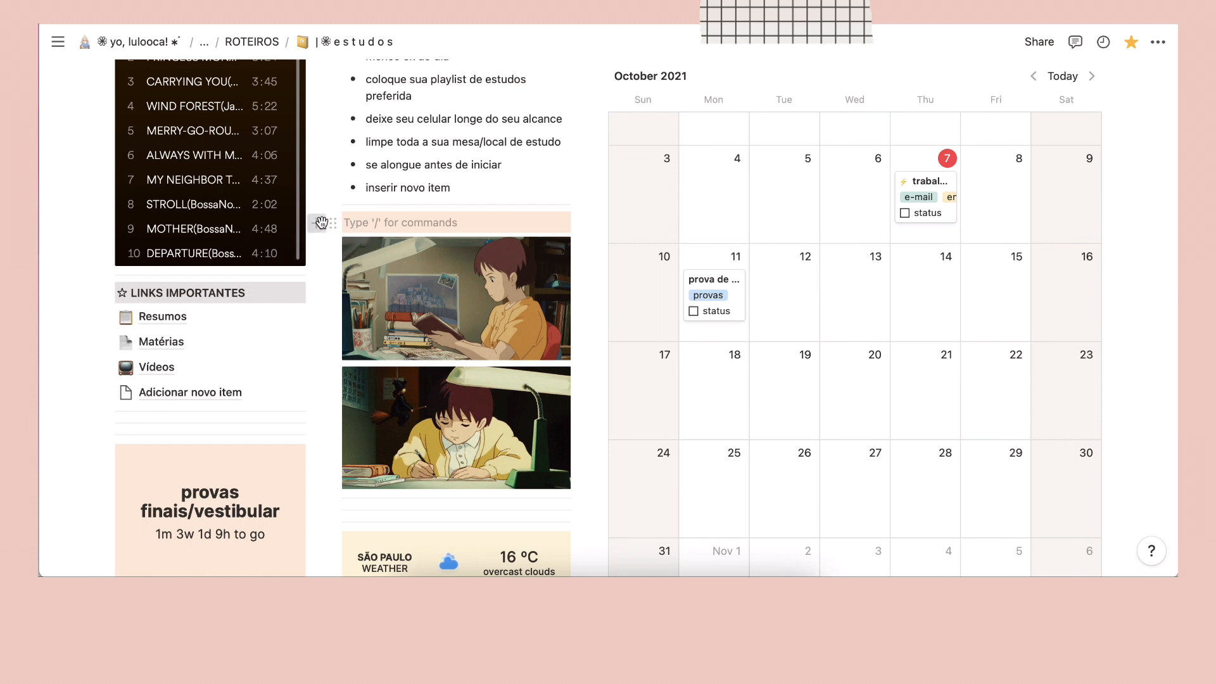
left_click(321, 221)
left_click(404, 277)
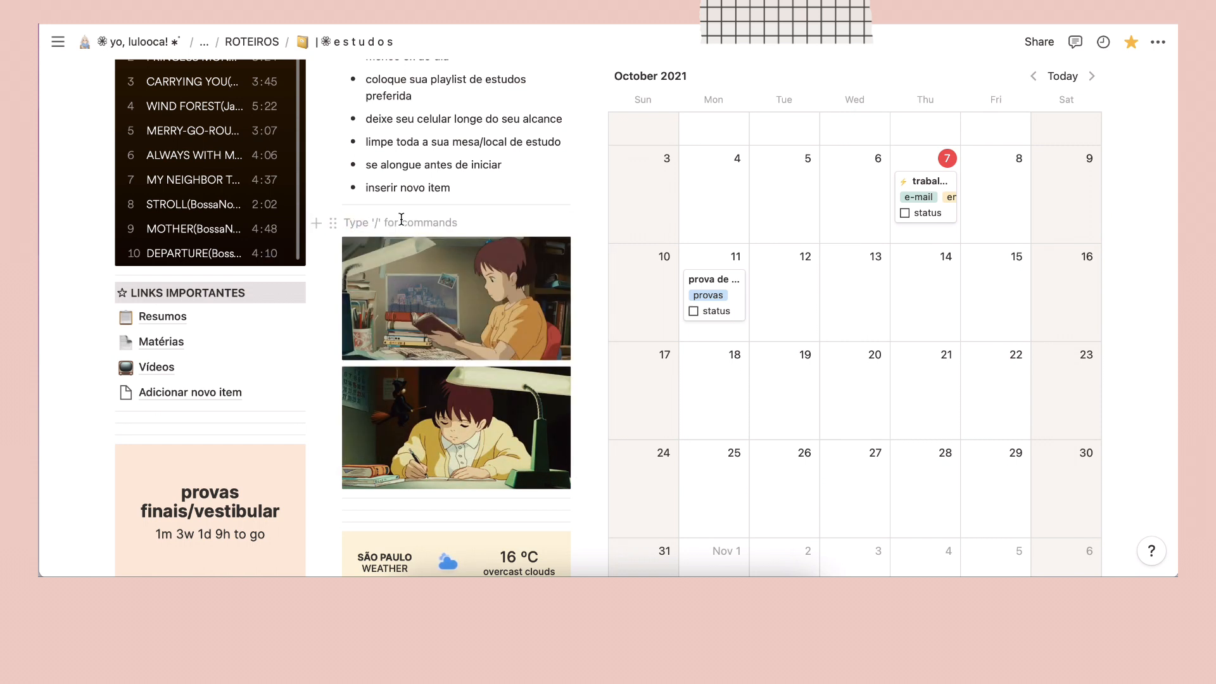
left_click(332, 224)
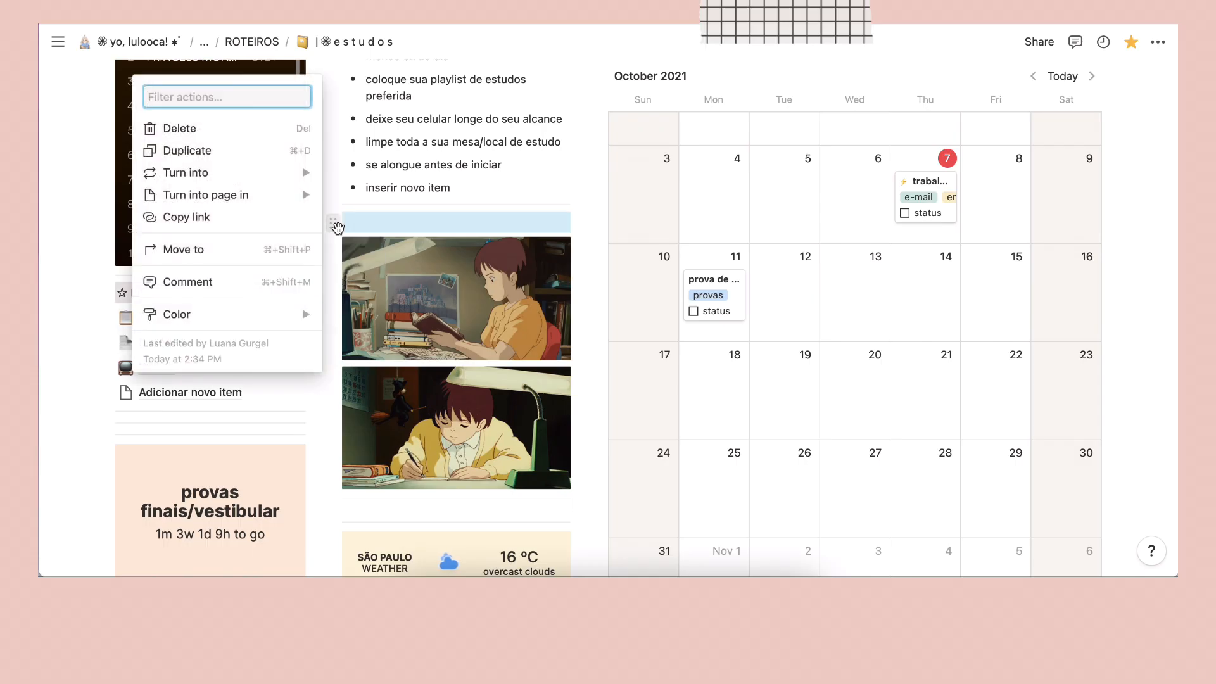
mouse_move(245, 313)
scroll(392, 368, "down", 3)
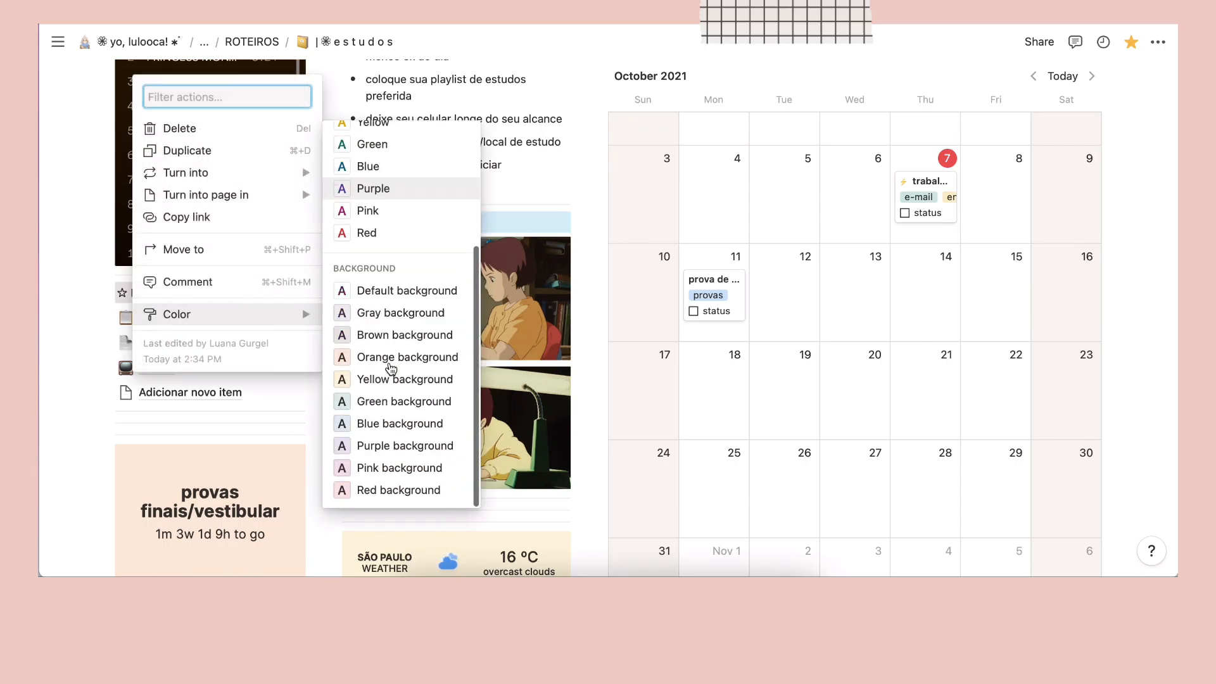
left_click(393, 360)
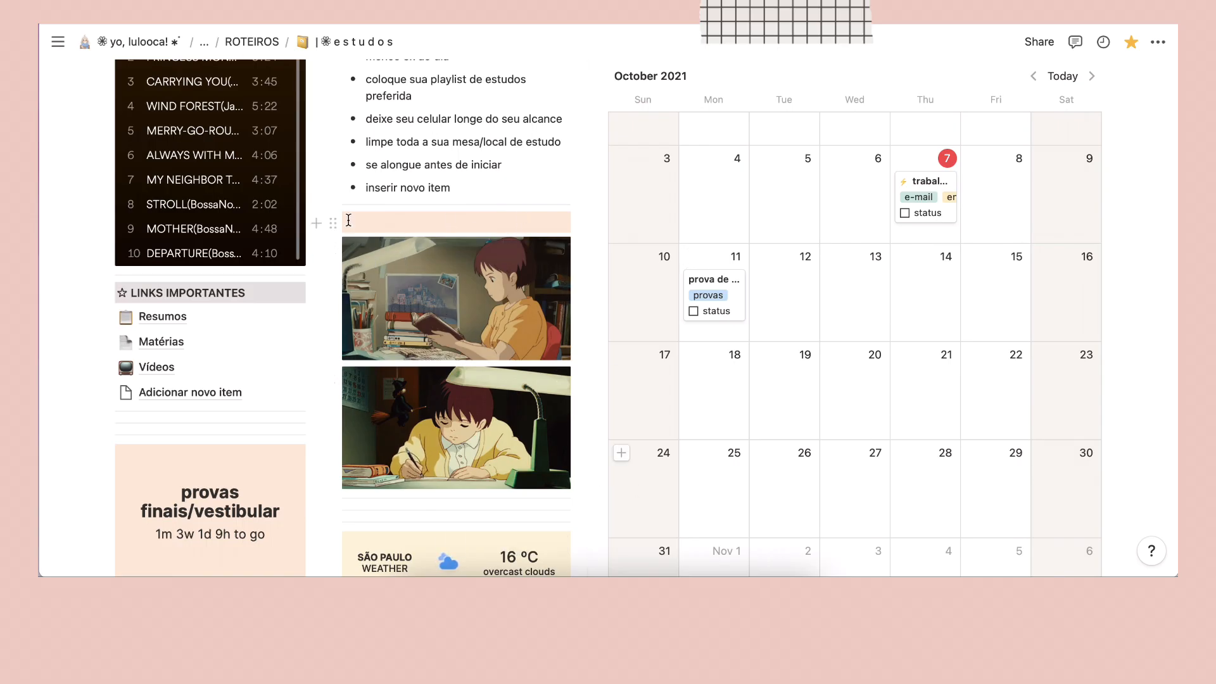
- Try moving the empty orange block above the "datas de entrega e prazos" calendar, and undo the move
scroll(638, 117, "up", 5)
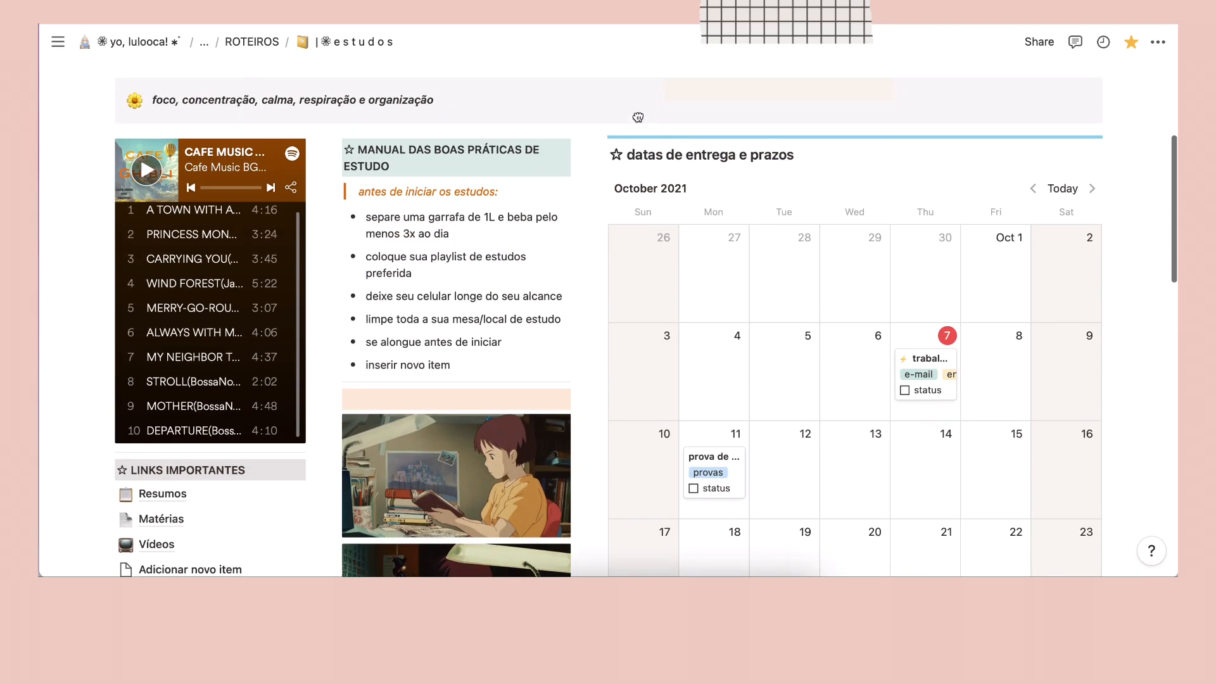
scroll(637, 117, "up", 1)
left_click_drag(615, 150, 615, 150)
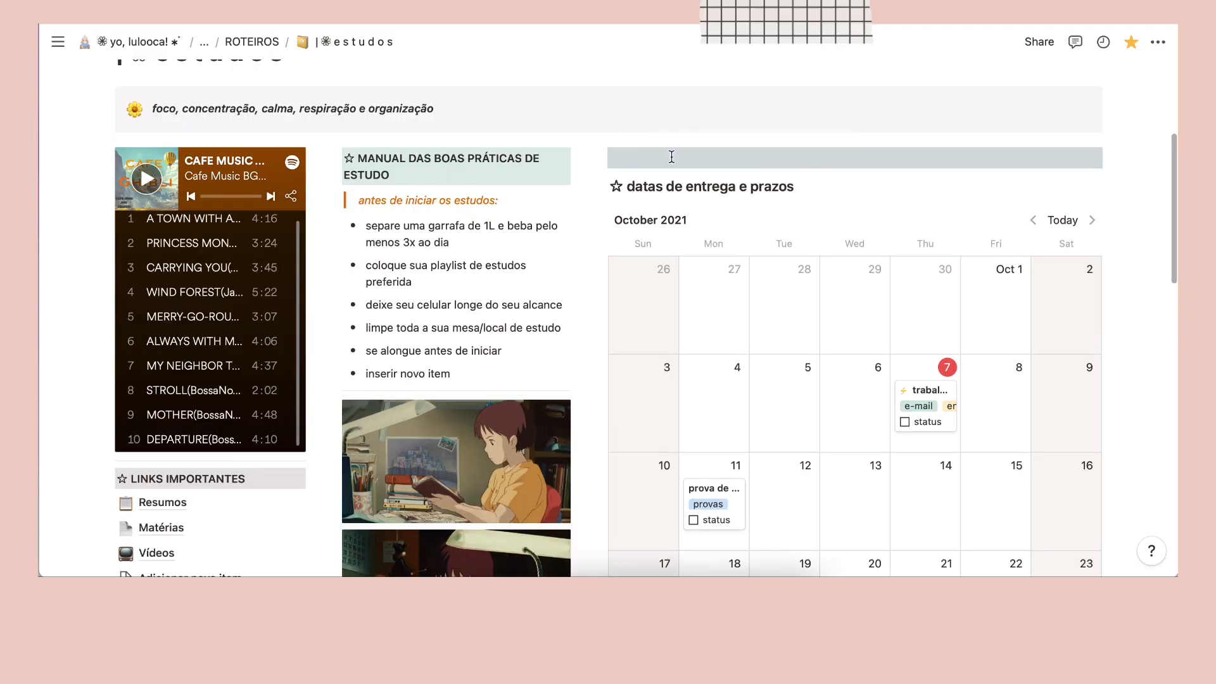
left_click(1161, 159)
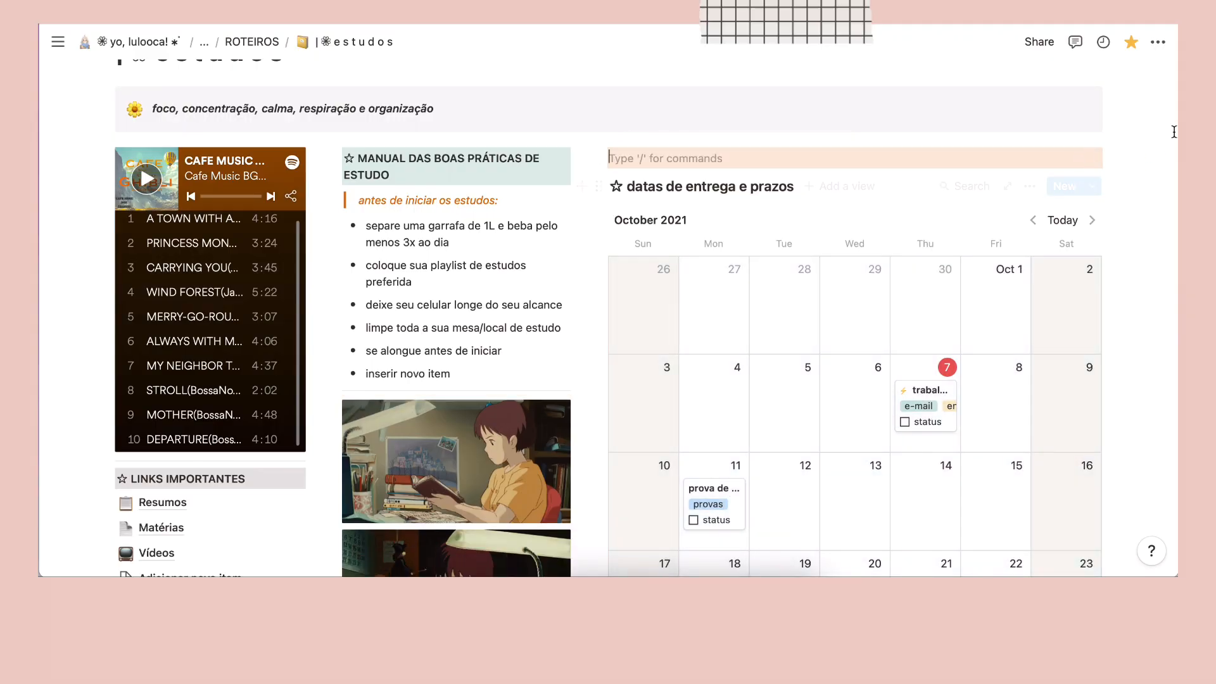
key("super+z")
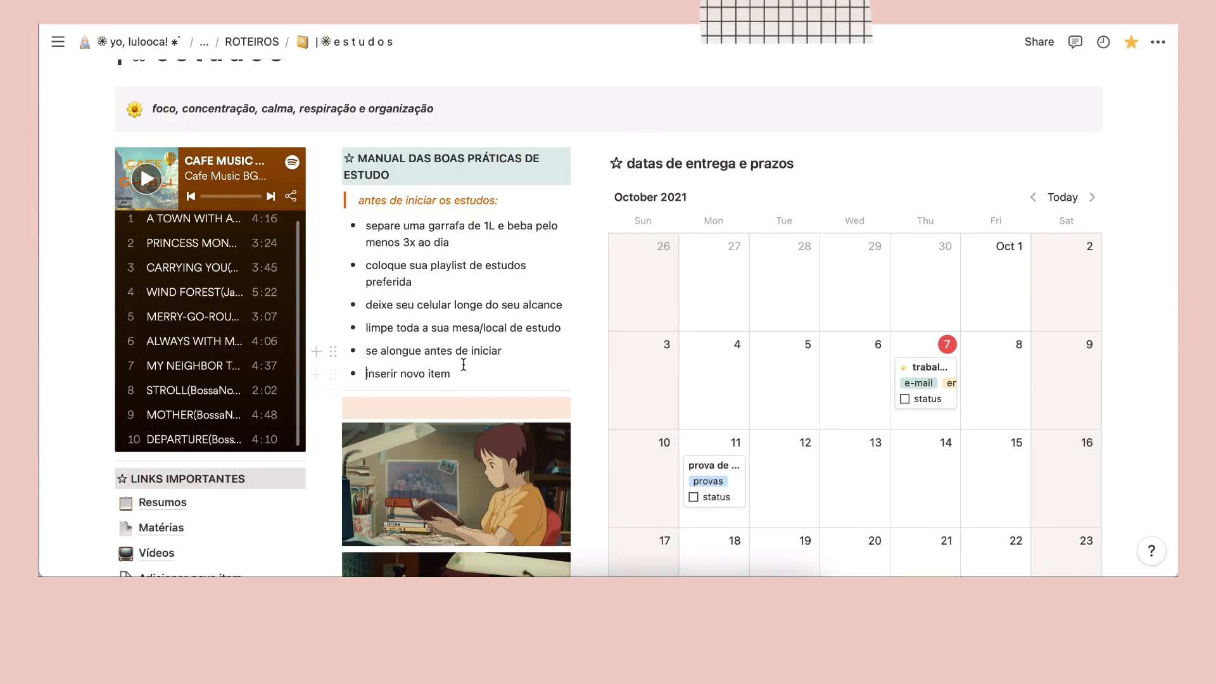
left_click_drag(462, 381, 353, 231)
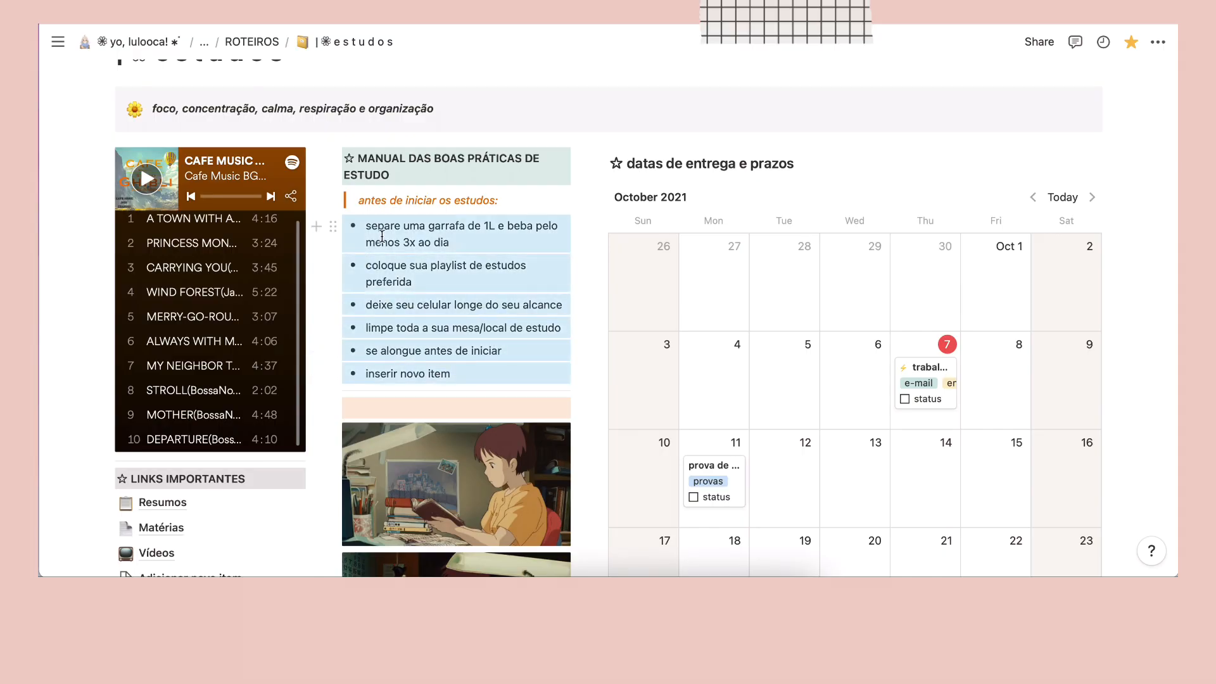
left_click(368, 233)
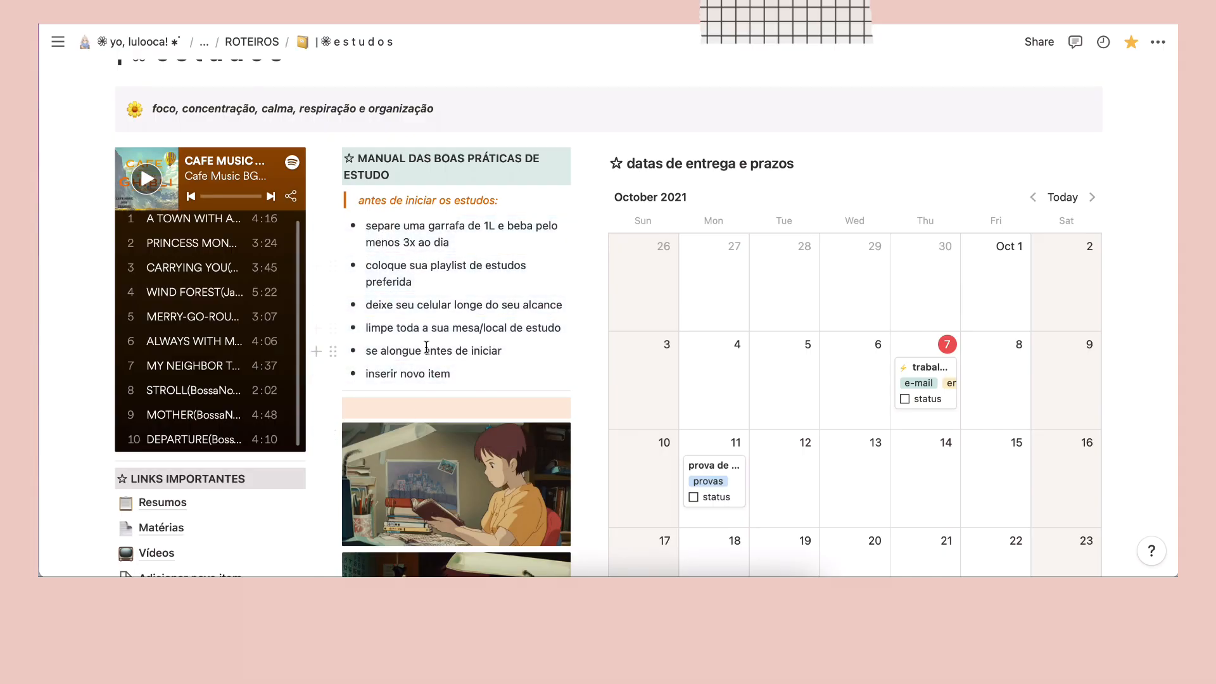
scroll(426, 348, "down", 3)
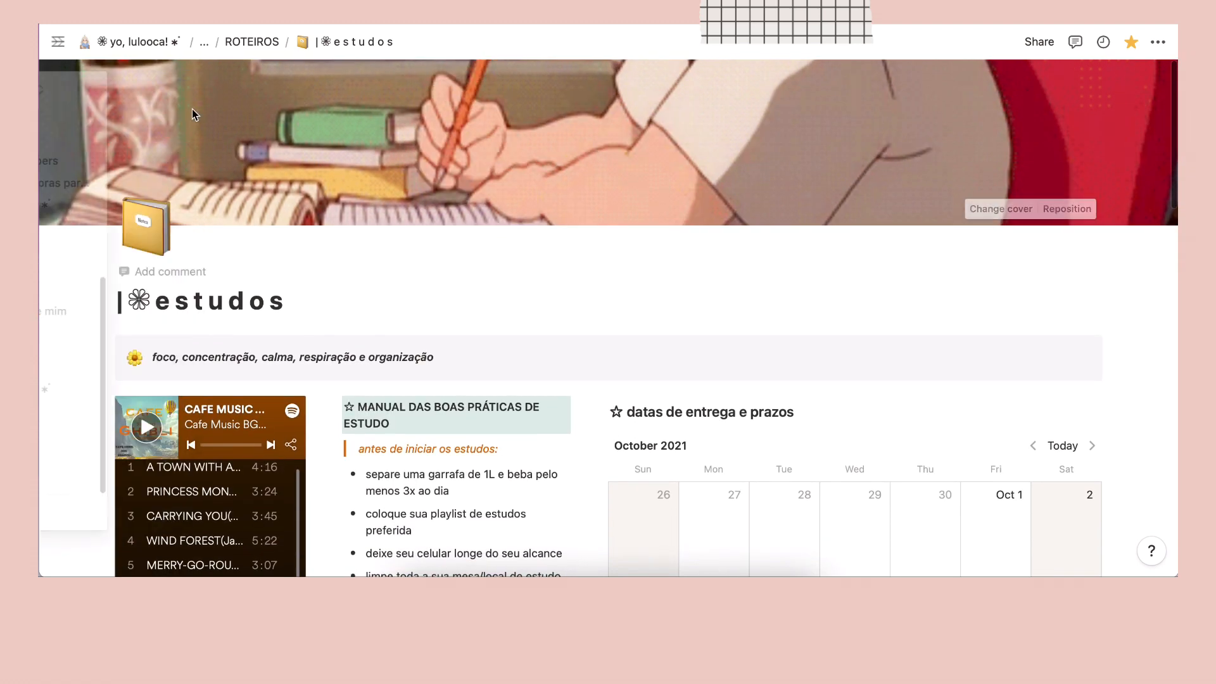
scroll(712, 203, "down", 4)
scroll(712, 203, "down", 4)
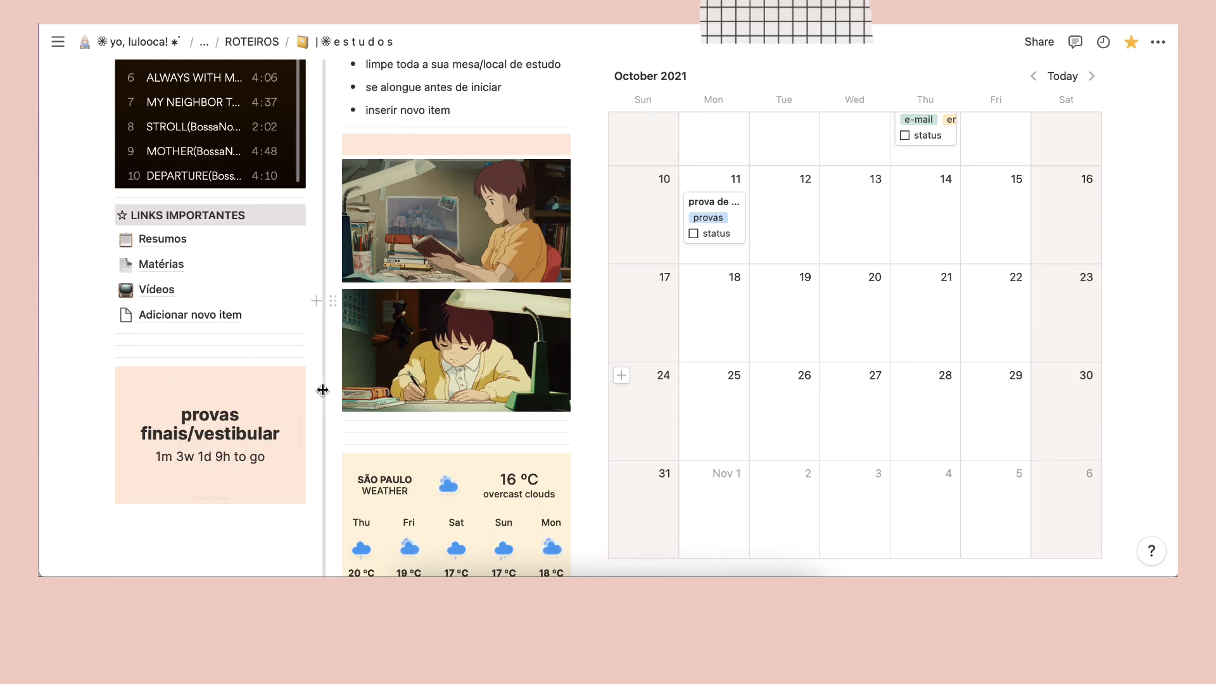
scroll(298, 380, "up", 3)
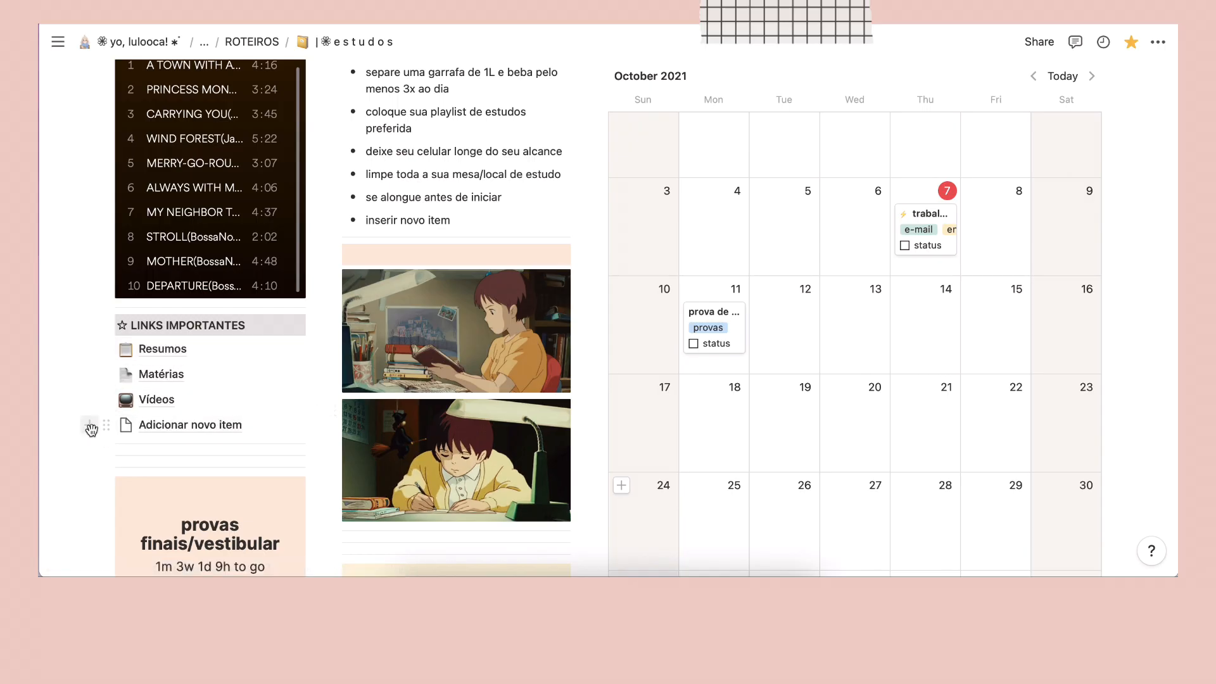
- Add an "Arquivos" entry below "Adicionar novo item" under LINKS IMPORTANTES and turn it into a page
left_click(90, 429)
left_click(163, 451)
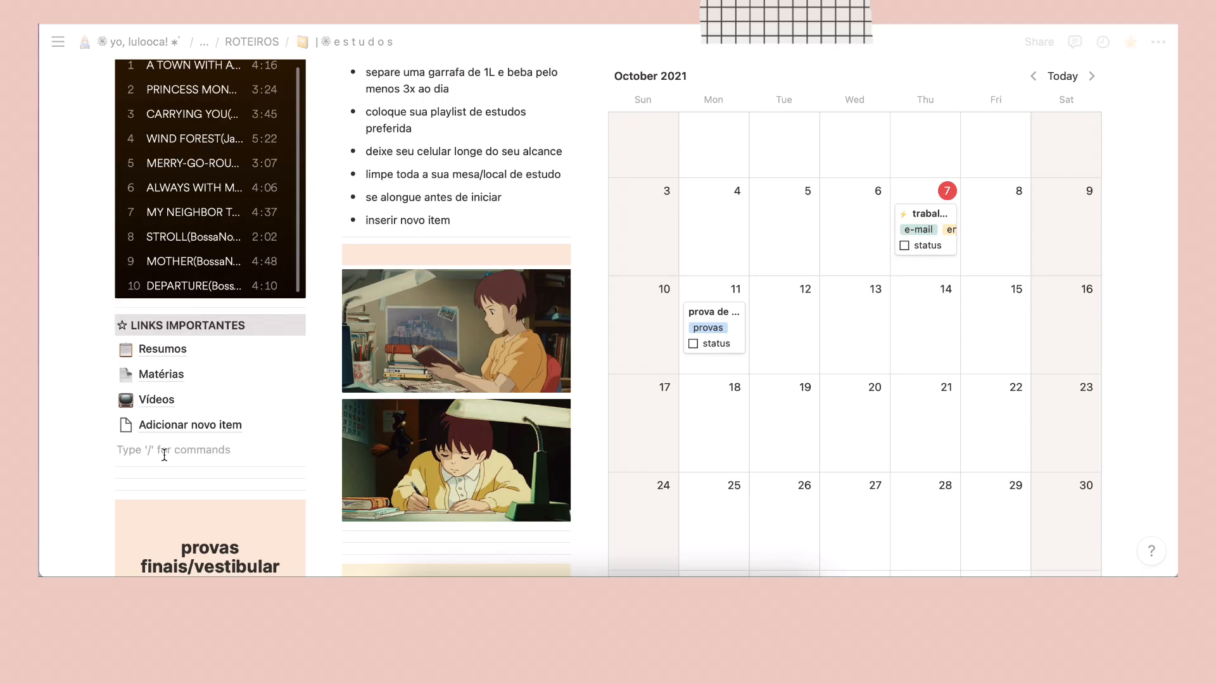
type("Arquivos")
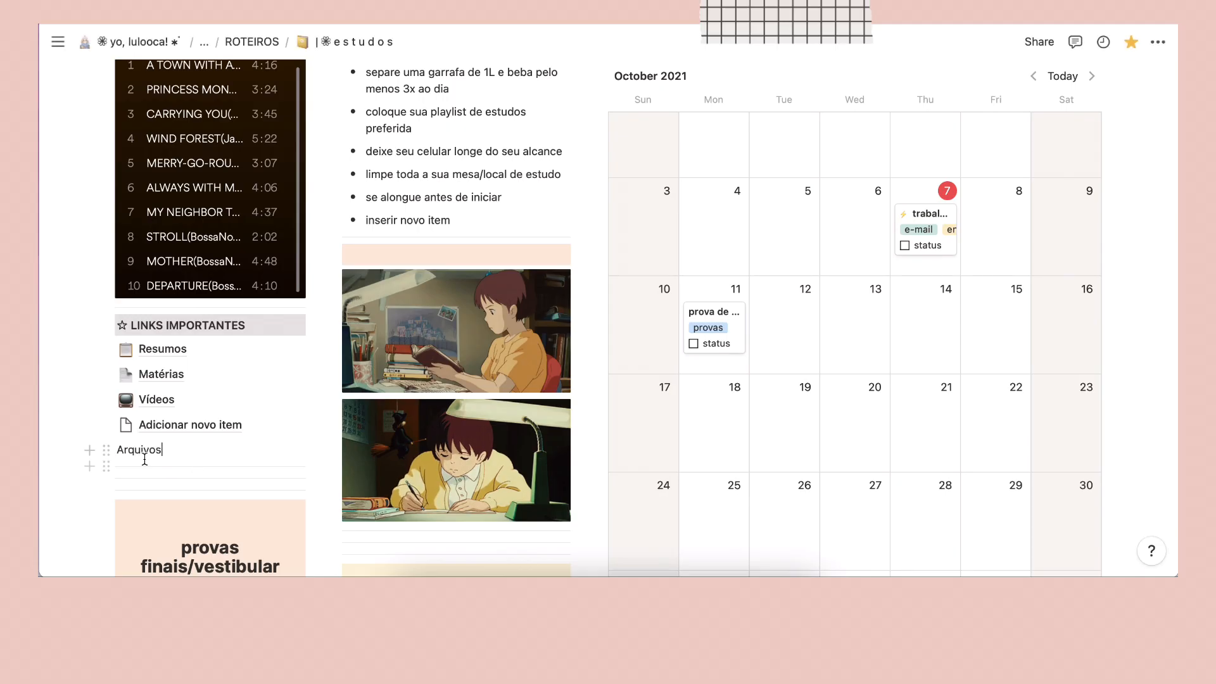
left_click(105, 451)
mouse_move(217, 372)
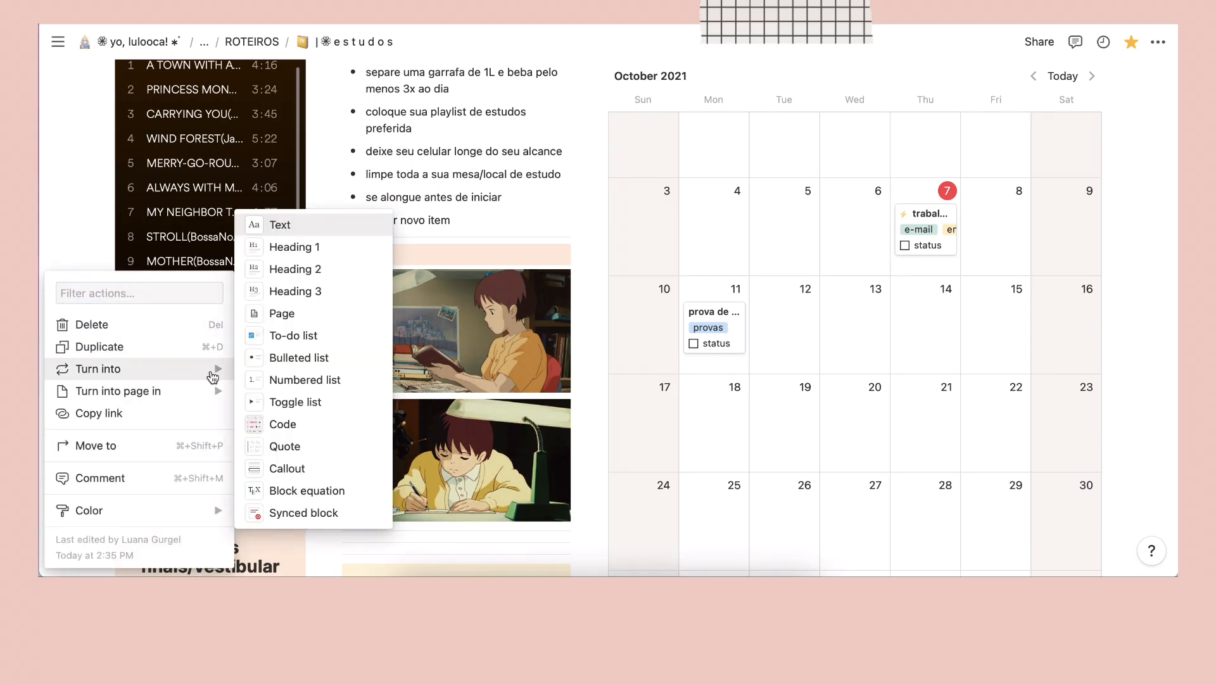
left_click(296, 316)
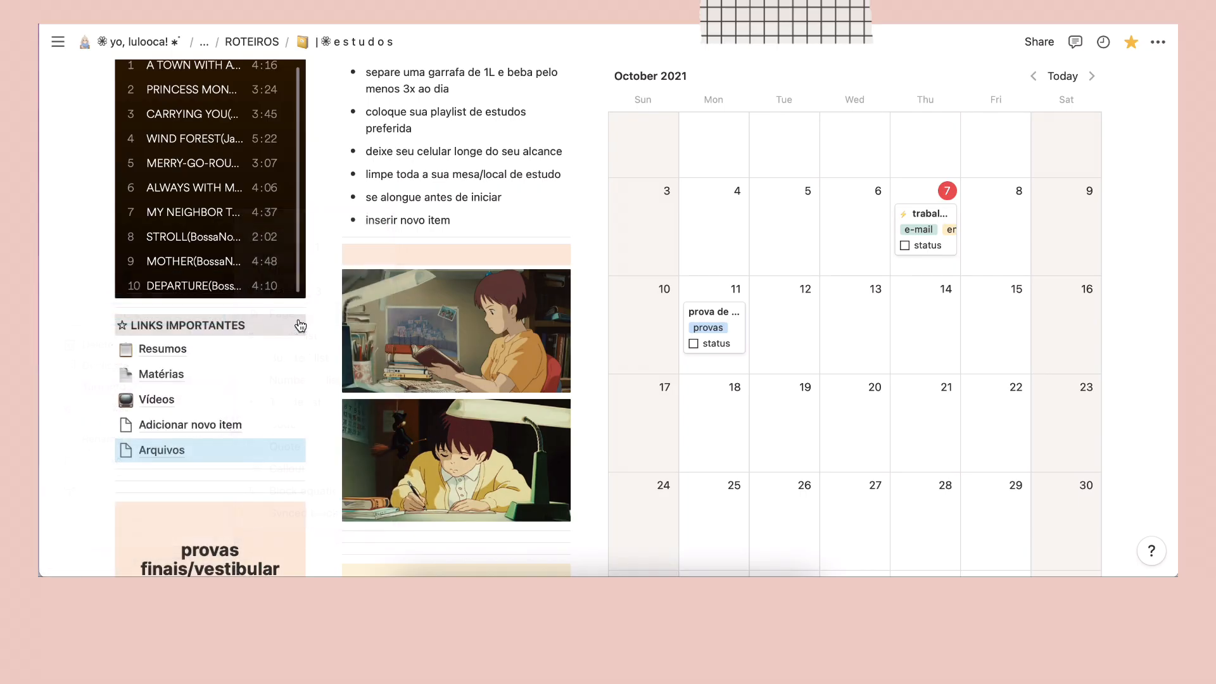
- Open the new Arquivos page to view its empty layout and return to the estudos page
left_click(160, 450)
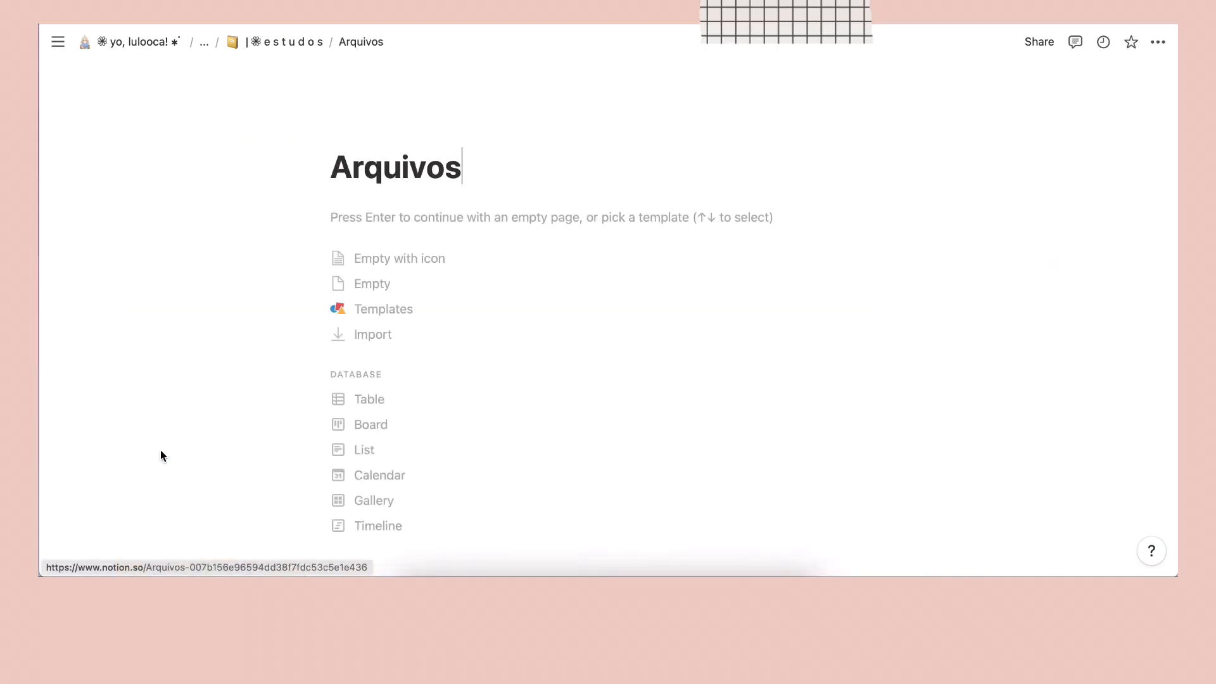
left_click(285, 41)
scroll(181, 355, "down", 6)
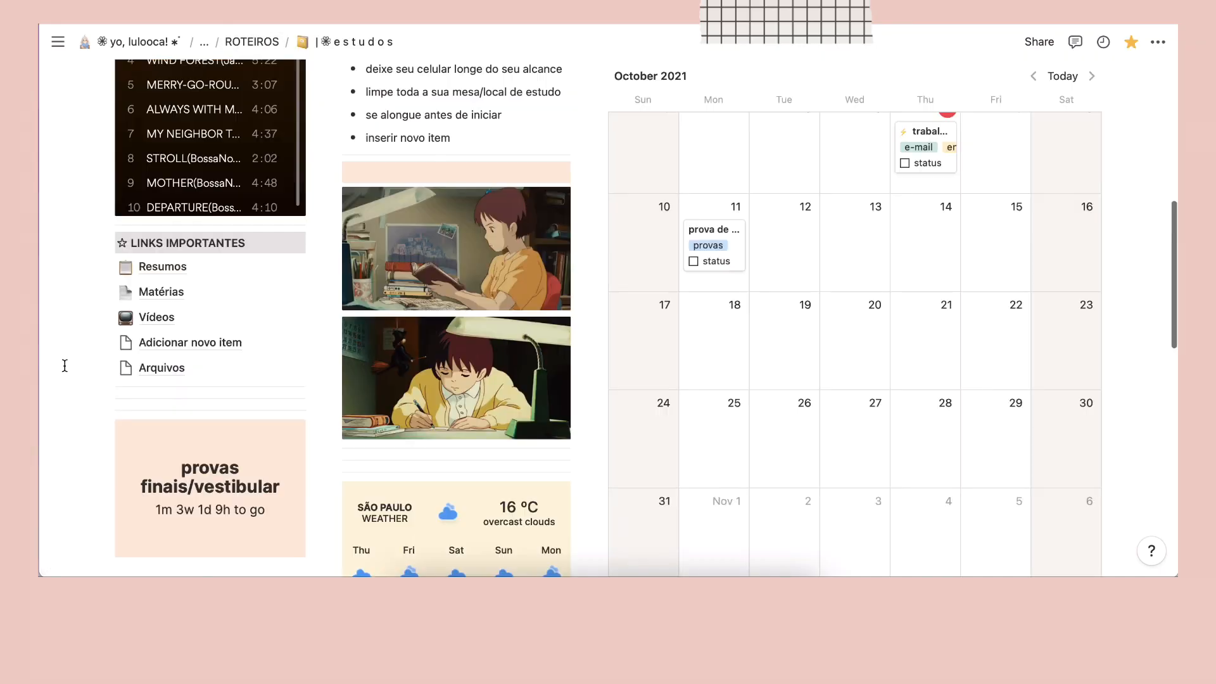
- Open the Resumos page from LINKS IMPORTANTES and try expanding and collapsing its MATEMÁTICA toggle
left_click(153, 268)
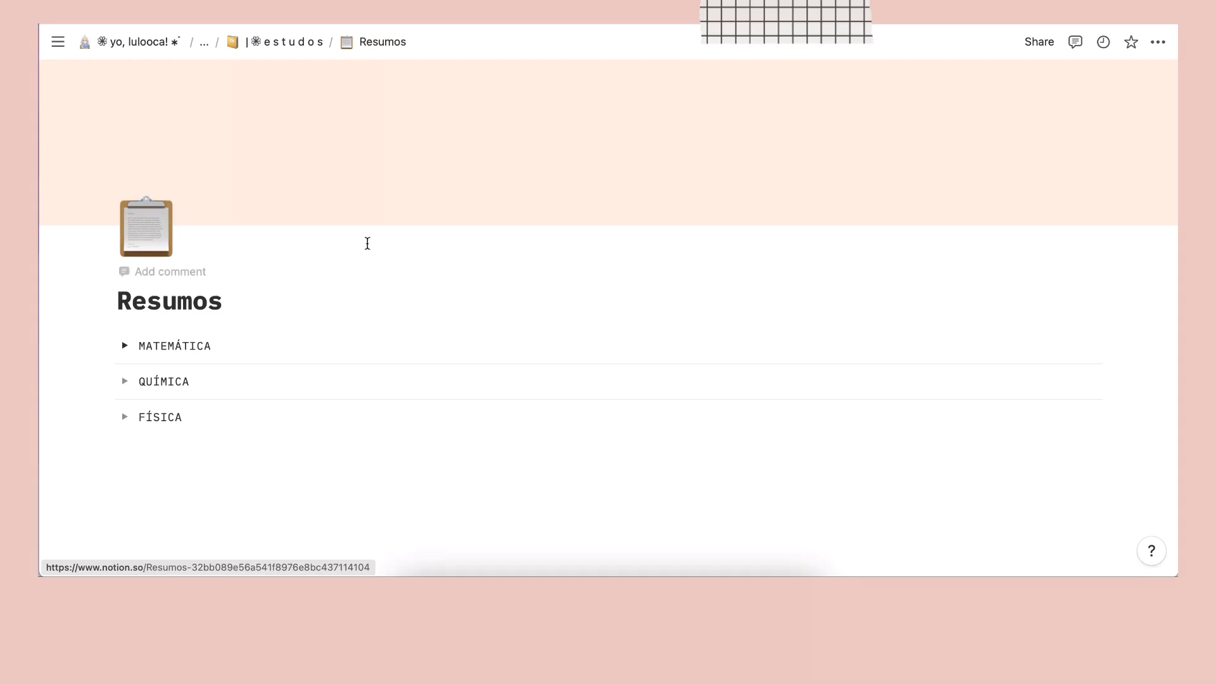
scroll(260, 247, "down", 1)
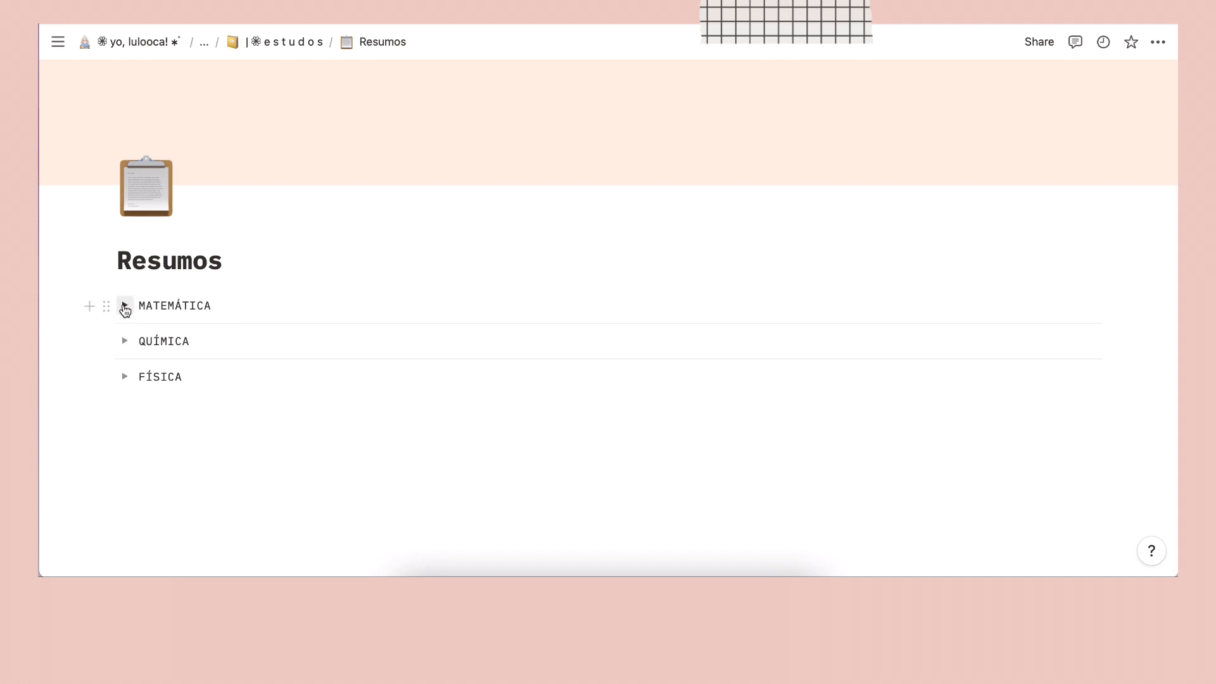
left_click(124, 307)
left_click(124, 306)
left_click(123, 306)
left_click(123, 306)
- Add the line "BIOLOGIA" below FÍSICA and turn it into a toggle list
left_click(223, 380)
key("Return")
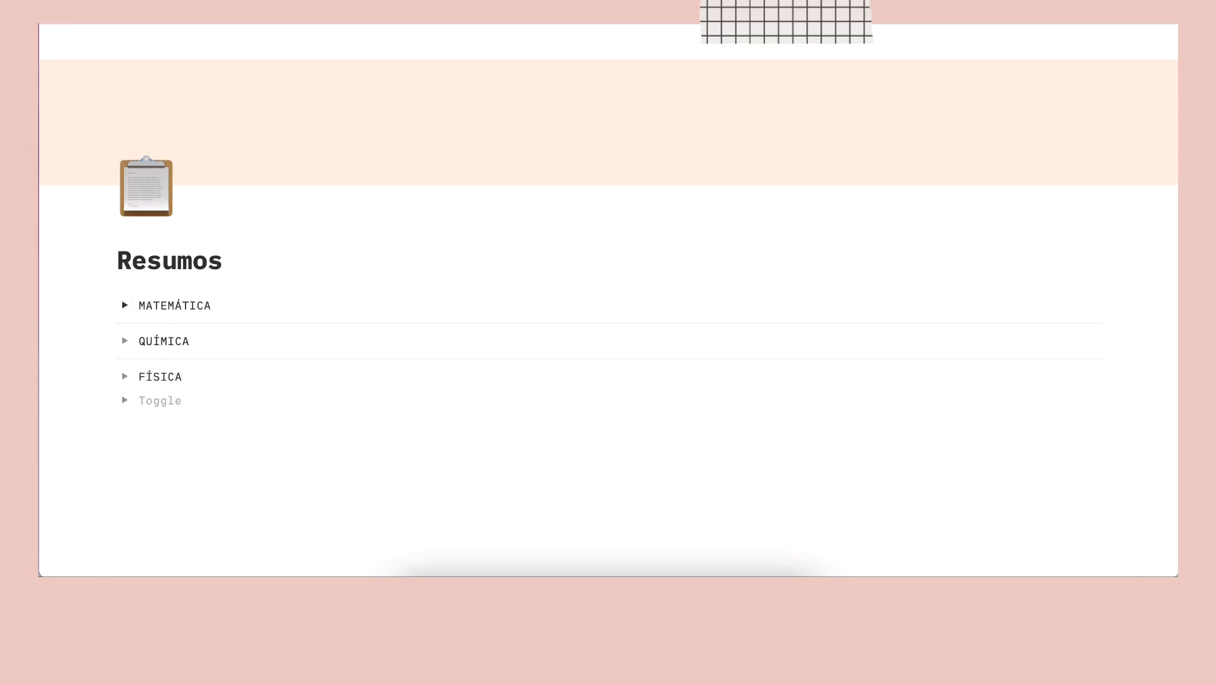
key("Return")
type("BIOLOGIA")
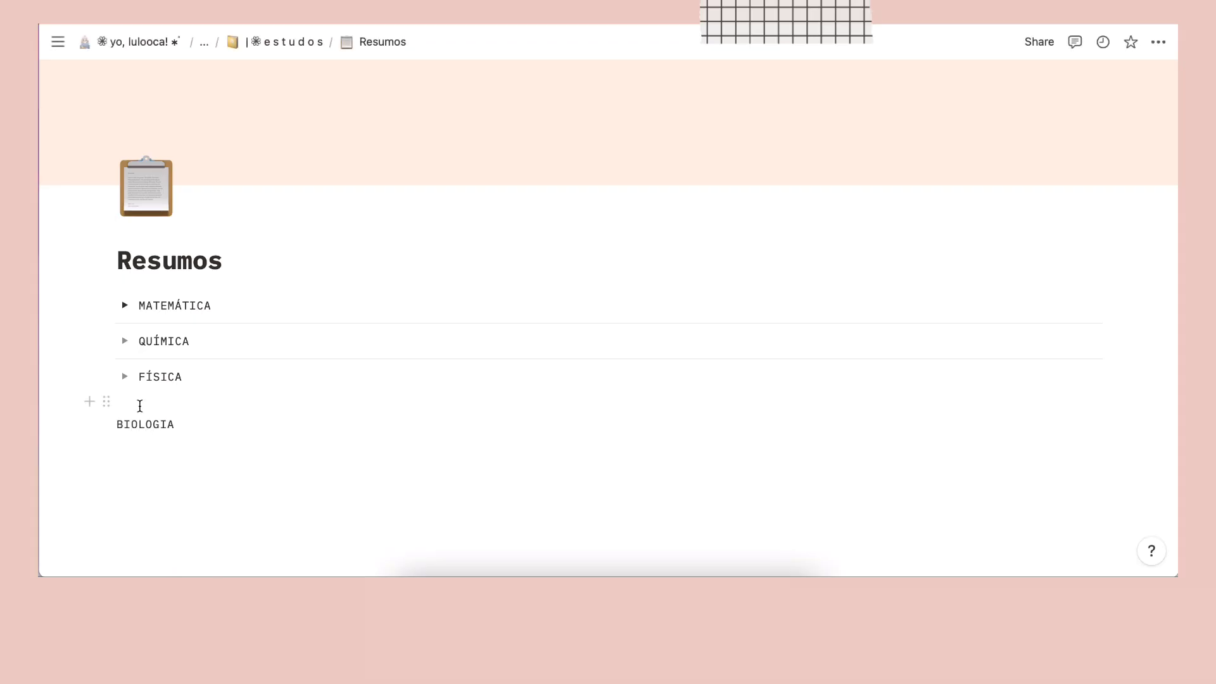
left_click(106, 424)
mouse_move(141, 372)
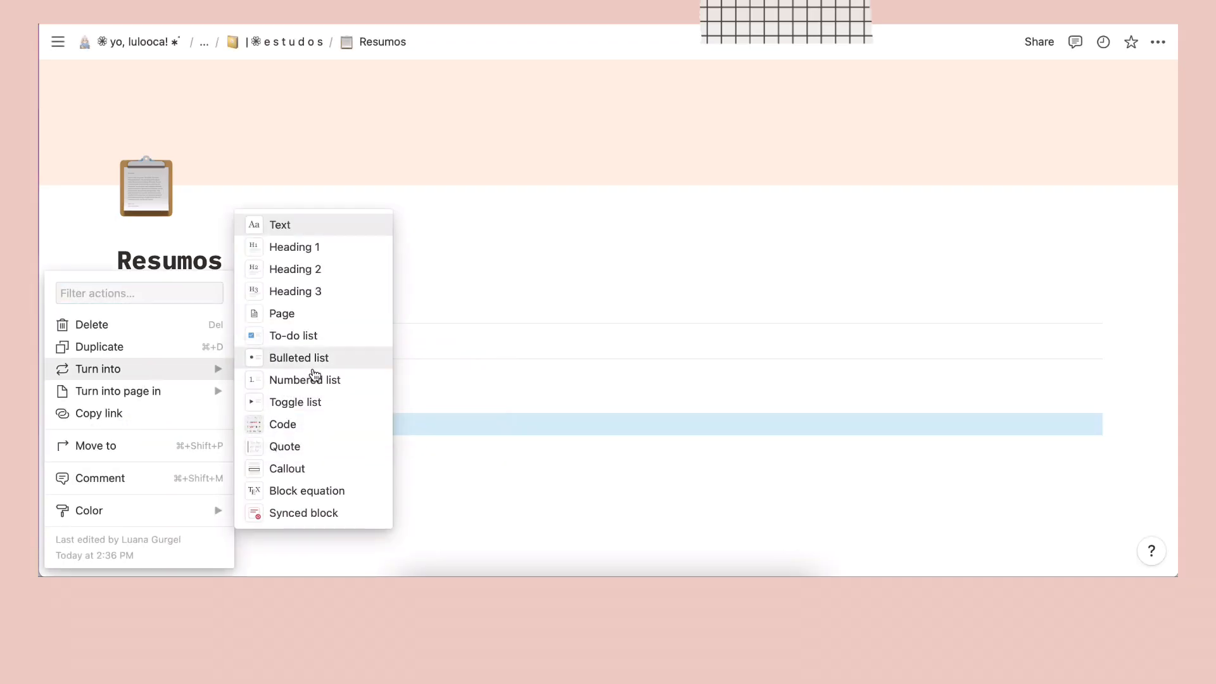
left_click(304, 401)
- Enter the sample text "DCDD" inside the BIOLOGIA toggle and test collapsing and expanding it
left_click(162, 451)
type("DCD")
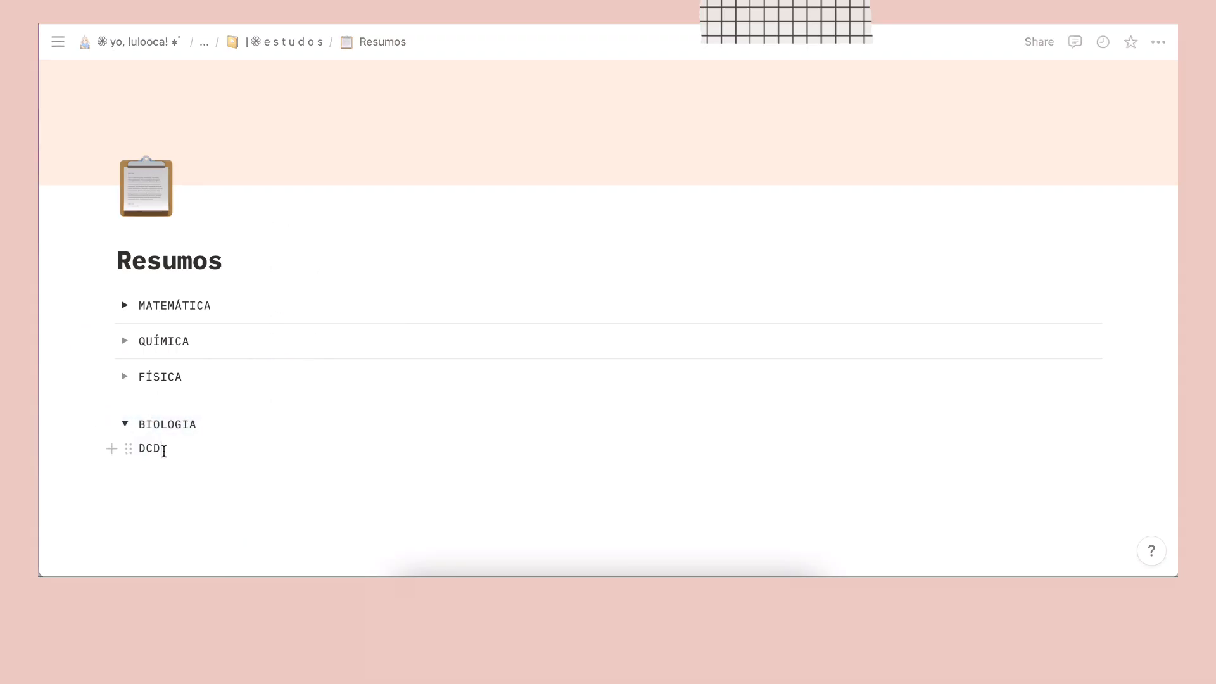
type("DCD")
left_click(125, 424)
left_click(125, 423)
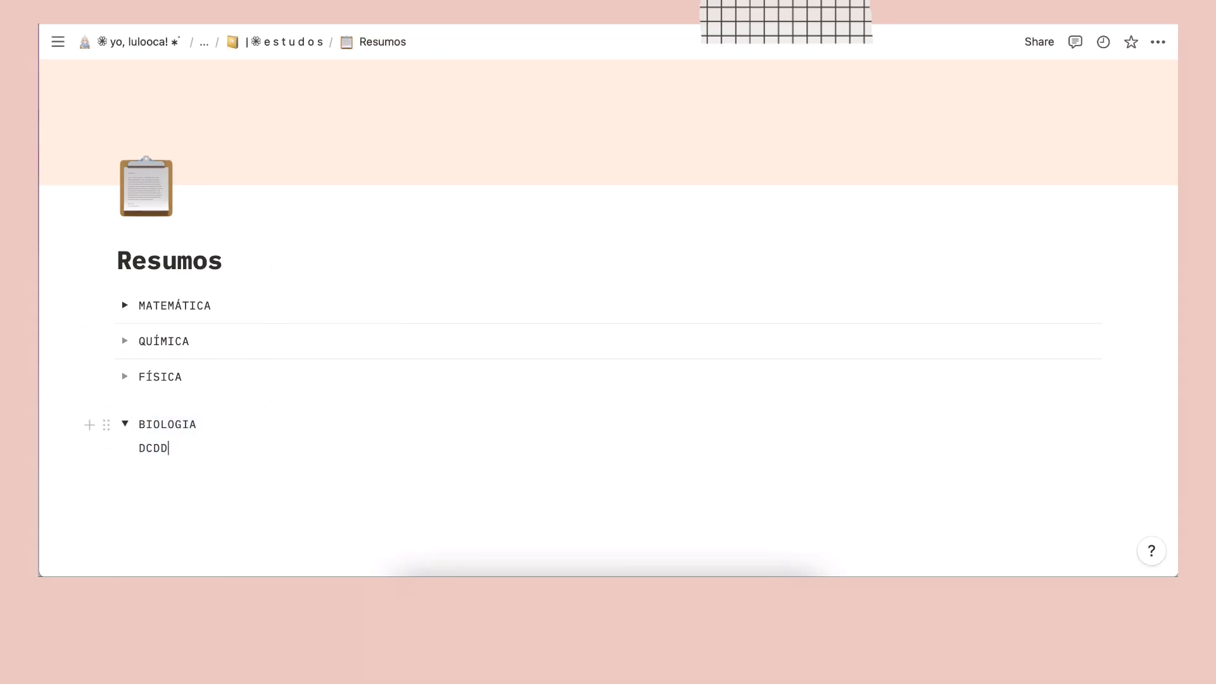
- Undo the BIOLOGIA toggle and its sample text, leaving only an empty text line below FÍSICA
key("super+z")
key("super+z")
key("super+z")
key("super+z")
key("super+z")
key("super+z")
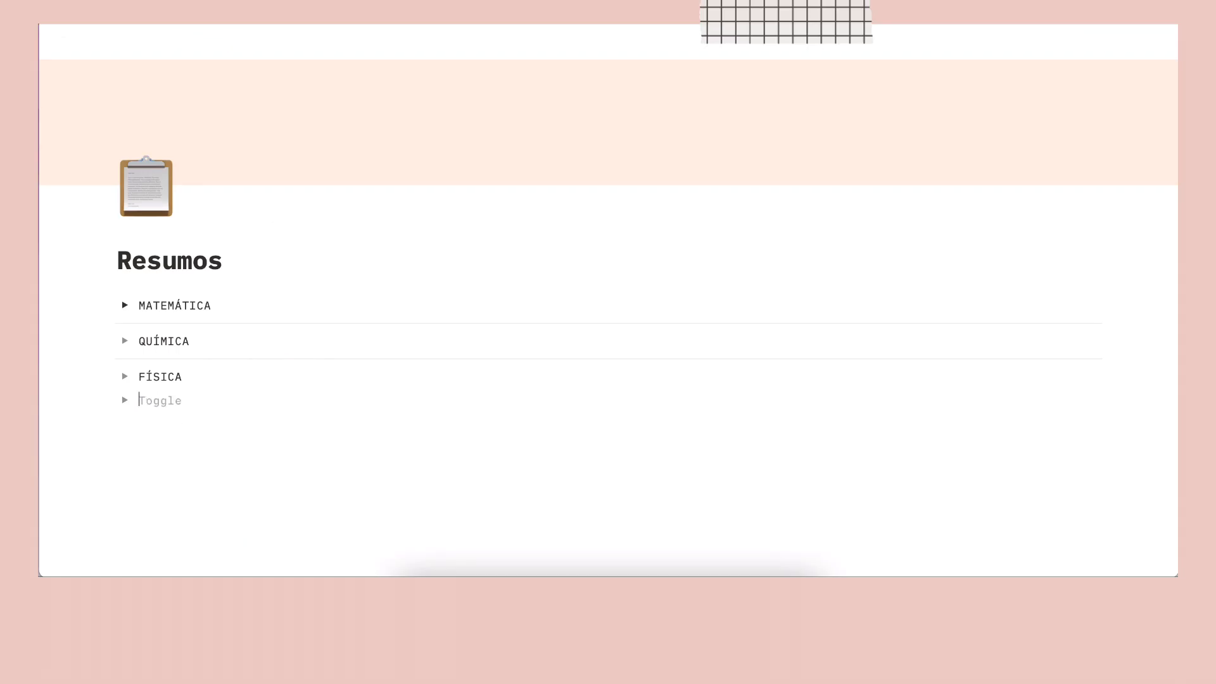
key("super+z")
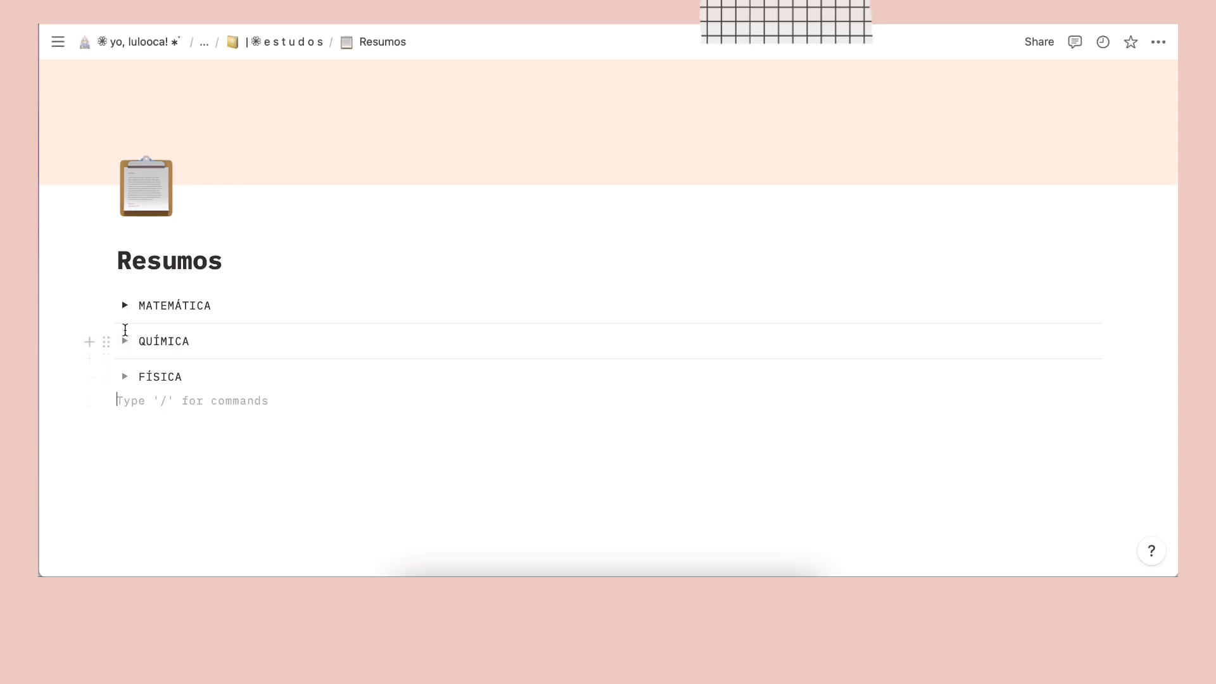
- Expand the MATEMÁTICA toggle to examine the bullets inside it, and collapse it again
left_click(124, 305)
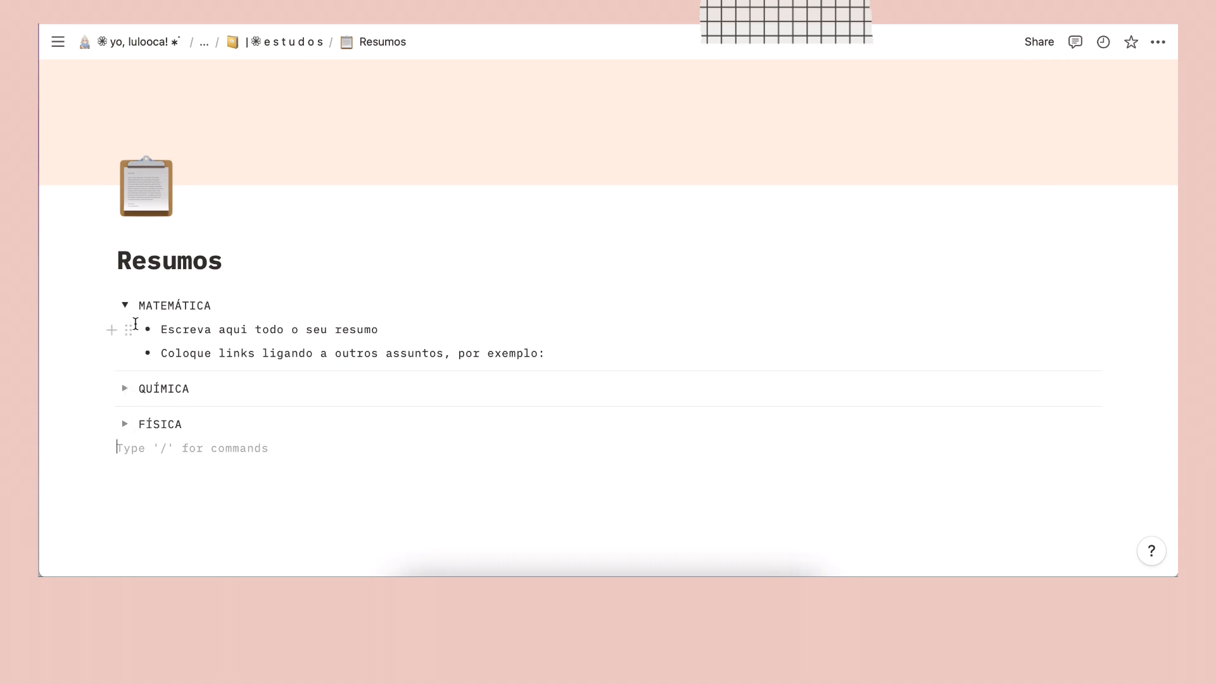
left_click(125, 306)
left_click(125, 305)
left_click(125, 305)
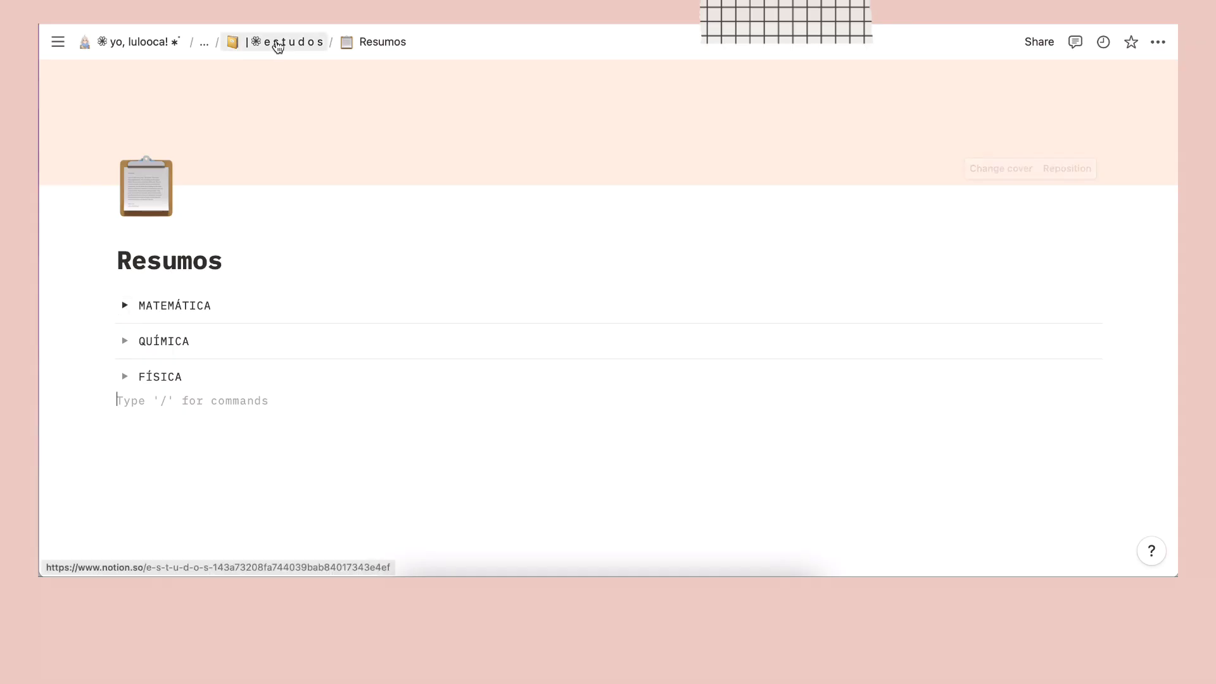
- Return to the estudos page and open the Matérias page to view its gallery
left_click(277, 47)
left_click(159, 257)
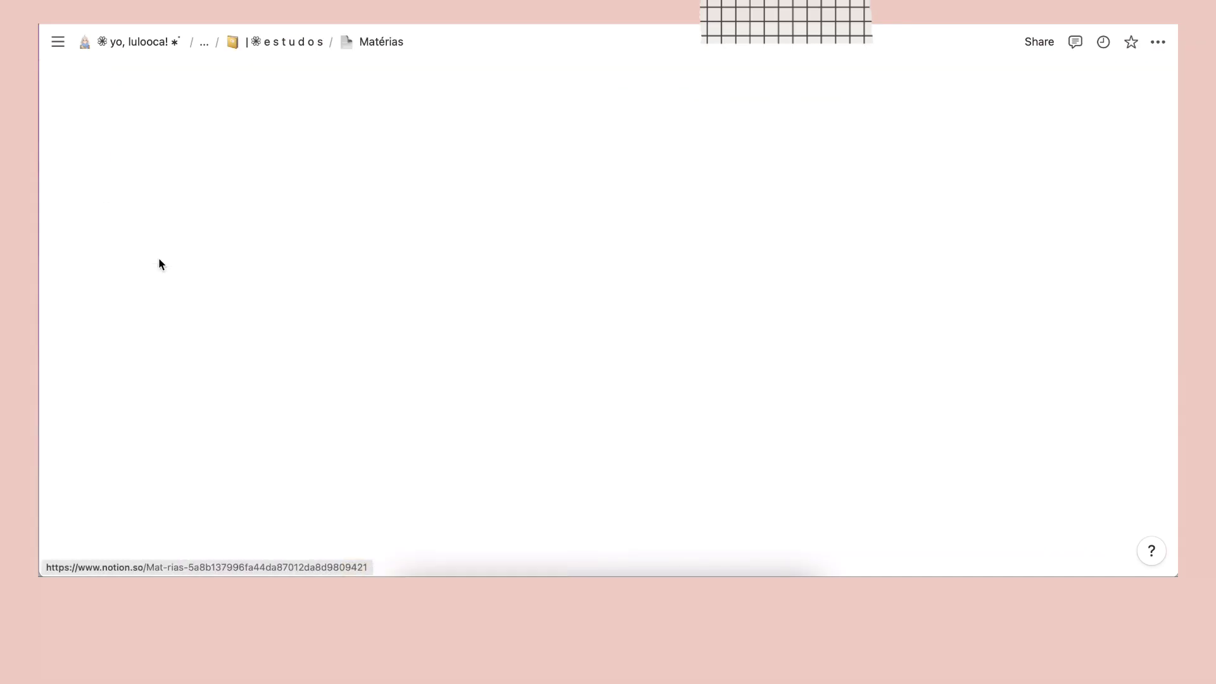
scroll(298, 231, "down", 2)
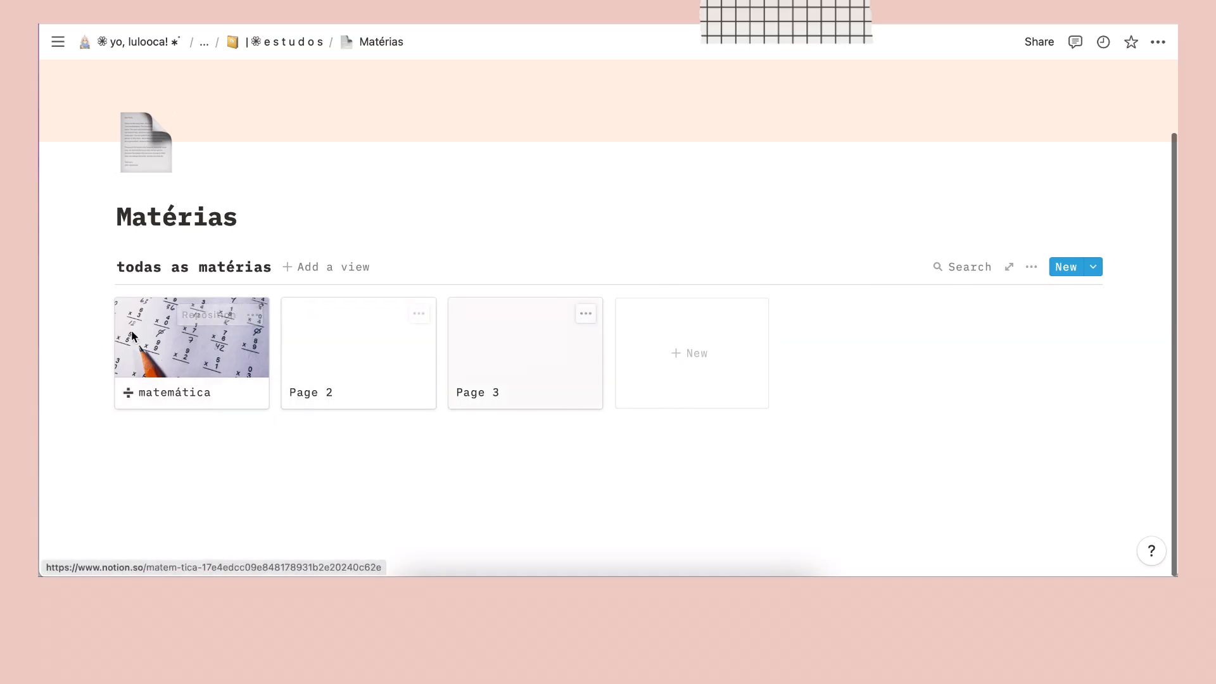
- Insert an inline gallery database below the "todas as matérias" gallery, and undo the insertion
left_click(87, 269)
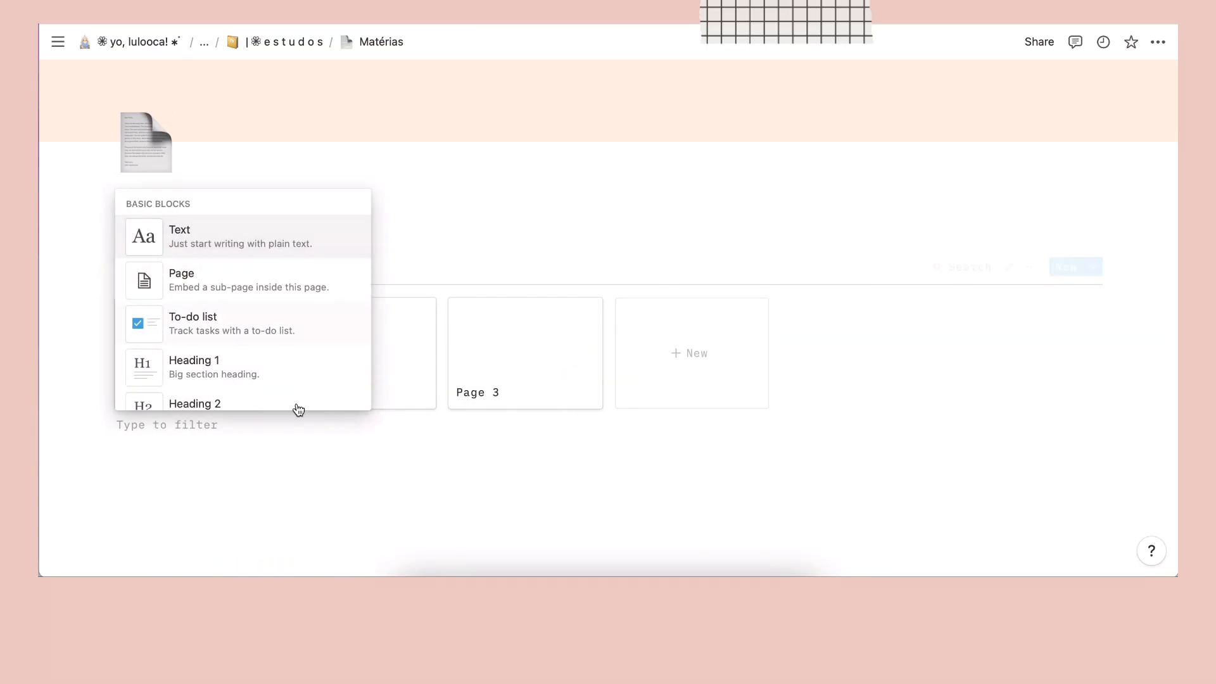
scroll(227, 335, "down", 3)
scroll(226, 333, "down", 15)
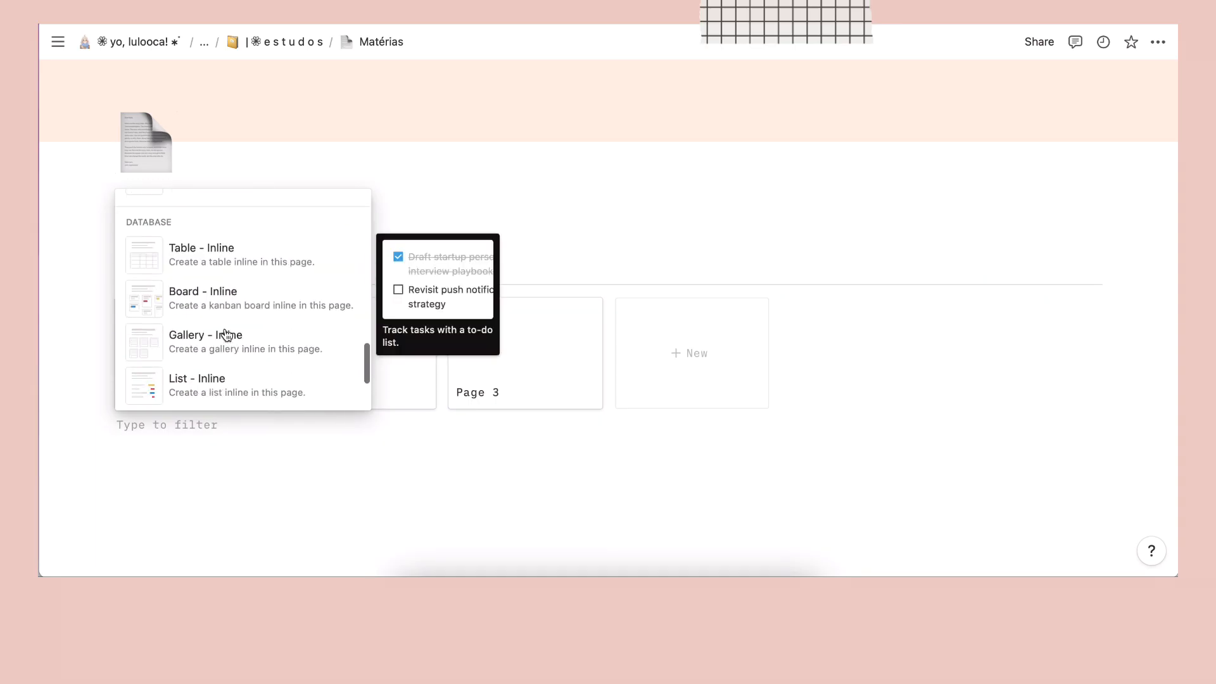
left_click(209, 314)
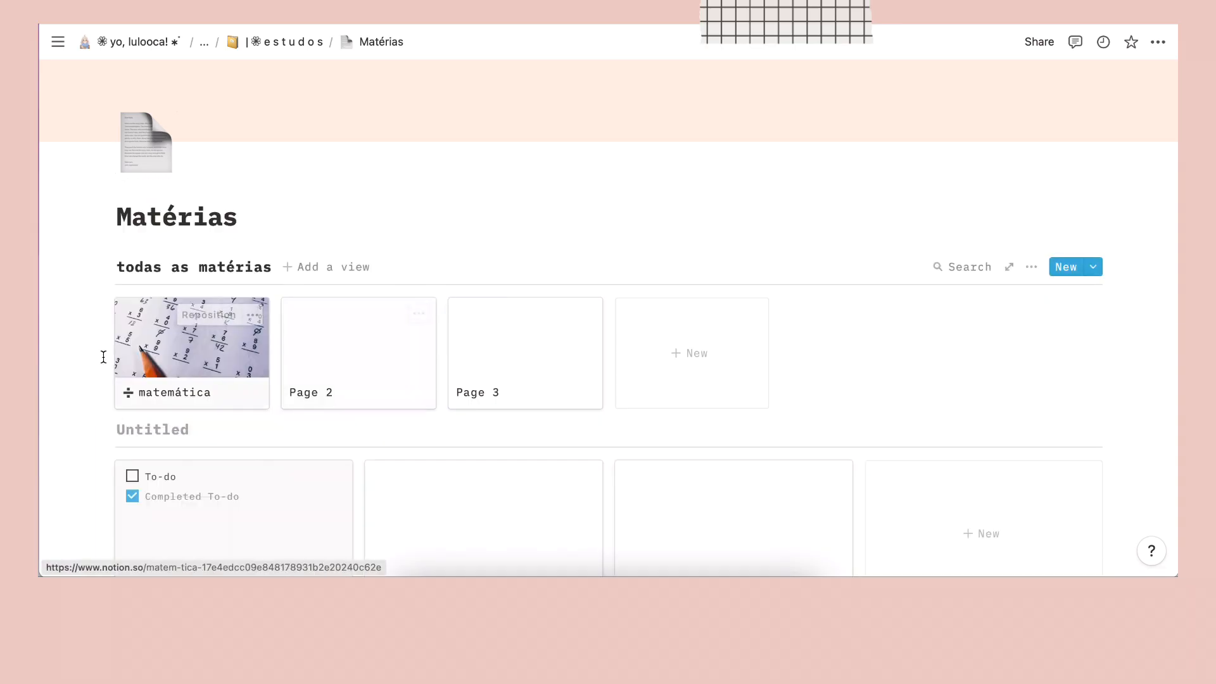
scroll(159, 345, "down", 2)
scroll(159, 345, "down", 2)
key("super+z")
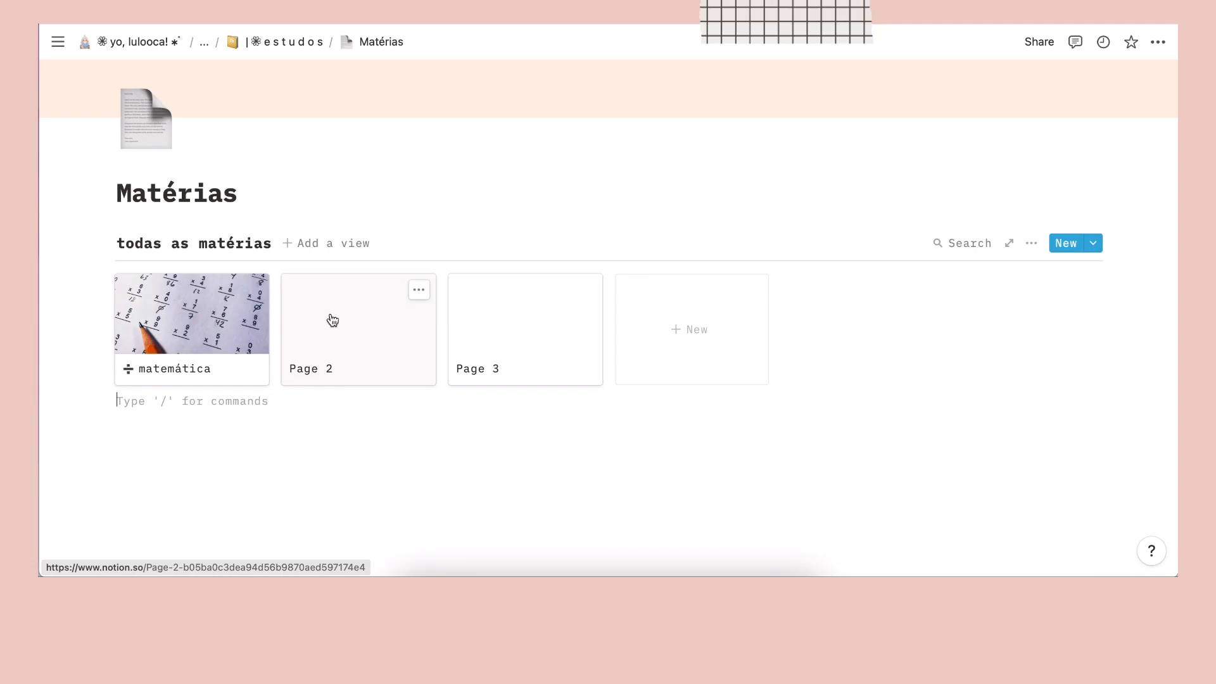
- Open the "matemática" card, examine its cover, properties and "Conteúdos importantes" list, and close it
left_click(177, 329)
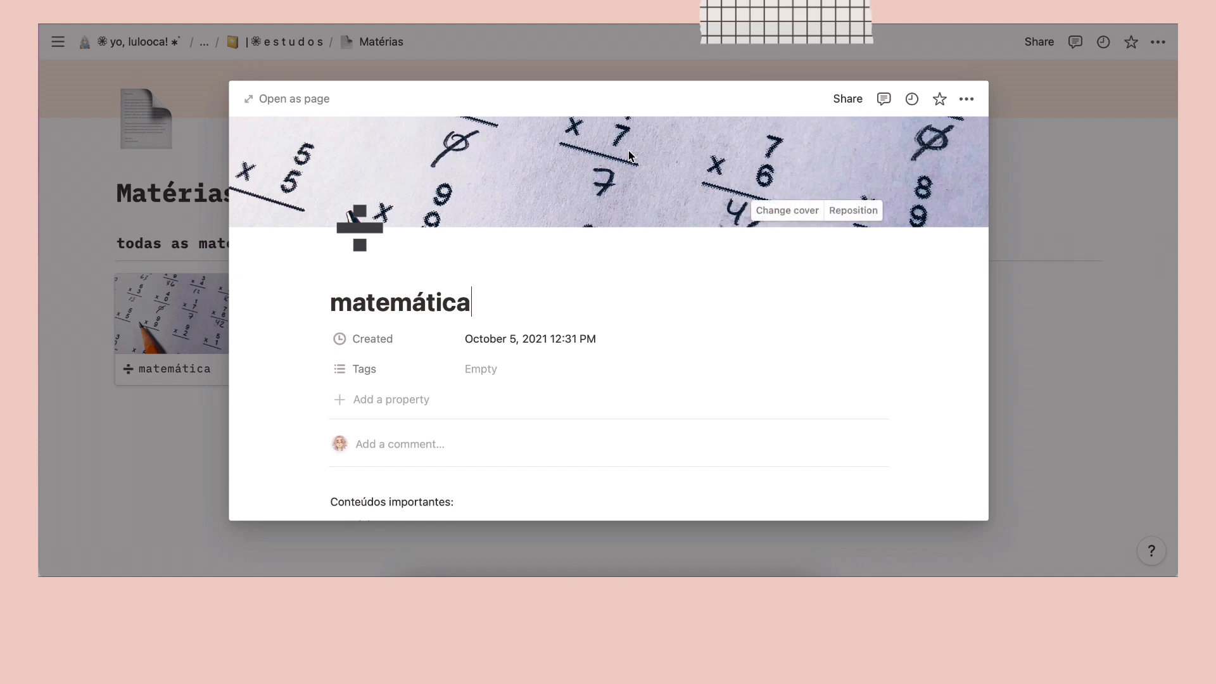
scroll(551, 241, "down", 3)
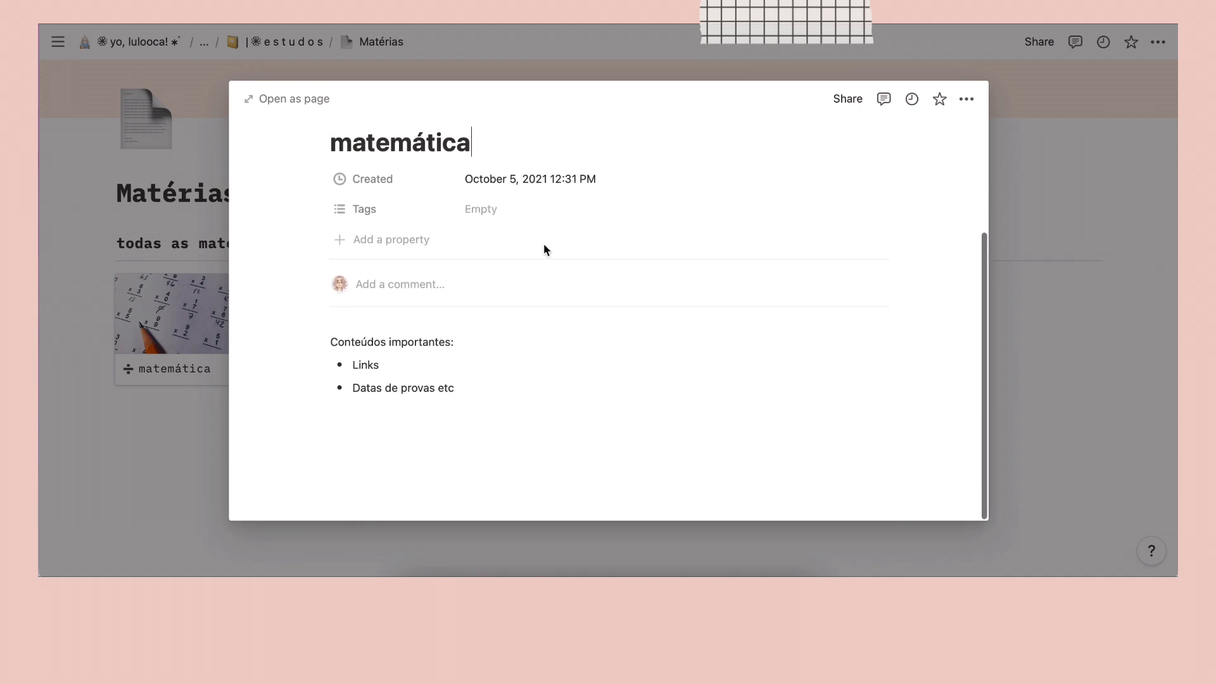
left_click(512, 363)
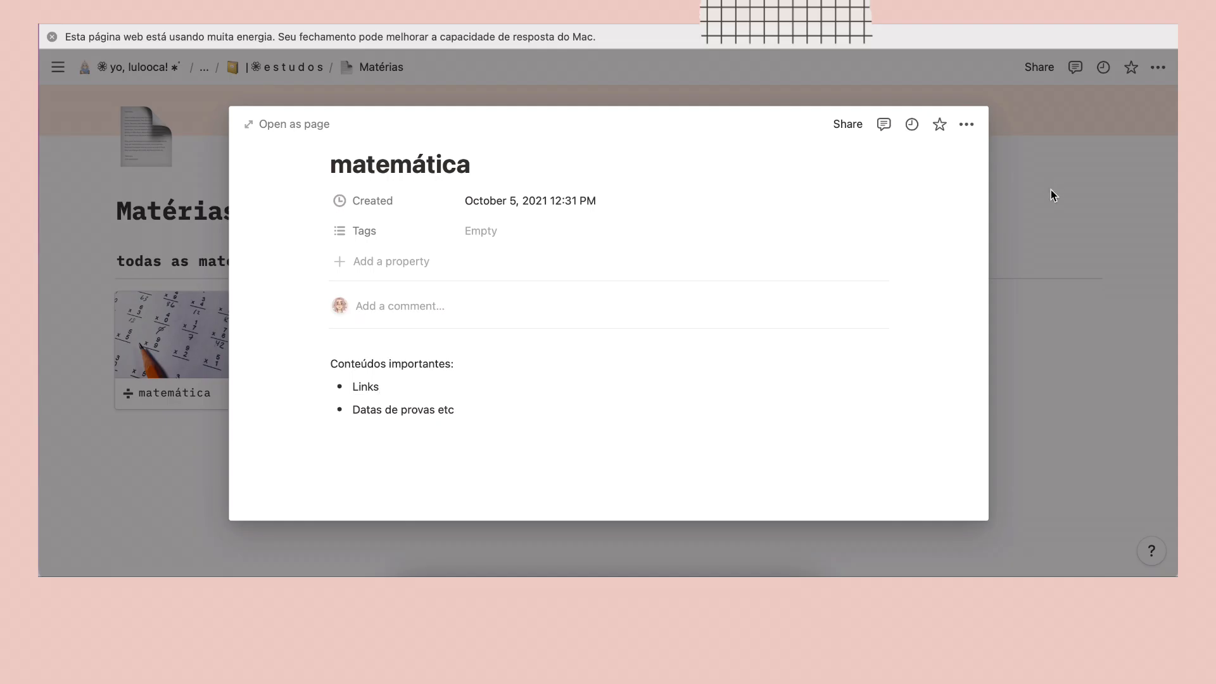
left_click(1110, 353)
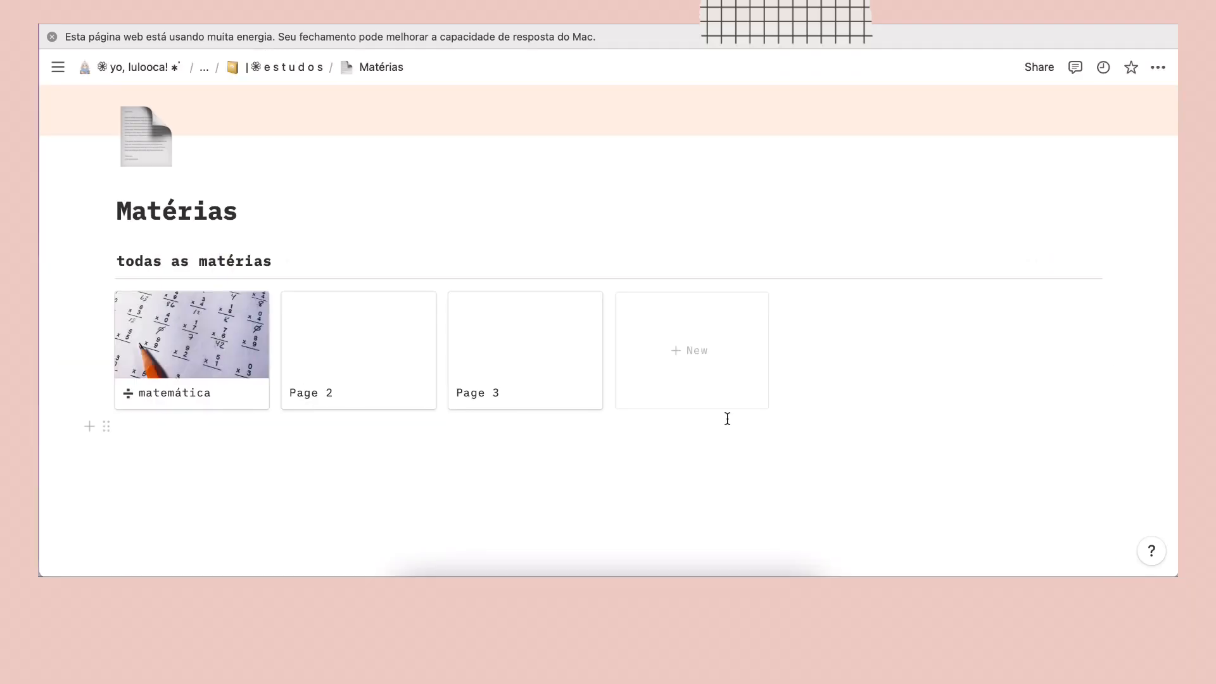
left_click(167, 358)
scroll(485, 317, "down", 3)
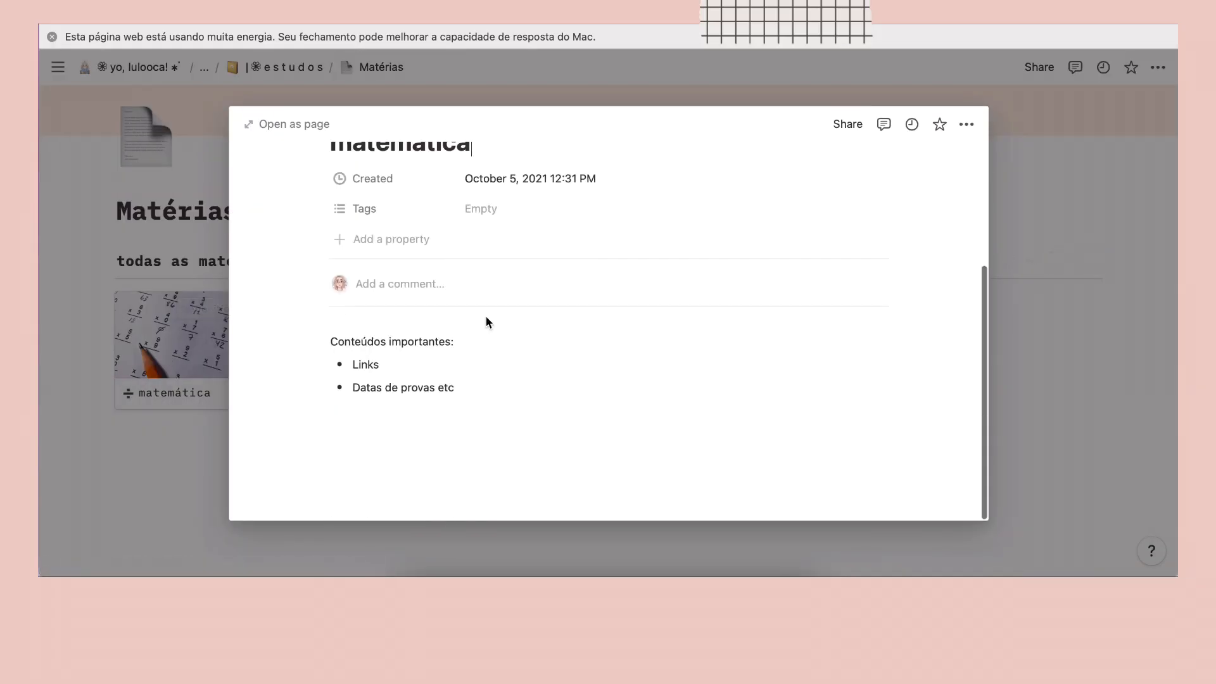
left_click(468, 383)
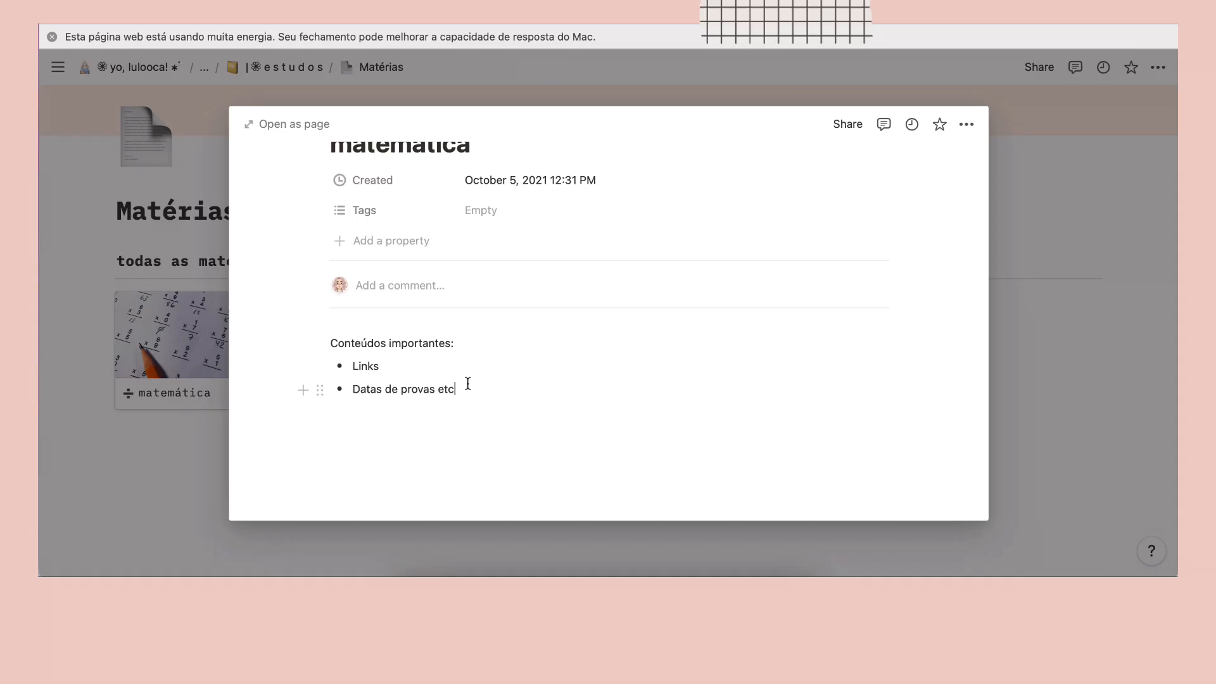
left_click(1118, 323)
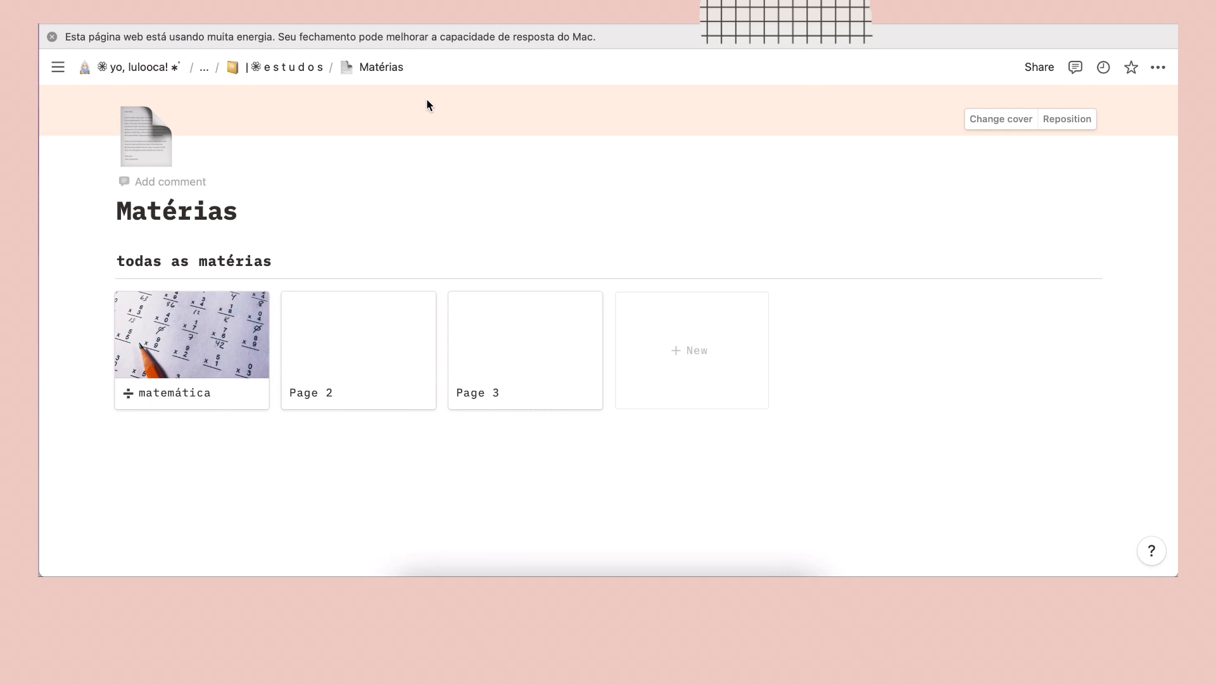
- Return to the estudos page and open the Vídeos page to examine its embedded videos and notes
left_click(264, 69)
scroll(262, 516, "down", 3)
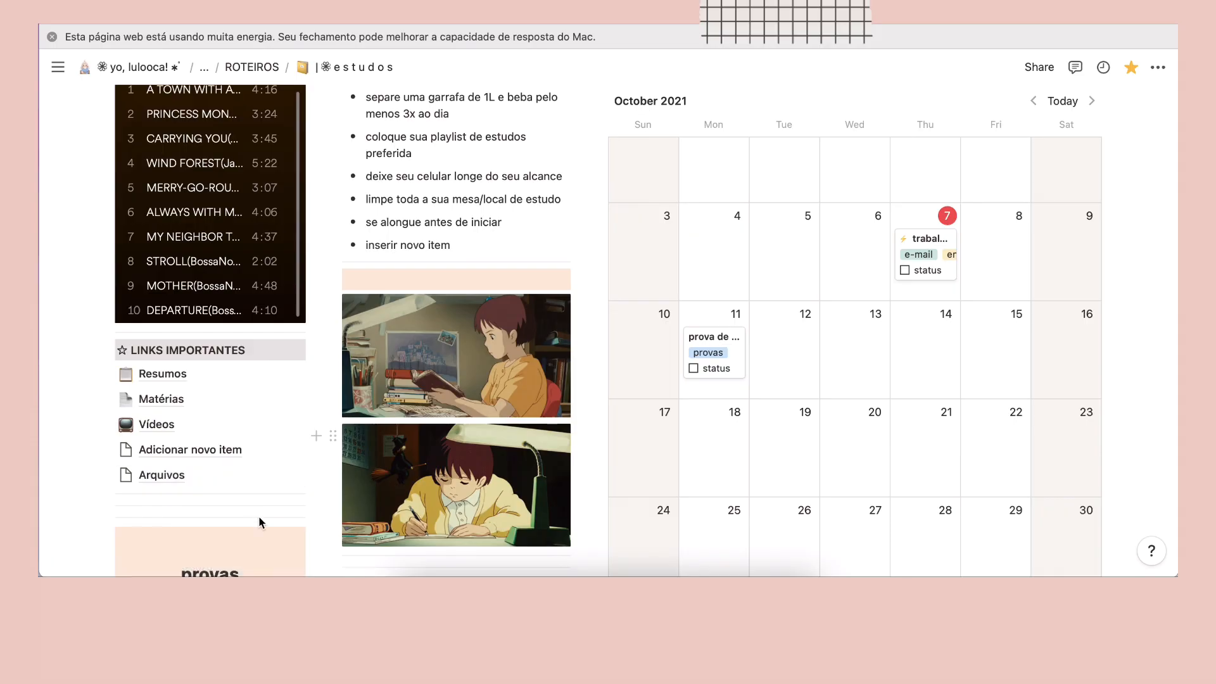
left_click(164, 433)
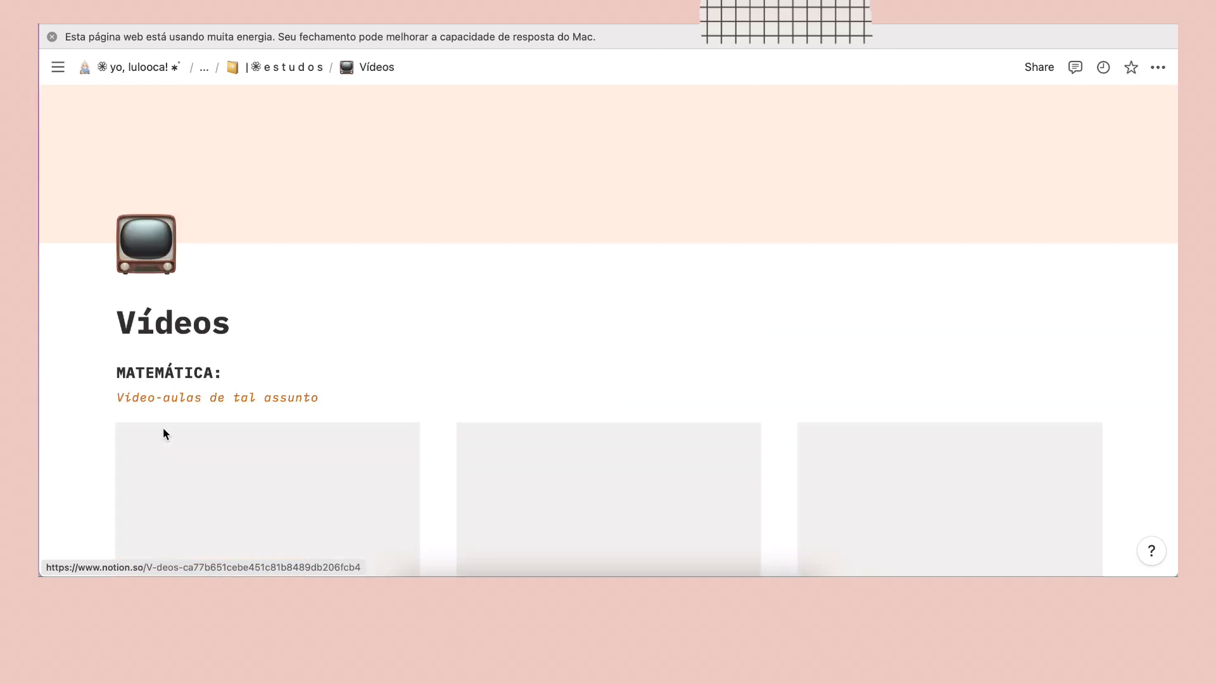
scroll(429, 236, "down", 5)
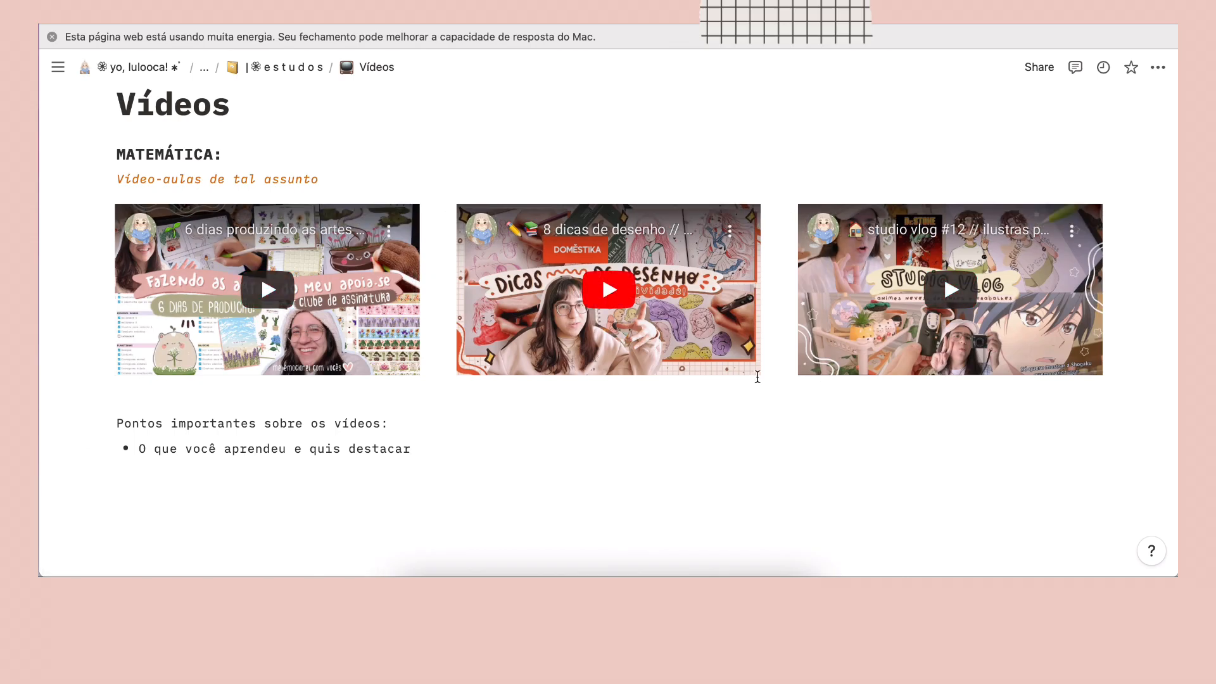
- Paste a Spotify playlist link on the blank line below the videos and turn it into an embed
type("https://open.spotify.com/playlist/5hMKapv8ZNDwST6cayEba4?si=5f41fb78d7094c6b")
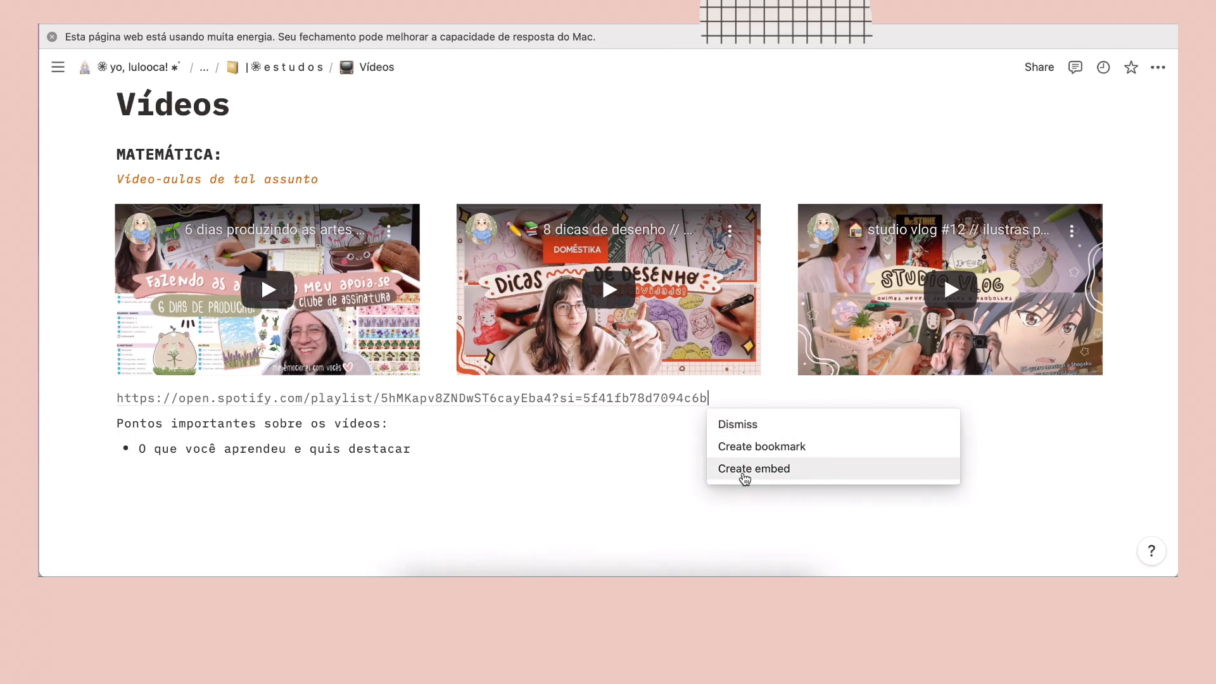
left_click(745, 475)
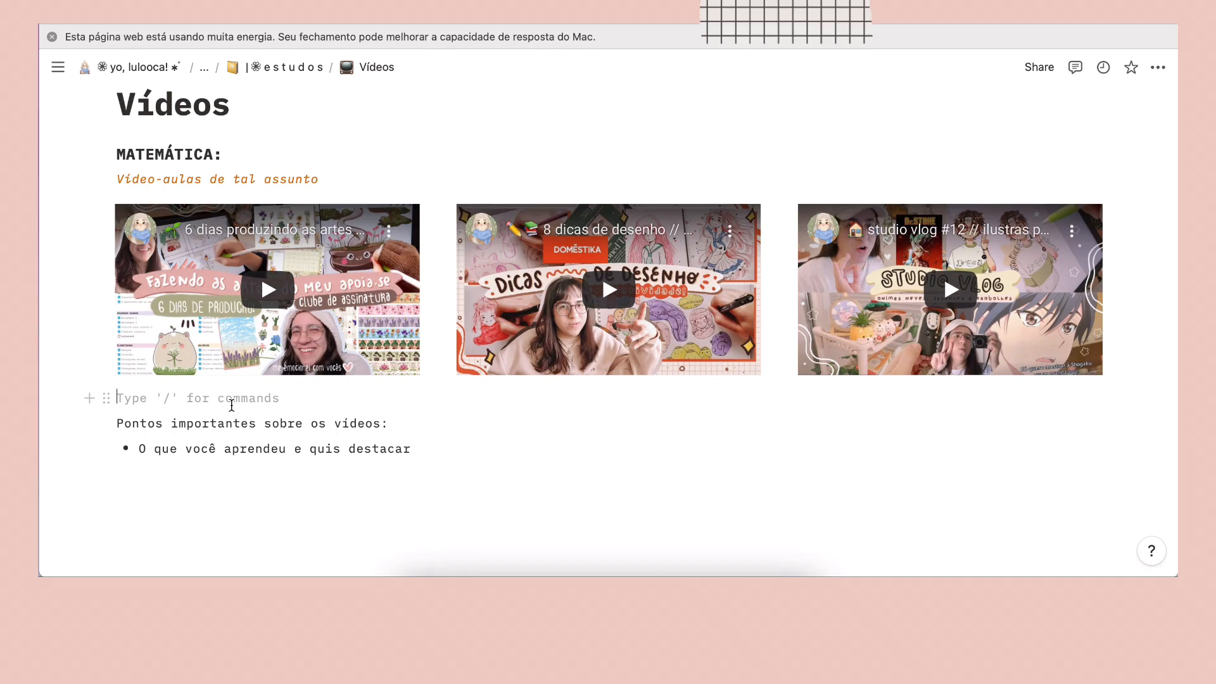
- Enter filler text on the line below the videos, and delete both the text and the empty line
type("JZNKZJNXJNXZJKXN")
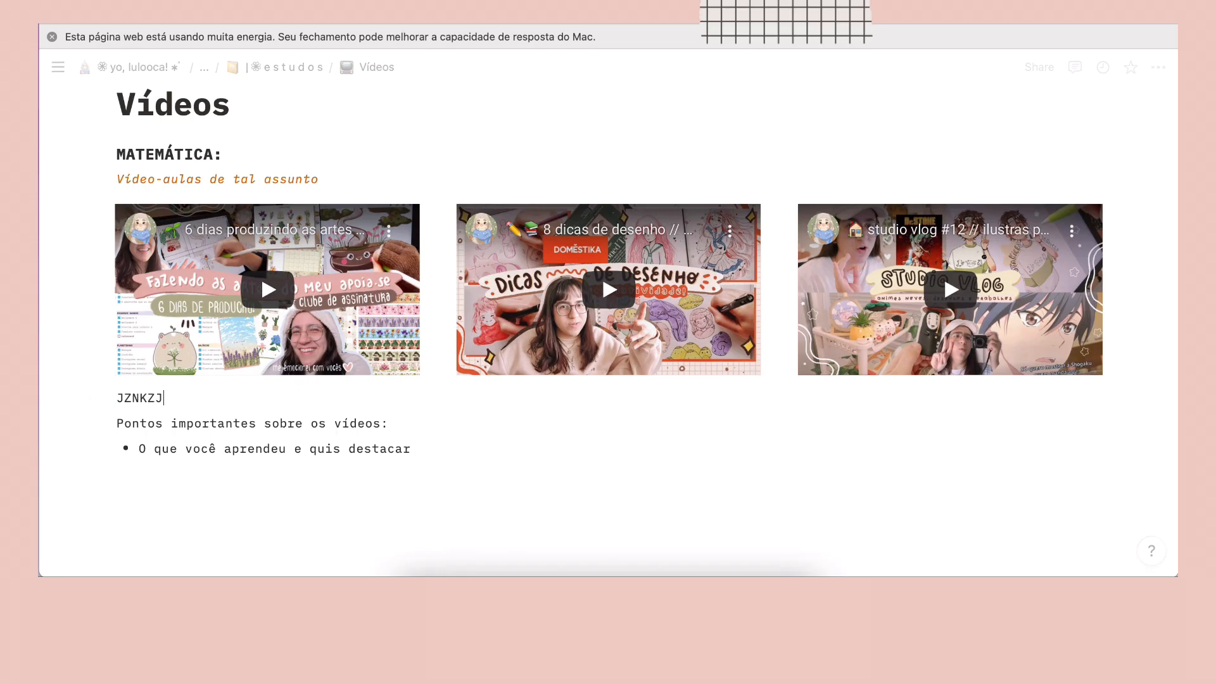
key("BackSpace")
key("BackSpace")
key("BackSpace")
key("BackSpace")
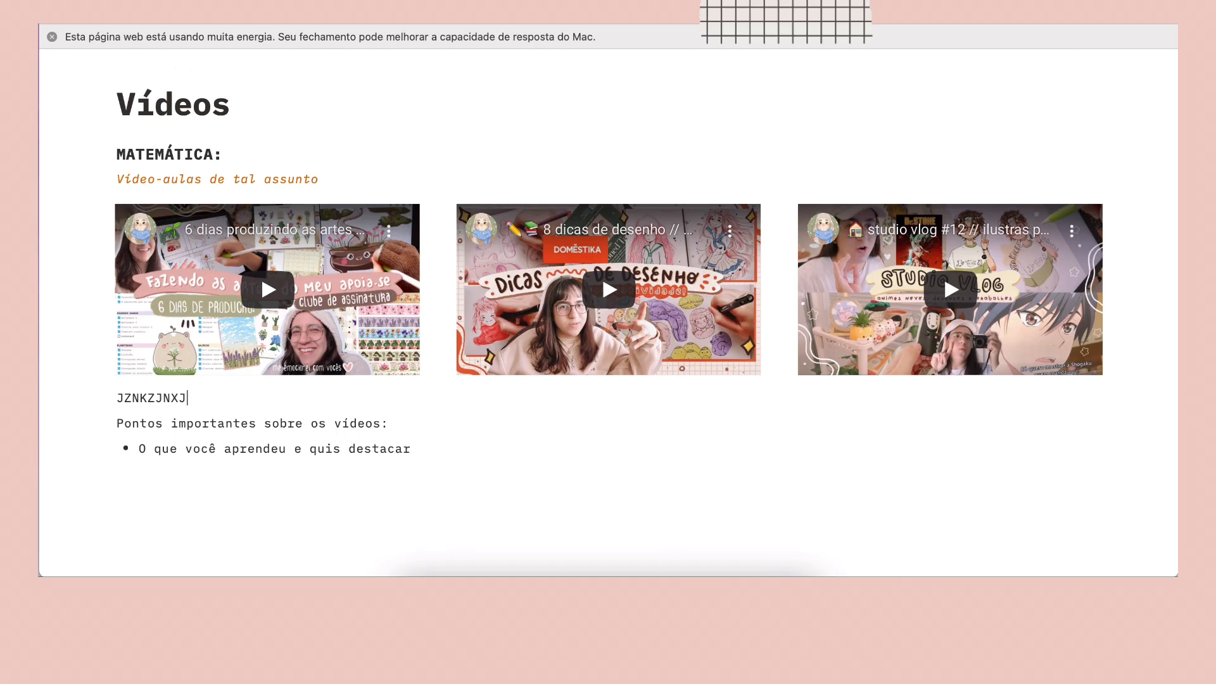
key("BackSpace")
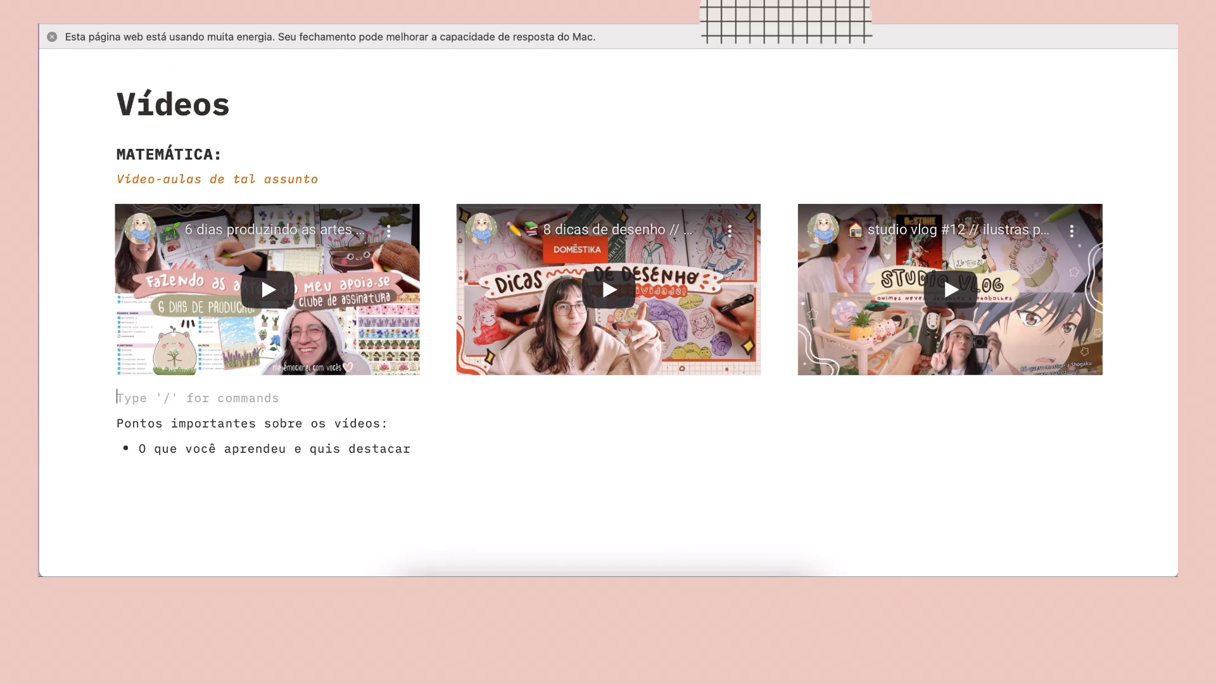
key("BackSpace")
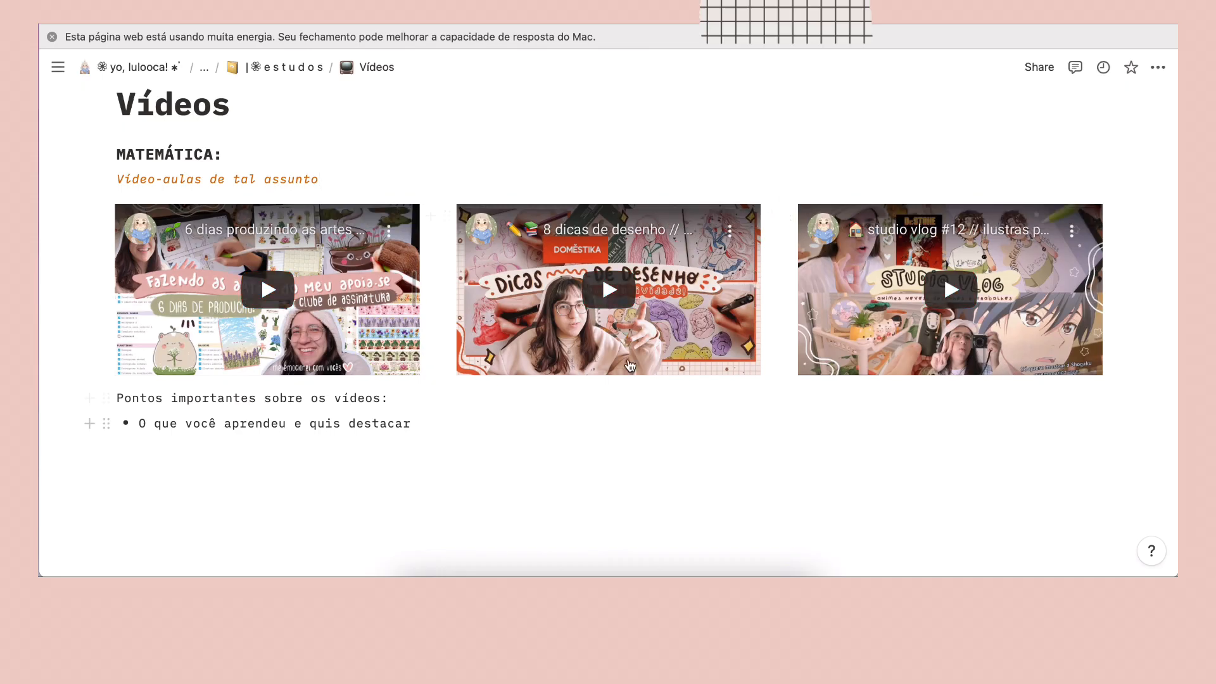
- Play the first embedded video within the Vídeos page and pause it
left_click(273, 290)
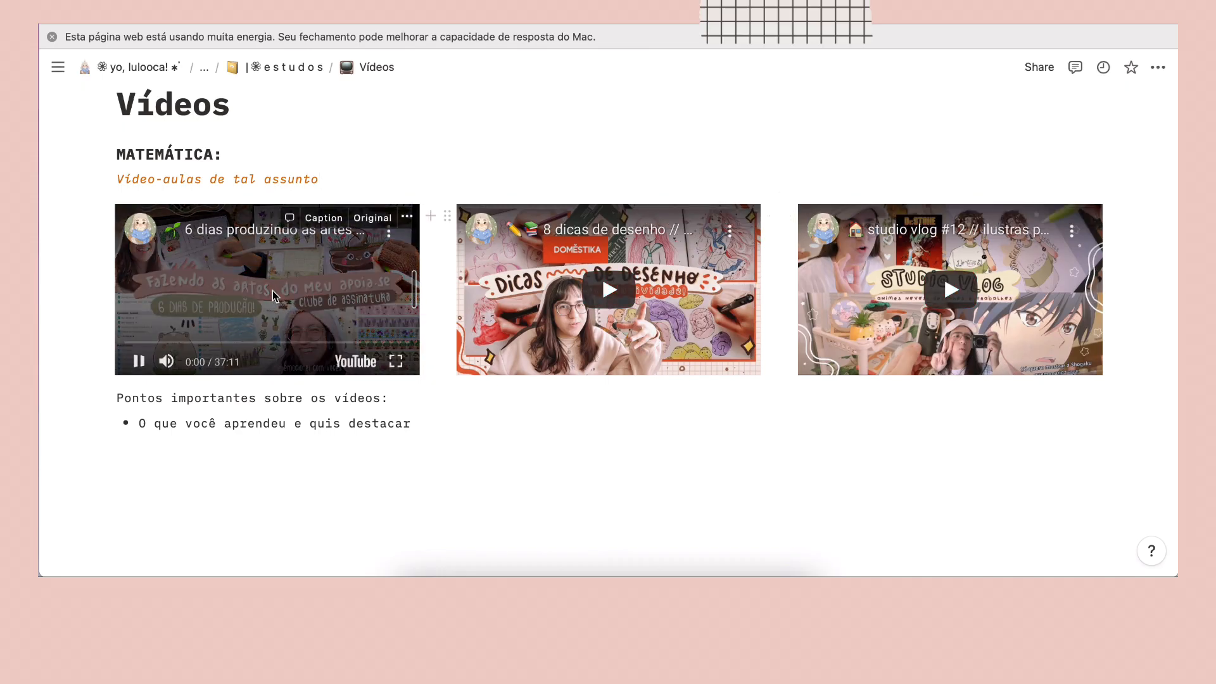
left_click(139, 363)
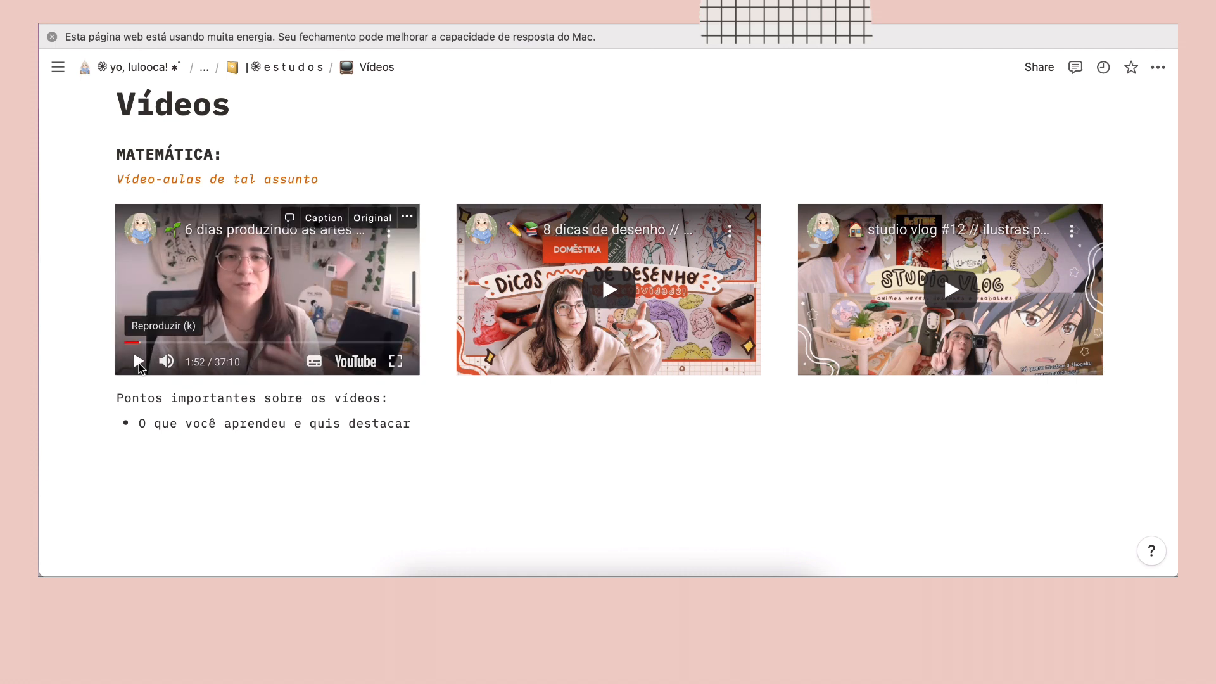
scroll(380, 140, "up", 3)
scroll(379, 140, "up", 4)
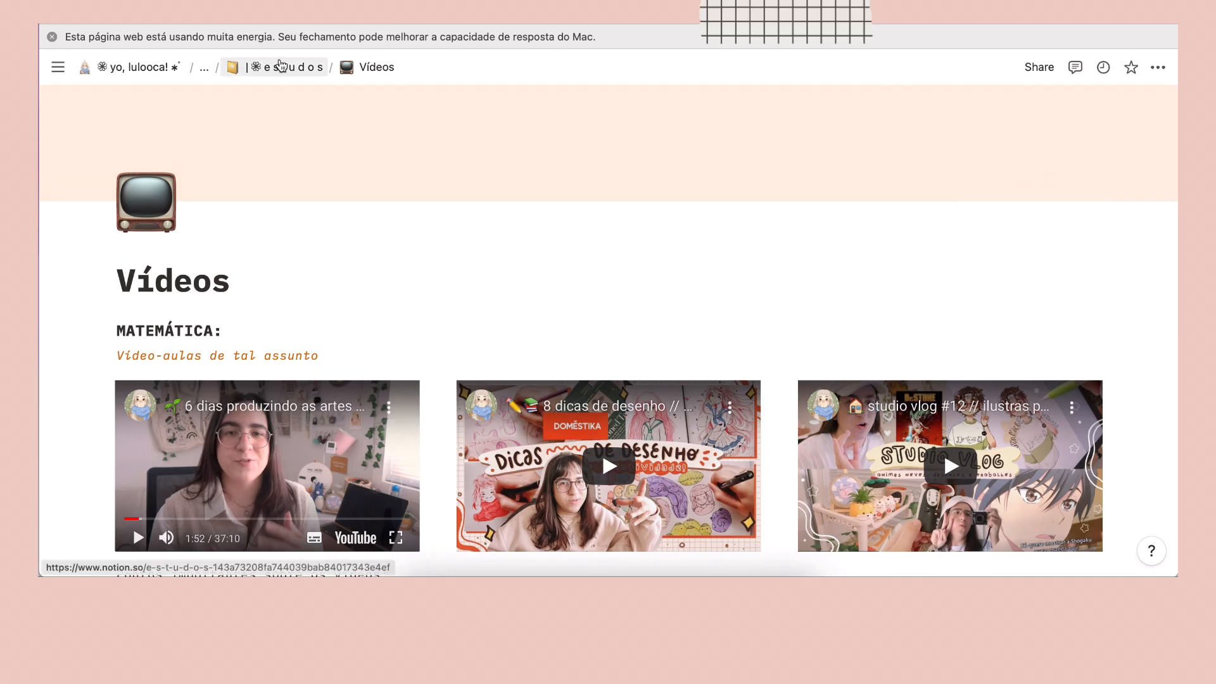
- Return to the estudos page and examine the important links, the exam countdown and the weather widget
left_click(282, 66)
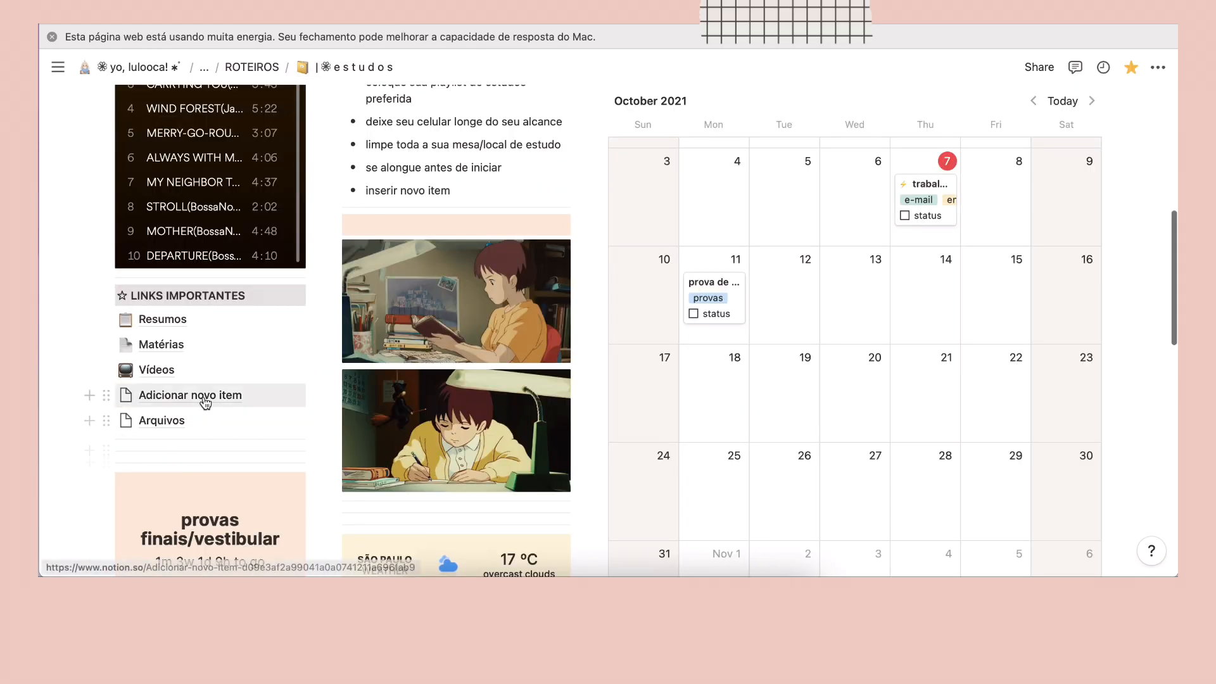
scroll(222, 313, "down", 4)
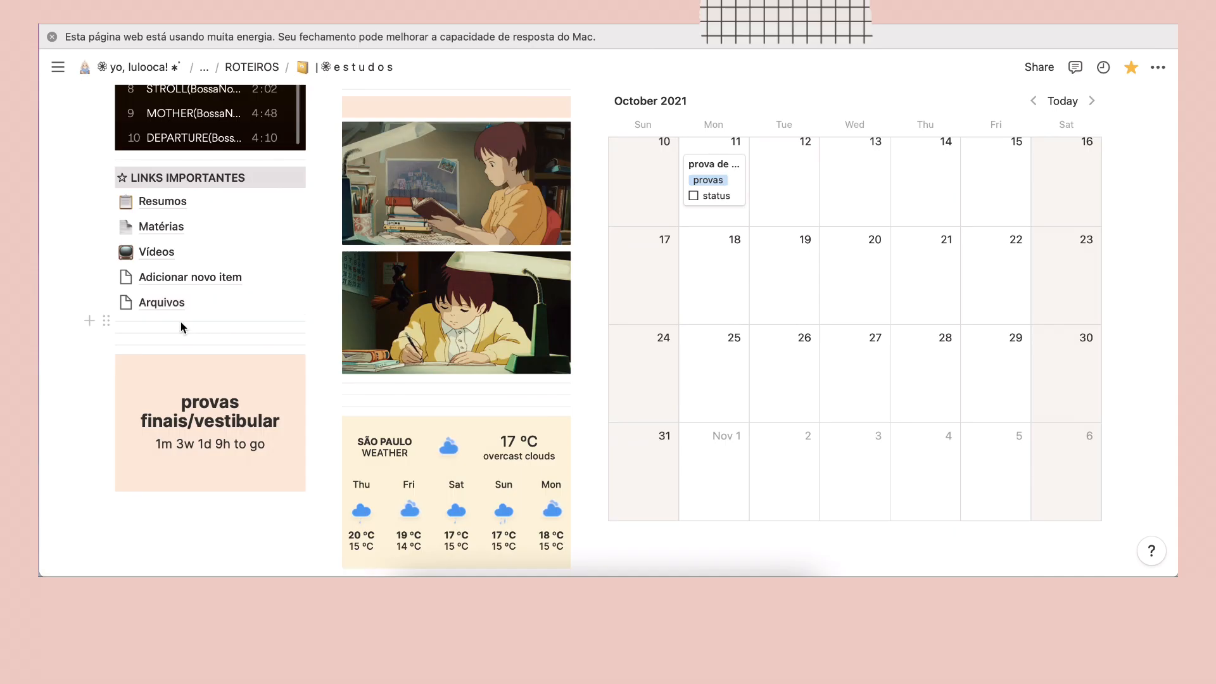
scroll(229, 204, "down", 4)
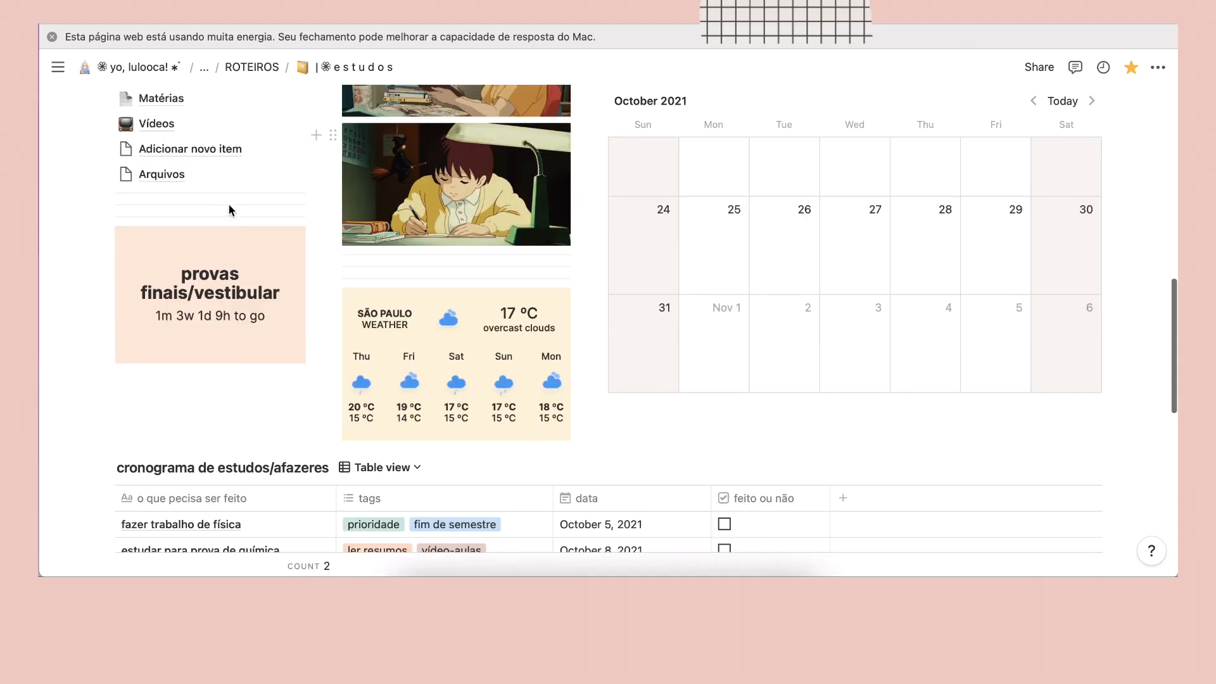
scroll(226, 218, "up", 5)
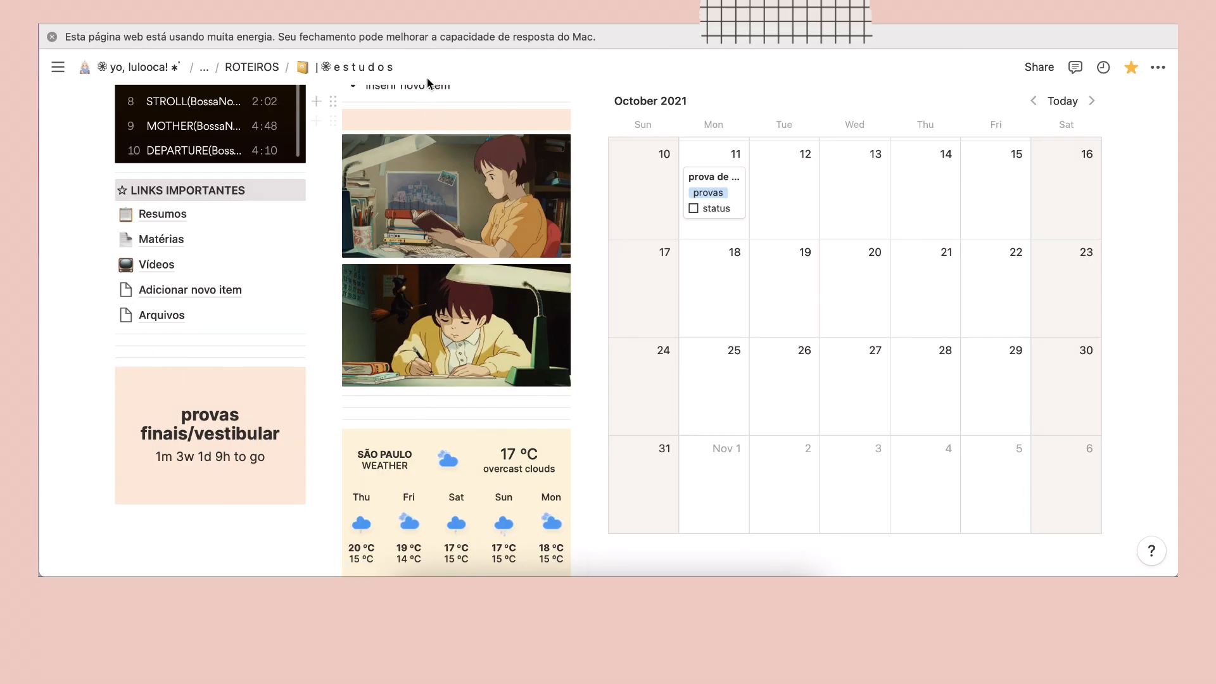
scroll(438, 125, "down", 2)
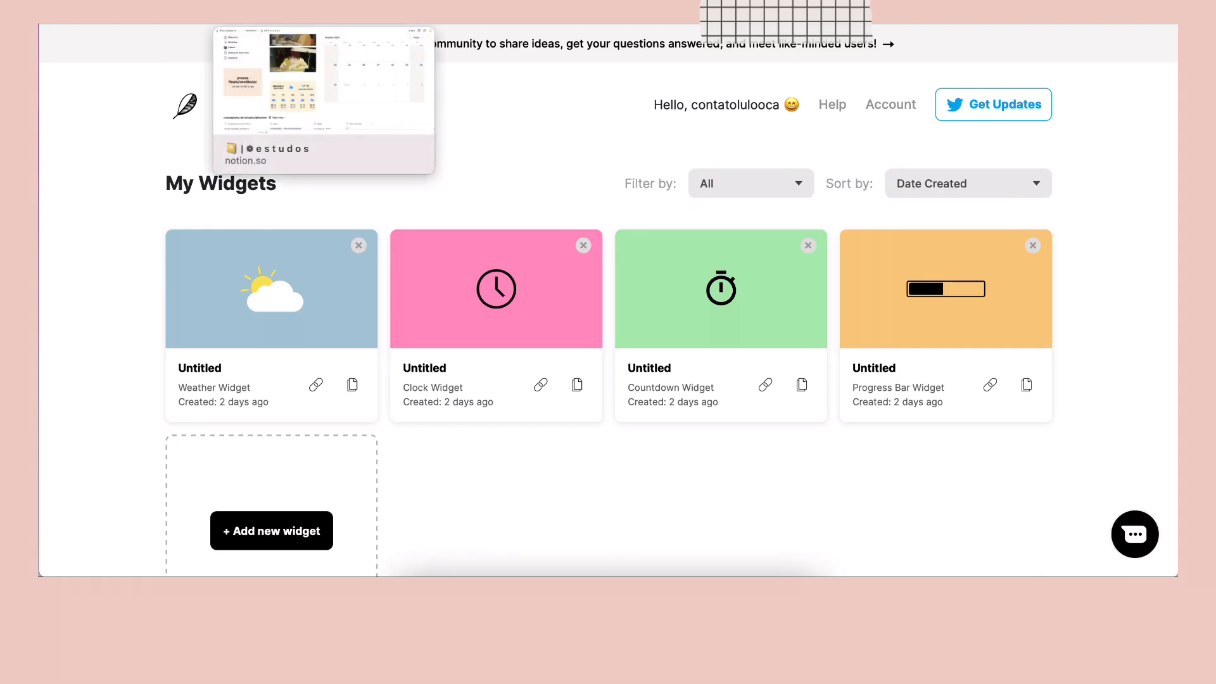
- Switch to Indify and create a new Countdown widget from the Volume 2 collection
scroll(632, 264, "down", 10)
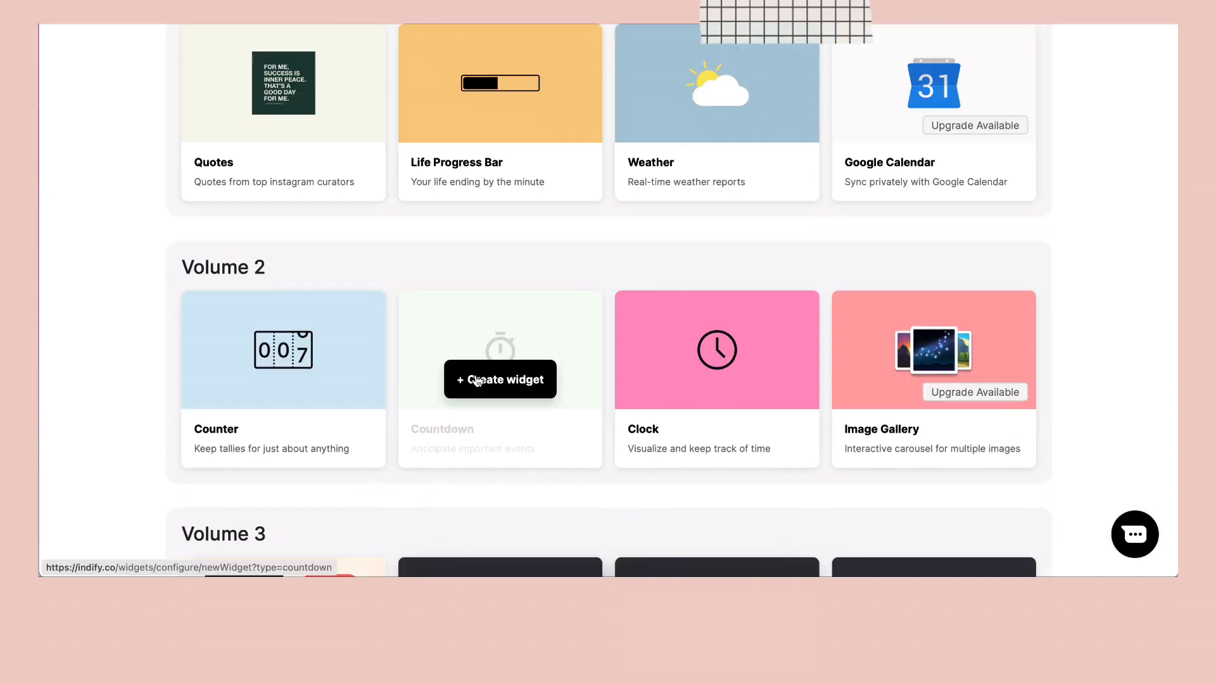
scroll(469, 245, "down", 1)
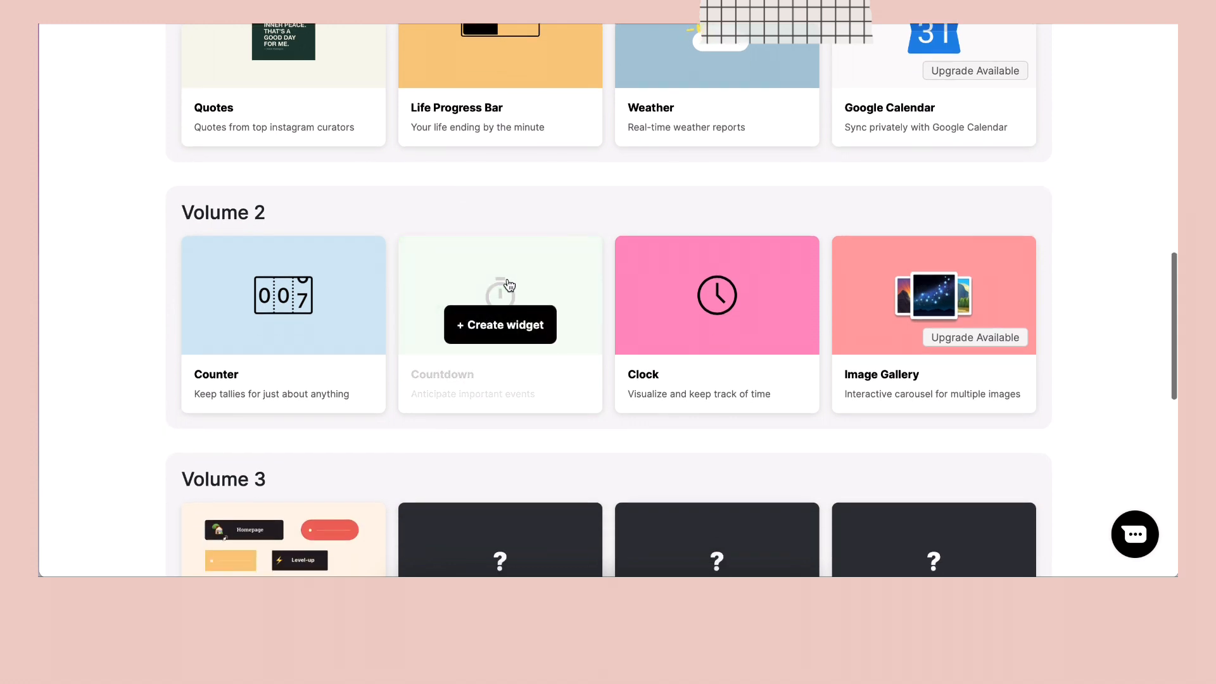
left_click(506, 328)
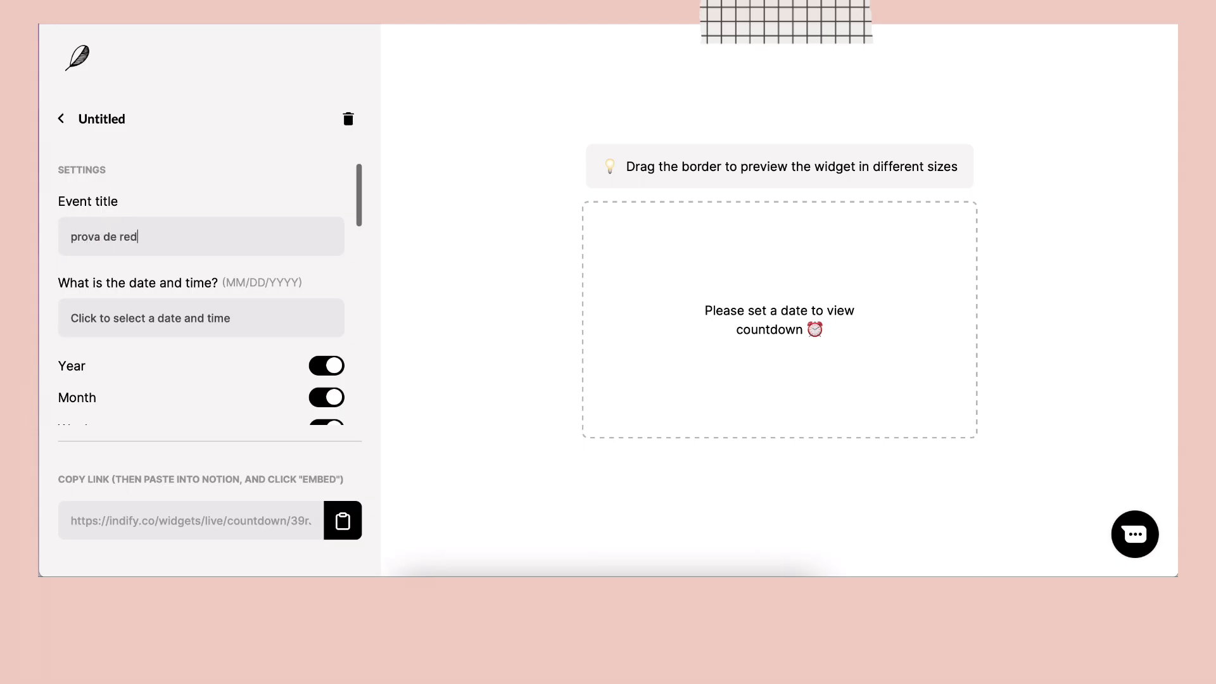
- Set the countdown's event title to "prova de redação *importantíssima*"
type("ão ")
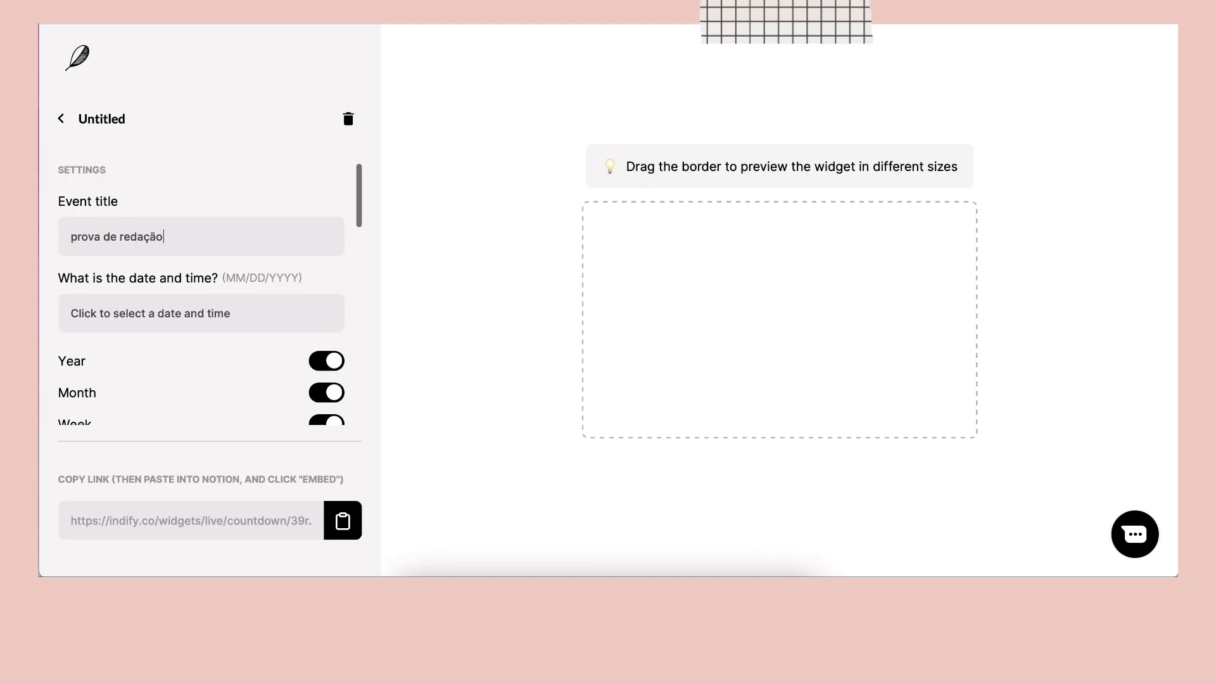
type("*importan")
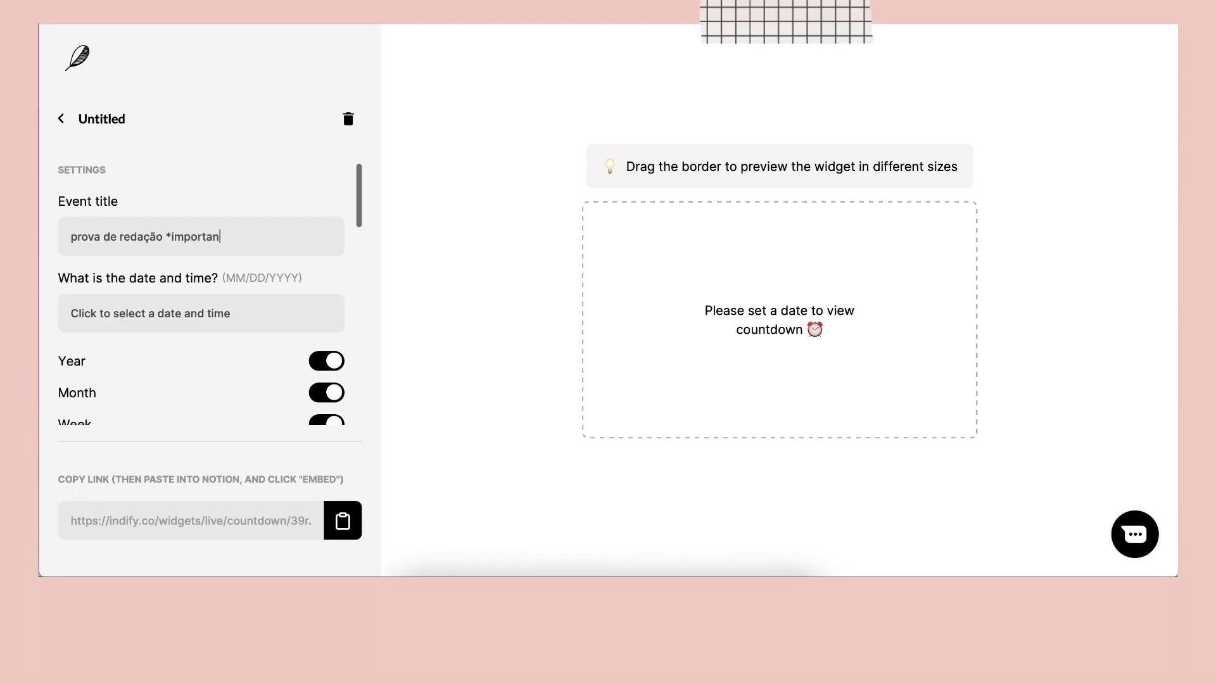
type("tíssima*")
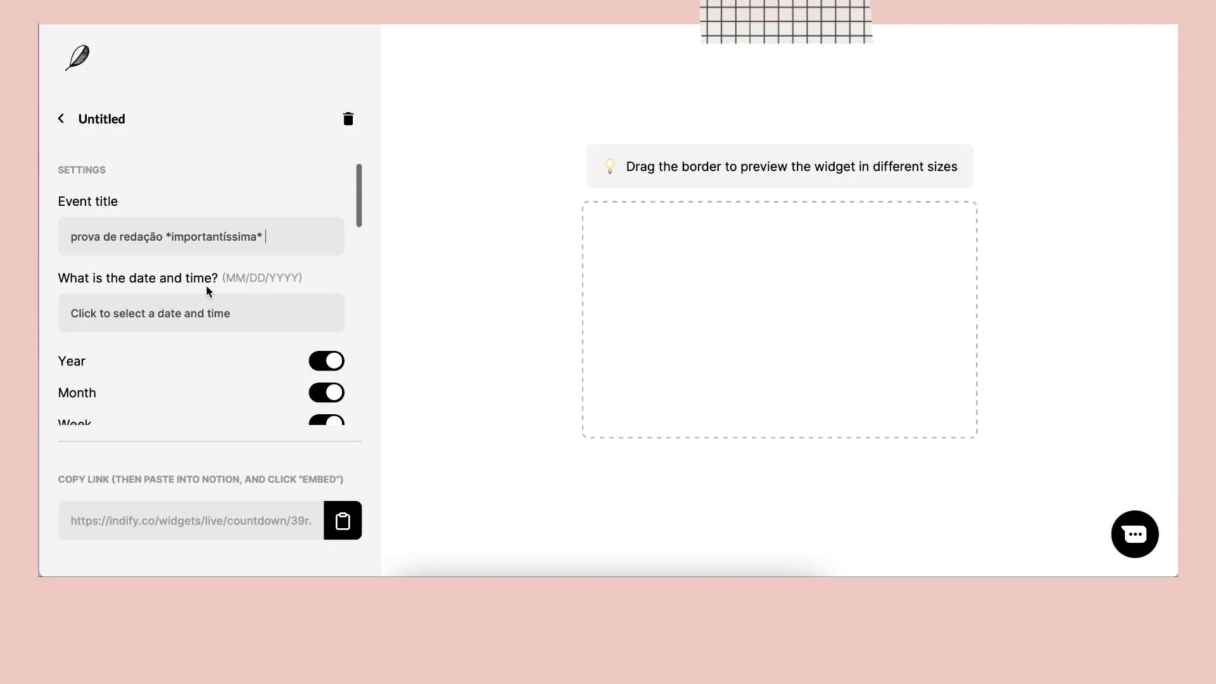
- Set the countdown's date and time to October 28 2021, 10:30 AM
left_click(104, 314)
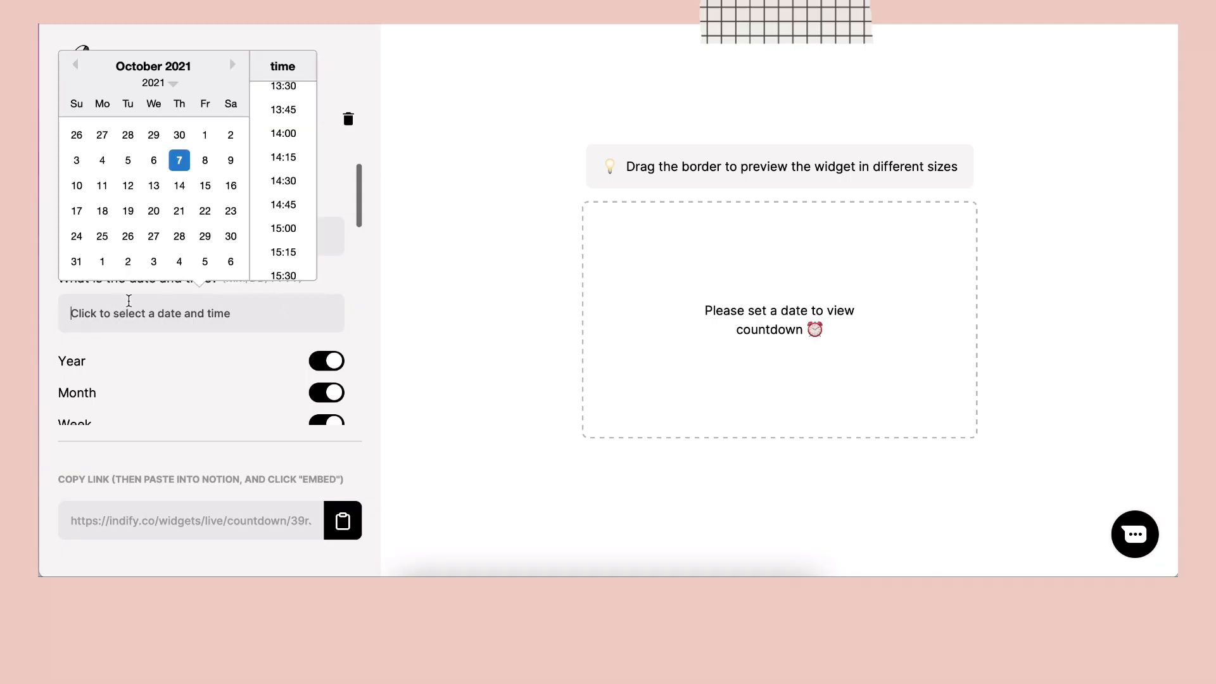
left_click(179, 237)
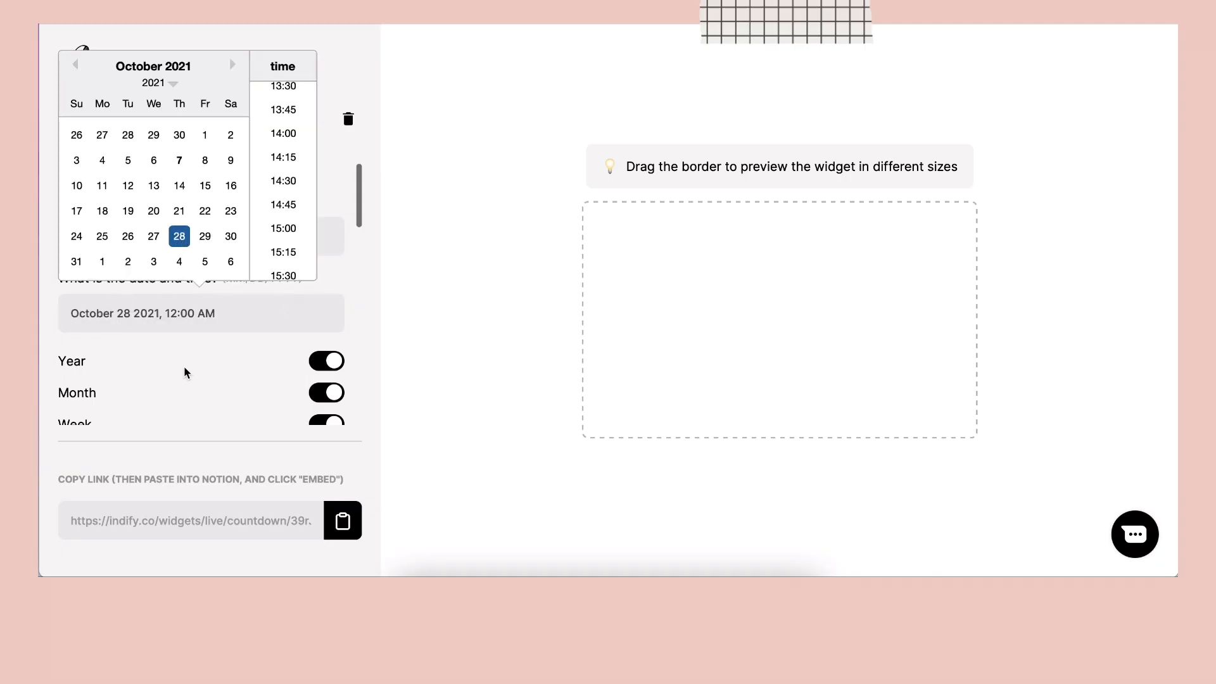
scroll(187, 372, "down", 2)
scroll(285, 418, "down", 3)
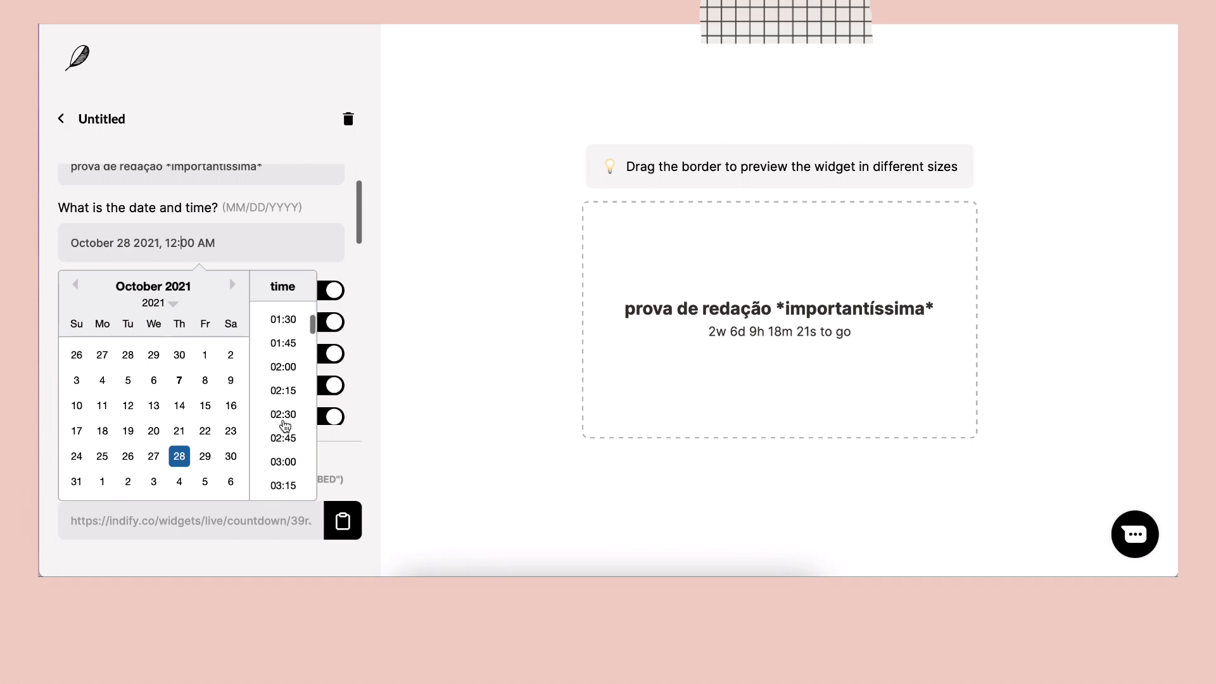
scroll(285, 425, "down", 10)
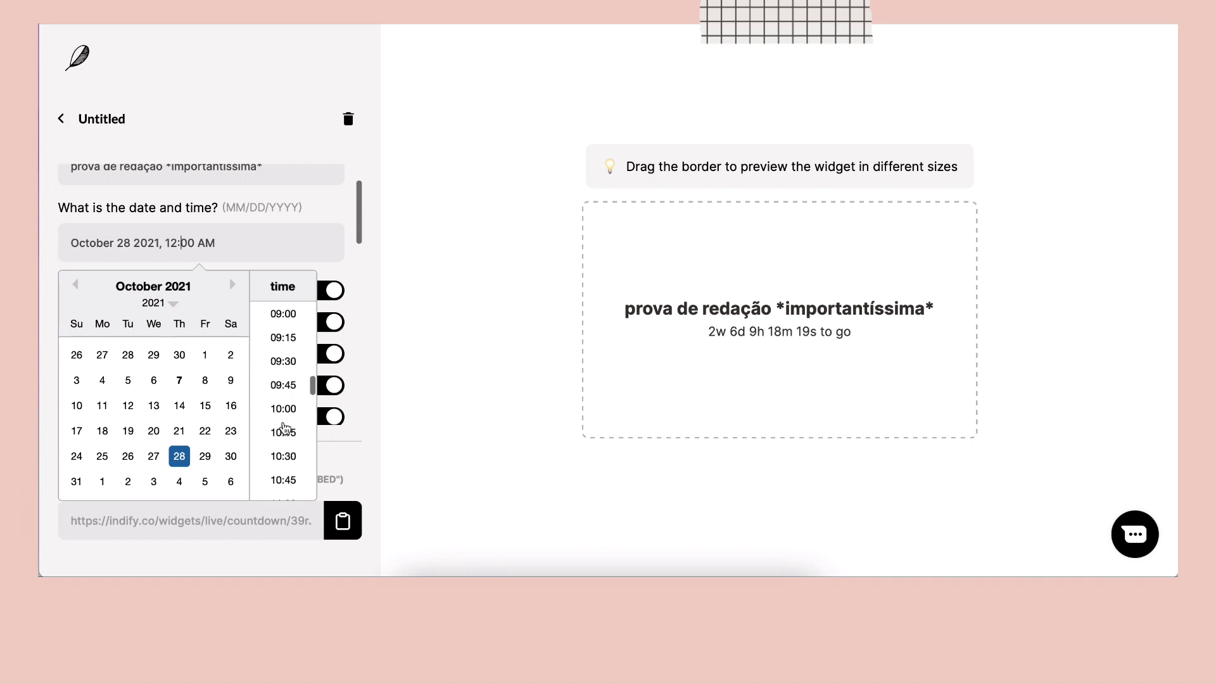
left_click(283, 456)
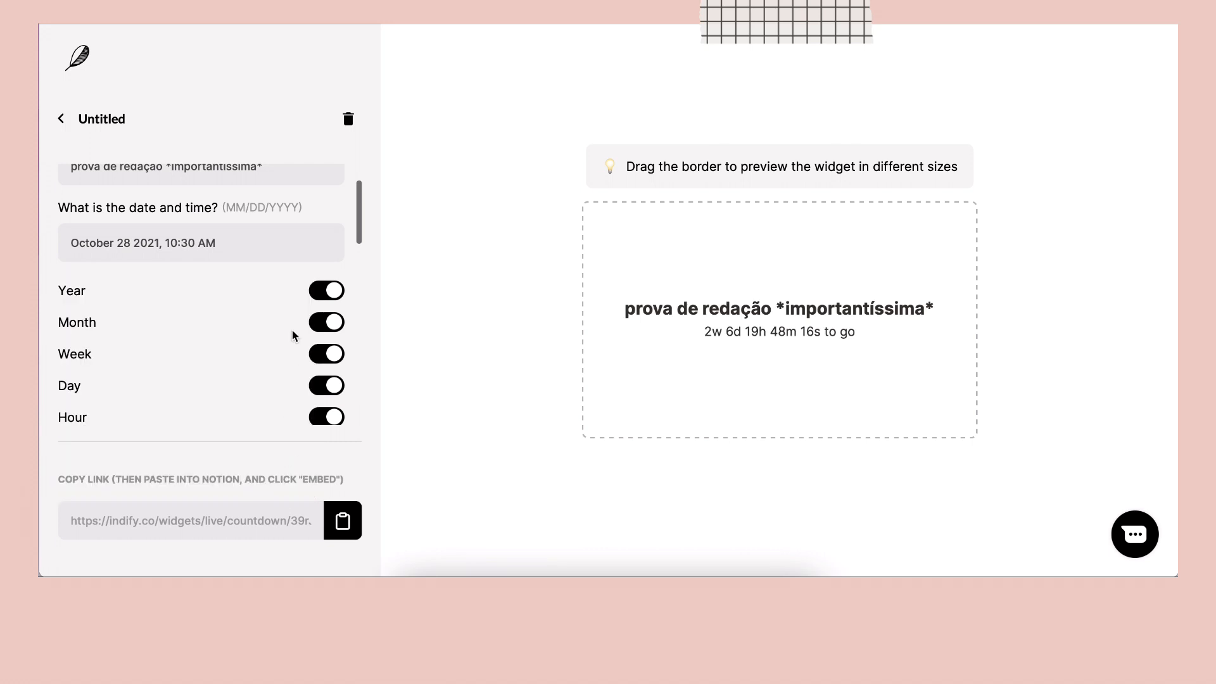
- Turn off the Second, Minute, Hour, Year and Month units so the countdown uses only weeks and days
scroll(234, 329, "down", 3)
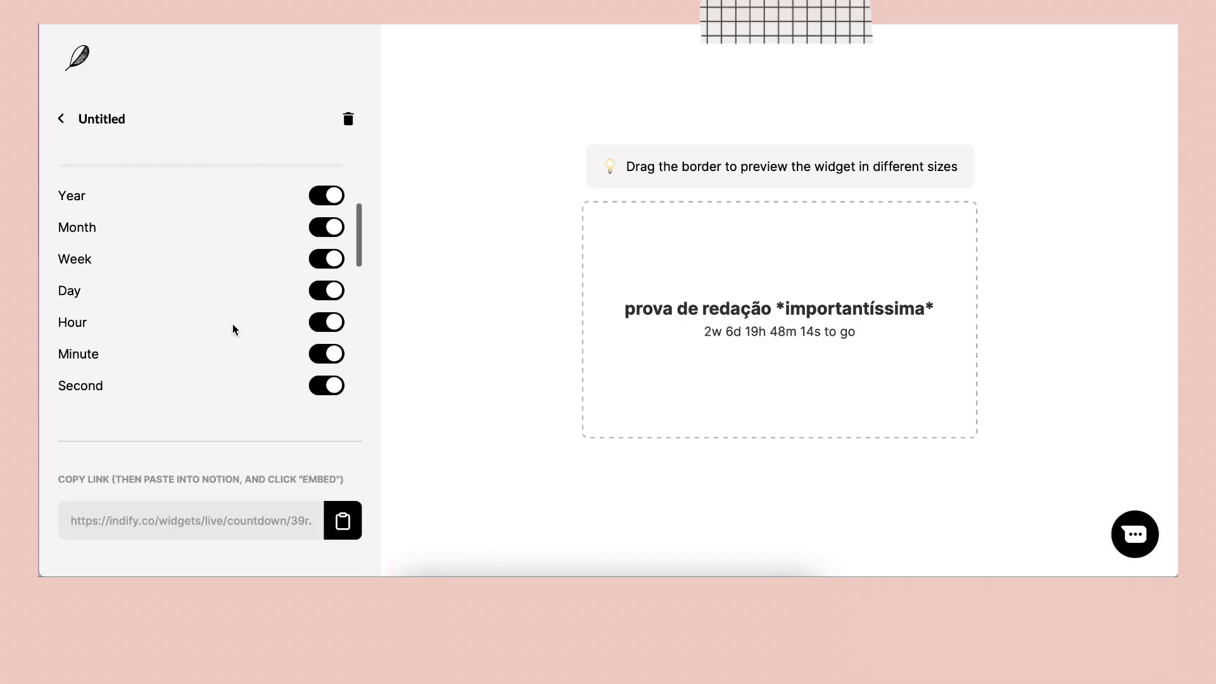
scroll(235, 330, "up", 1)
scroll(235, 329, "down", 2)
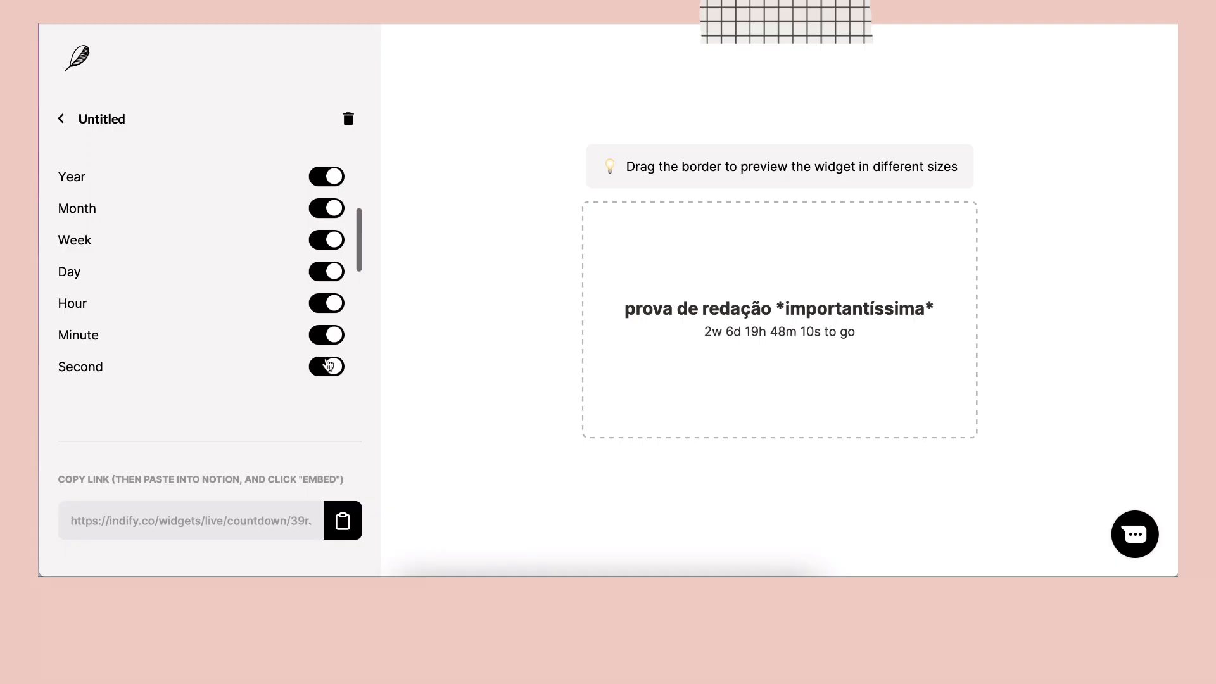
left_click(327, 364)
left_click(327, 334)
left_click(328, 305)
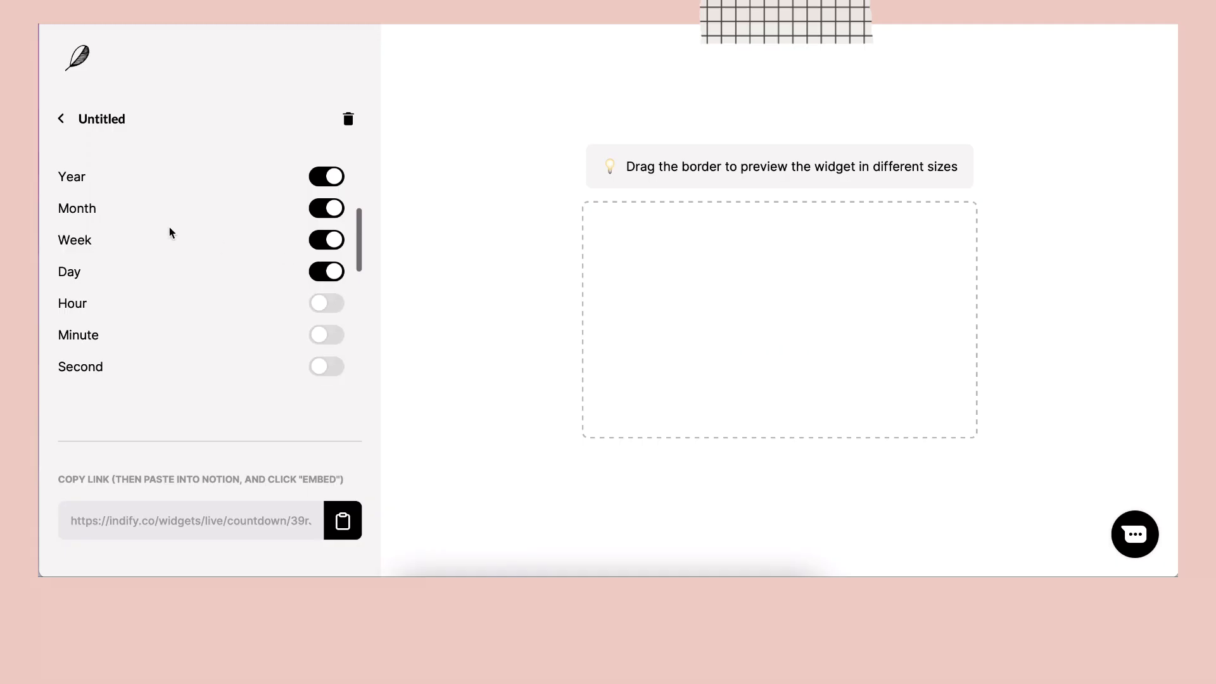
left_click(327, 178)
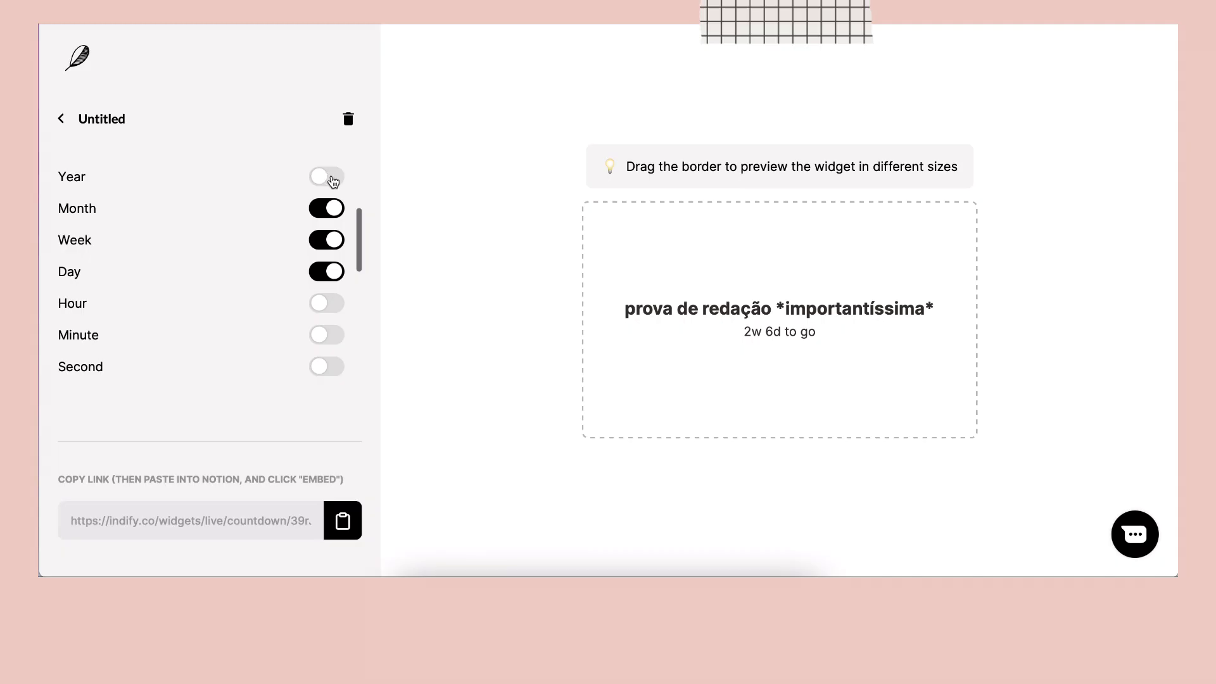
left_click(327, 207)
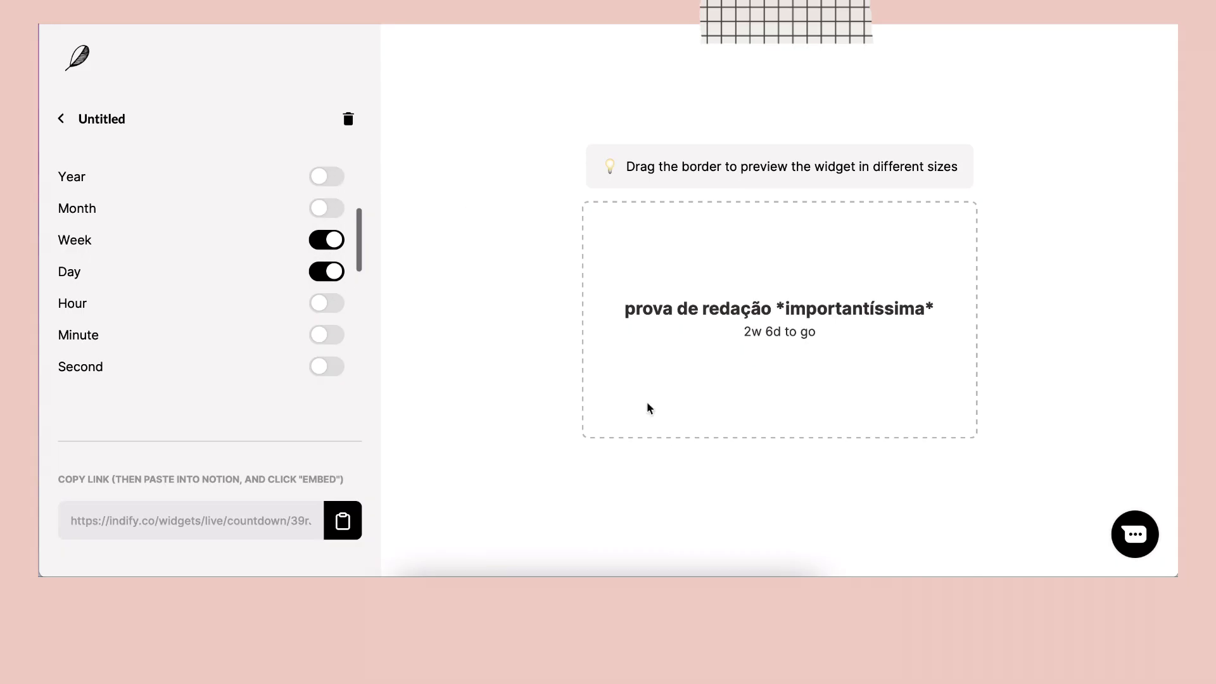
- Enable a custom background color in the countdown widget's style settings
scroll(265, 198, "up", 3)
scroll(219, 304, "down", 6)
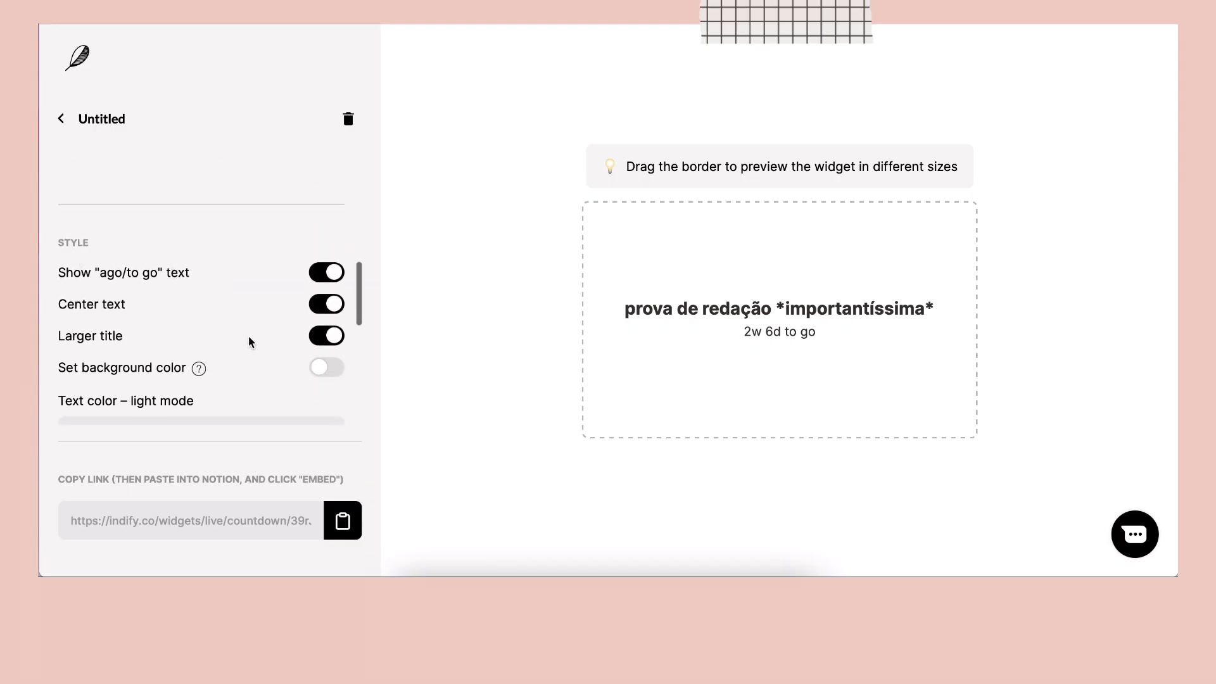
scroll(252, 341, "down", 1)
left_click(330, 302)
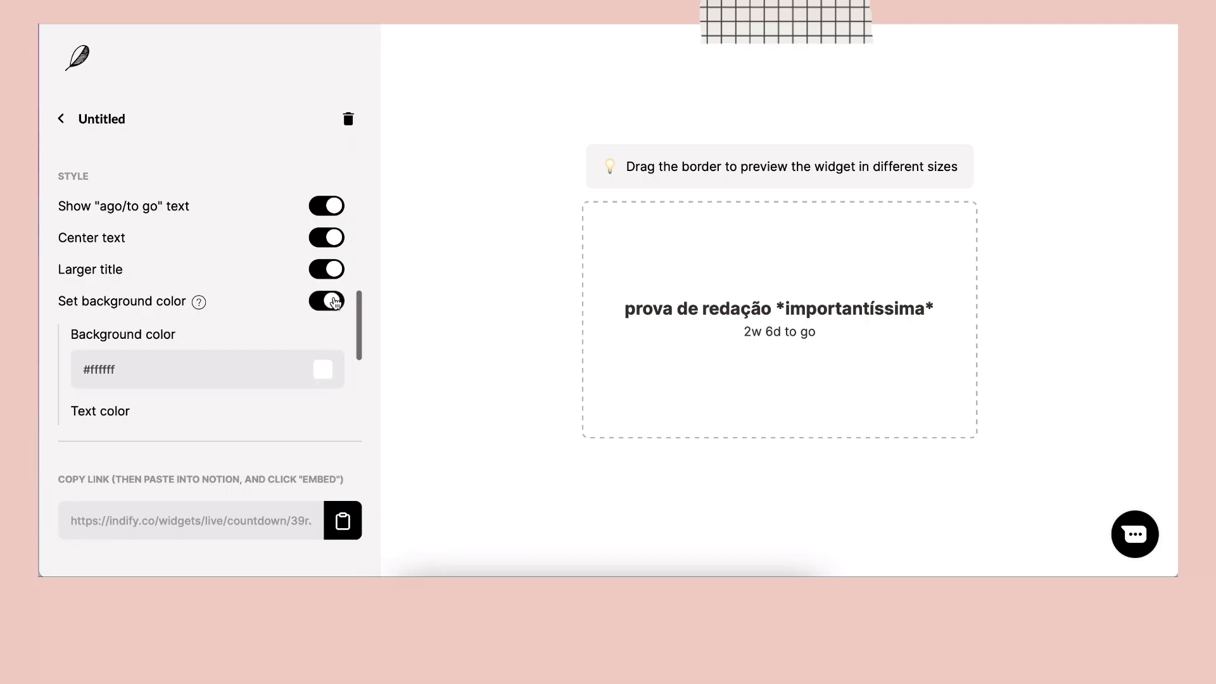
- Set the countdown widget's background color to the light pink #fbe4e4 from the Notion Light colors
left_click(323, 370)
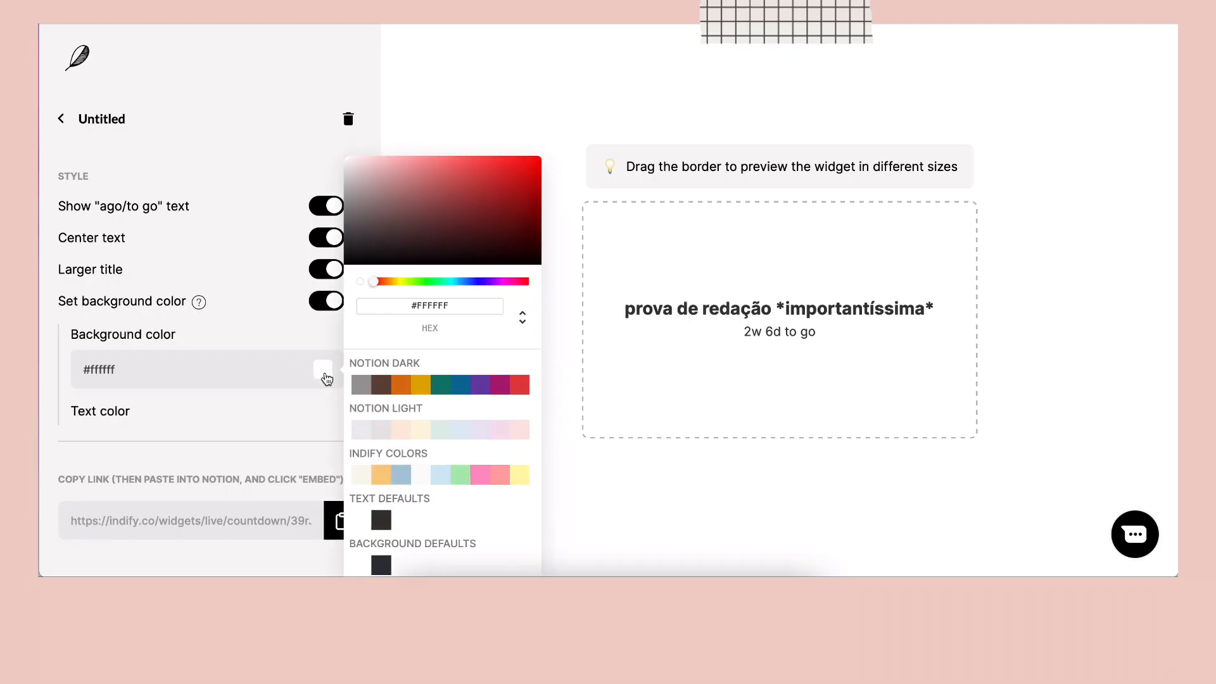
left_click(520, 431)
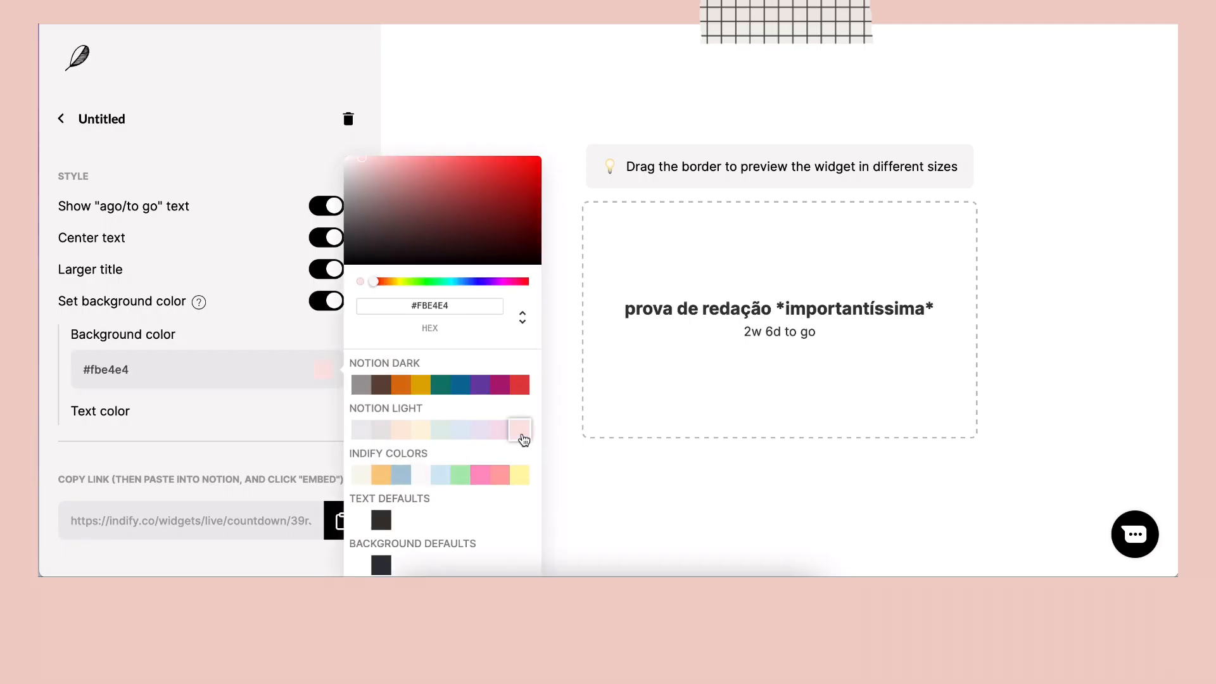
left_click(824, 421)
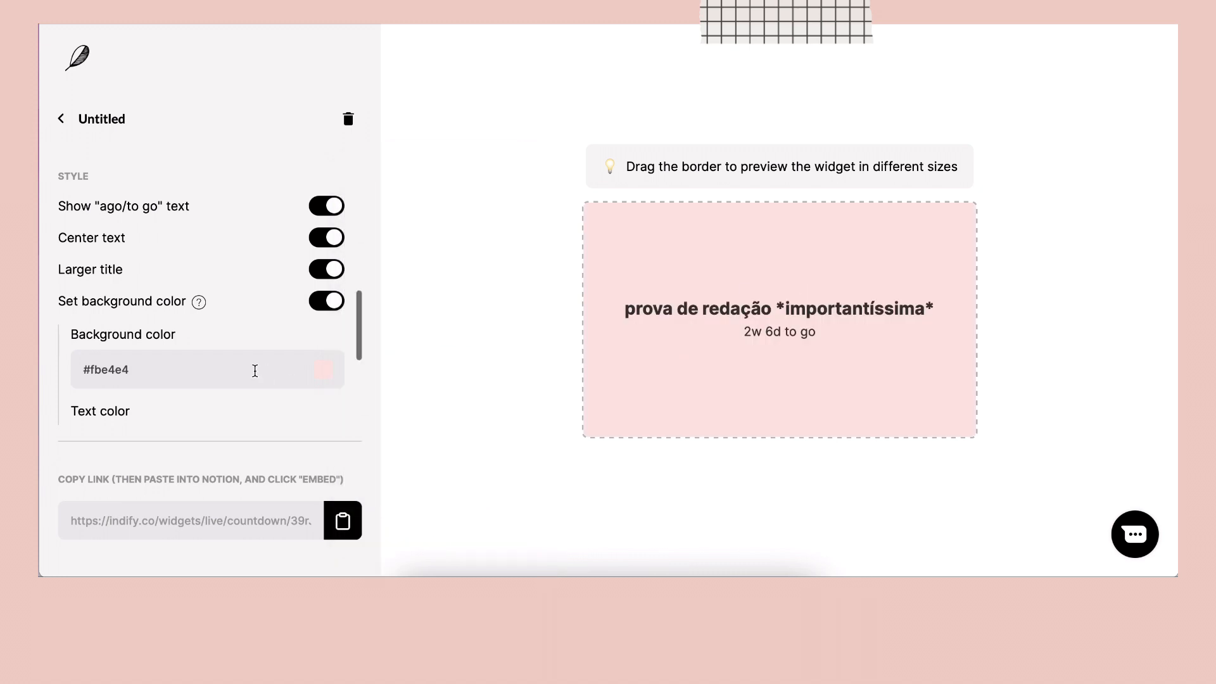
- Set the countdown's text color to the Notion Dark brown #64473a and its accent color to the Indify pink #ffa5a5
scroll(198, 336, "down", 5)
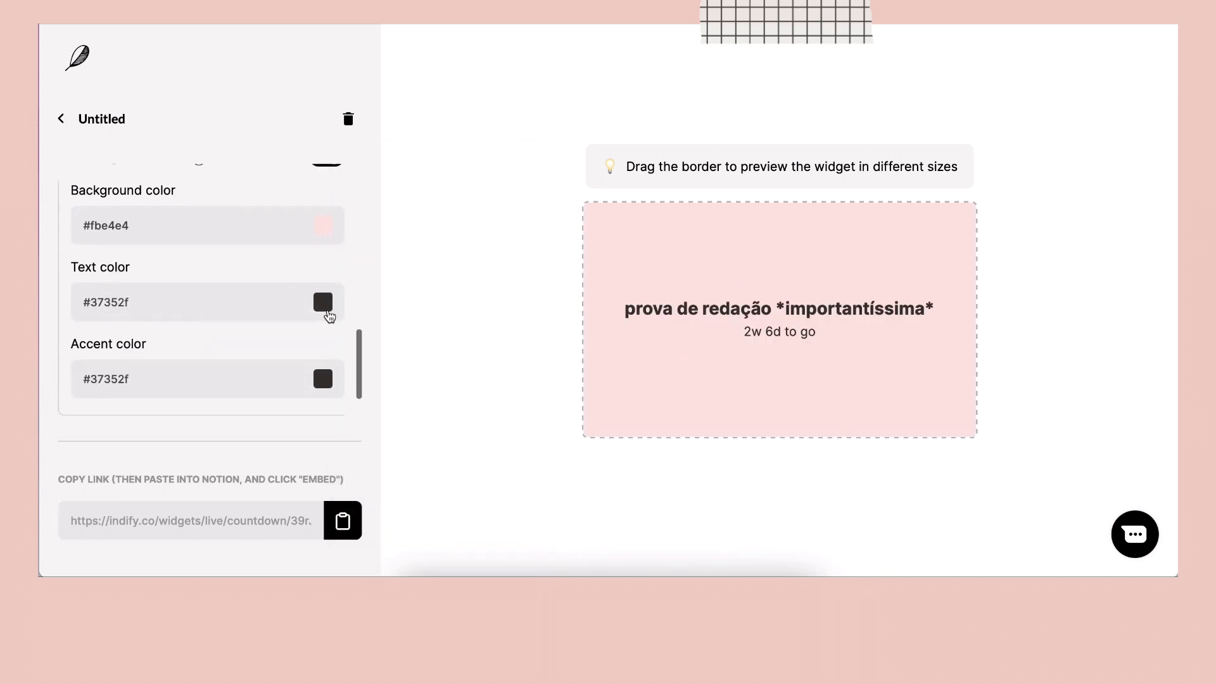
left_click(328, 314)
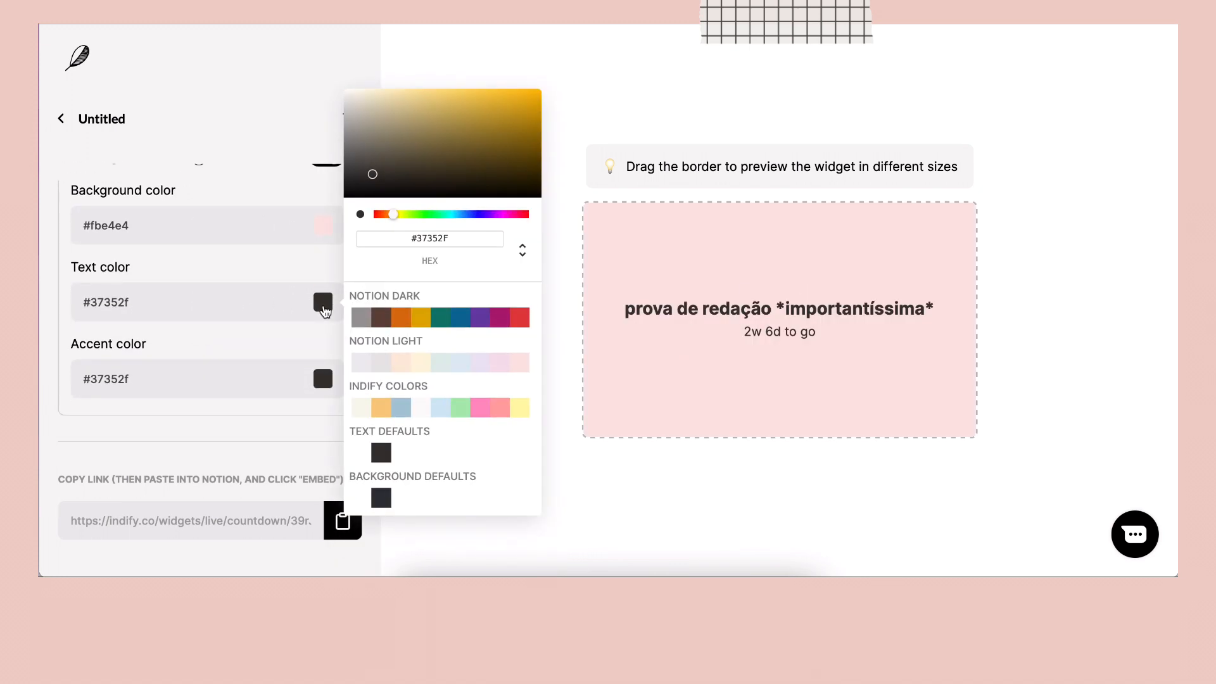
left_click(380, 317)
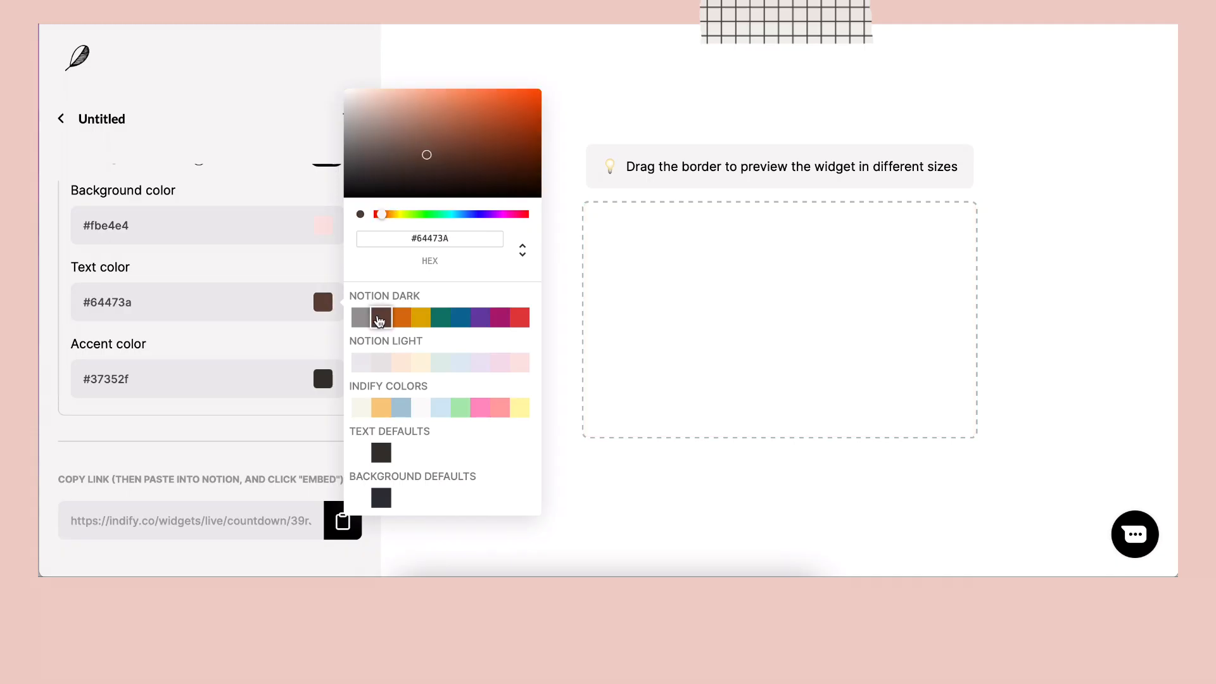
left_click(803, 269)
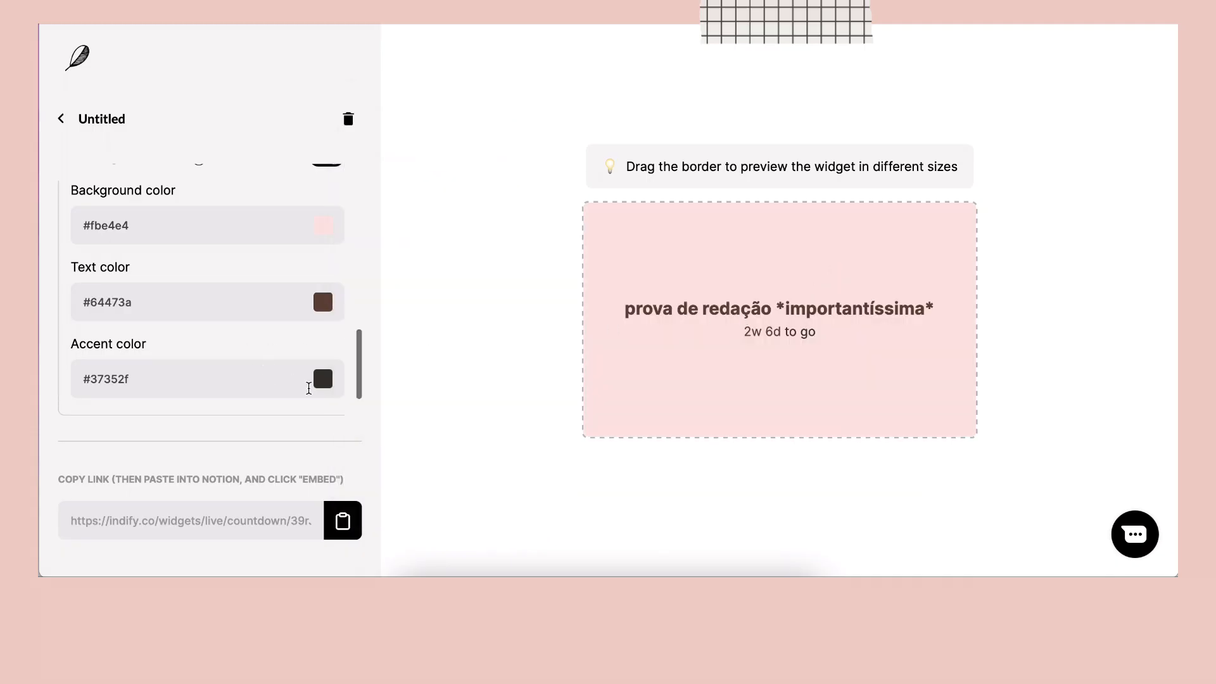
left_click(320, 384)
left_click(498, 491)
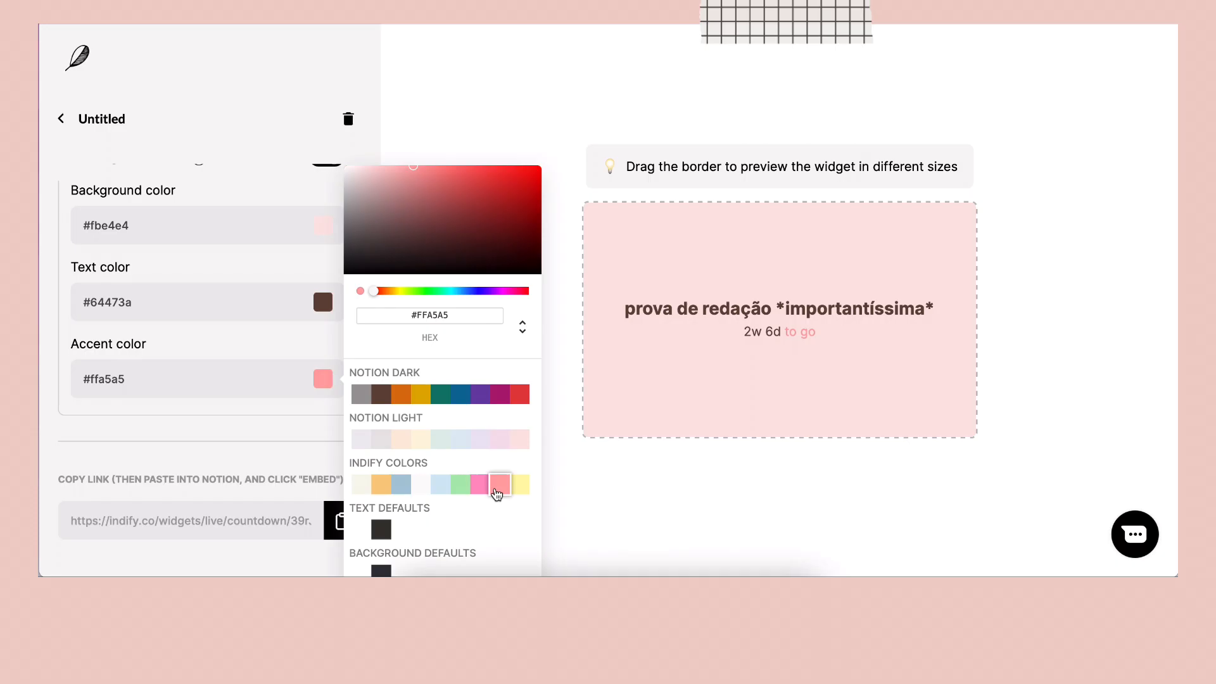
left_click(786, 344)
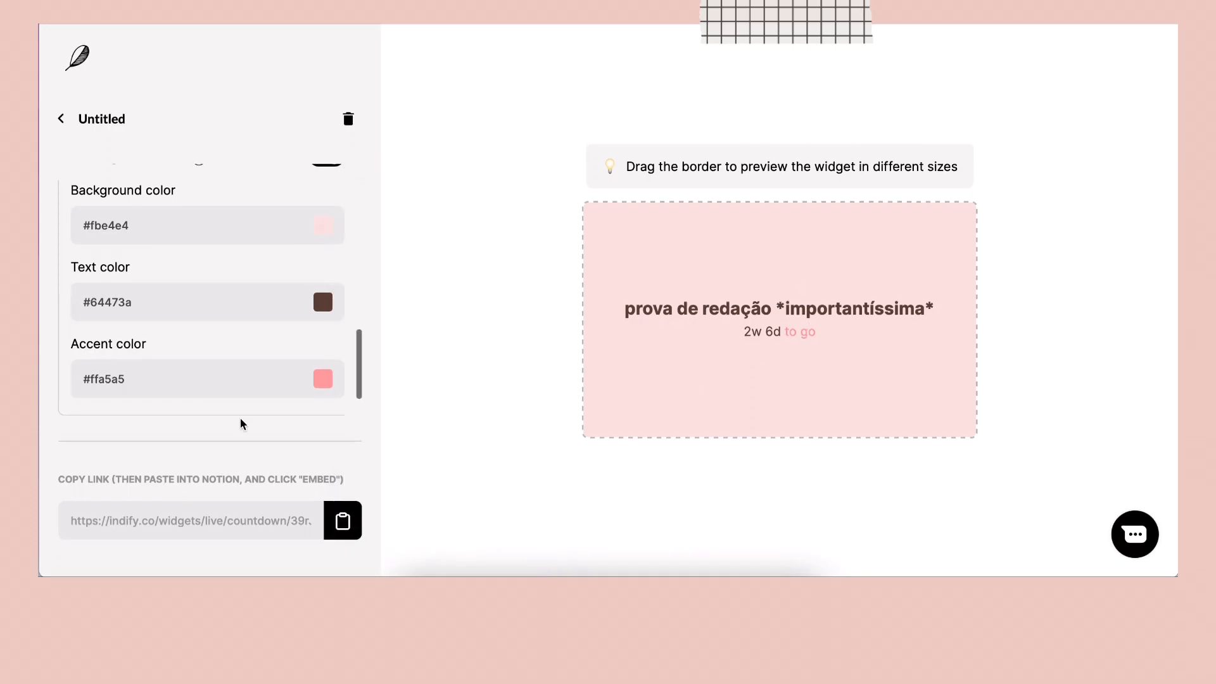
- Copy the countdown widget's link and switch to the Notion study page
scroll(241, 421, "down", 3)
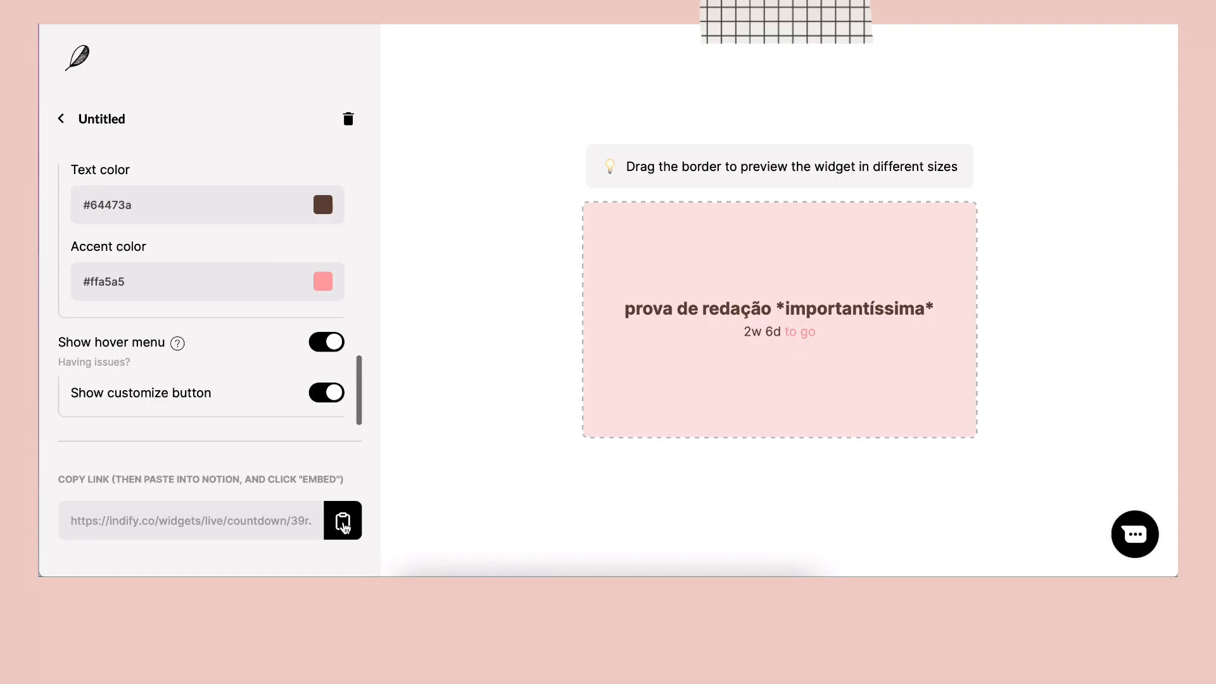
left_click(343, 523)
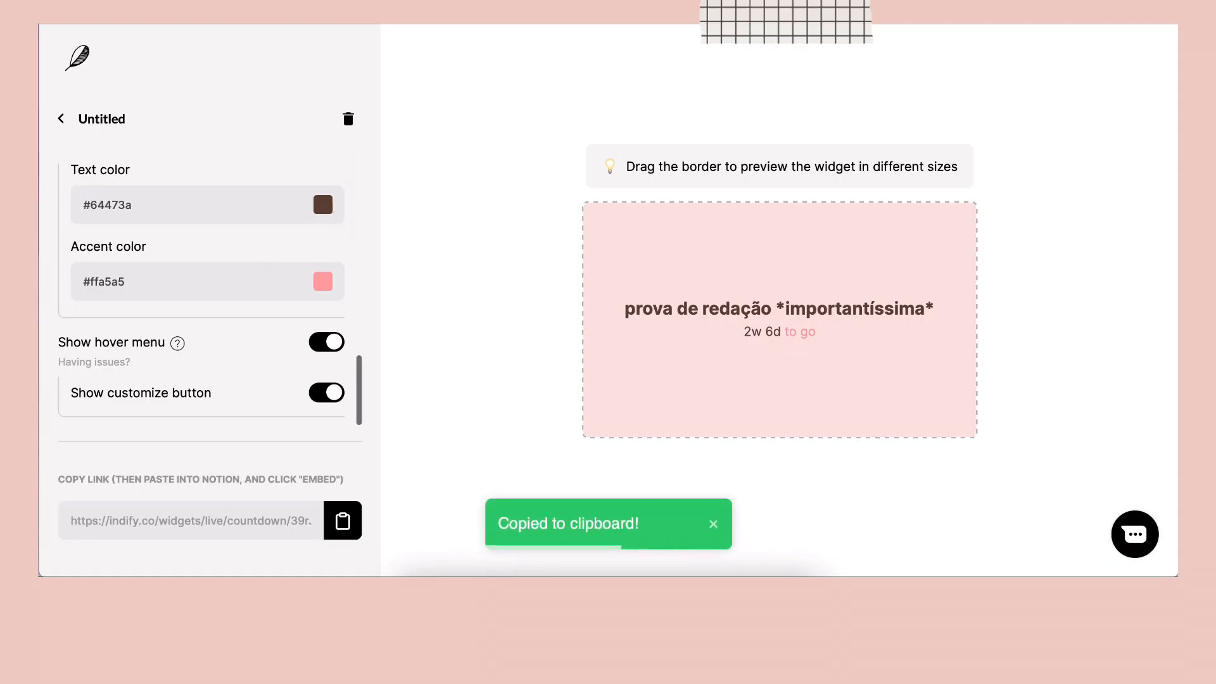
left_click(337, 24)
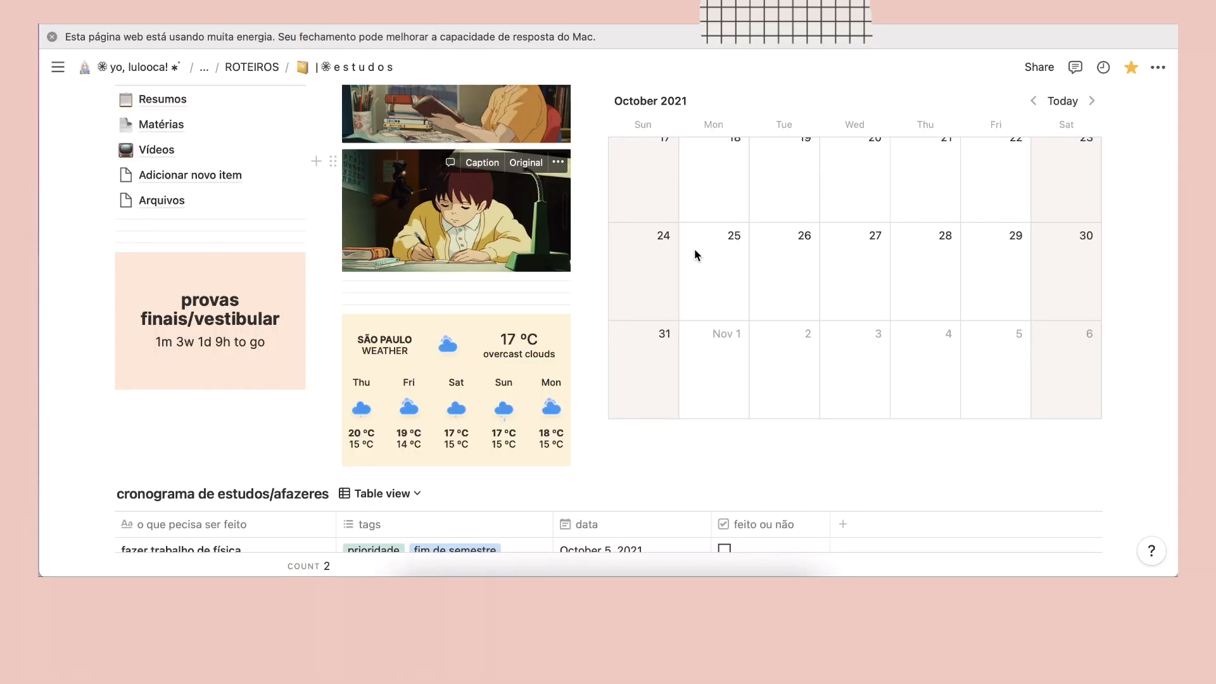
- Paste the countdown link below the "provas finais/vestibular" countdown and turn it into an embed
scroll(696, 253, "down", 5)
scroll(695, 255, "up", 5)
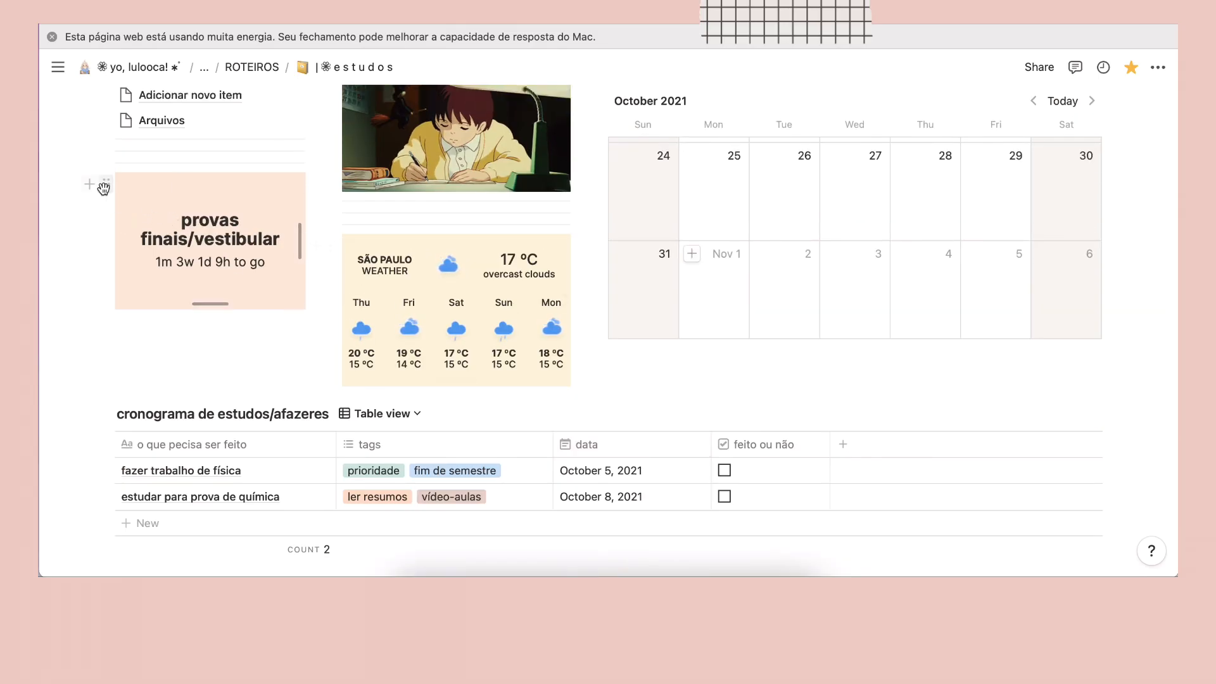
left_click(94, 184)
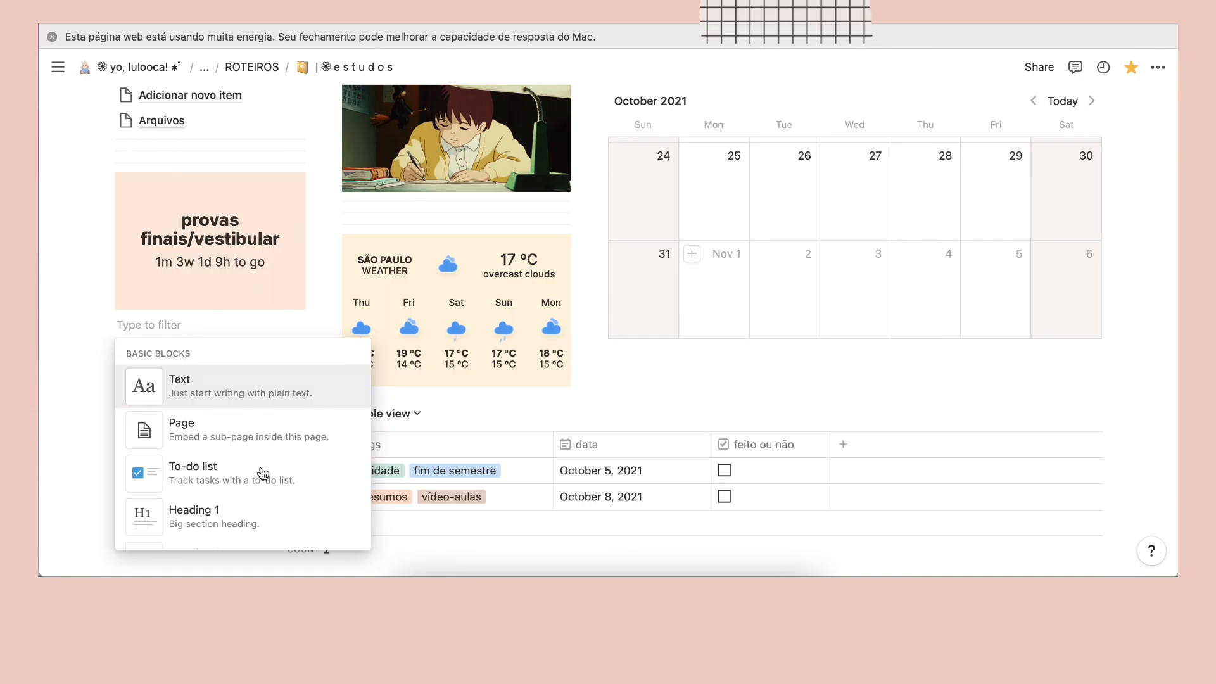
key("super+v")
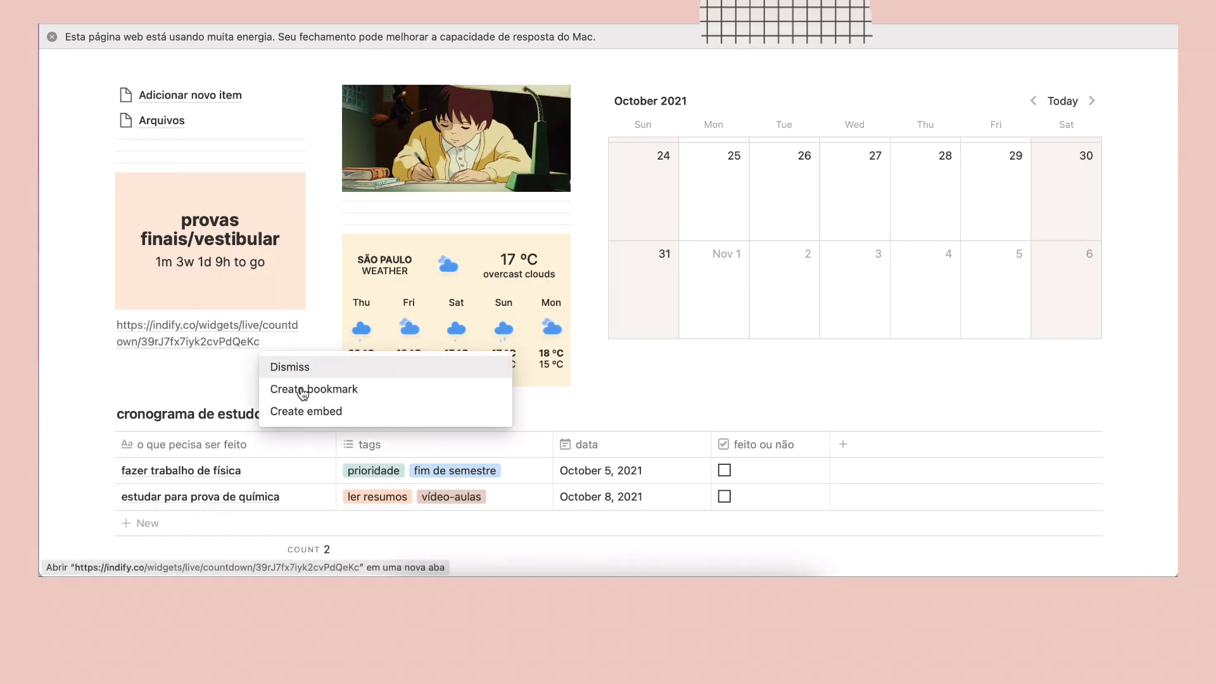
left_click(302, 412)
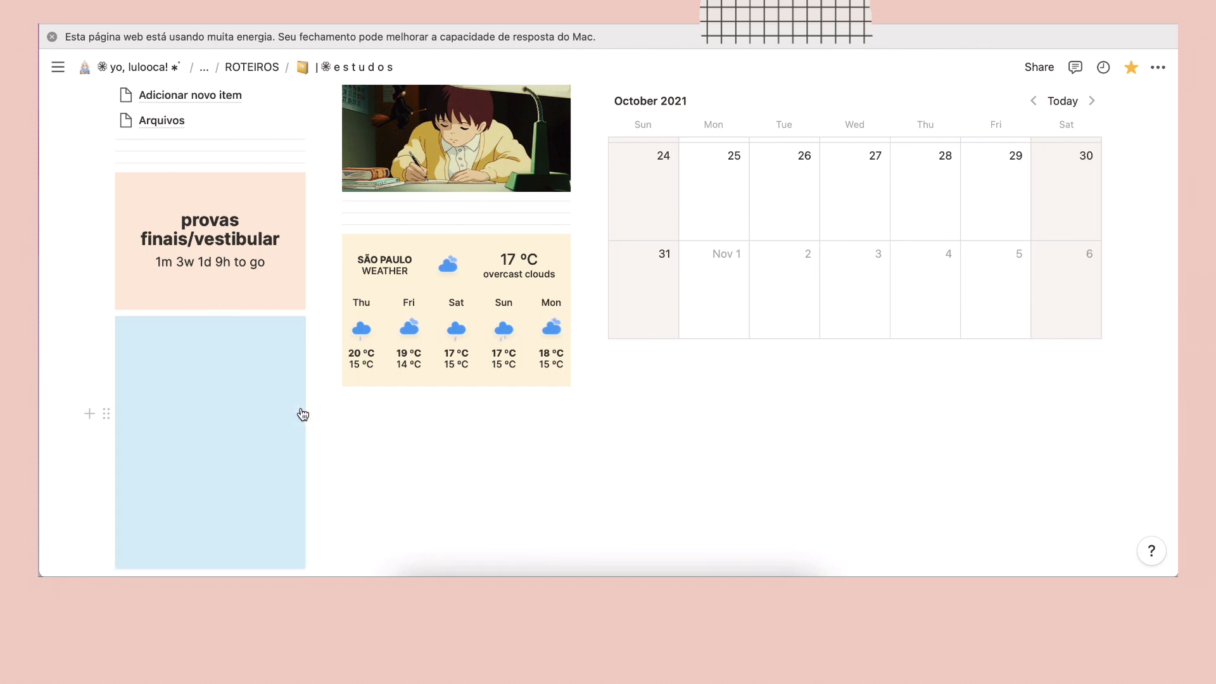
- Shorten the "prova de redação" countdown embed so it fits closely around its text
scroll(303, 414, "down", 3)
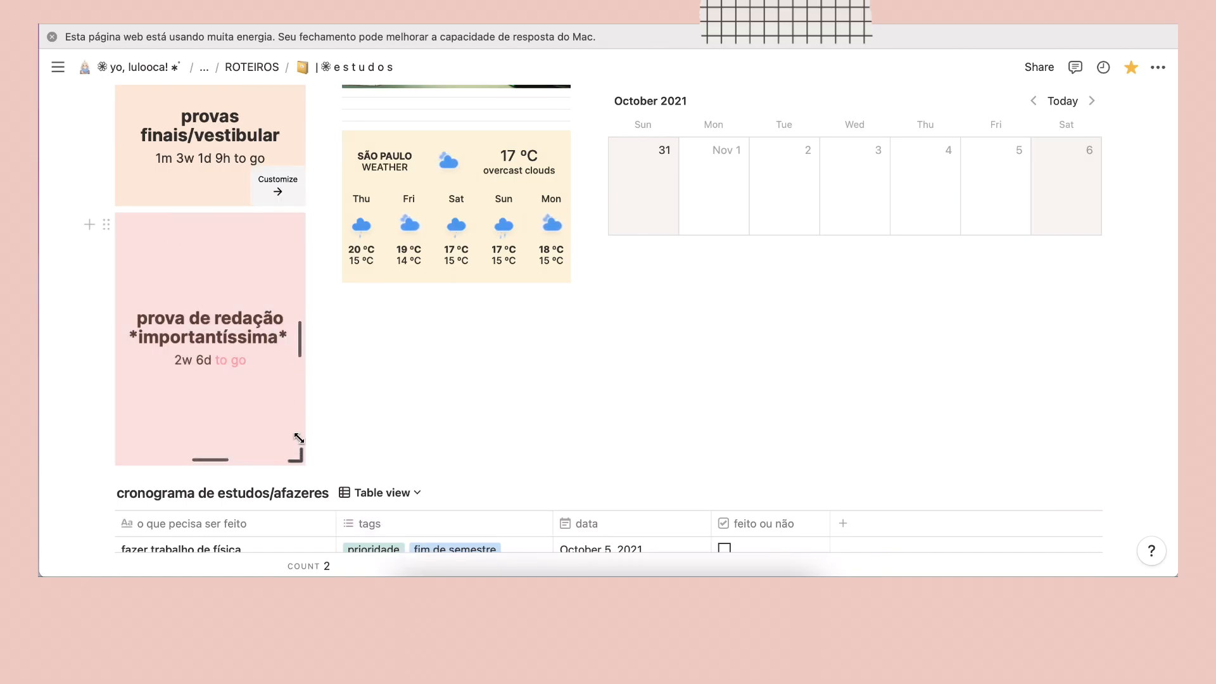
left_click_drag(298, 443, 285, 340)
left_click_drag(283, 330, 287, 320)
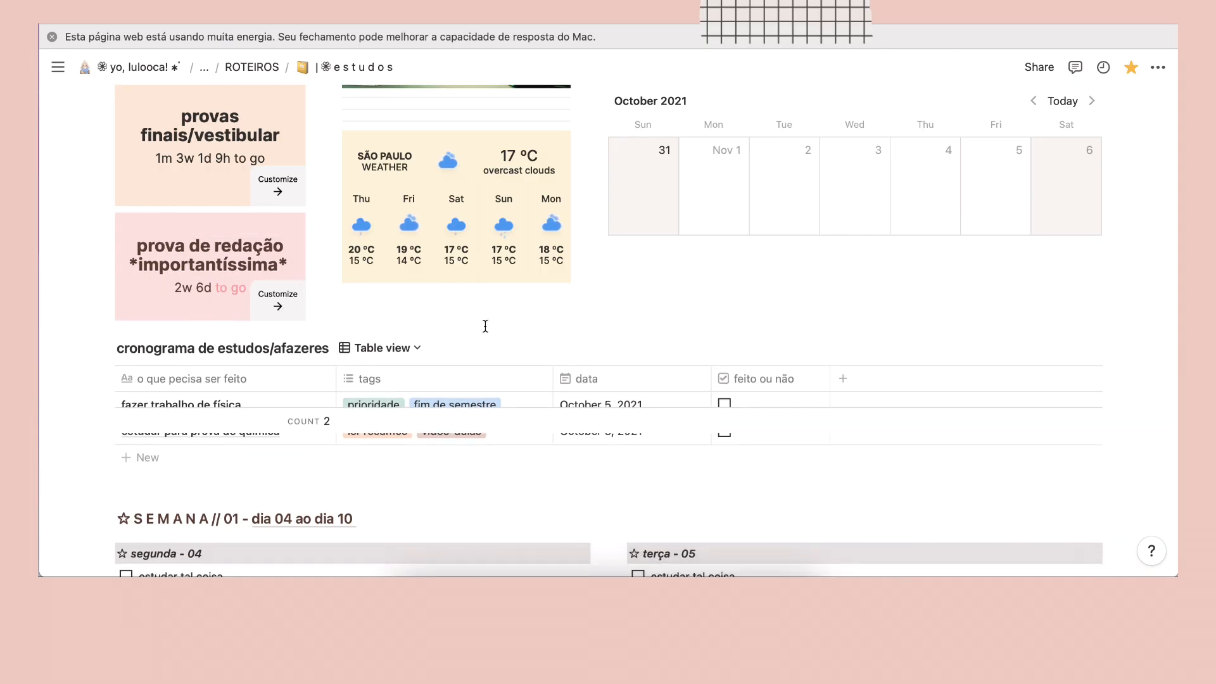
scroll(485, 324, "up", 2)
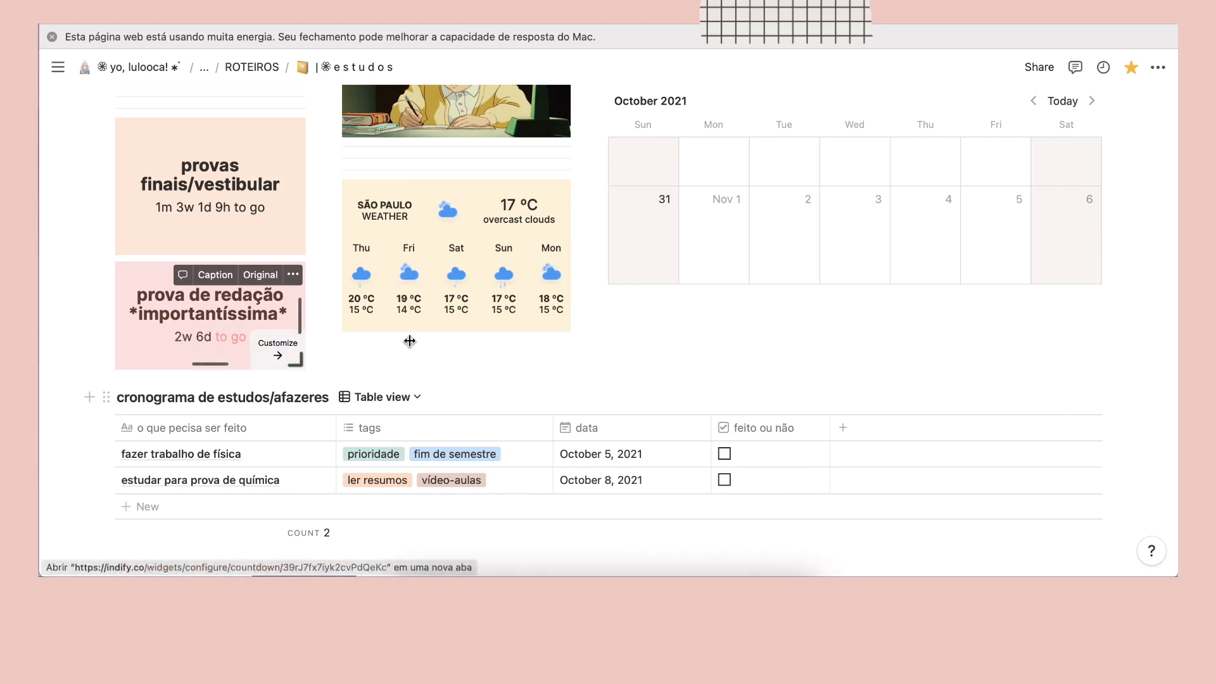
scroll(428, 355, "up", 1)
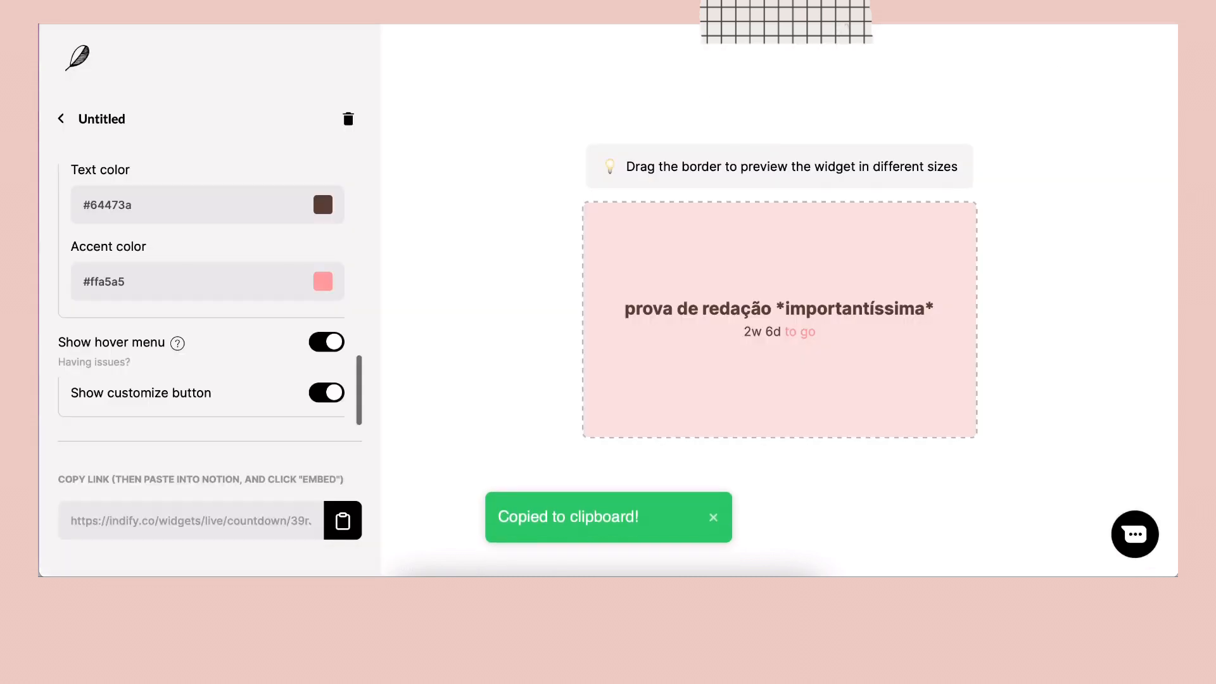
- Return to Indify, leave the countdown's settings and create a new weather widget
scroll(228, 375, "up", 10)
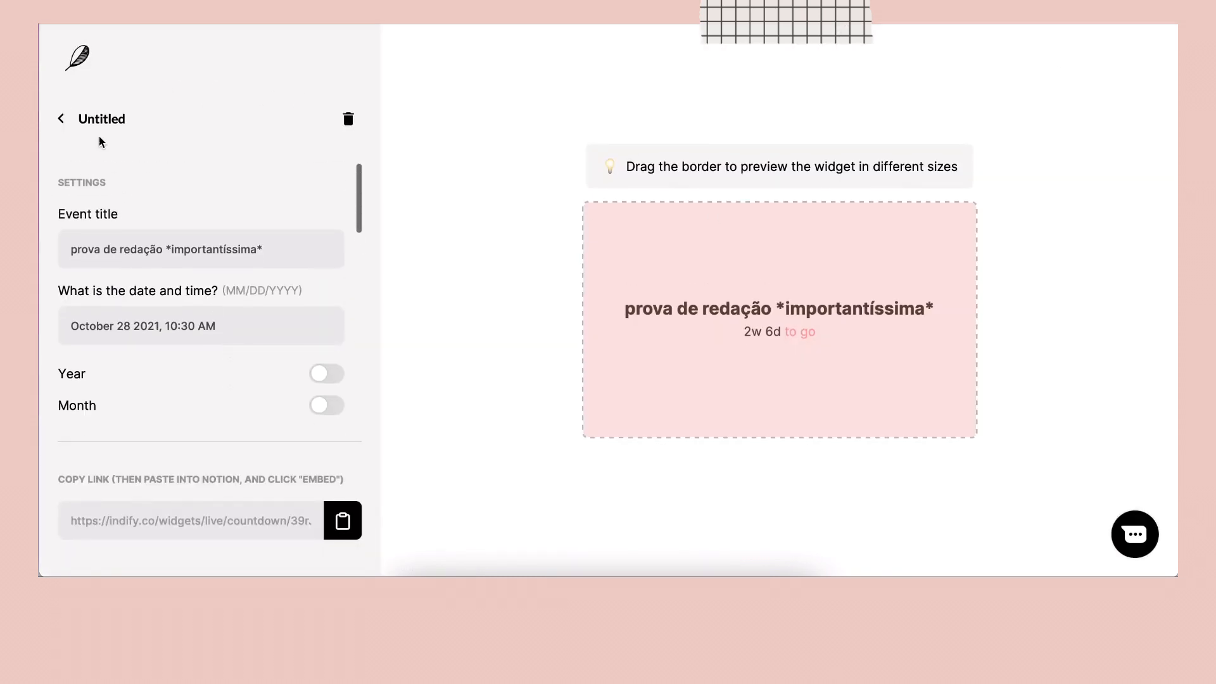
left_click(58, 118)
left_click(685, 437)
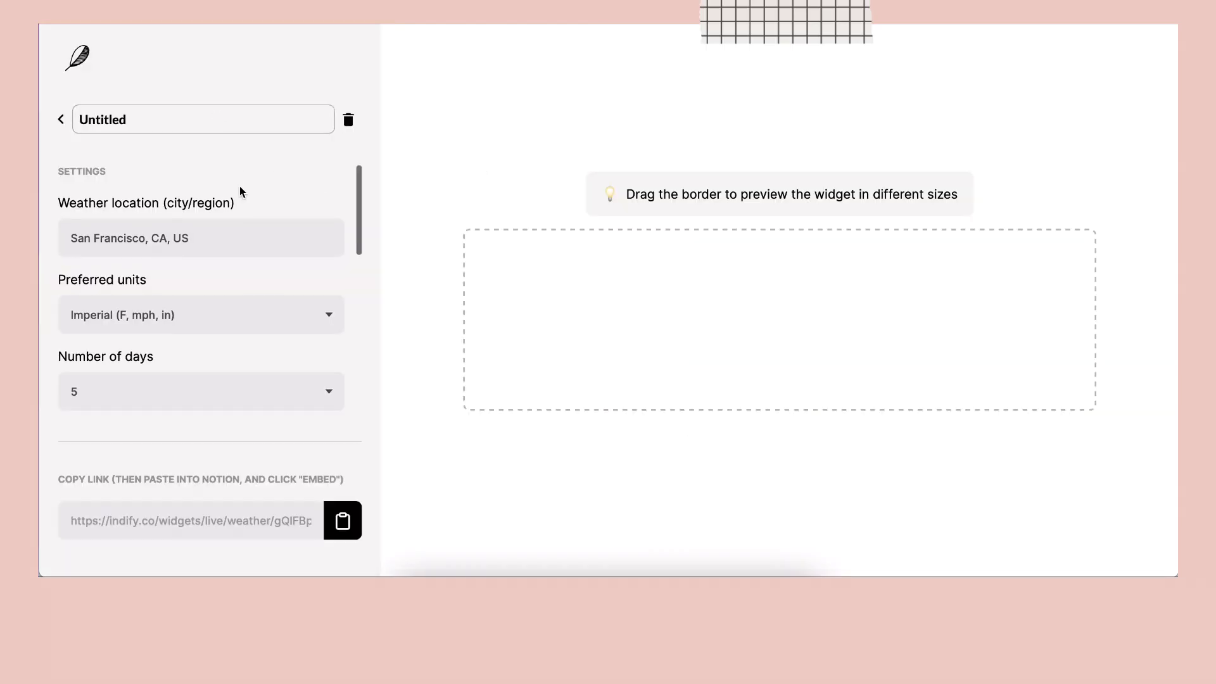
- Set the weather location to São Paulo, SP, Brasil and the preferred units to Metric (Celcius, m/s, mm)
left_click(180, 229)
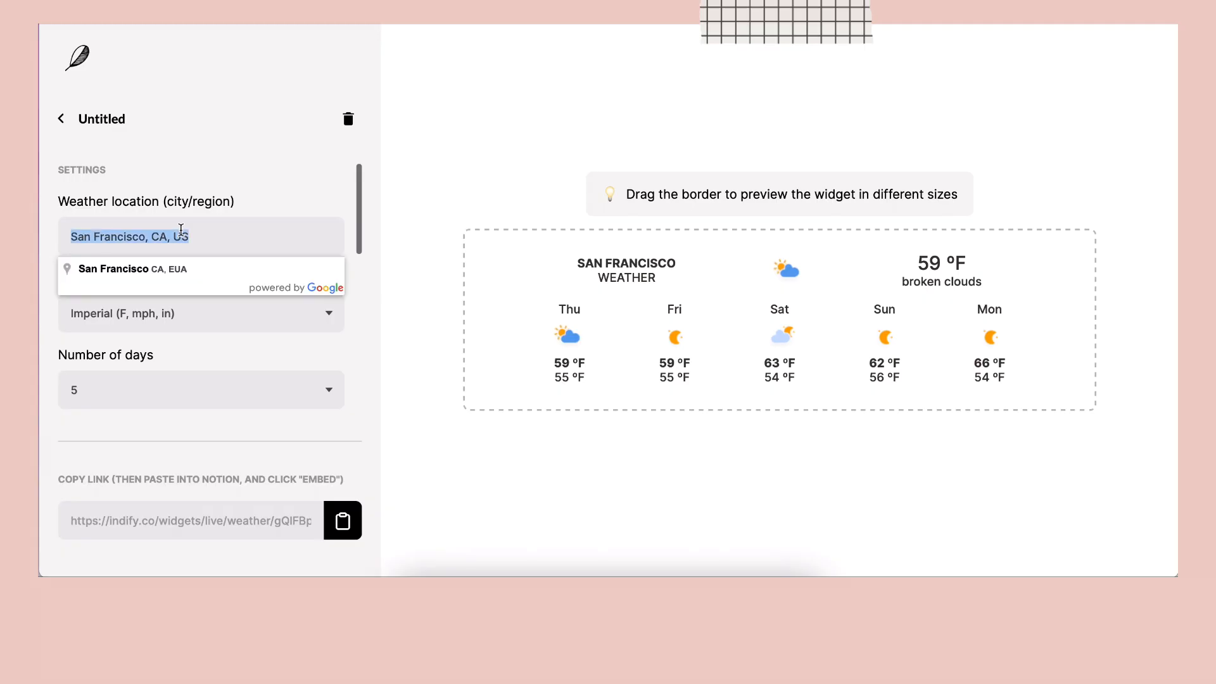
type("são paulo")
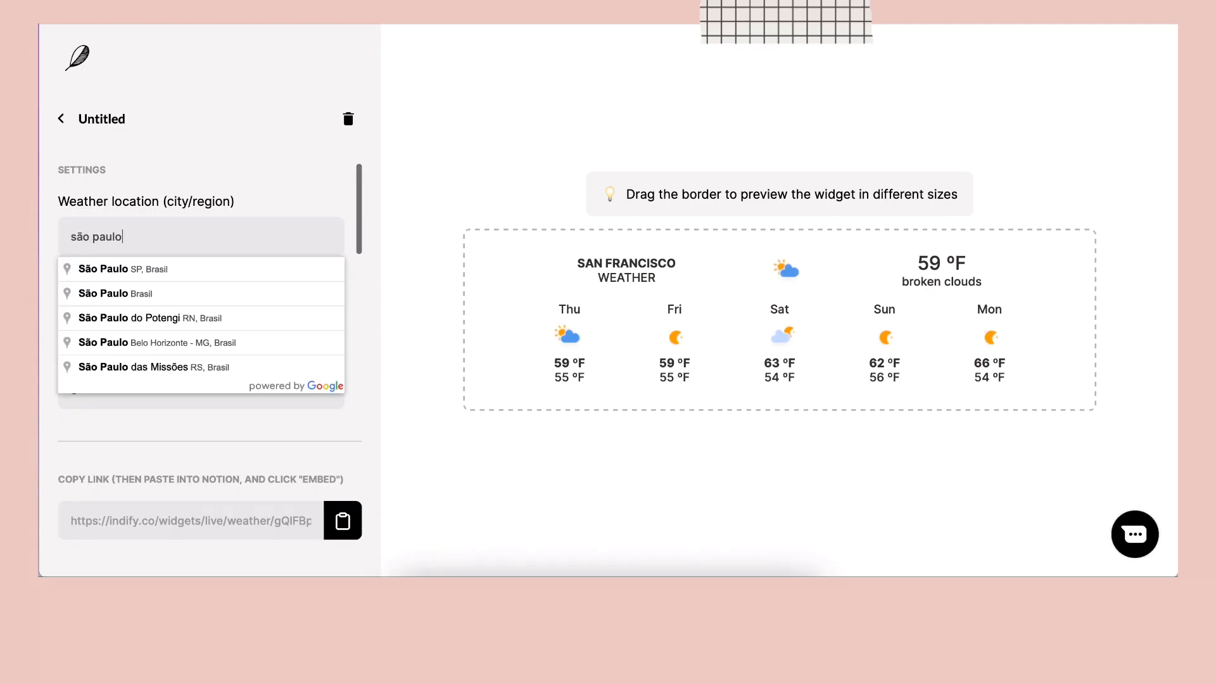
left_click(178, 273)
scroll(168, 288, "down", 2)
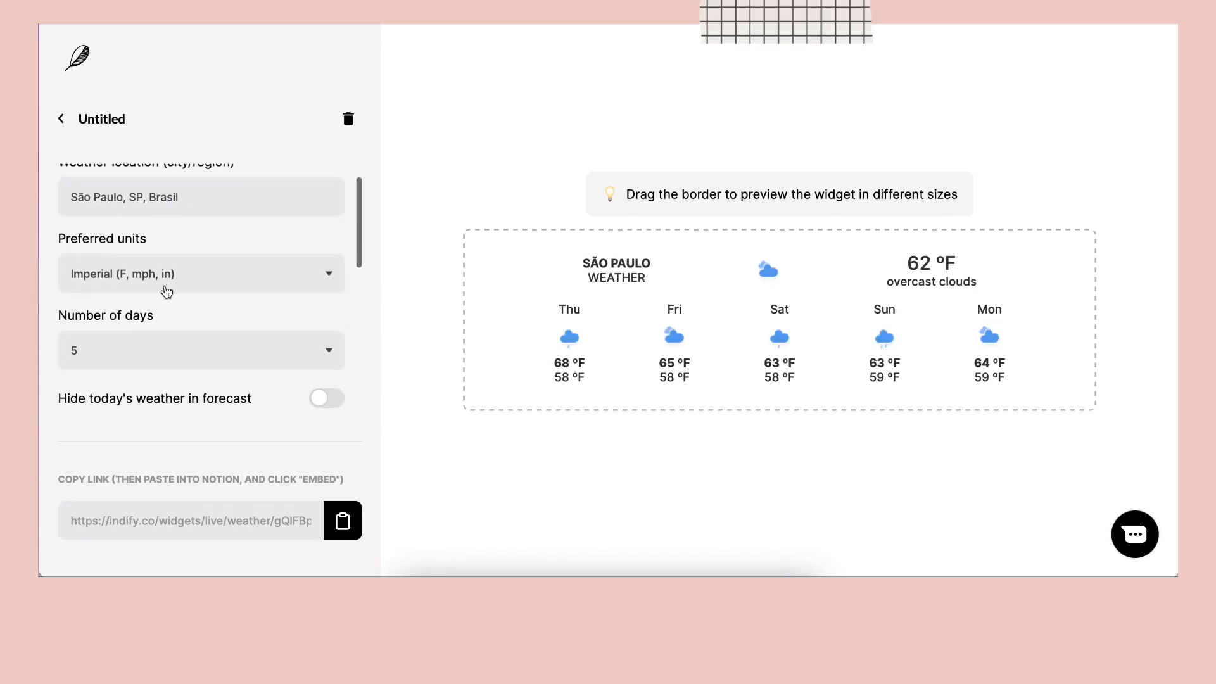
left_click(156, 288)
left_click(154, 289)
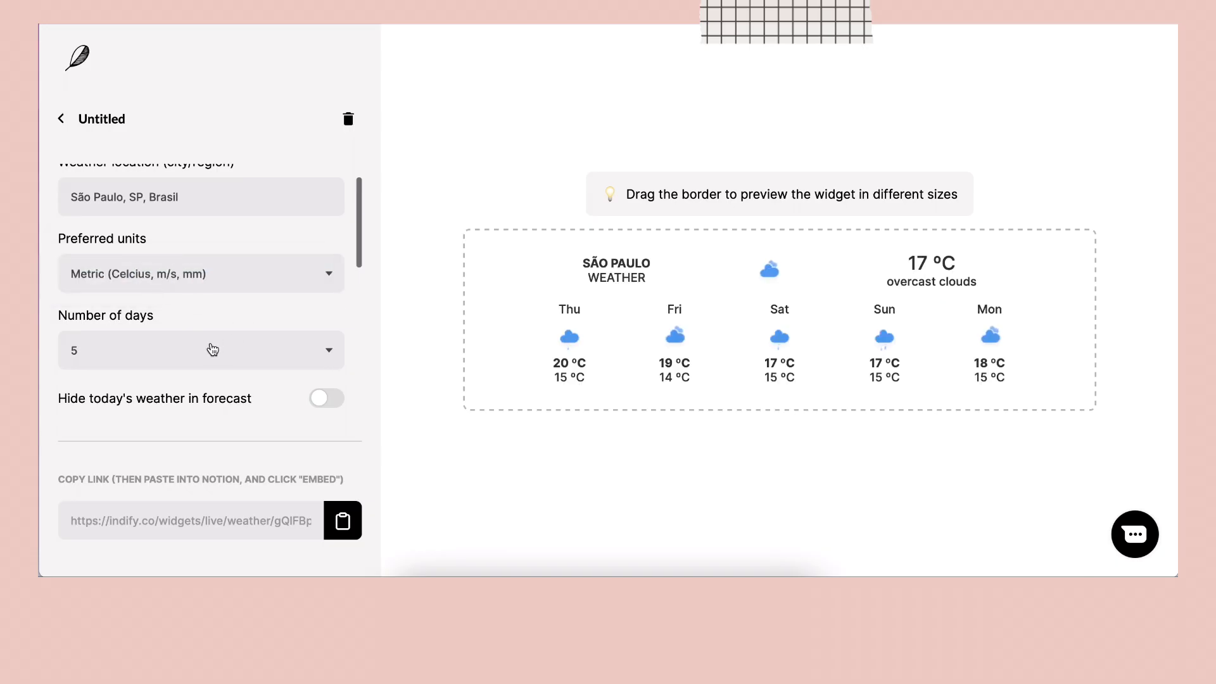
- Try a 1-day forecast in the weather widget and set the number of days back to 5
left_click(212, 350)
left_click(183, 277)
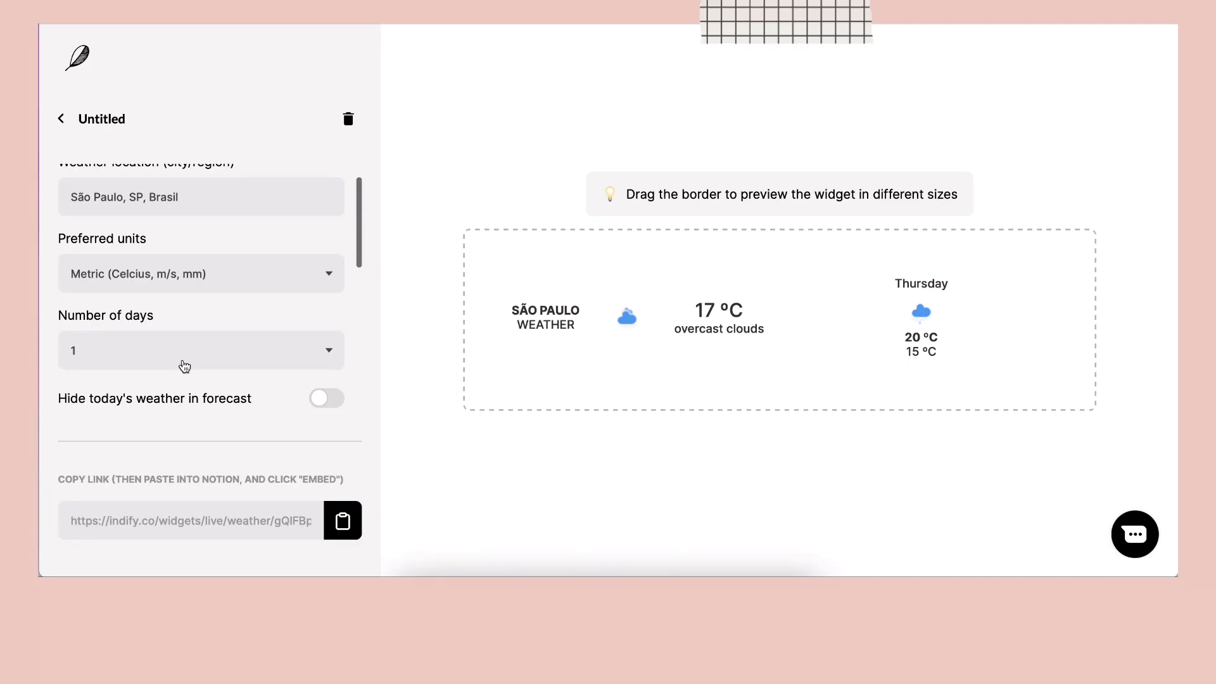
left_click(183, 365)
left_click(166, 411)
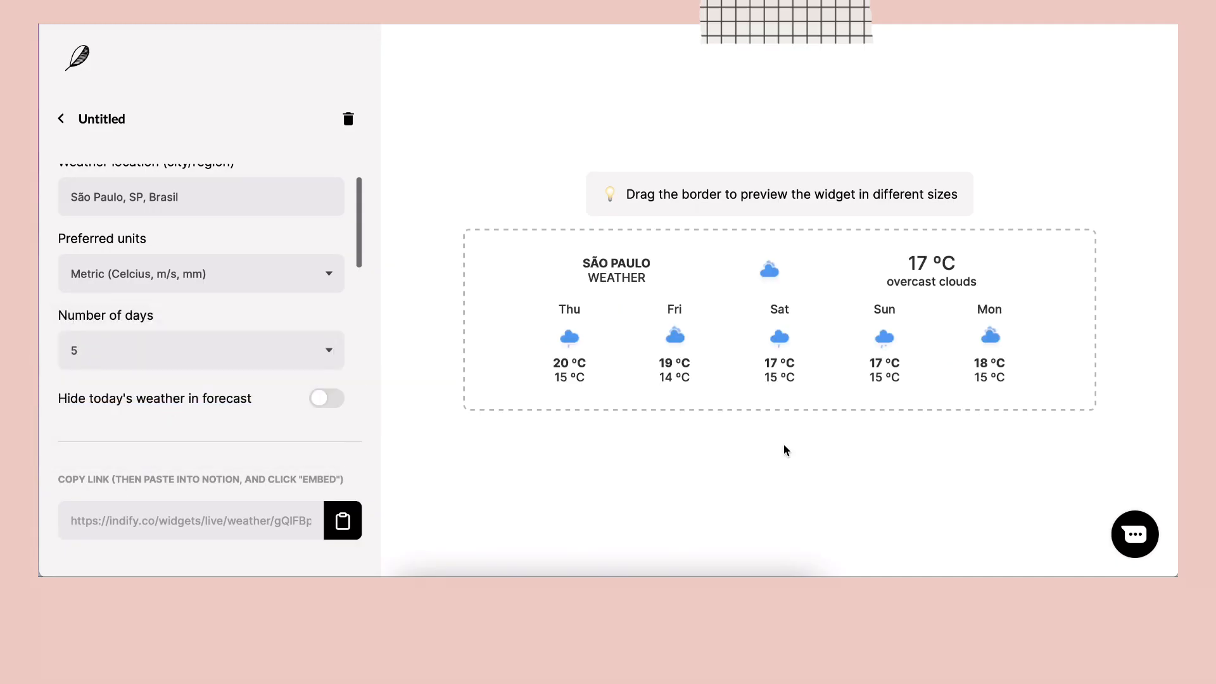
- Enable a custom background color for the weather widget and set it to the Notion Light pink #fbe4e4
scroll(218, 294, "down", 5)
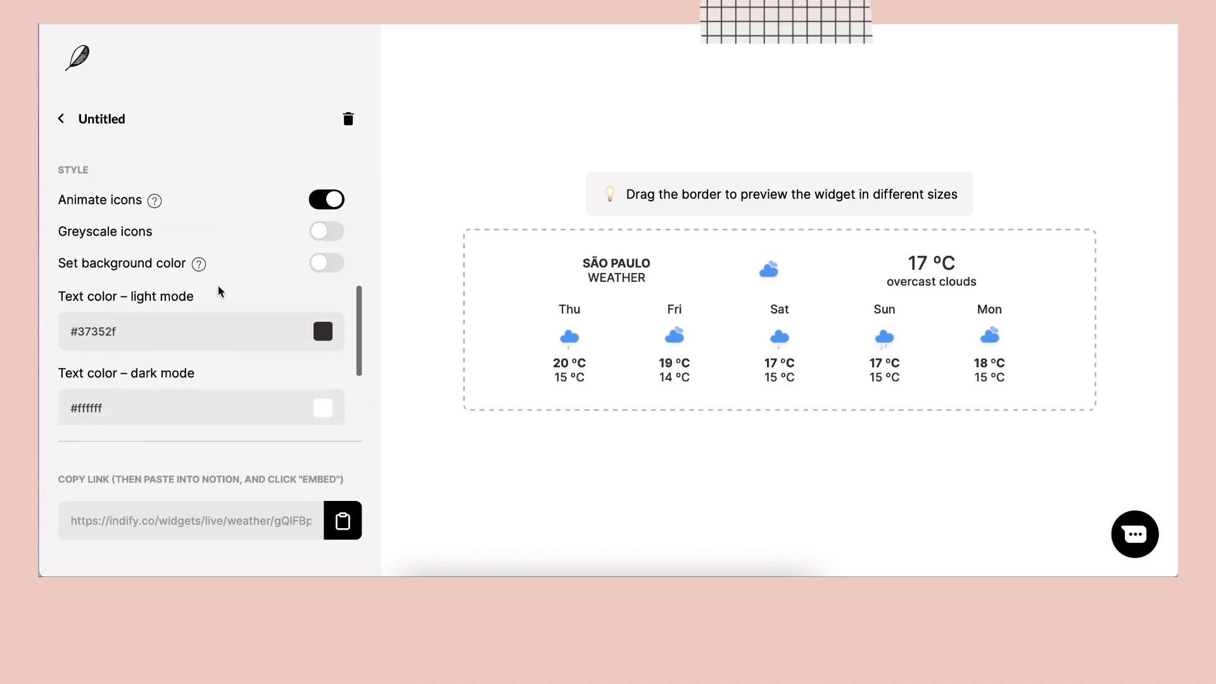
left_click(323, 242)
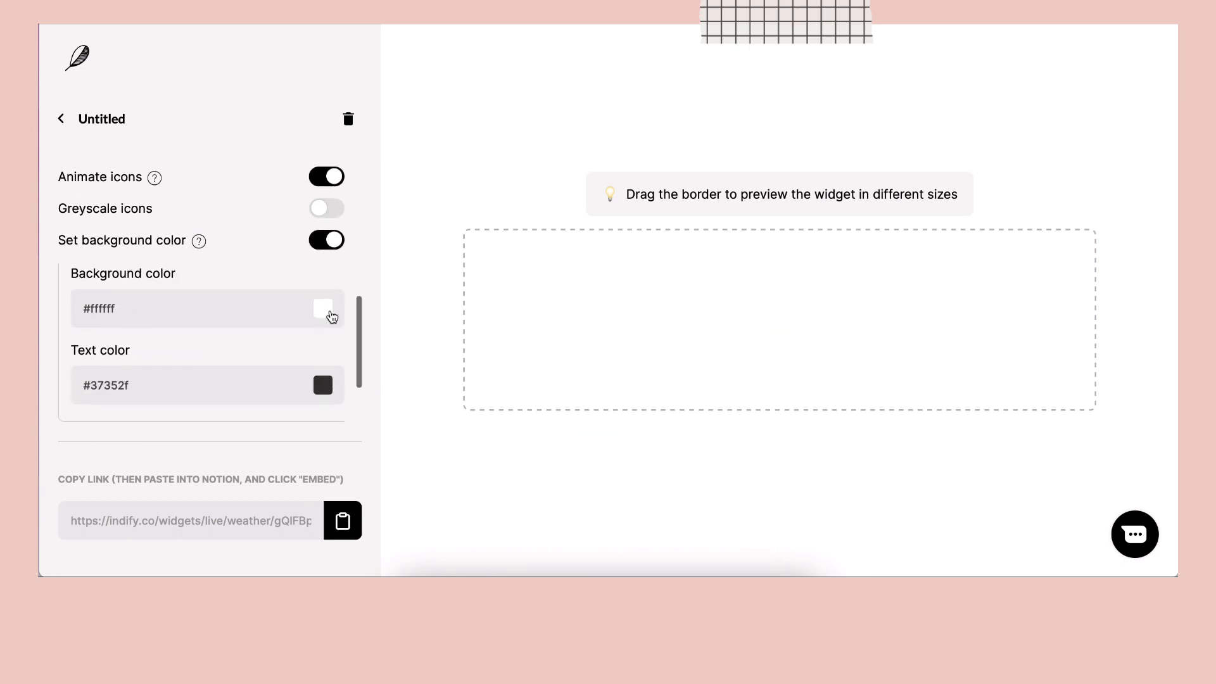
left_click(329, 311)
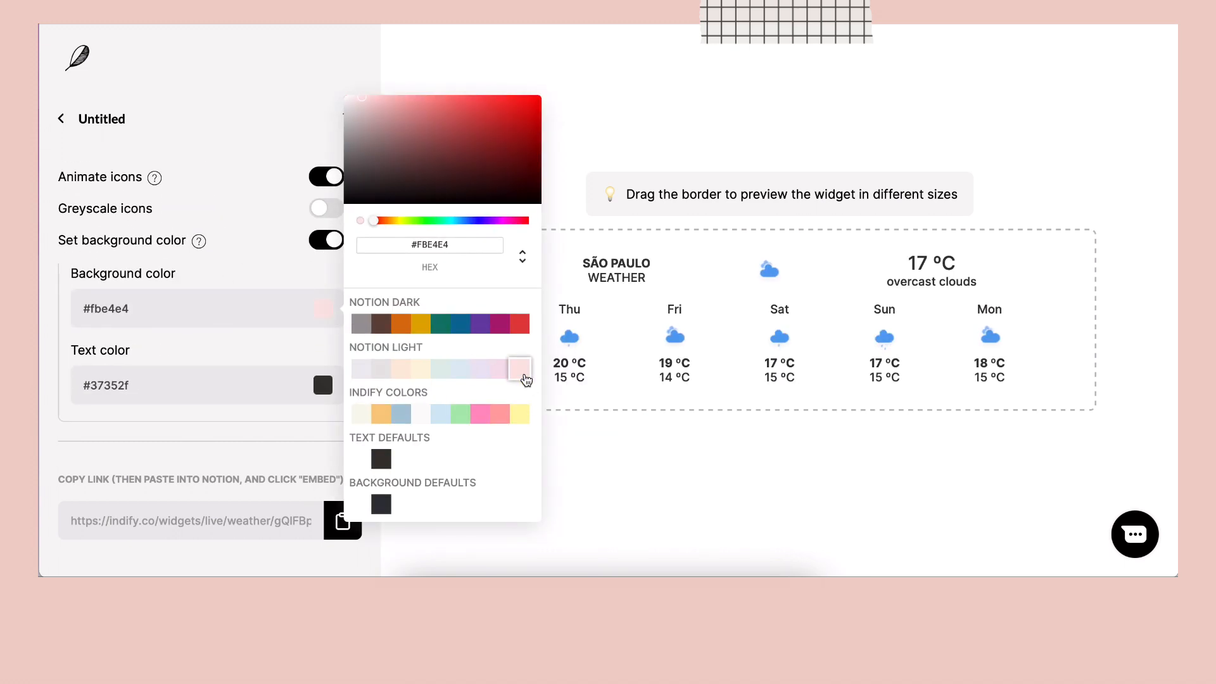
left_click(743, 480)
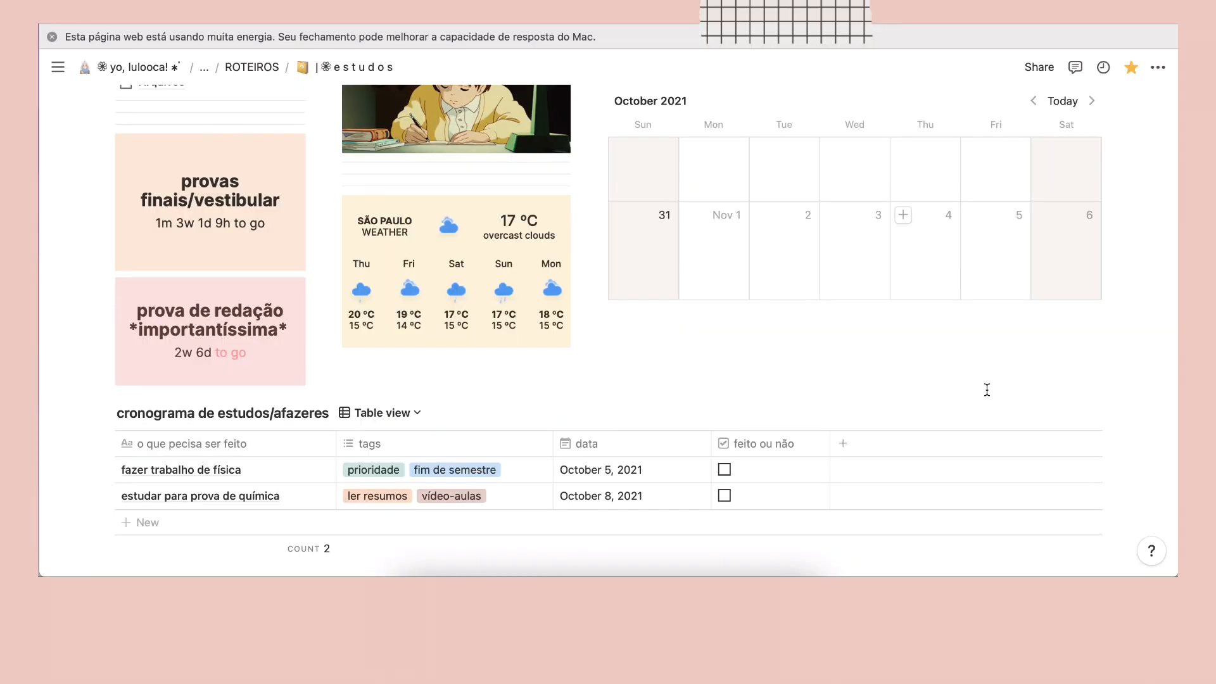
scroll(986, 390, "up", 10)
scroll(986, 399, "down", 8)
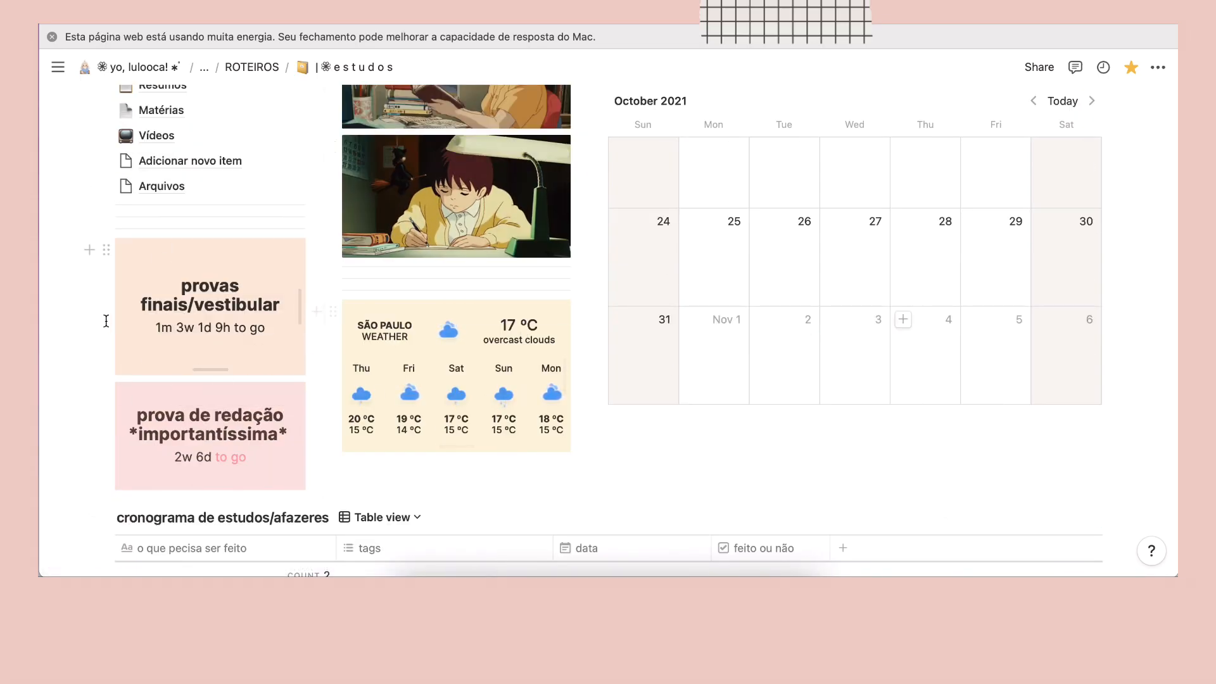
scroll(633, 317, "up", 10)
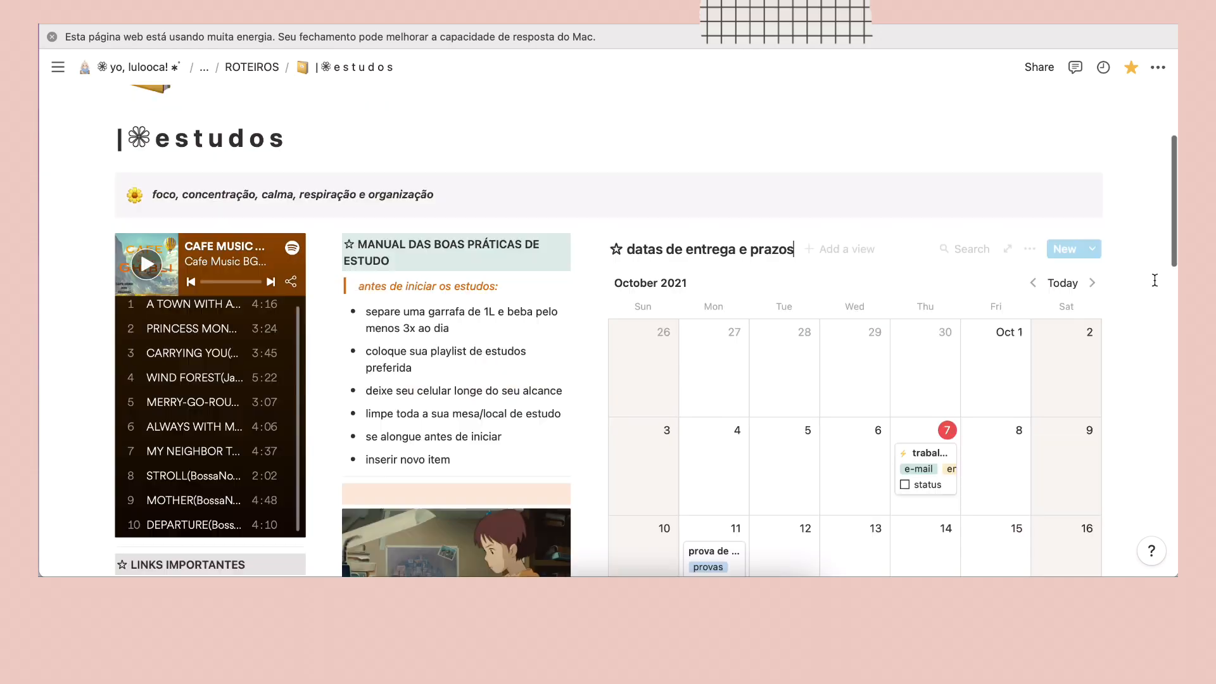
scroll(1014, 304, "down", 5)
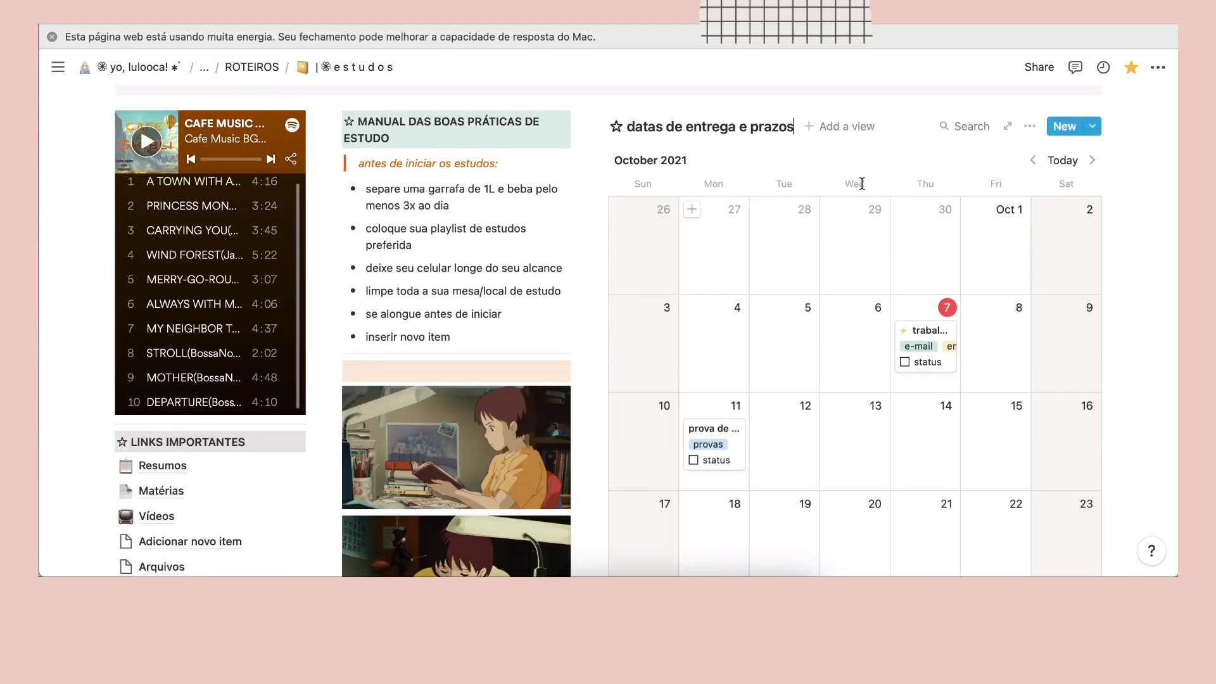
- Look over the October 2021 calendar "datas de entrega e prazos" and its existing entries on the study page
scroll(806, 122, "down", 3)
scroll(805, 117, "up", 2)
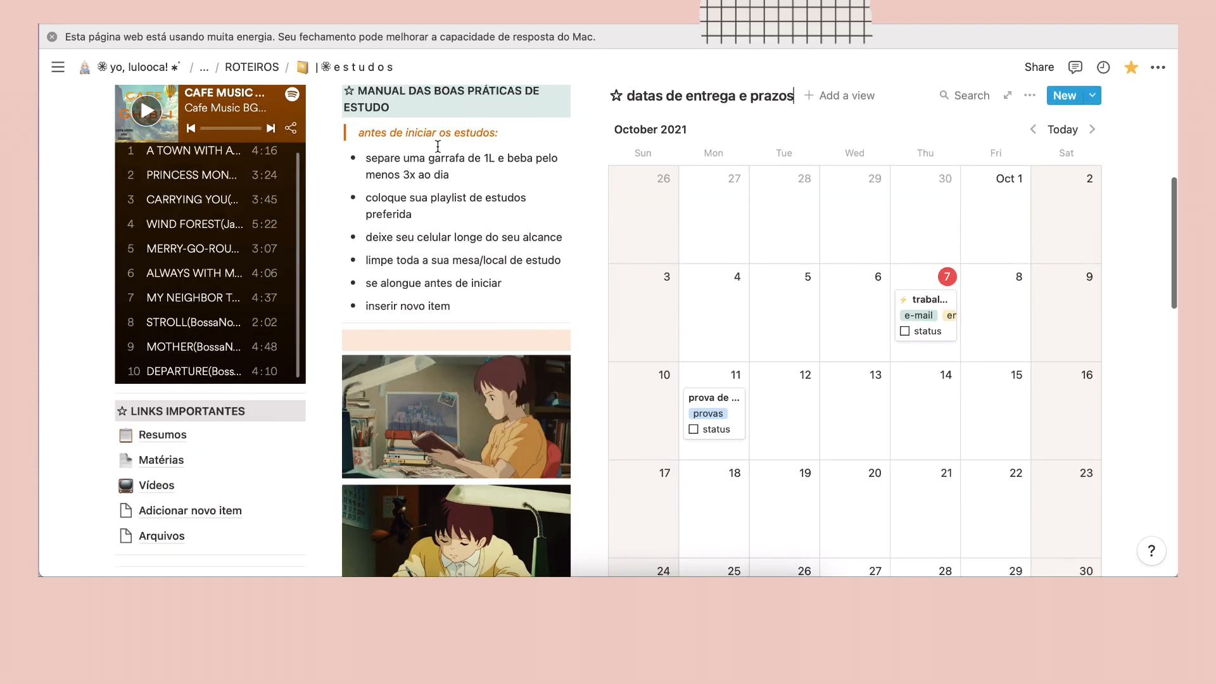
scroll(710, 161, "up", 1)
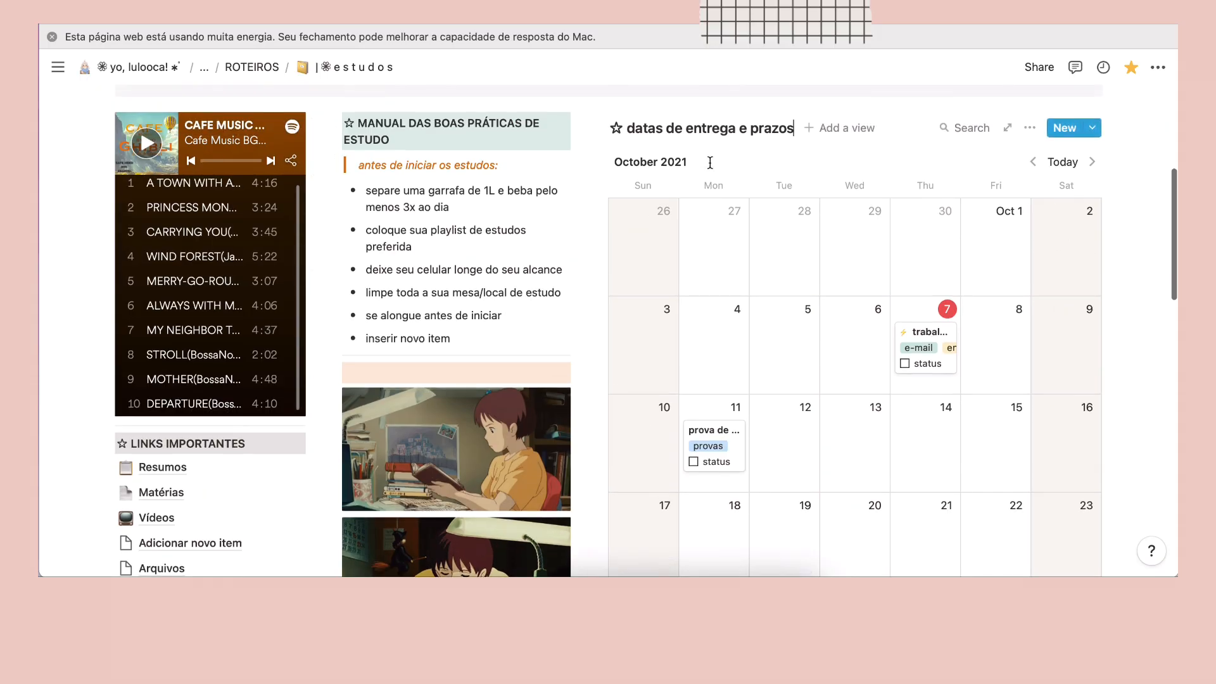
scroll(714, 185, "down", 2)
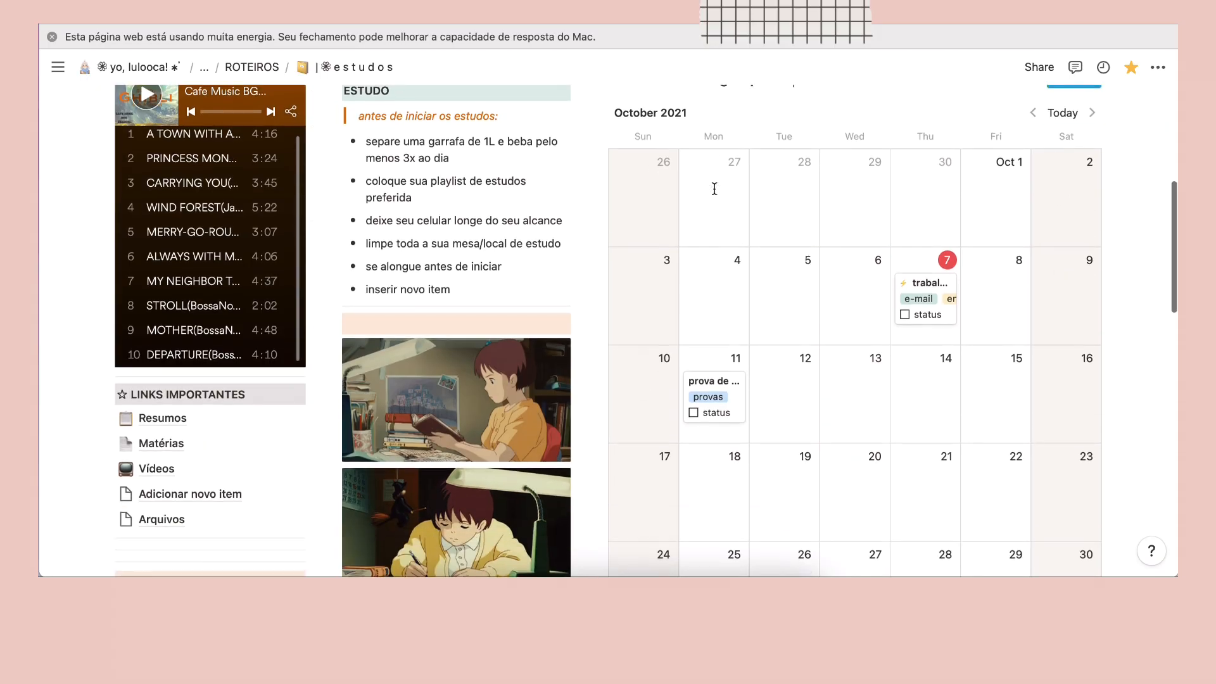
scroll(714, 188, "up", 3)
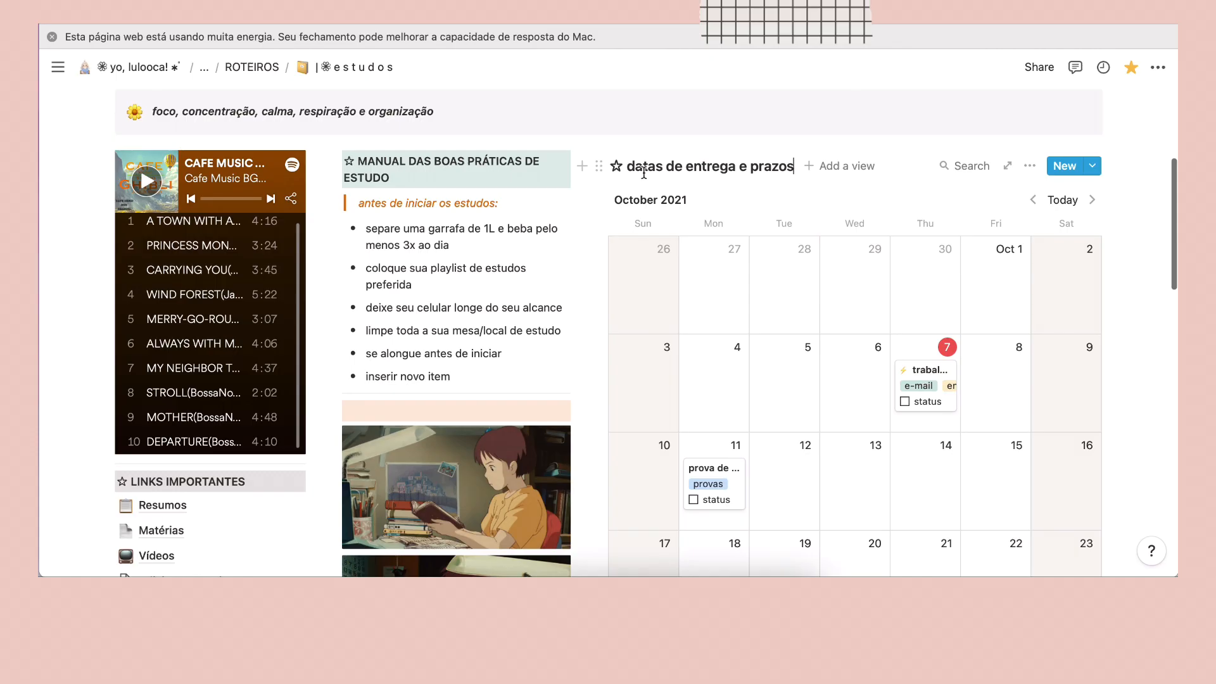
scroll(643, 173, "down", 2)
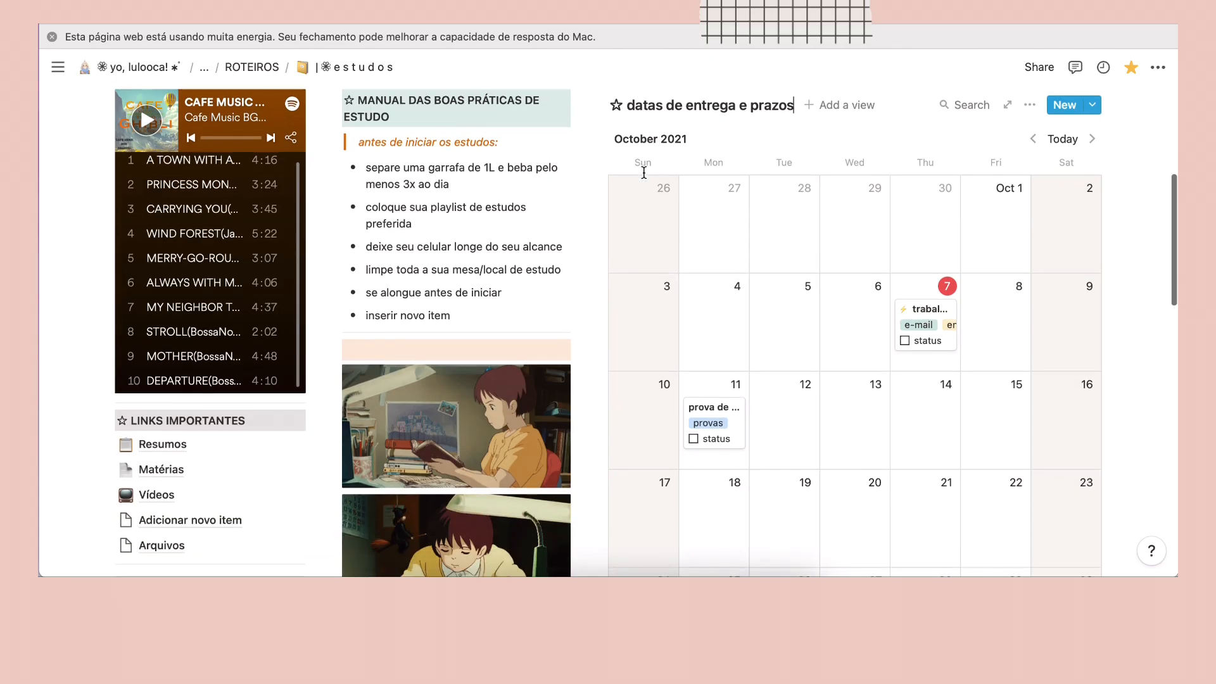
scroll(643, 172, "down", 1)
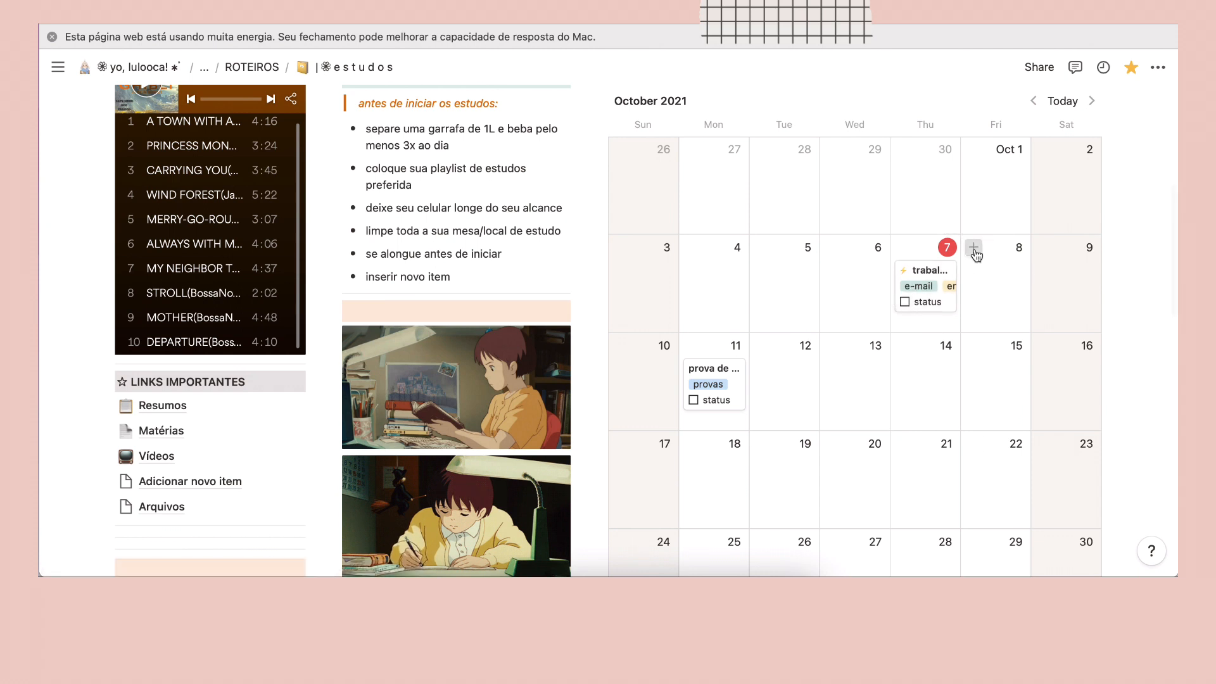
- Add a calendar entry named "item" on October 8, 2021 and tag it e-mail and provas
left_click(974, 247)
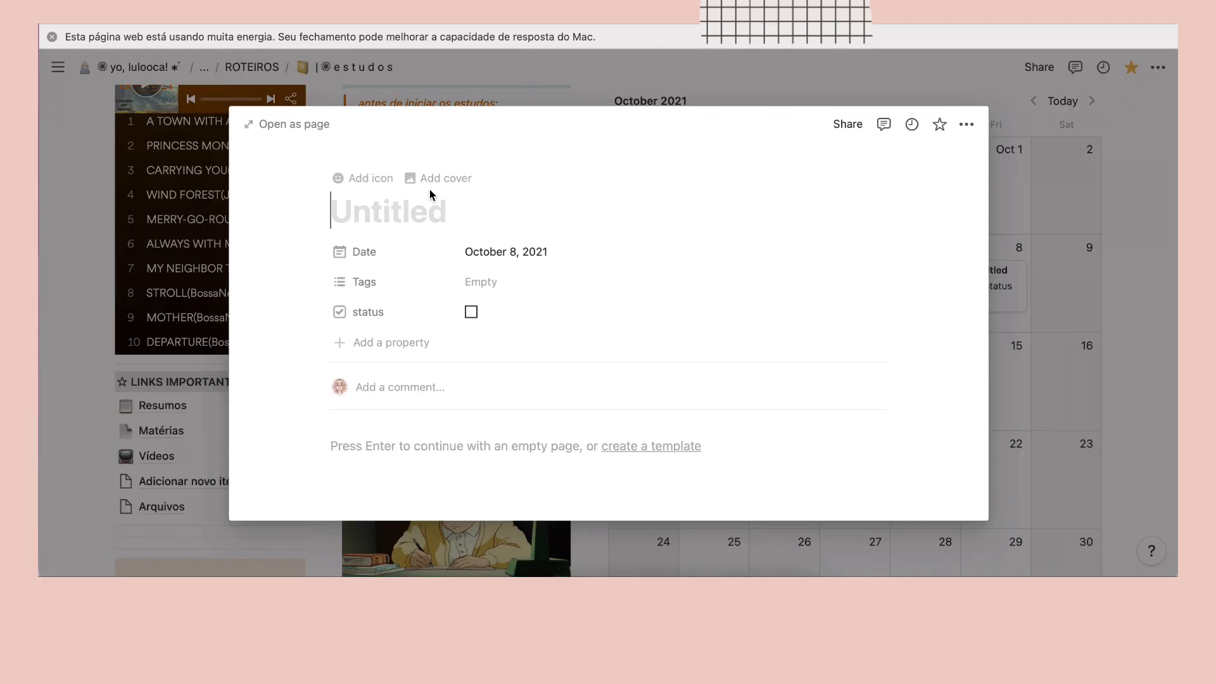
type("item")
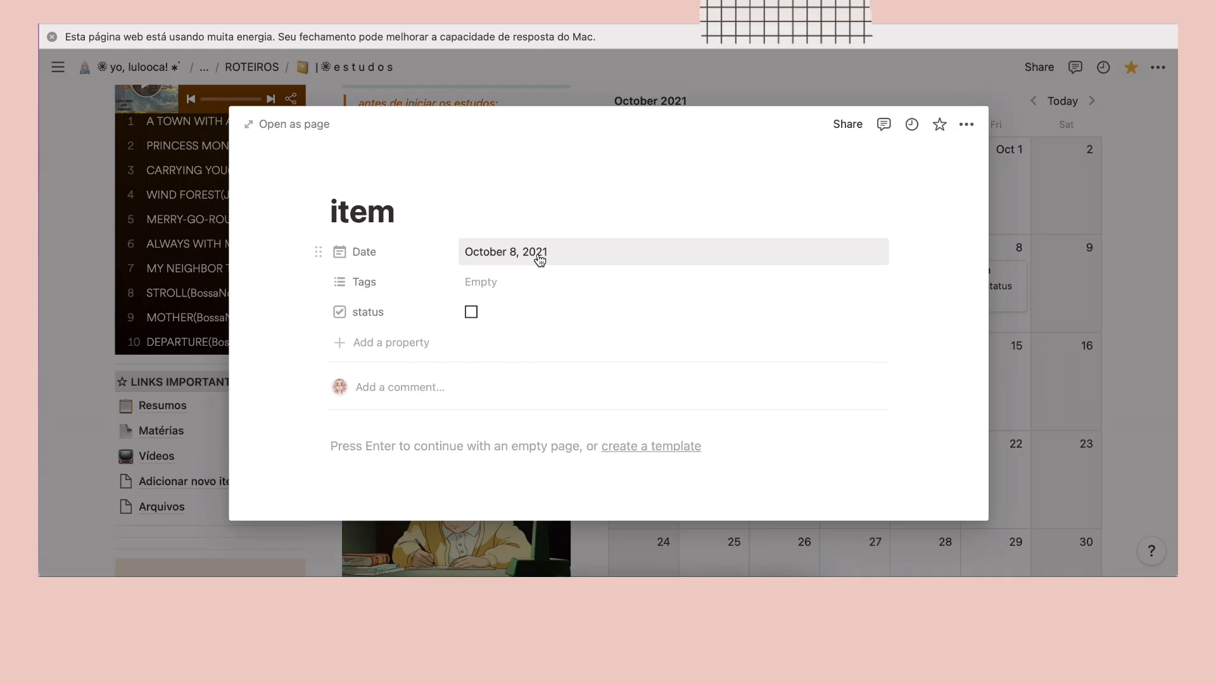
left_click(483, 290)
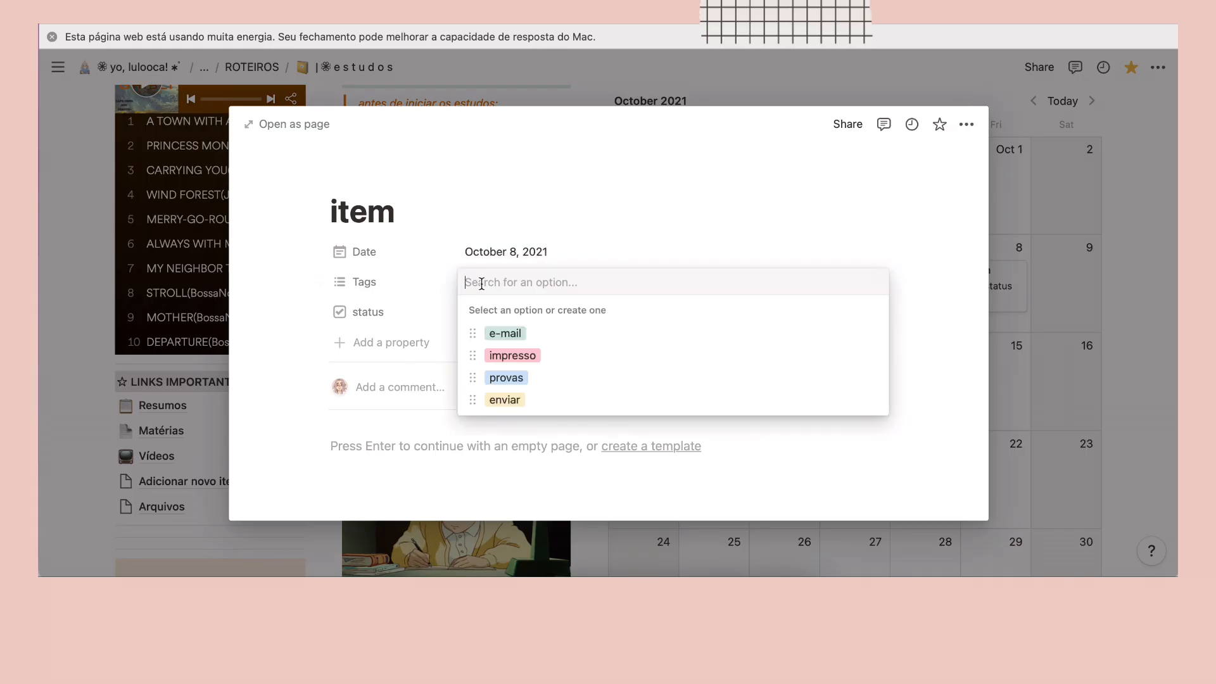
left_click(514, 339)
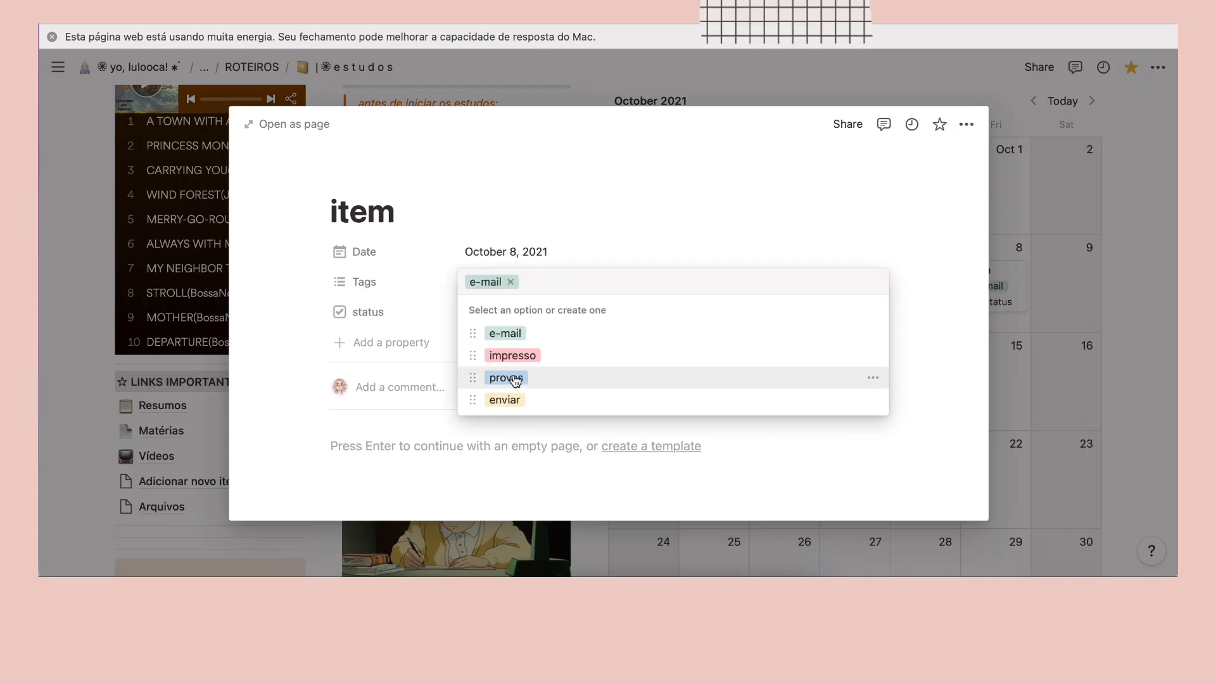
left_click(513, 380)
left_click(391, 310)
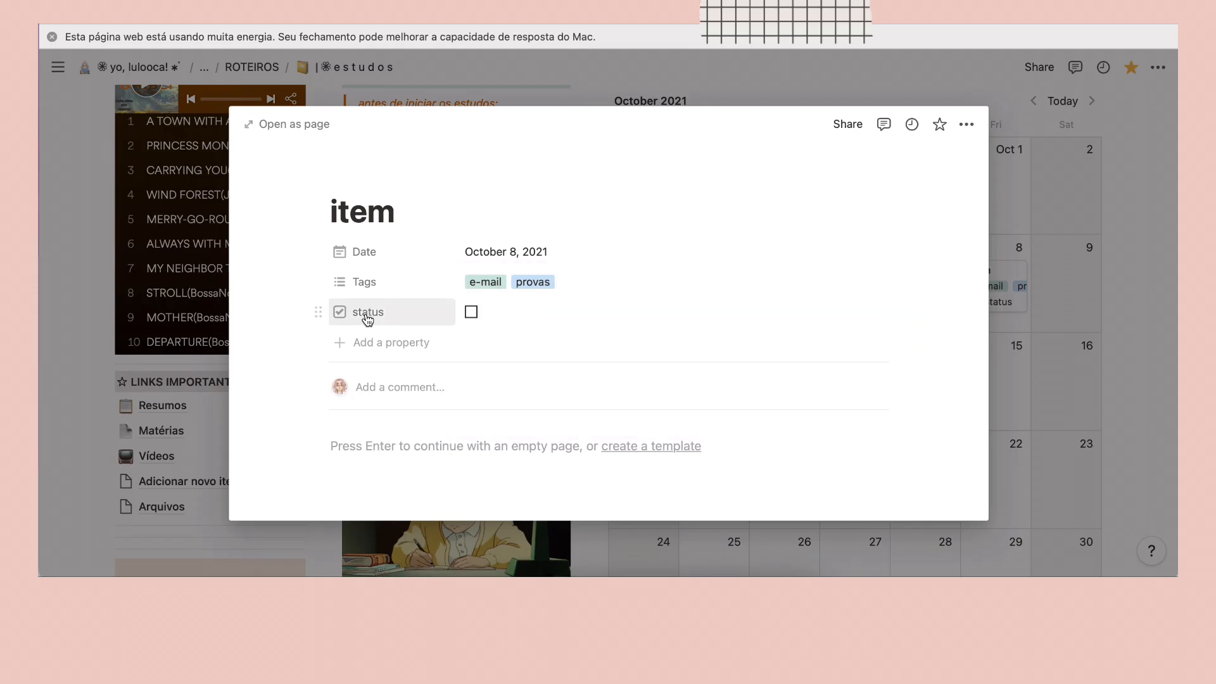
- View the property types available for the new entry's status property and close the entry without changing the type
left_click(380, 311)
mouse_move(376, 405)
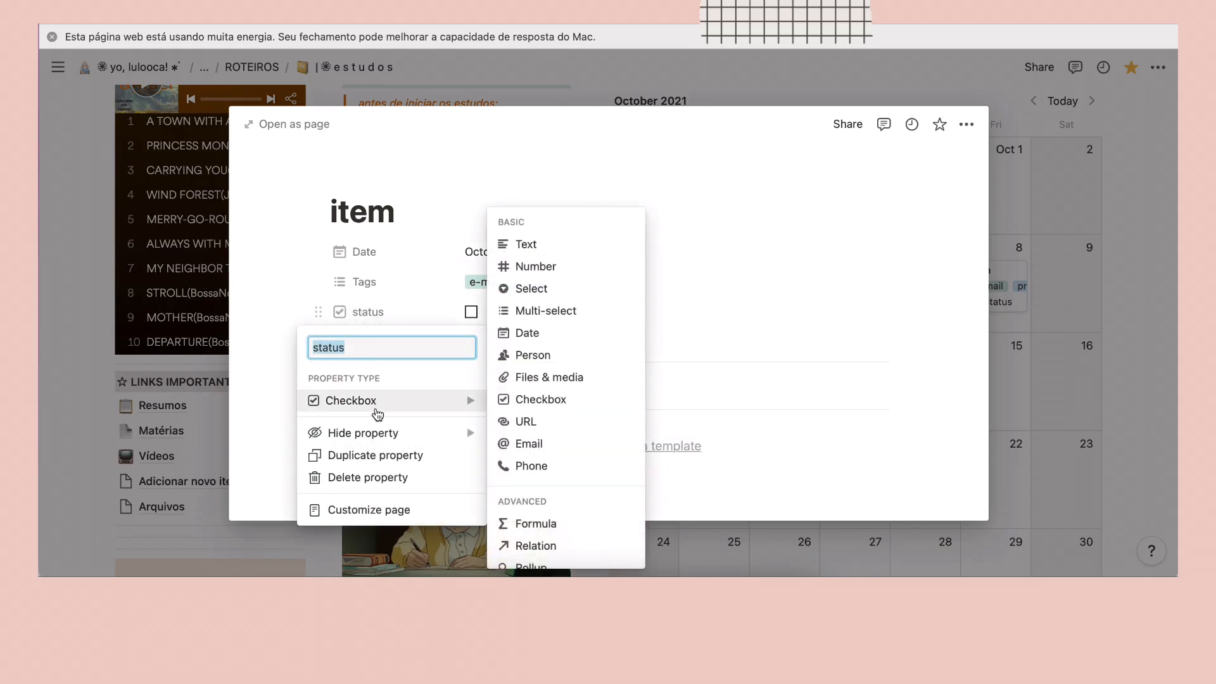
left_click_drag(585, 332, 645, 245)
left_click(484, 301)
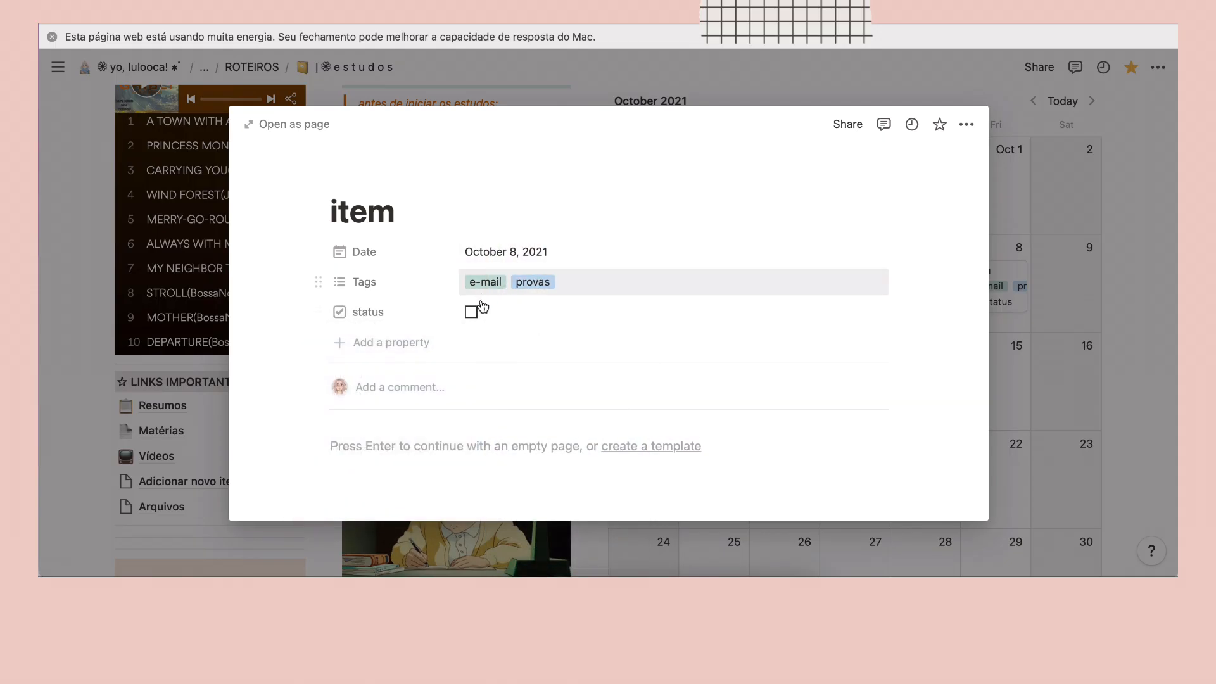
left_click(1158, 370)
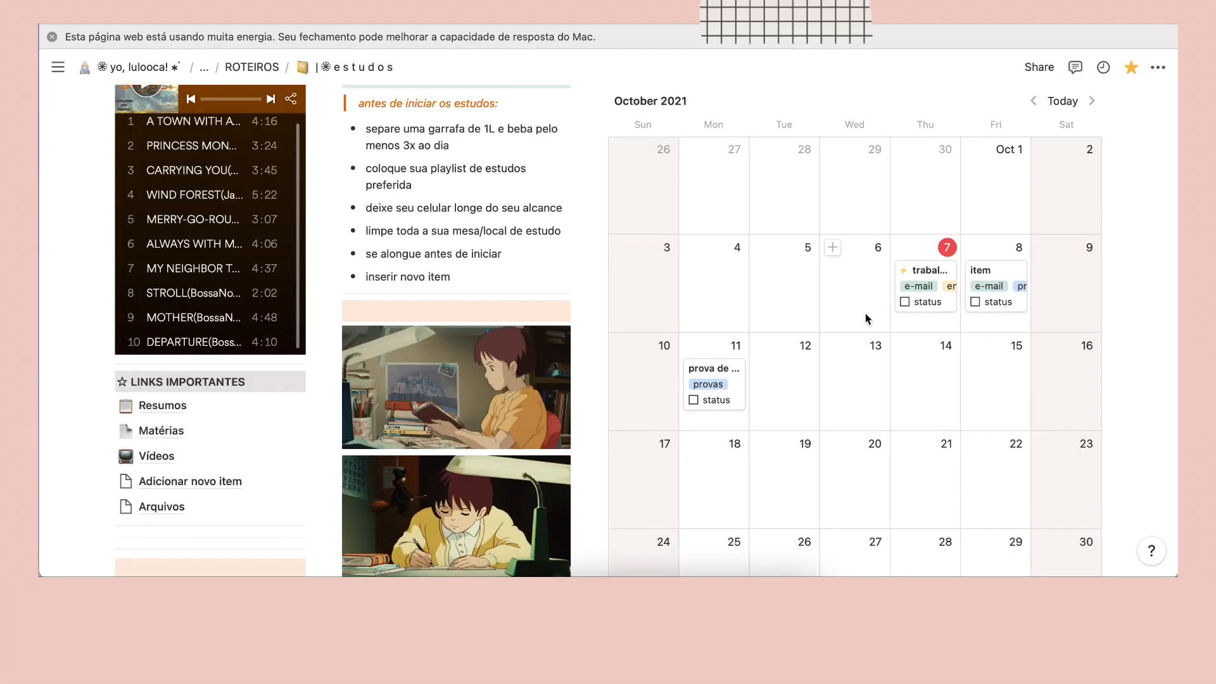
- Check off Item 1, Item 2 and Item 3 inside the "trabalho de física" entry and tick its status on the calendar
left_click(924, 274)
scroll(601, 336, "up", 1)
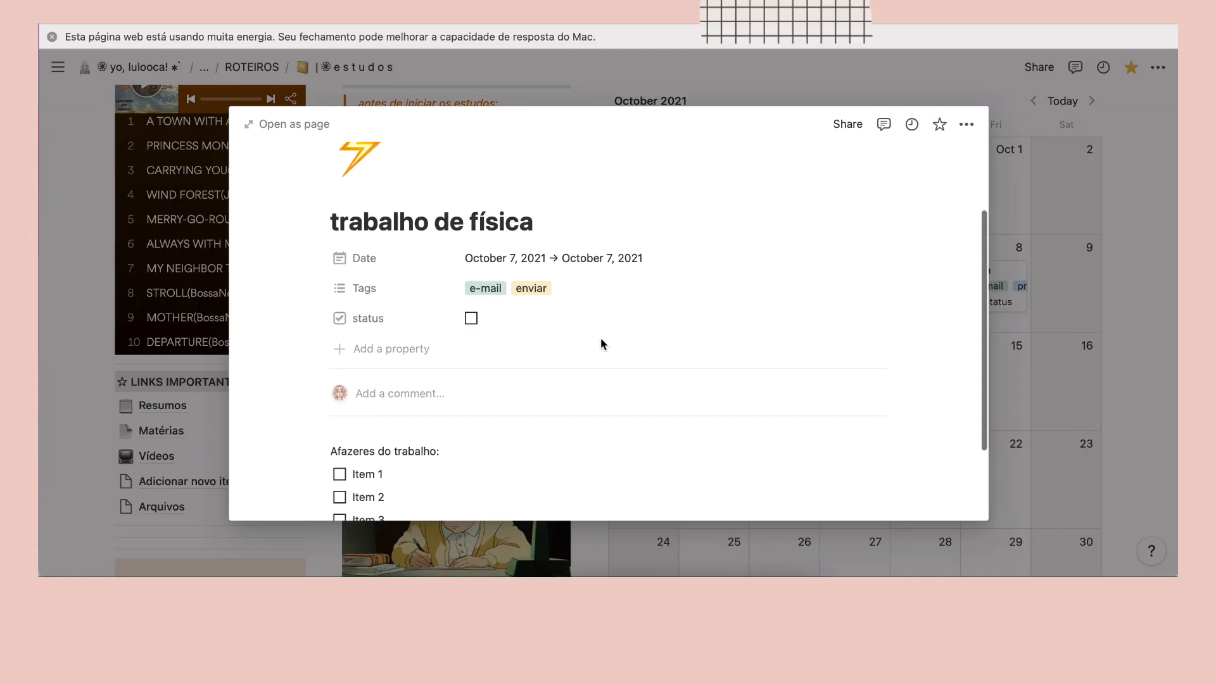
scroll(722, 433, "down", 3)
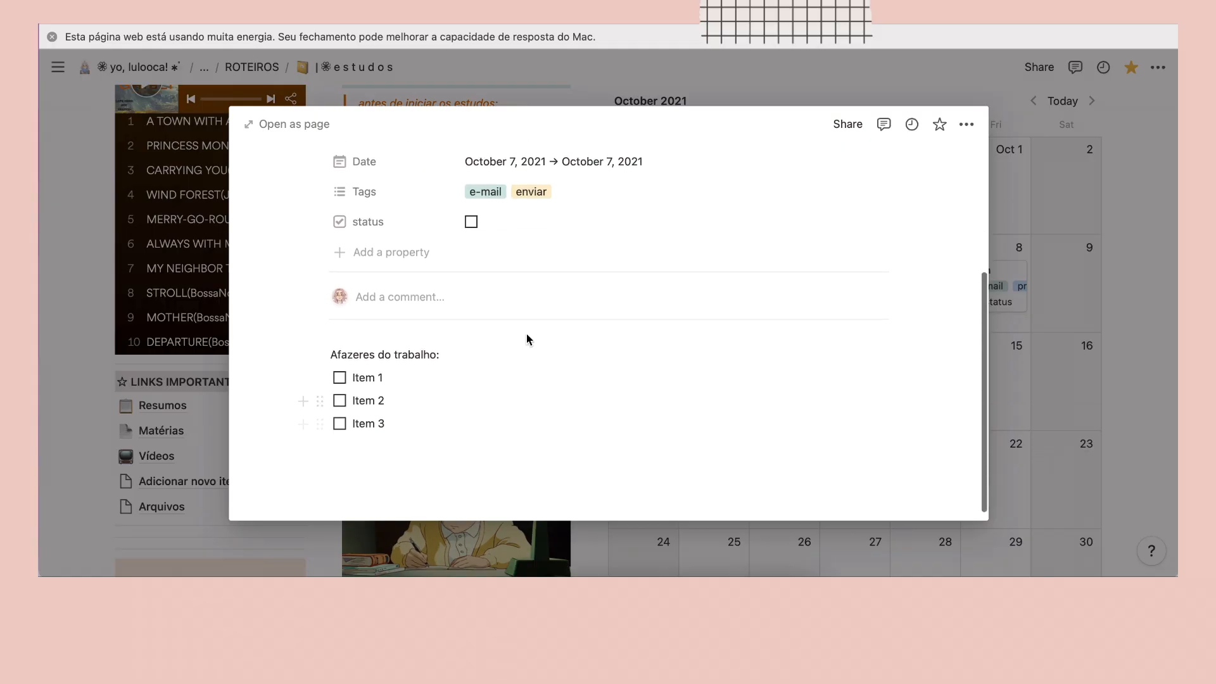
scroll(526, 334, "up", 3)
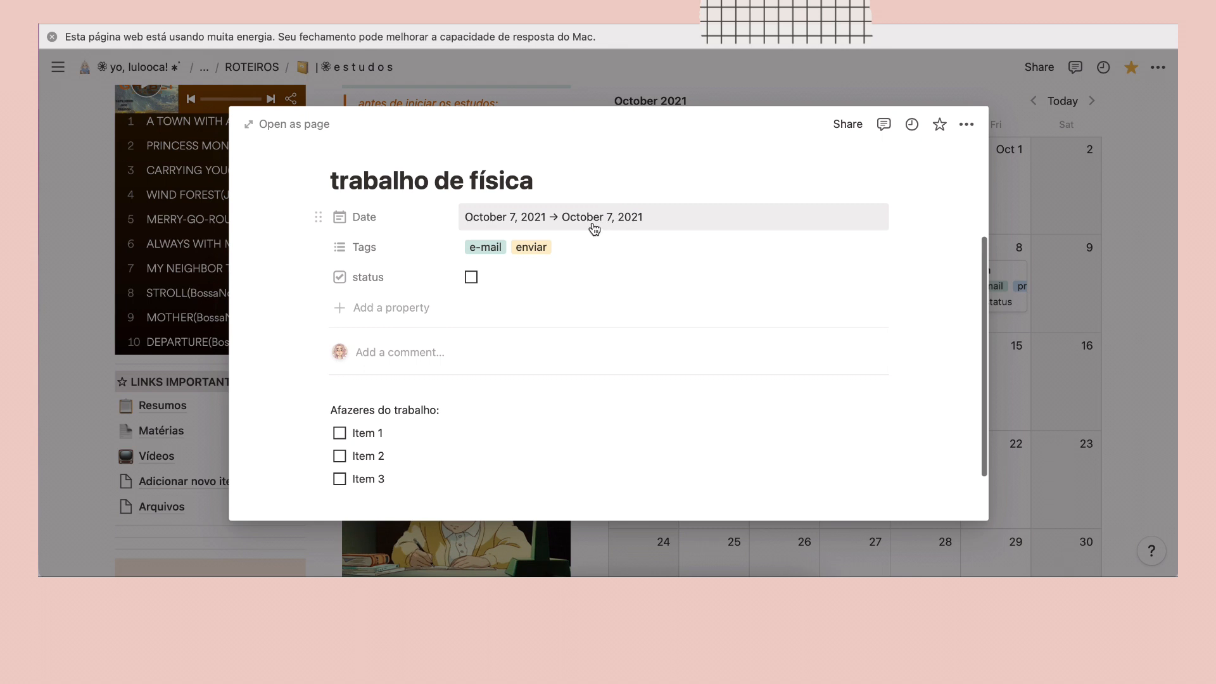
scroll(592, 231, "down", 2)
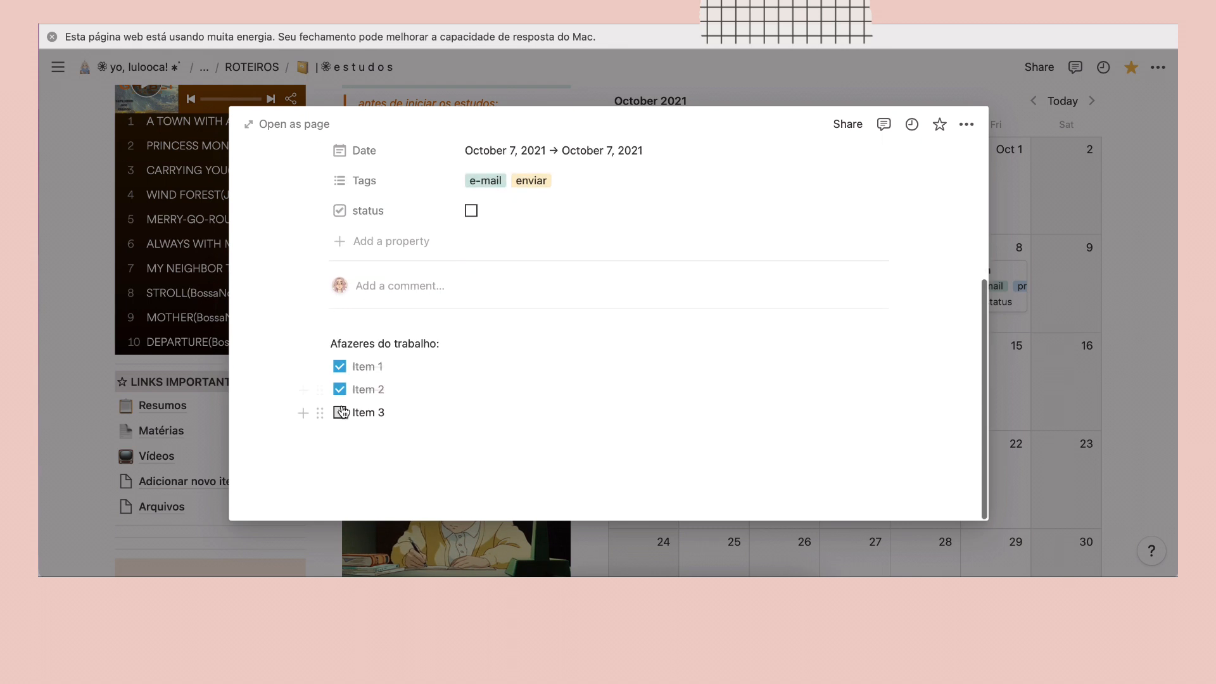
scroll(500, 373, "up", 3)
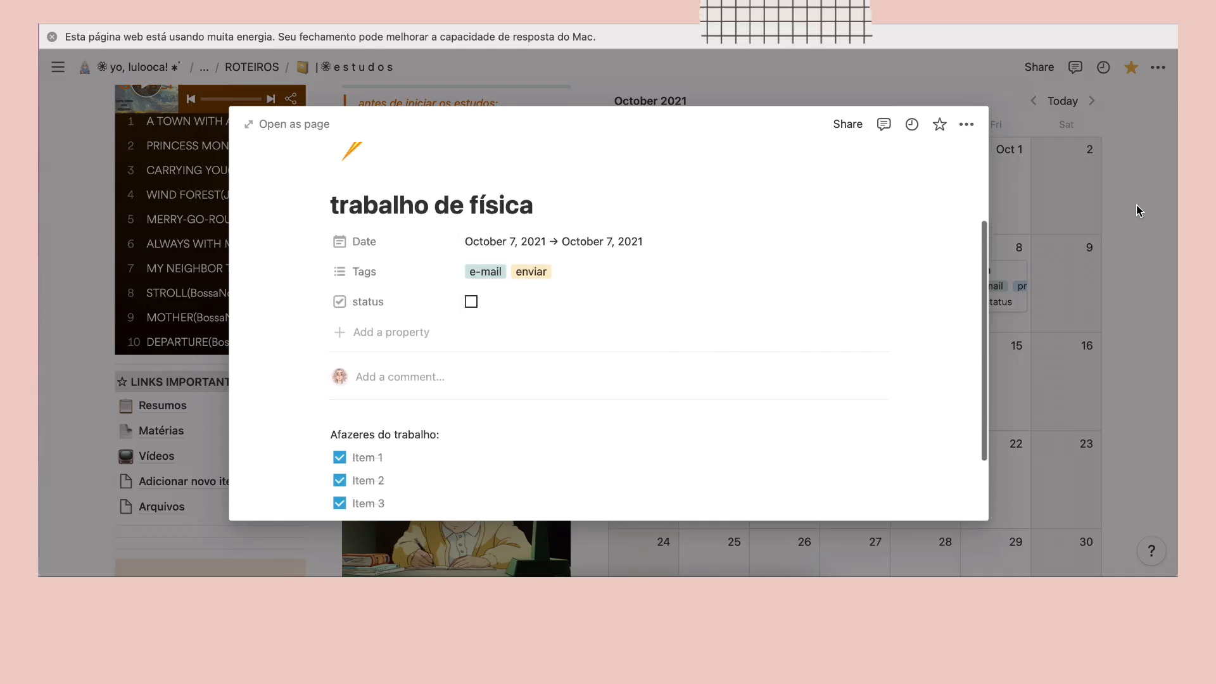
key("Escape")
left_click(905, 302)
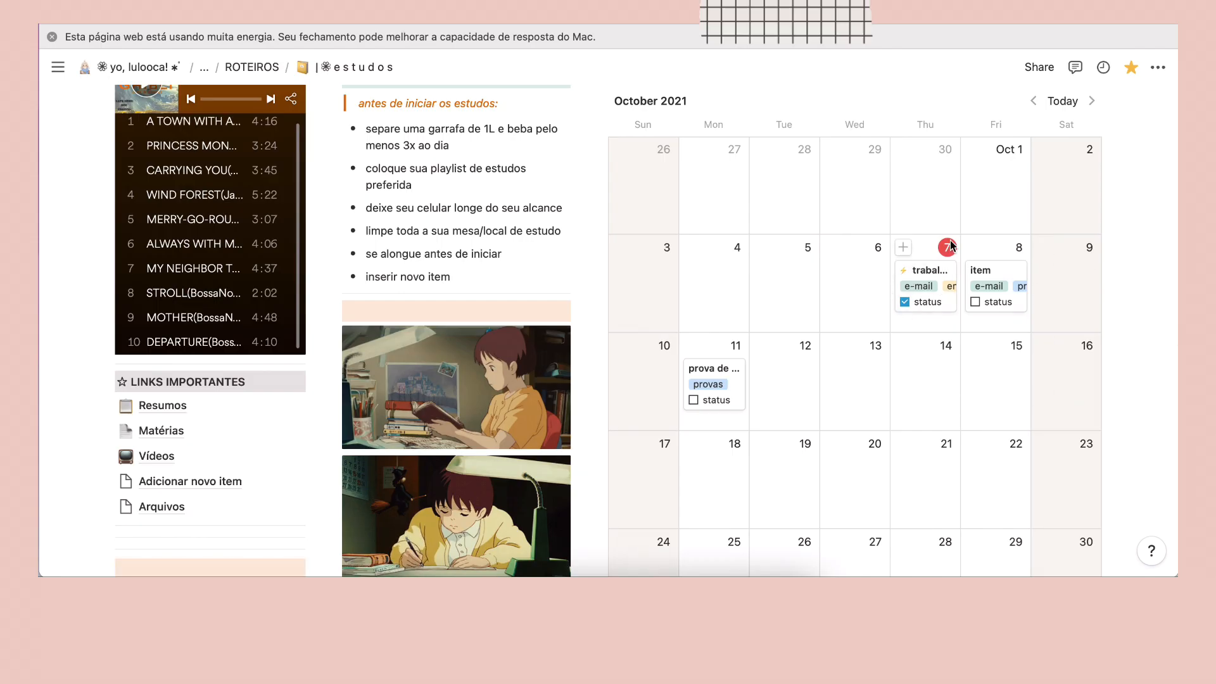
- Open the chemistry exam entry on October 11 to review its date, tags and status, and close it
scroll(828, 301, "up", 2)
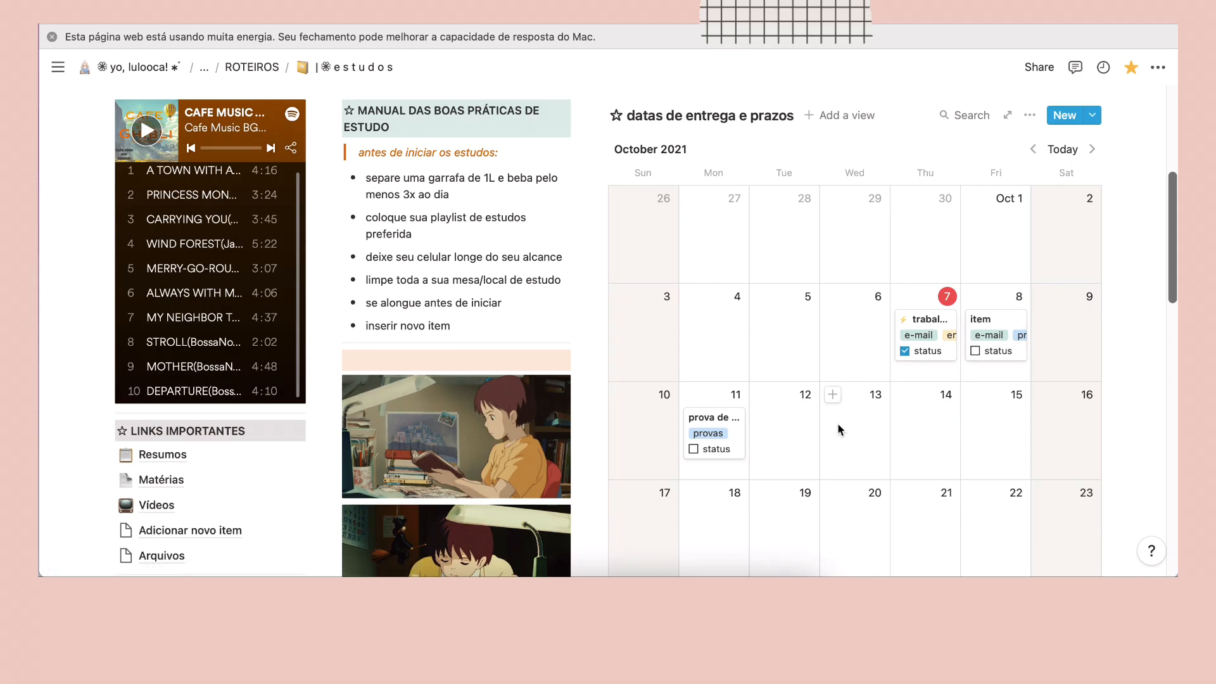
scroll(838, 430, "down", 2)
left_click(693, 387)
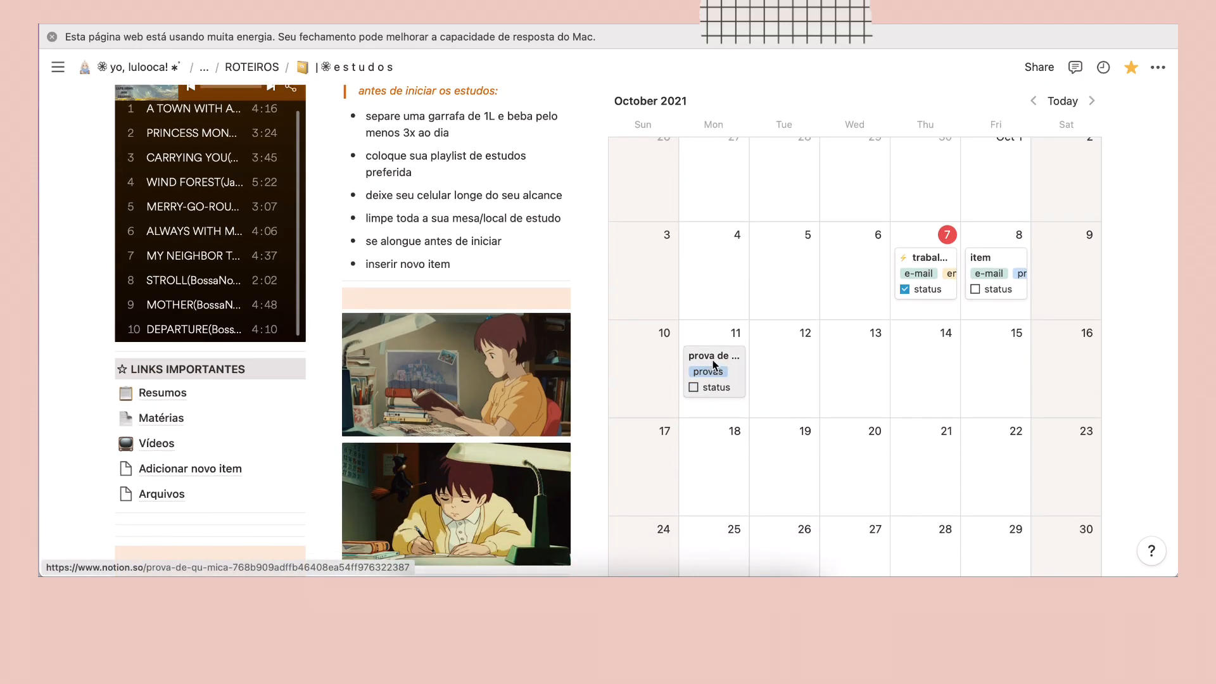
left_click(697, 356)
scroll(591, 326, "down", 3)
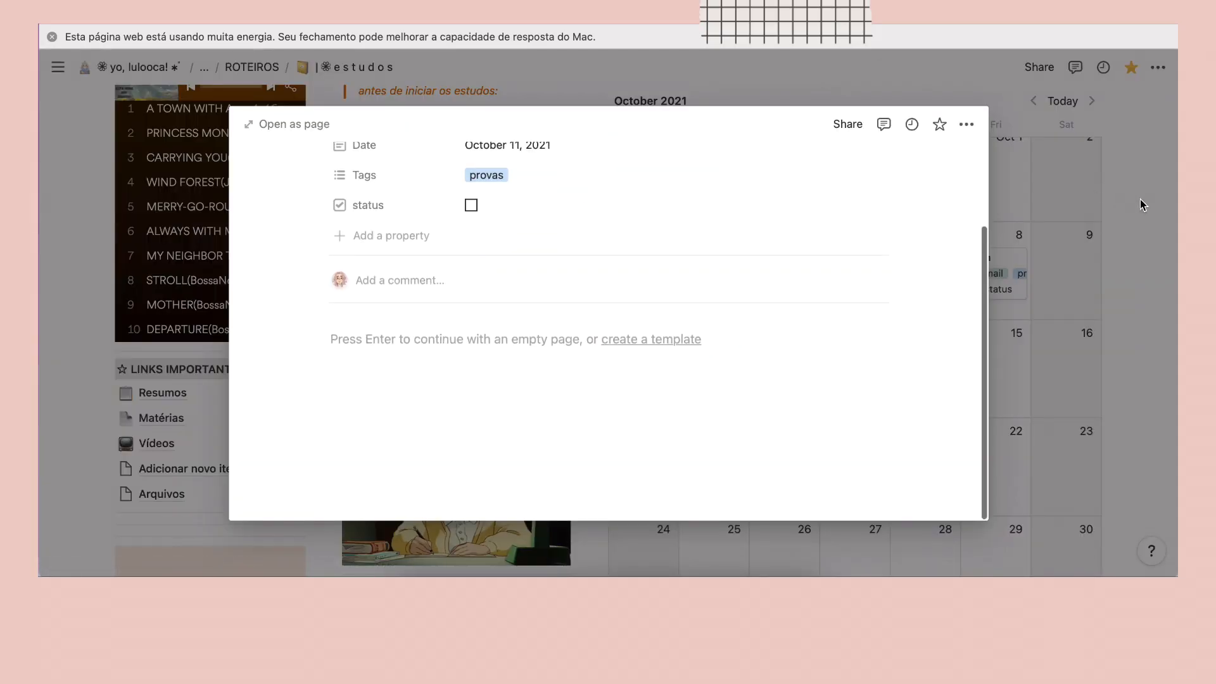
left_click(1140, 199)
- Compare the deadlines calendar with the "cronograma de estudos/afazeres" table and the weekly checklists beneath it
scroll(1020, 223, "down", 8)
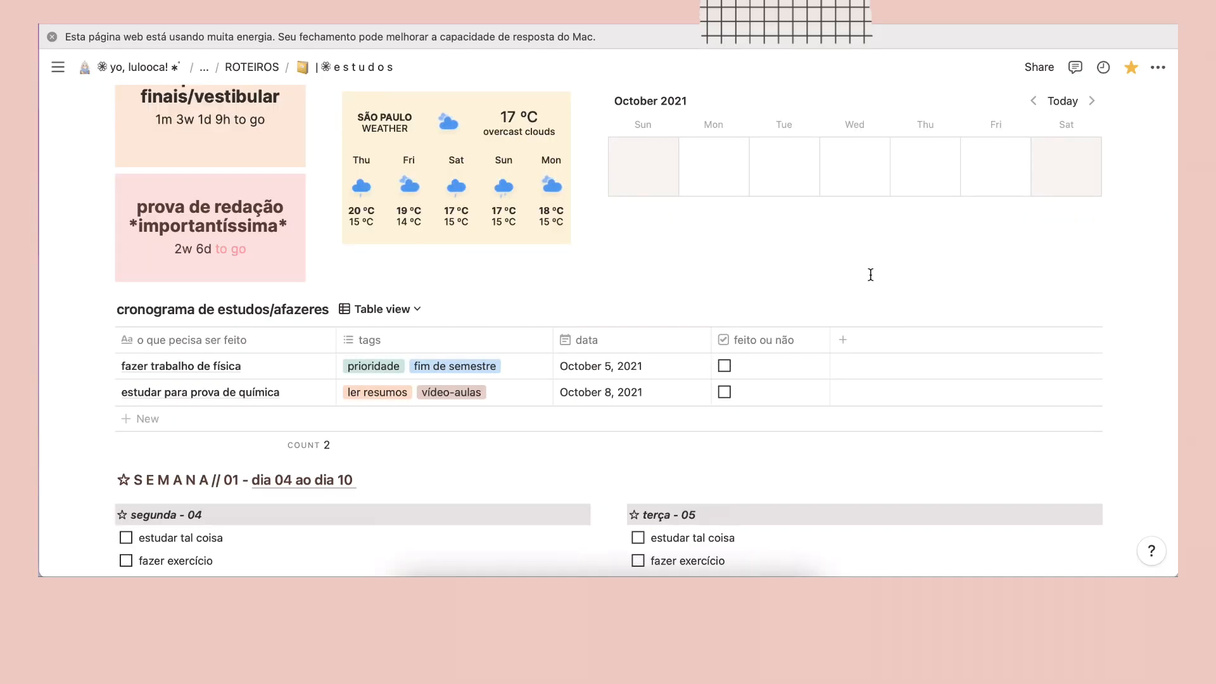
scroll(871, 274, "down", 3)
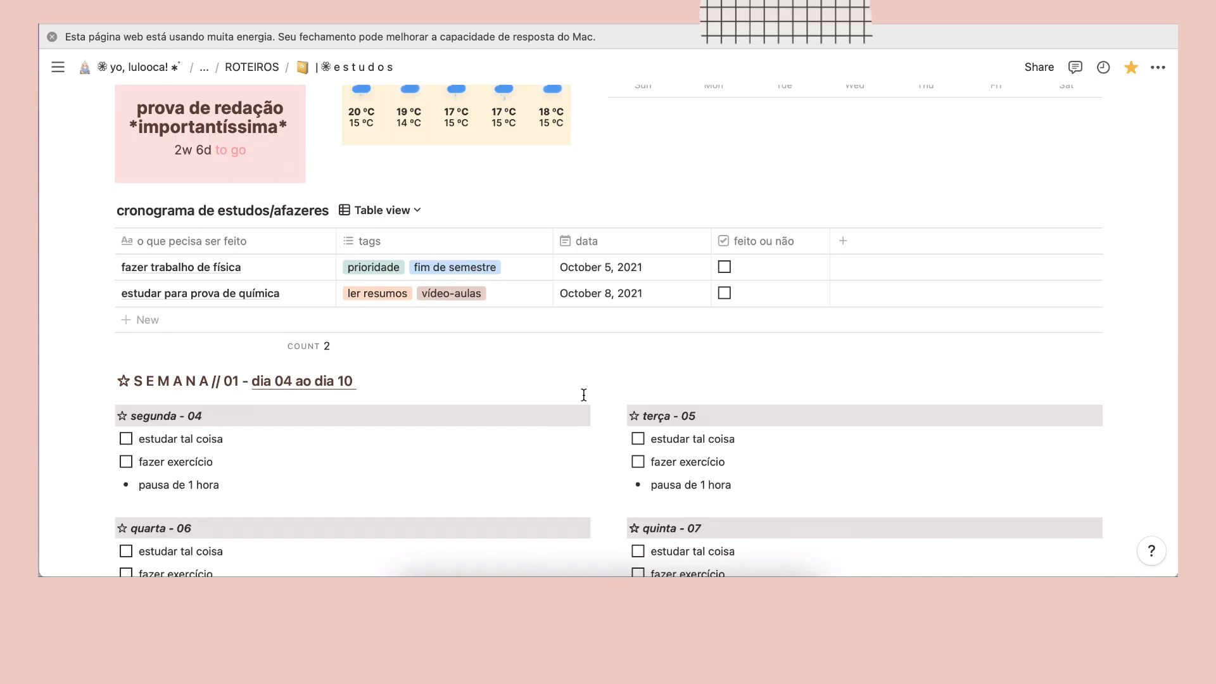
scroll(584, 395, "up", 10)
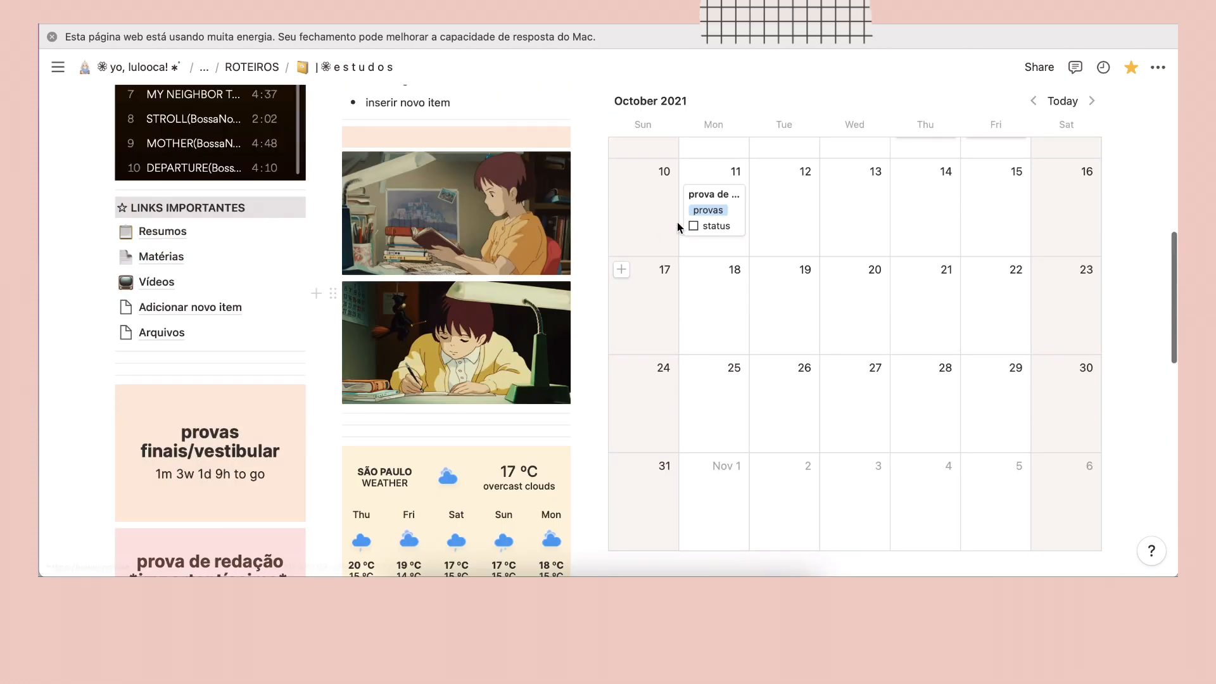
scroll(803, 342, "down", 8)
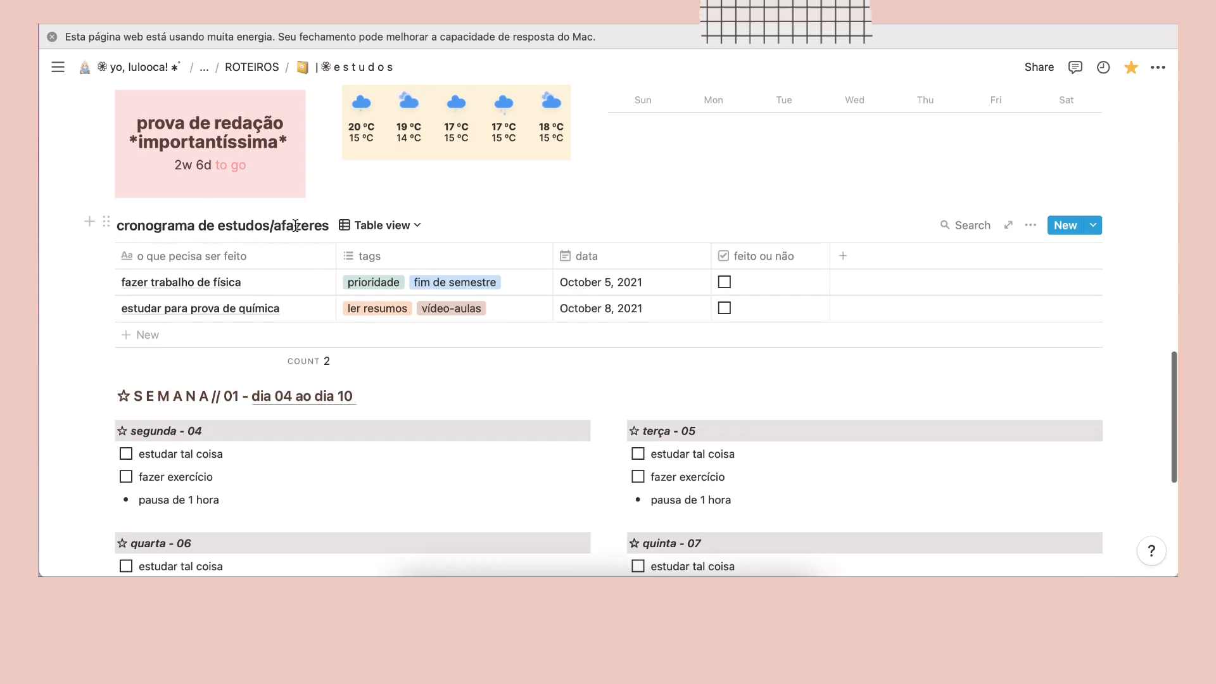
scroll(754, 272, "up", 5)
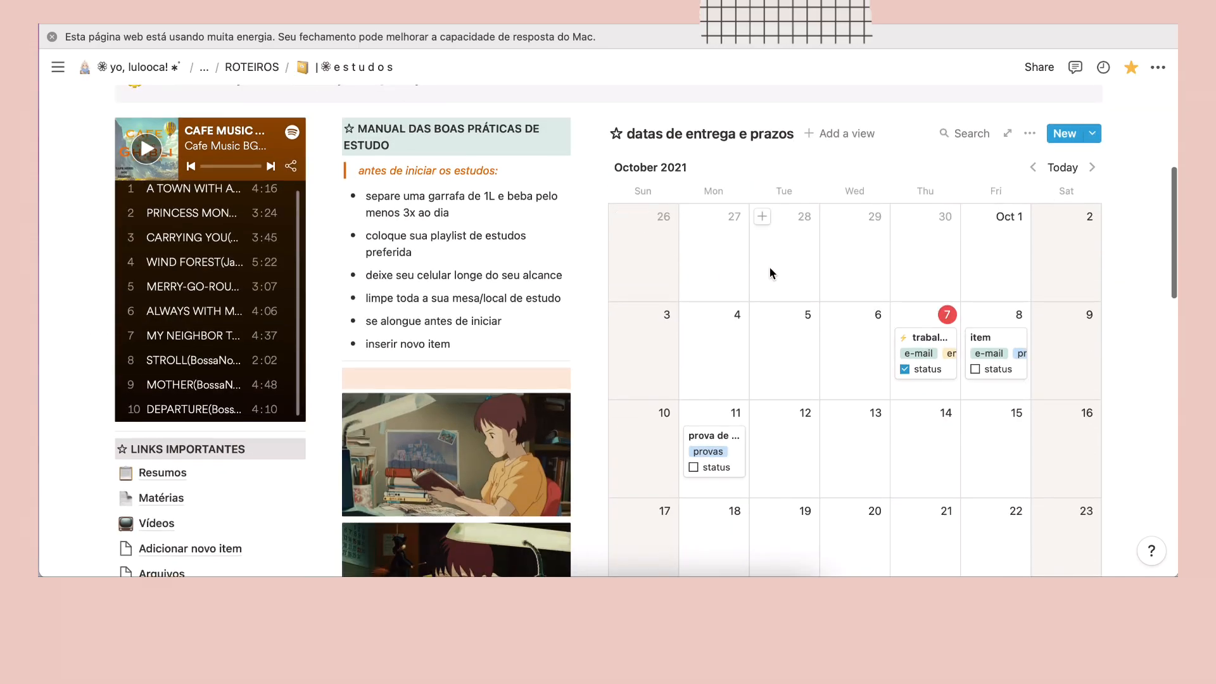
scroll(771, 271, "down", 1)
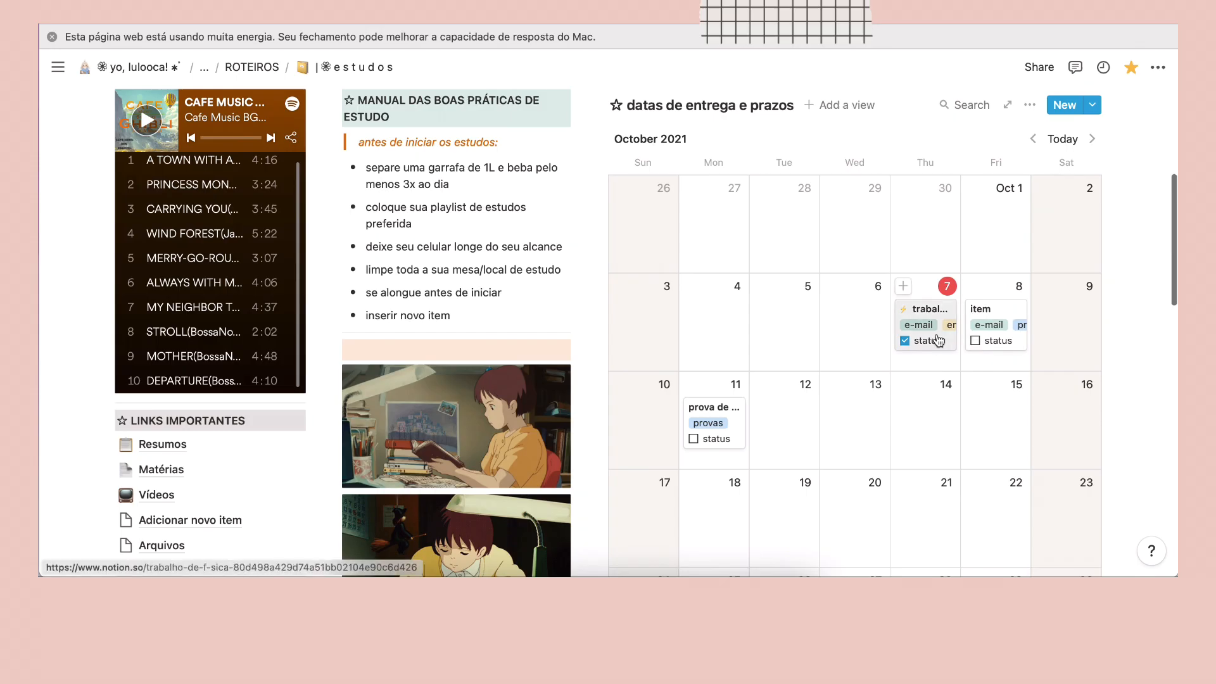
scroll(788, 345, "down", 10)
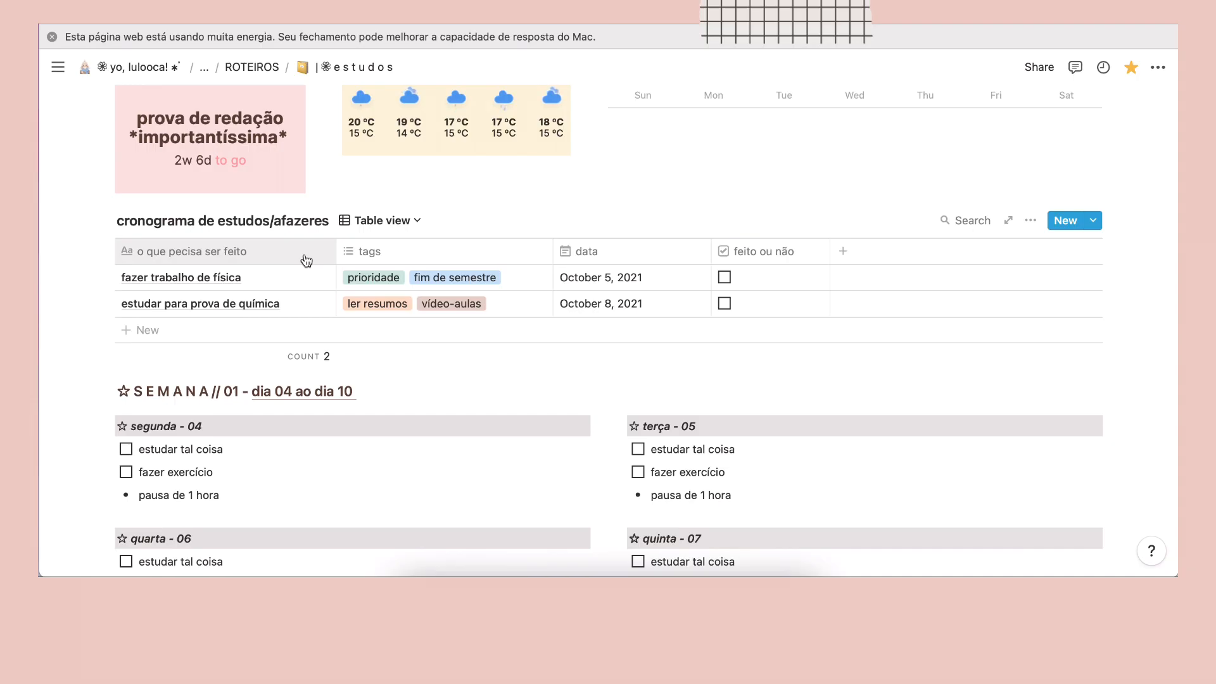
scroll(306, 260, "up", 7)
scroll(1069, 207, "down", 3)
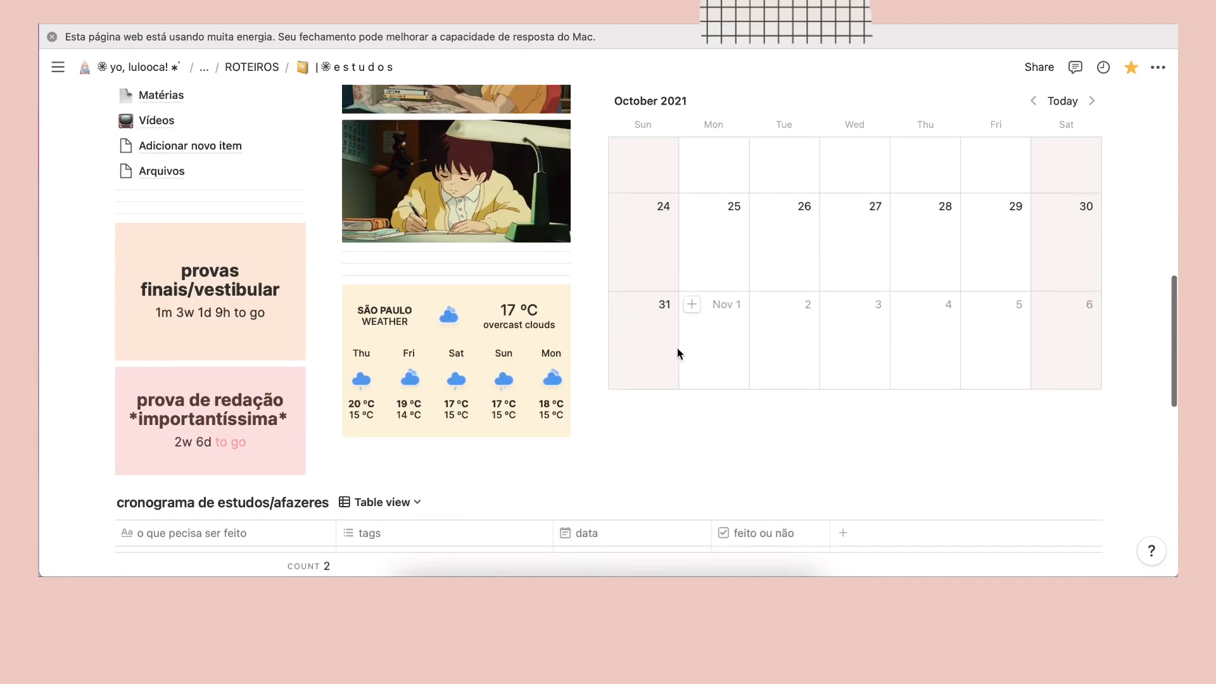
scroll(678, 348, "down", 3)
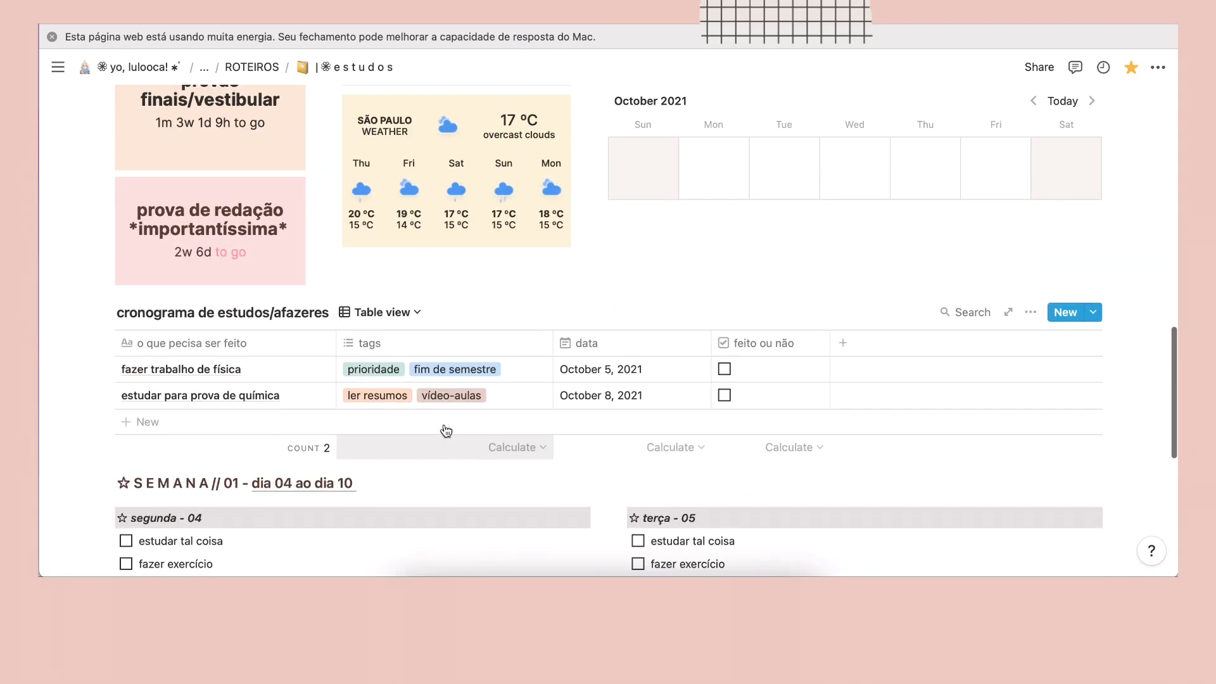
scroll(446, 431, "up", 4)
scroll(688, 237, "down", 3)
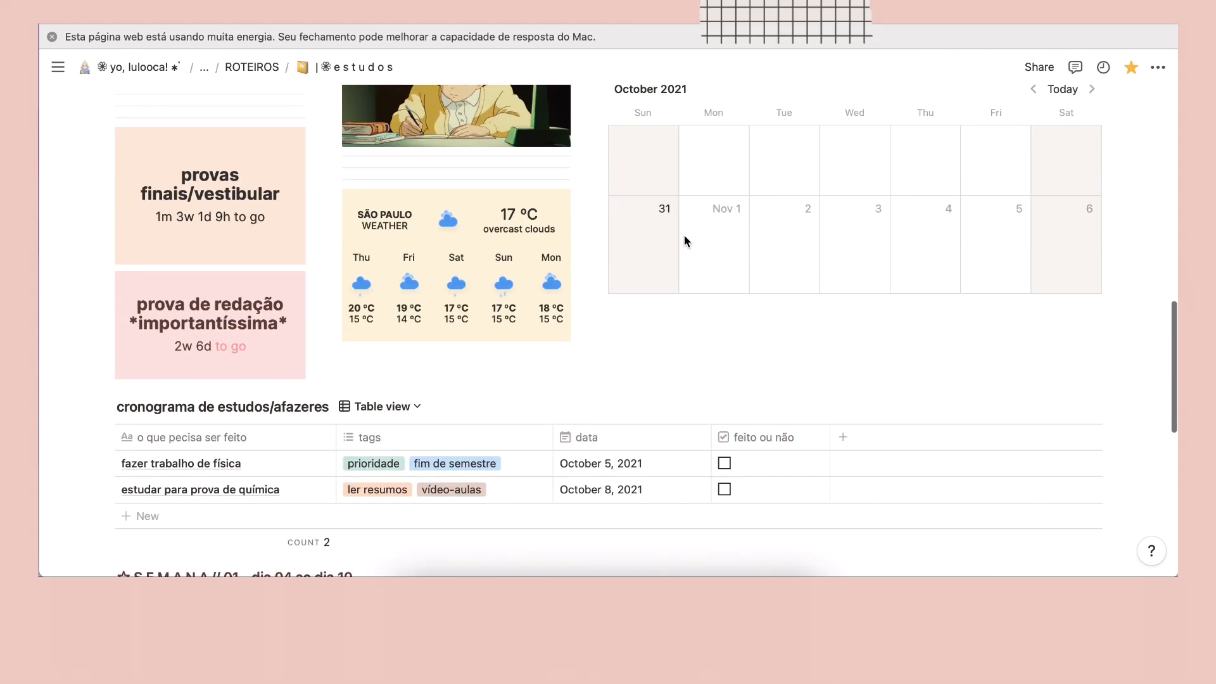
scroll(481, 415, "up", 6)
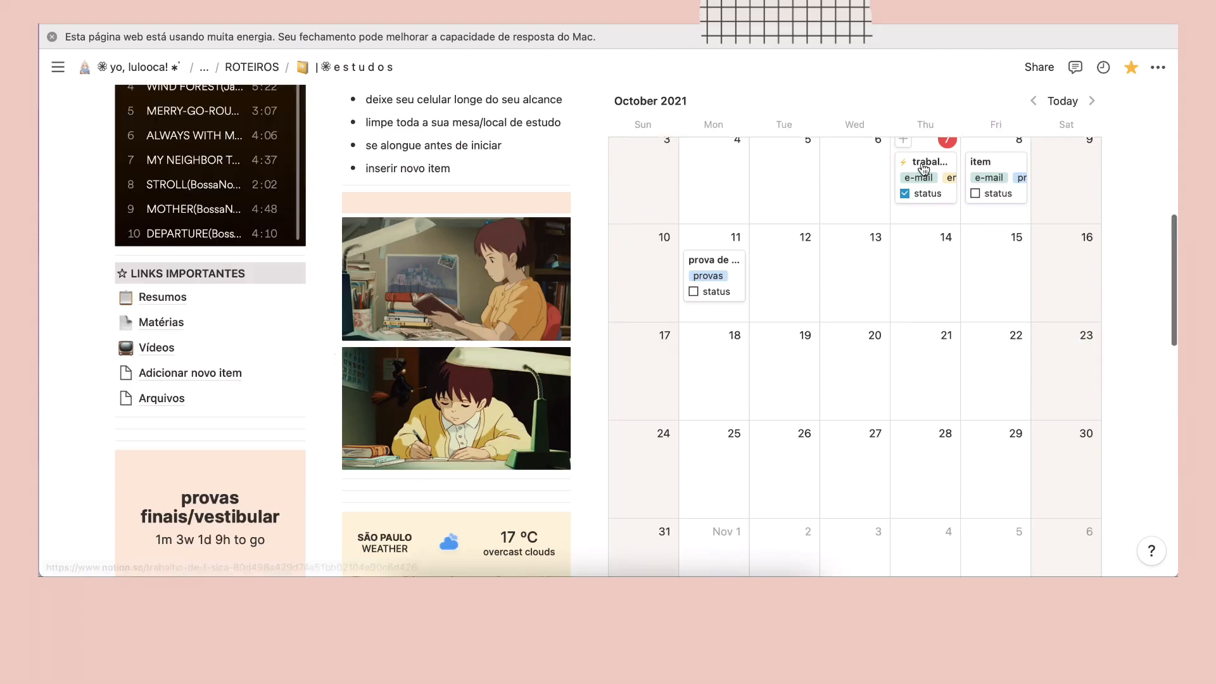
scroll(535, 365, "down", 7)
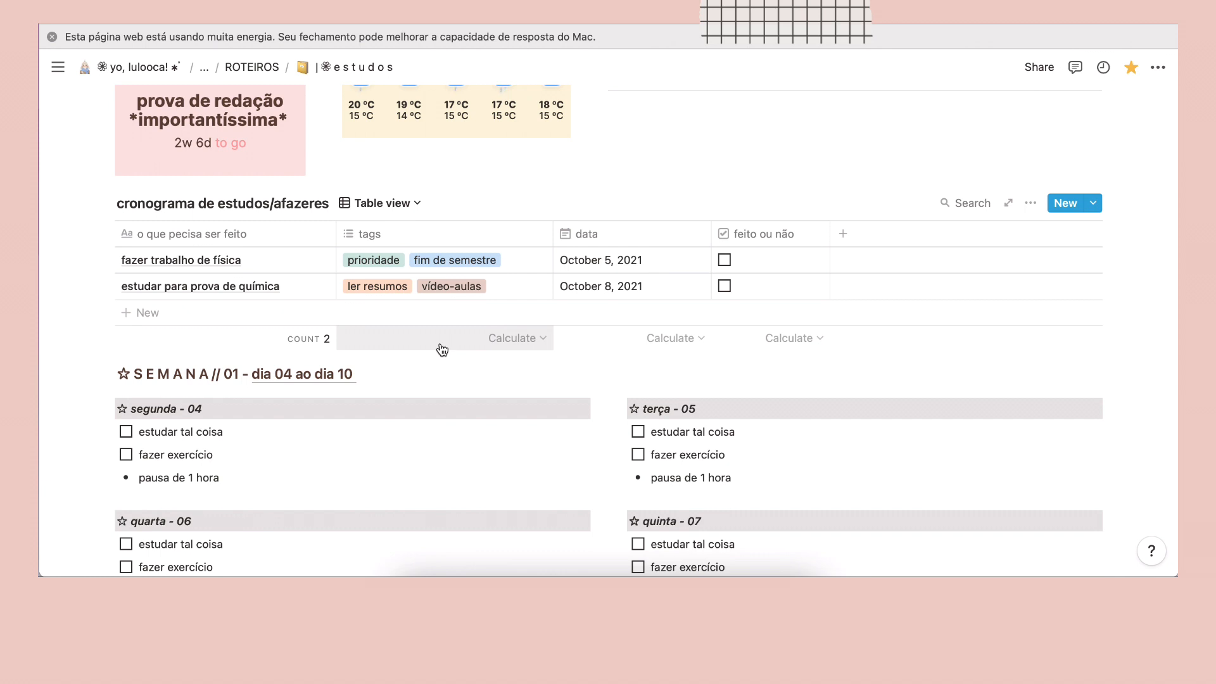
- Insert an inline calendar database directly below the "cronograma de estudos/afazeres" table
left_click(89, 204)
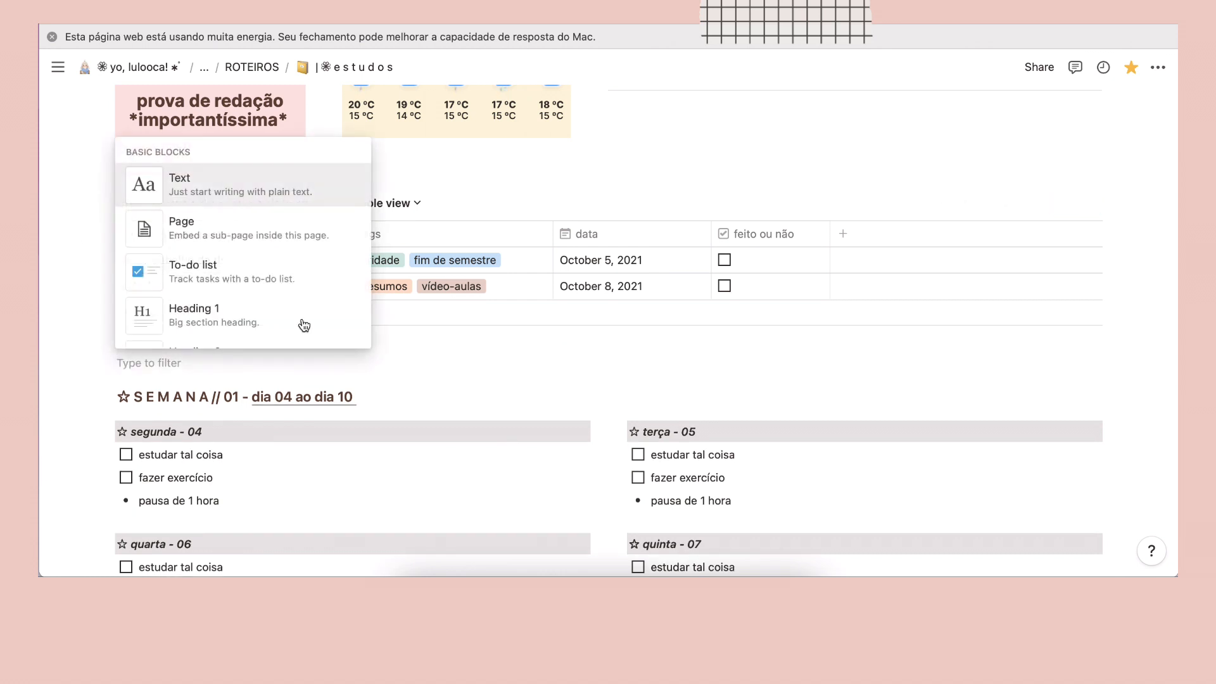
scroll(253, 266, "down", 10)
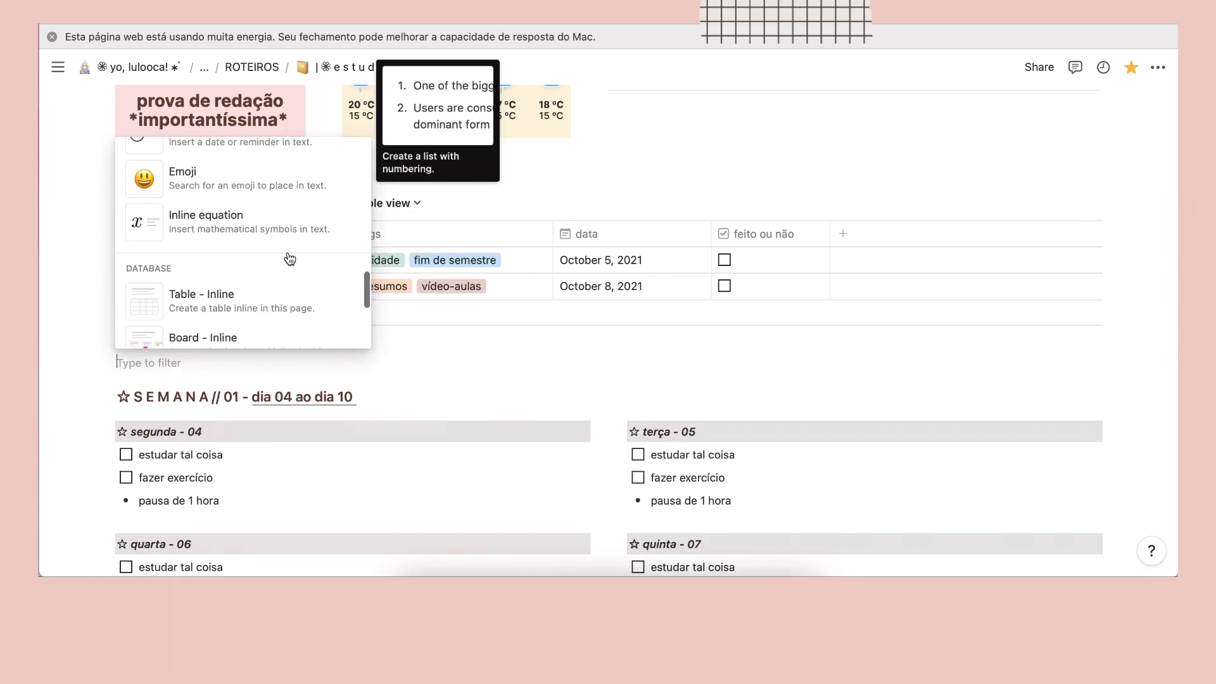
scroll(289, 259, "down", 5)
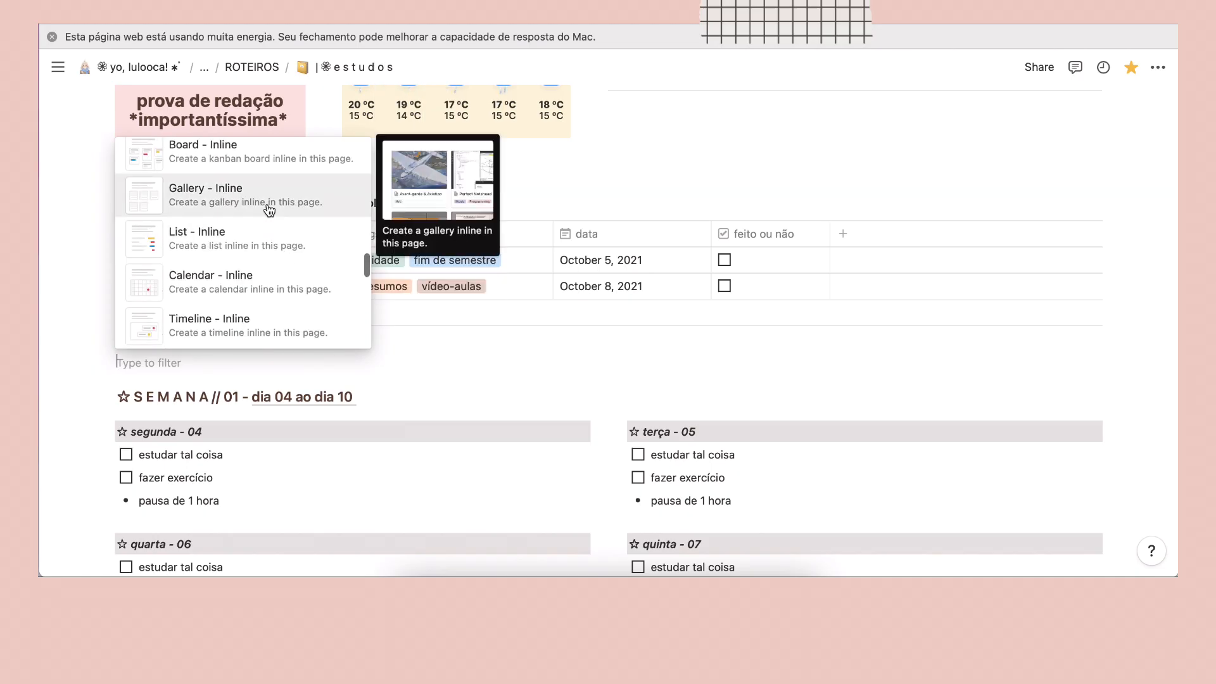
left_click(252, 282)
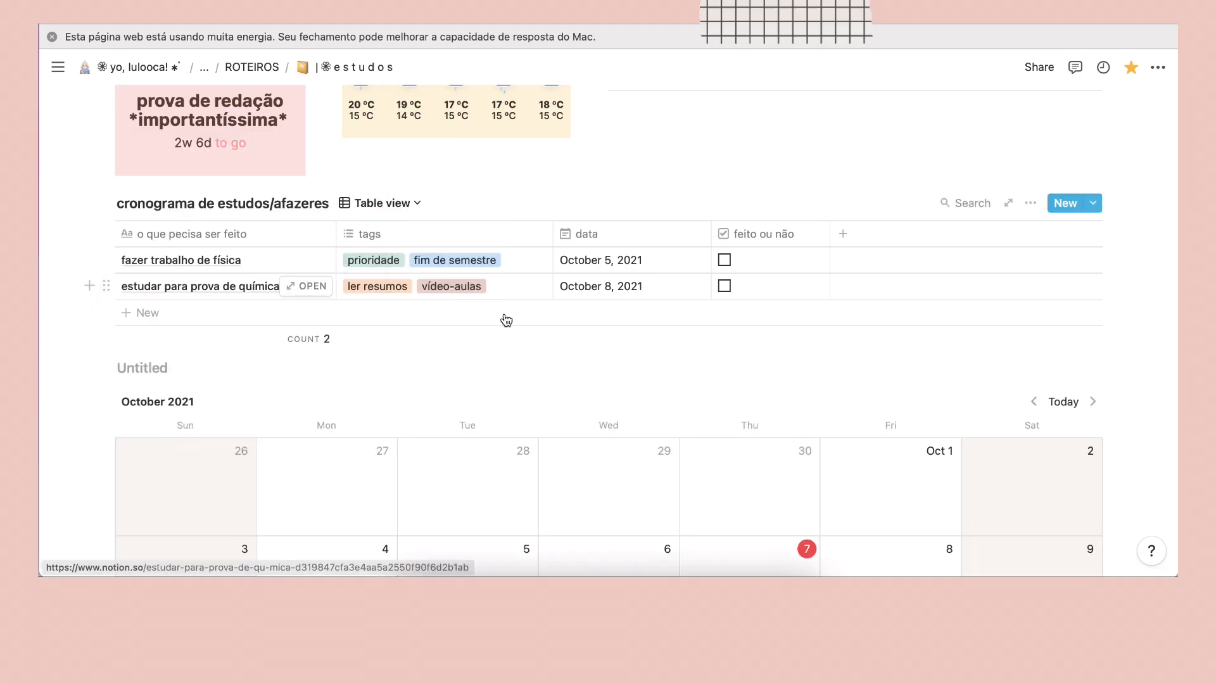
scroll(506, 320, "down", 3)
scroll(608, 298, "down", 3)
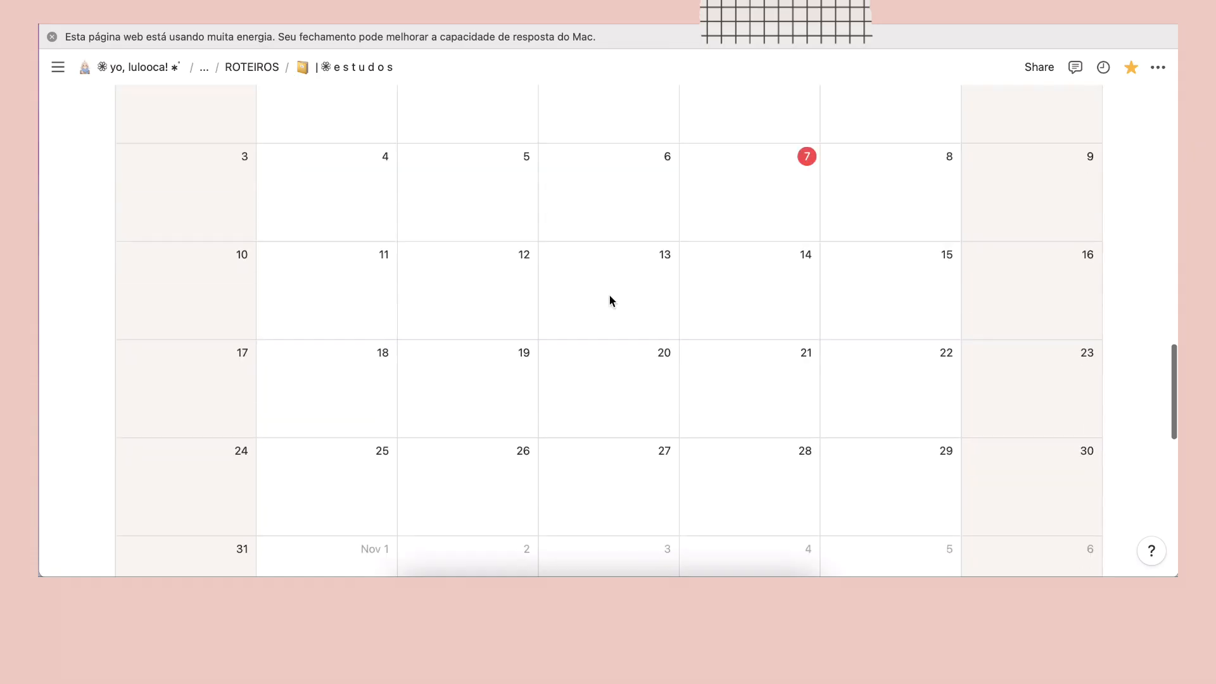
- Add a table view to the untitled calendar database
scroll(608, 298, "up", 7)
scroll(609, 295, "down", 2)
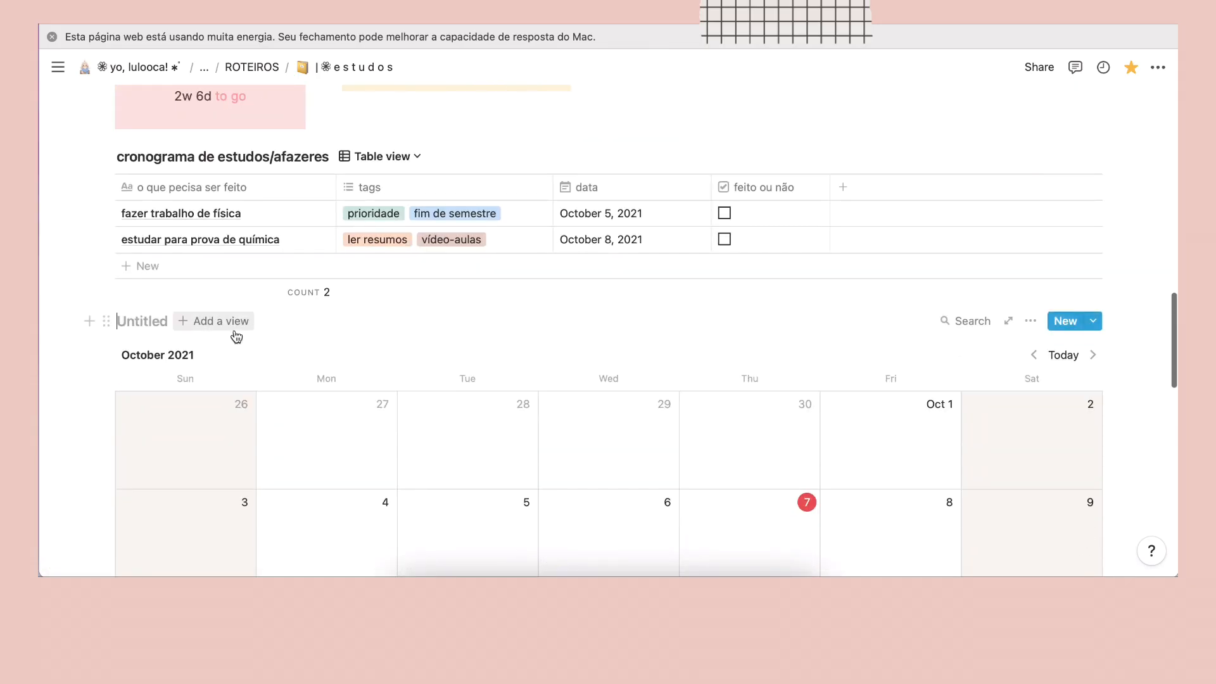
left_click(228, 333)
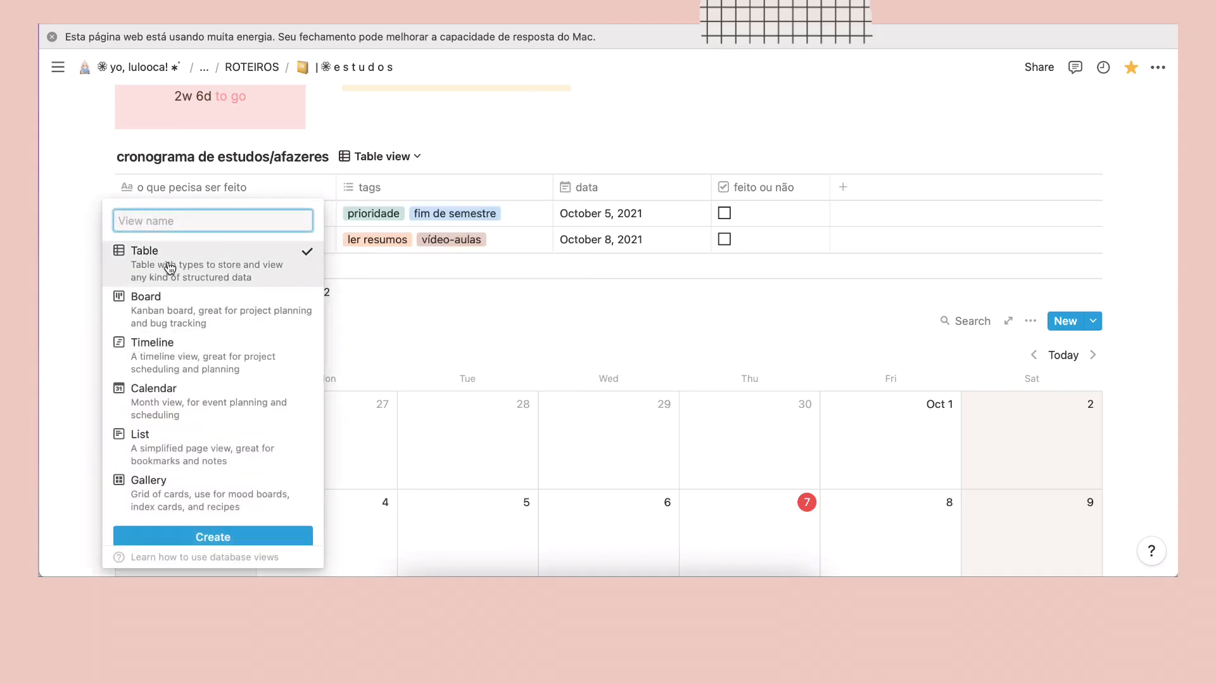
left_click(216, 536)
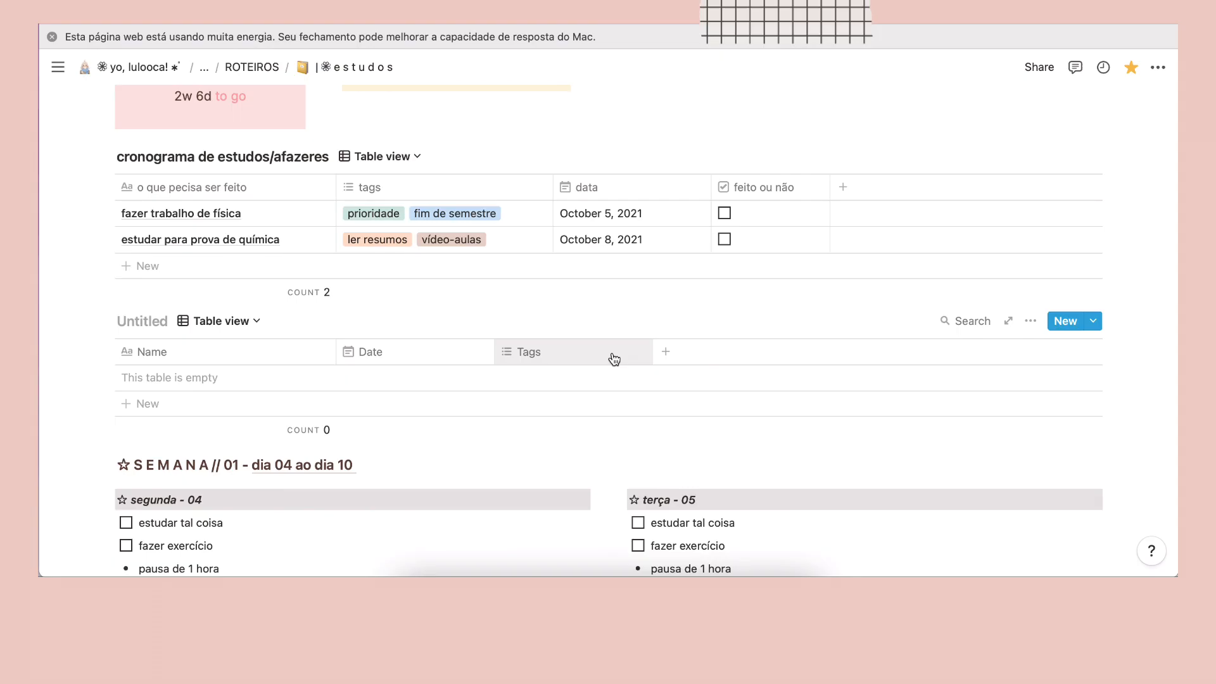
- Rename the untitled table's Name column to "atividade" and its Date column to "data"
left_click(151, 352)
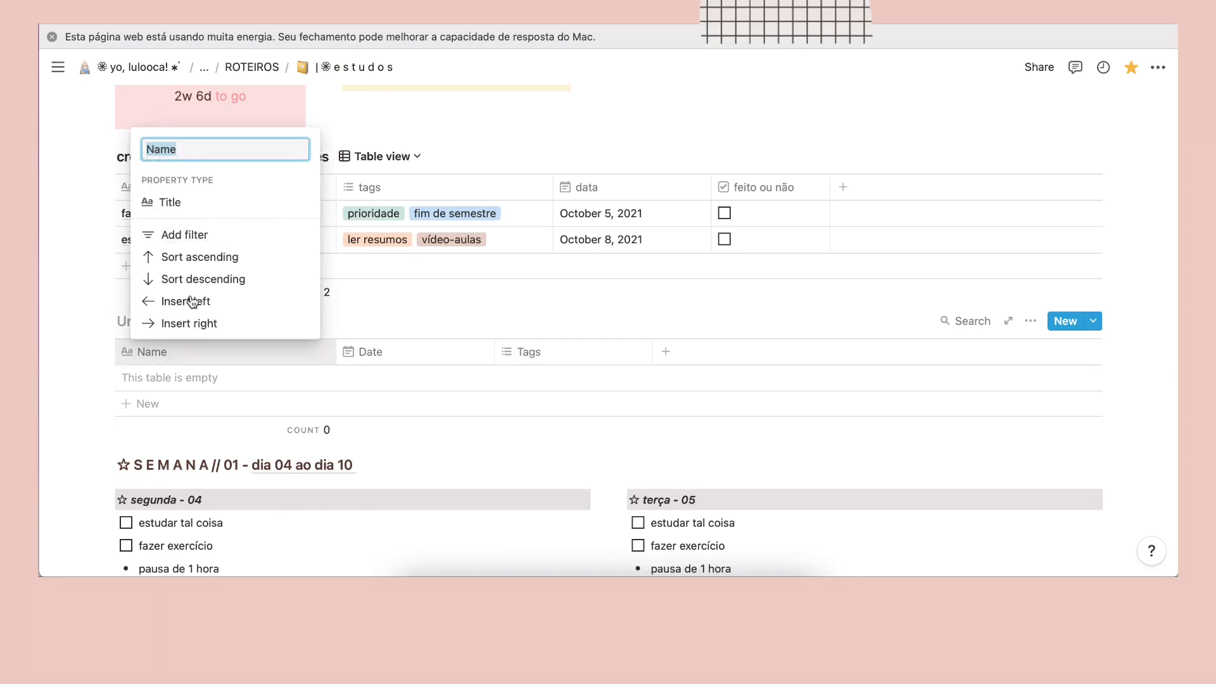
type("atividad")
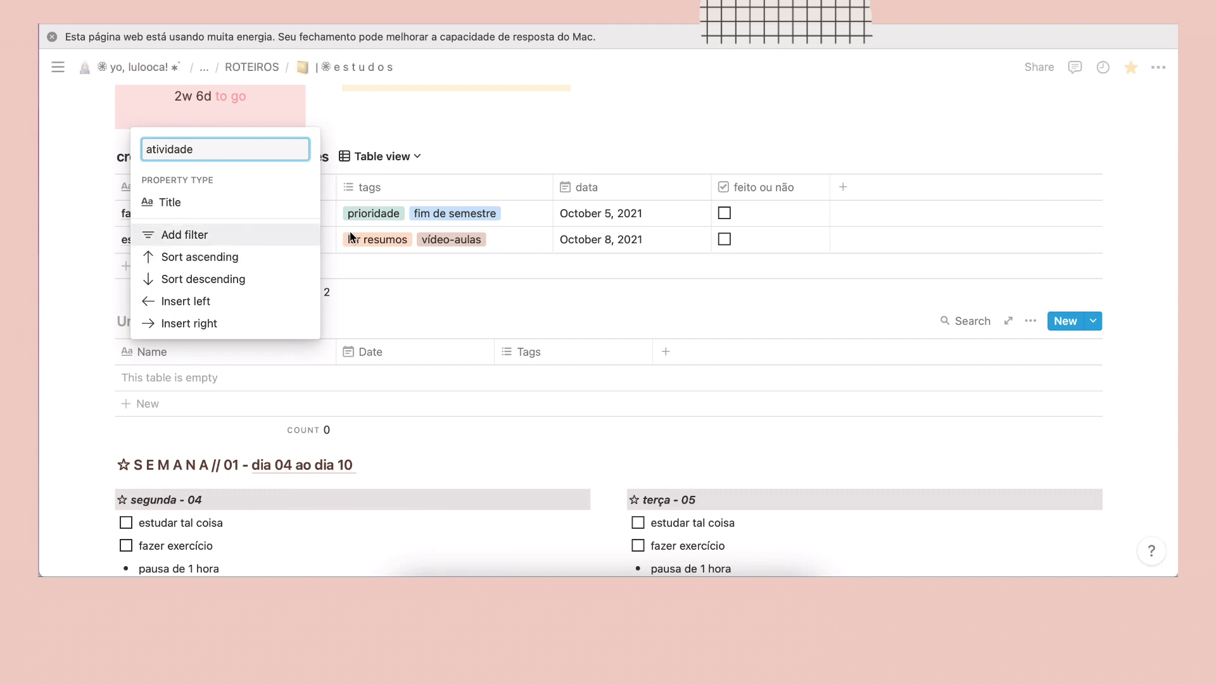
key("Return")
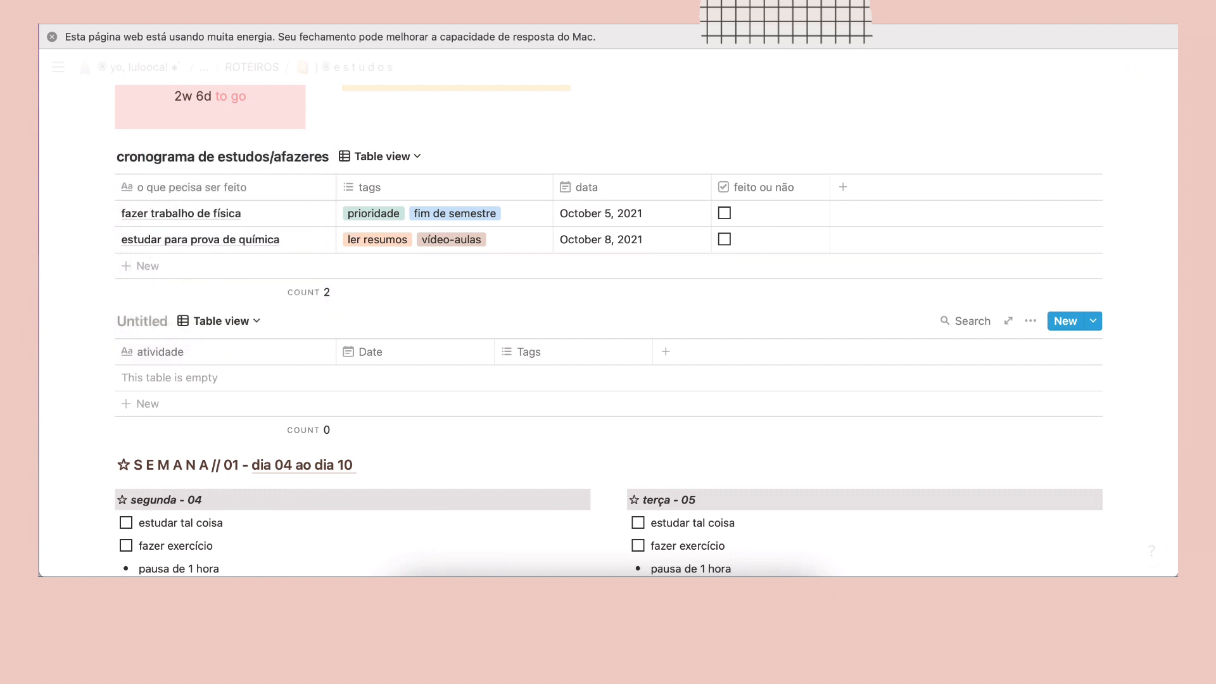
left_click(372, 361)
type("data")
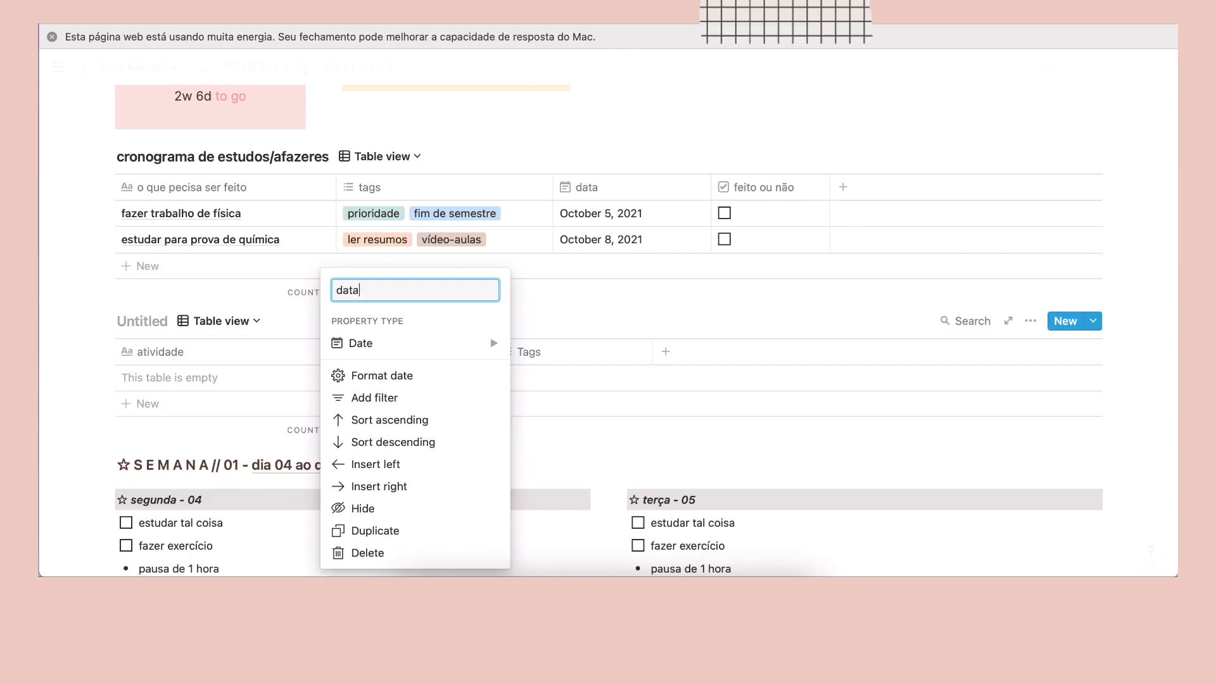
key("Return")
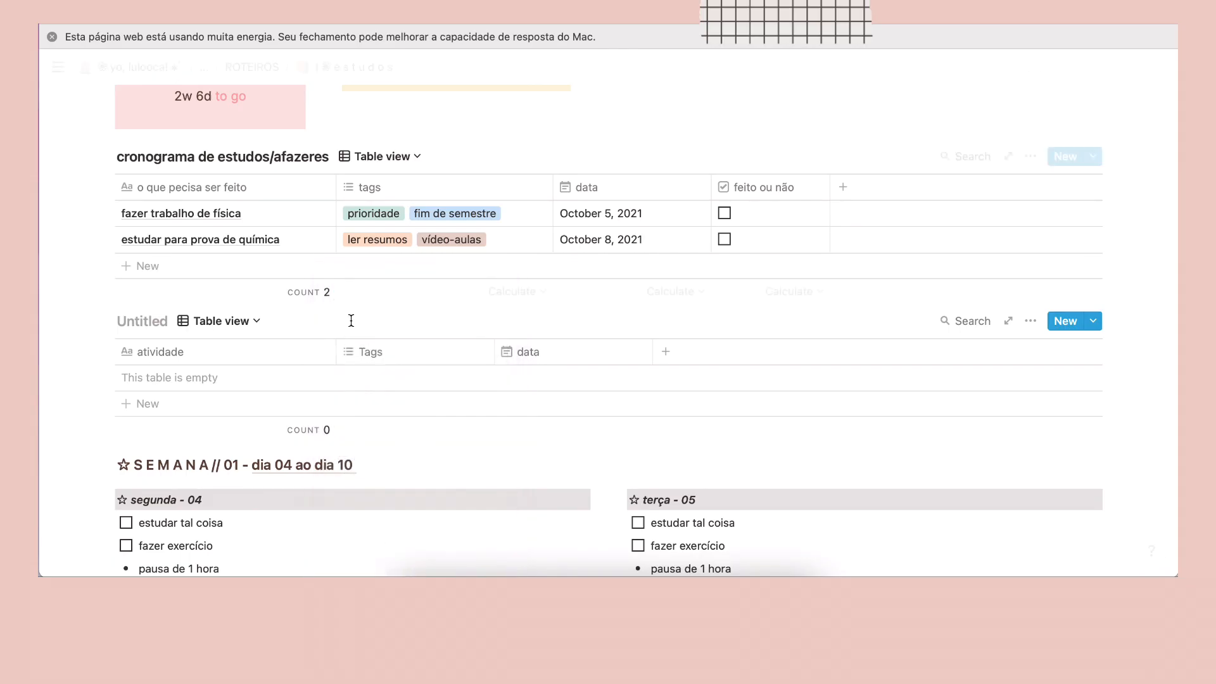
- Rename the untitled table's Tags column to "o que é?"
left_click(366, 358)
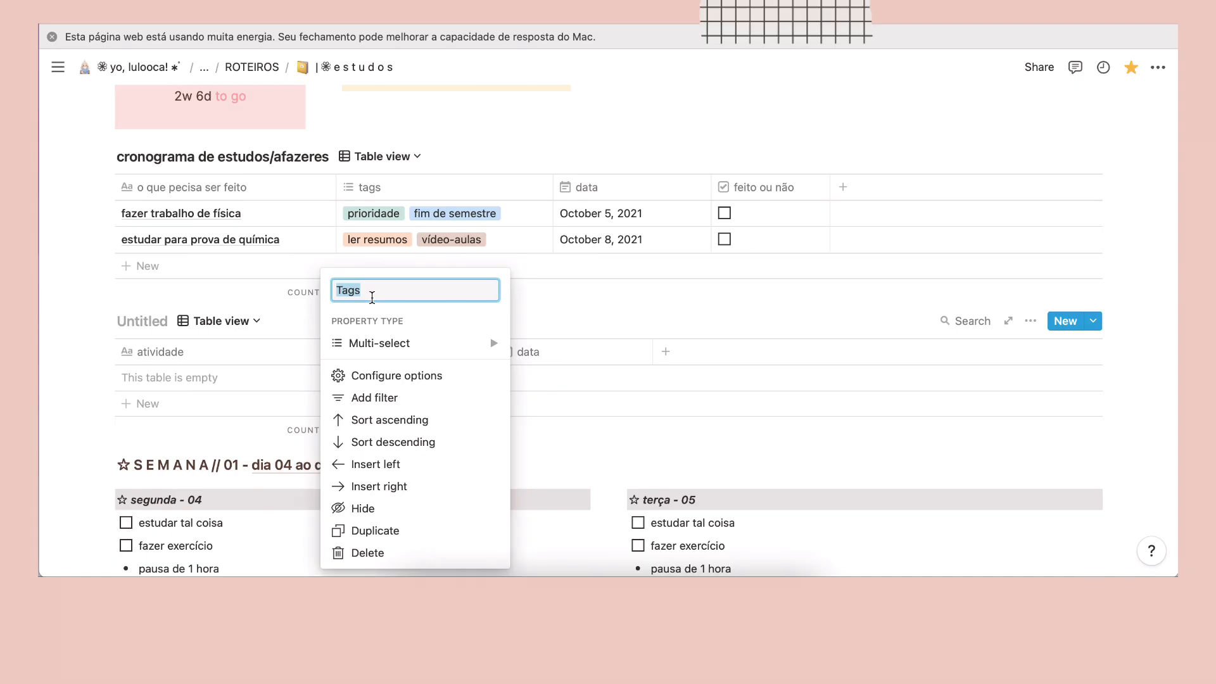
type("o que '")
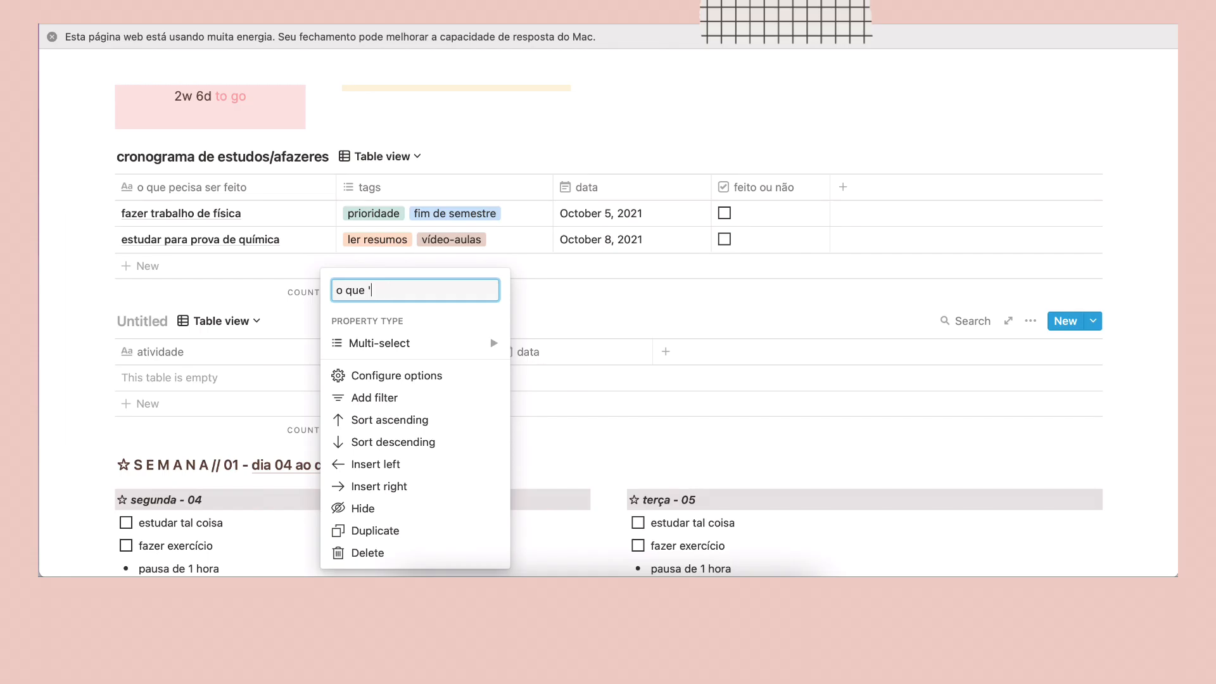
type("?")
key("Return")
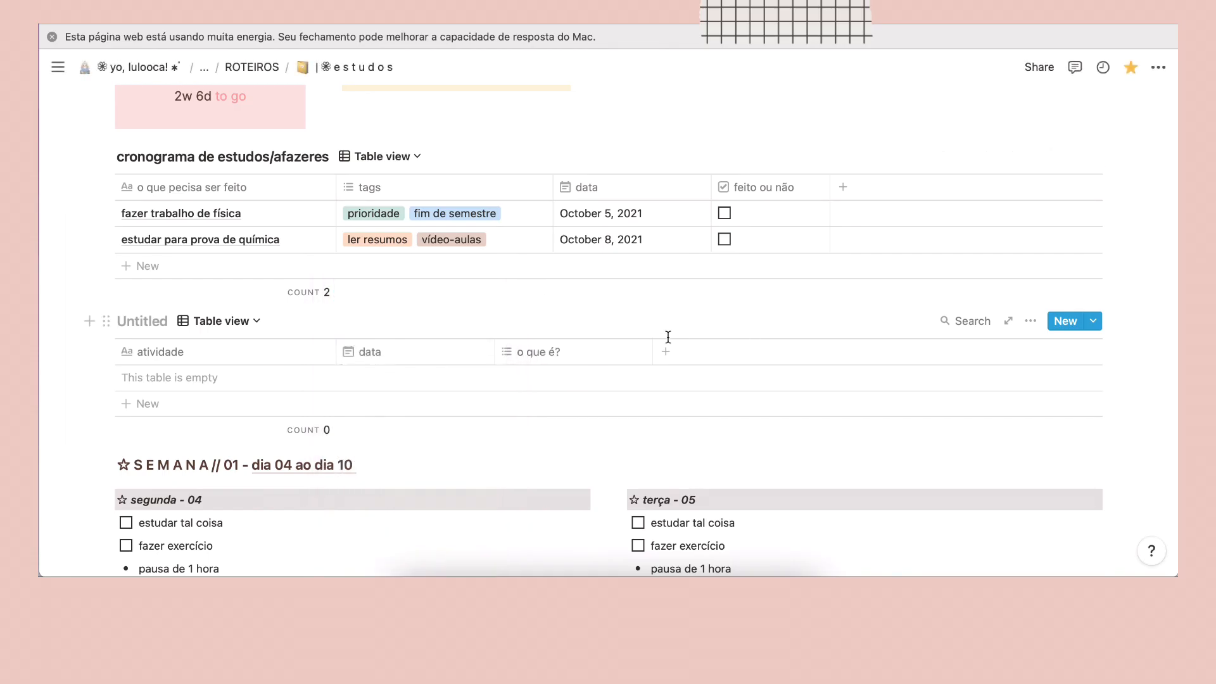
- Add a checkbox column named "feito?" to the untitled table
left_click(725, 214)
left_click(725, 240)
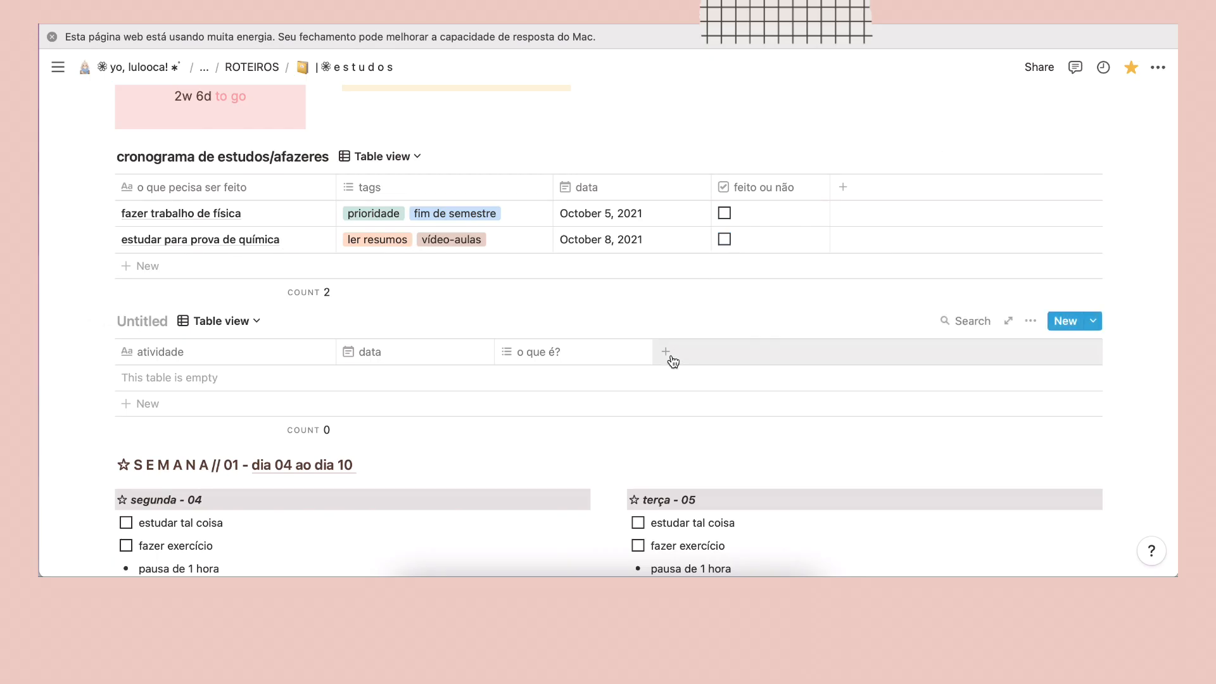
left_click(666, 353)
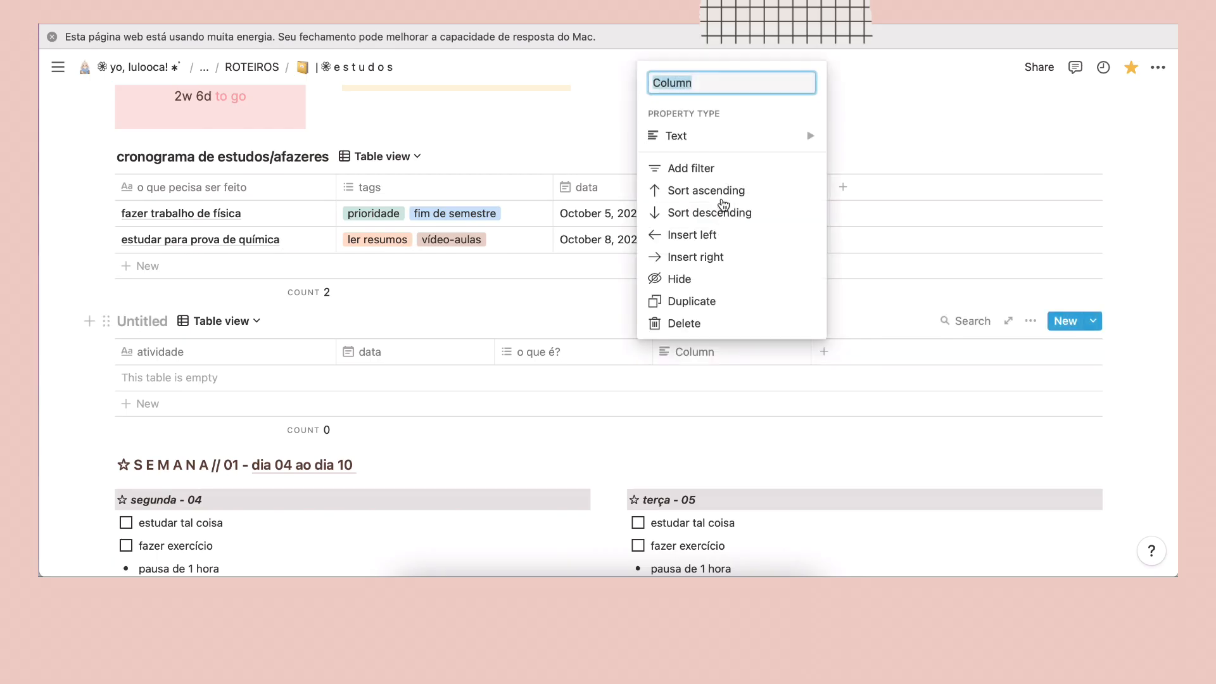
mouse_move(731, 136)
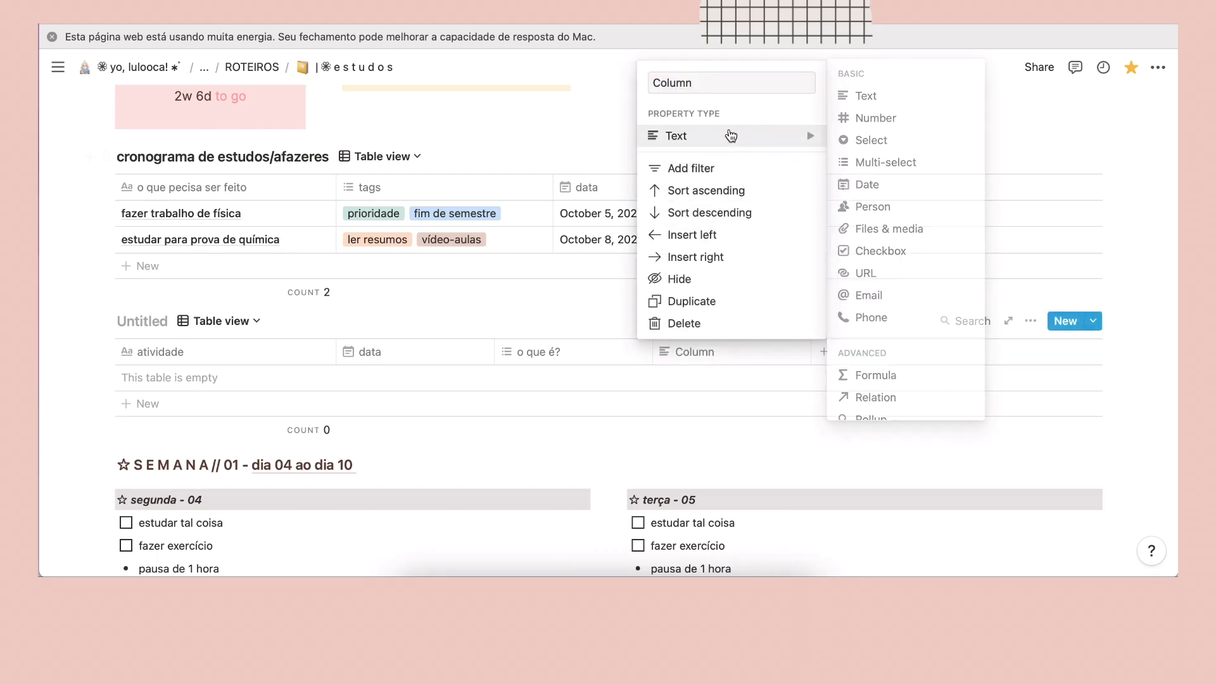
left_click(887, 255)
left_click(702, 359)
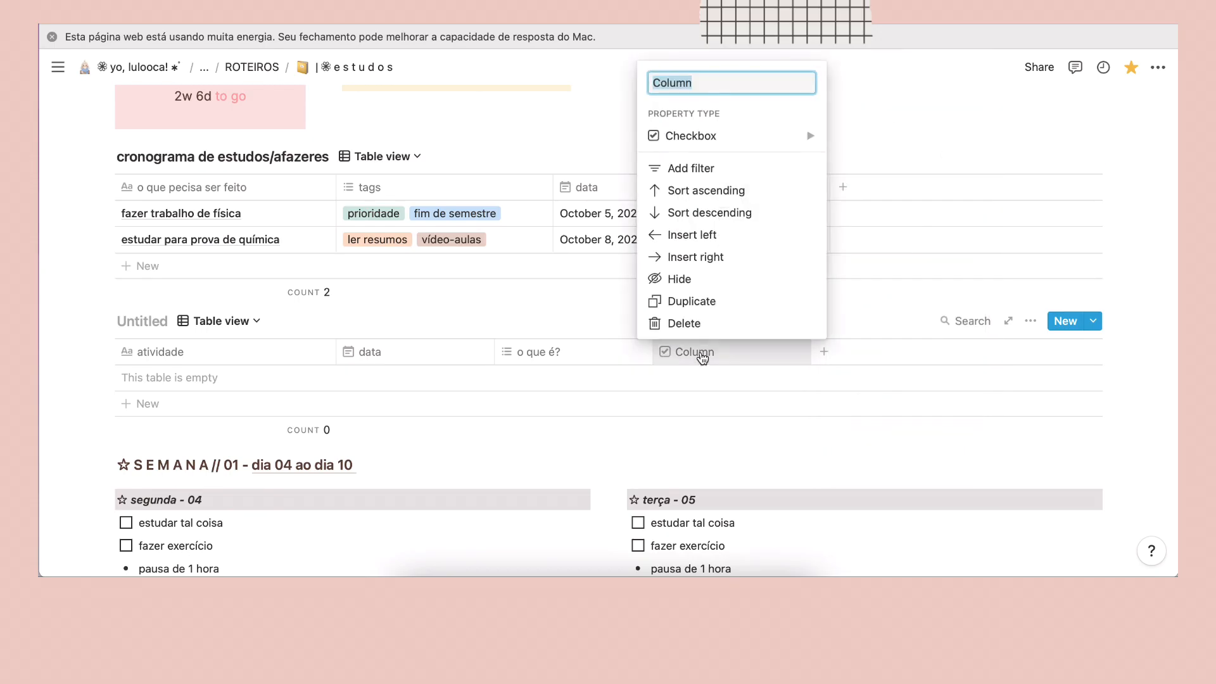
type("feito?")
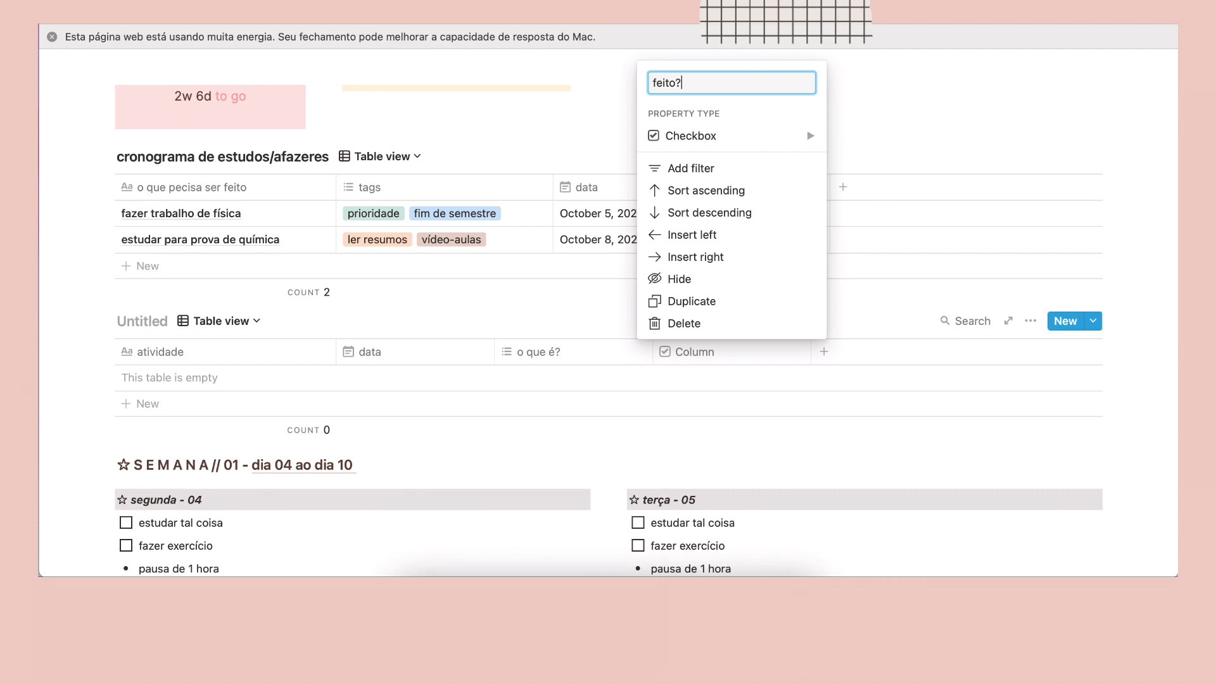
key("Return")
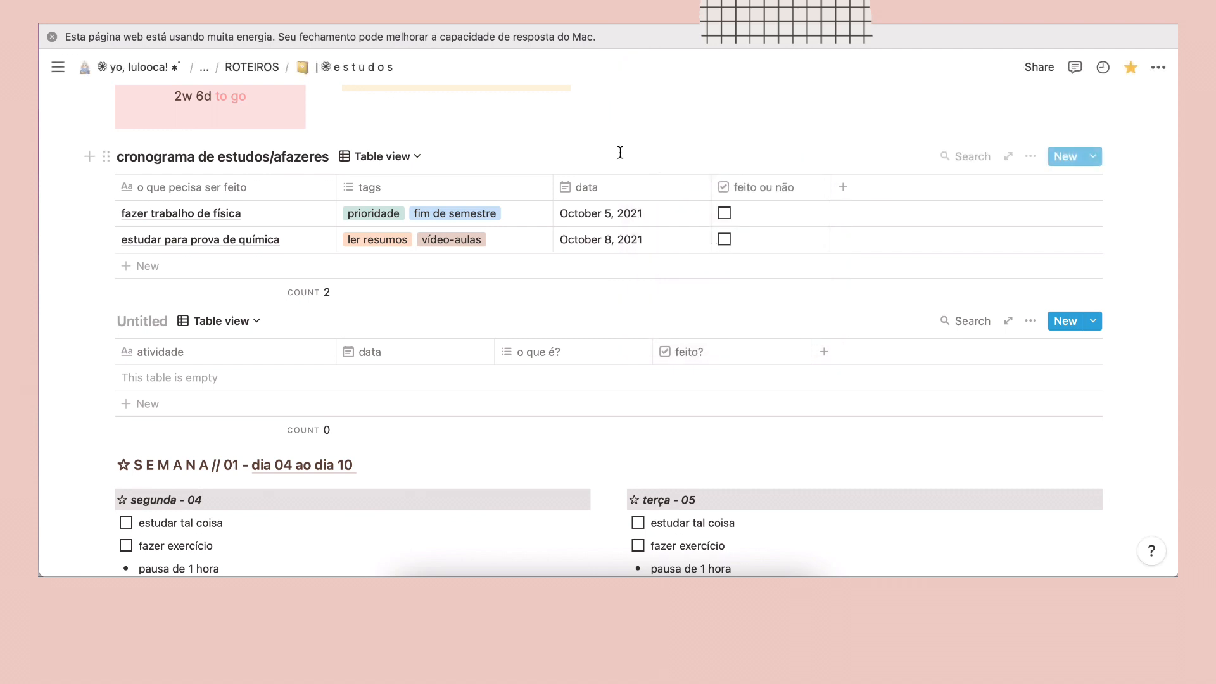
- Add the entry "estudar libras" to the untitled table and set its date to October 8, 2021
scroll(700, 332, "down", 2)
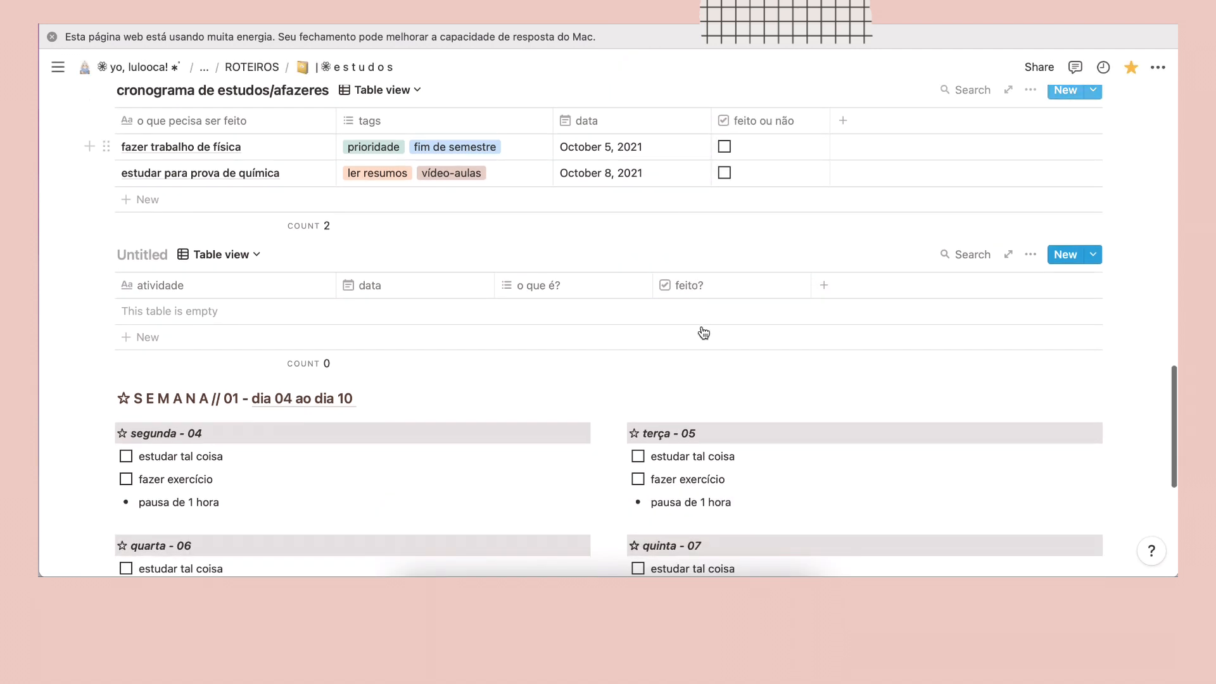
left_click(154, 315)
type("e")
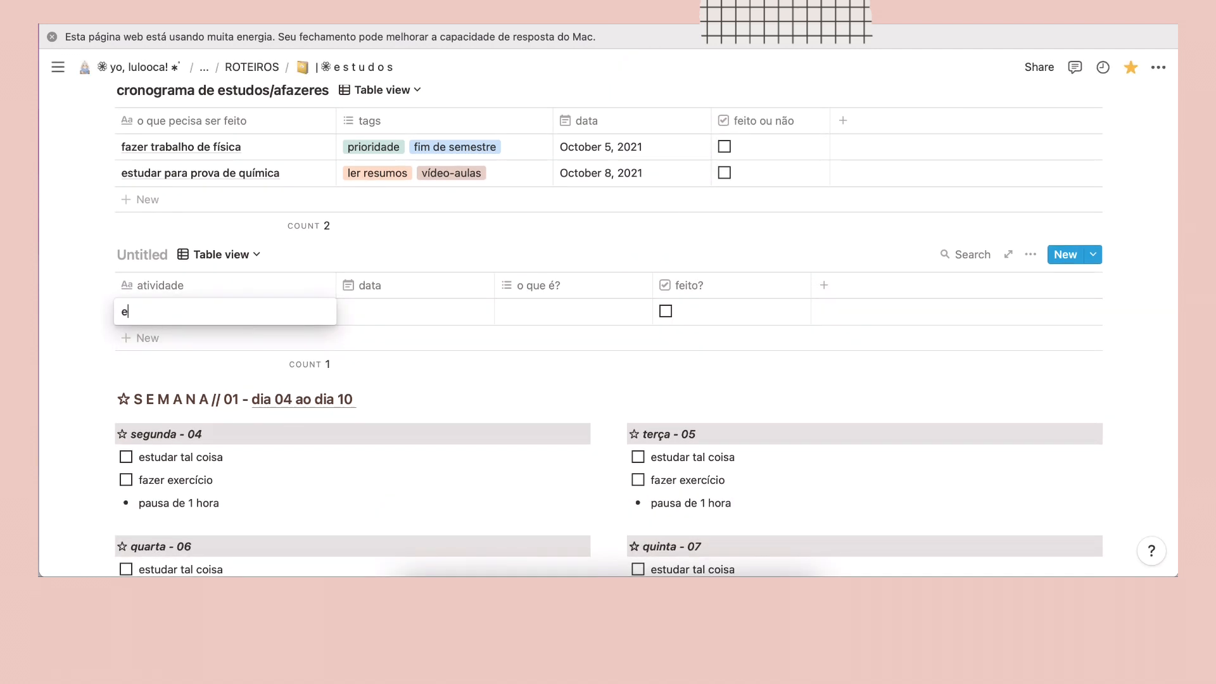
type("studar libras")
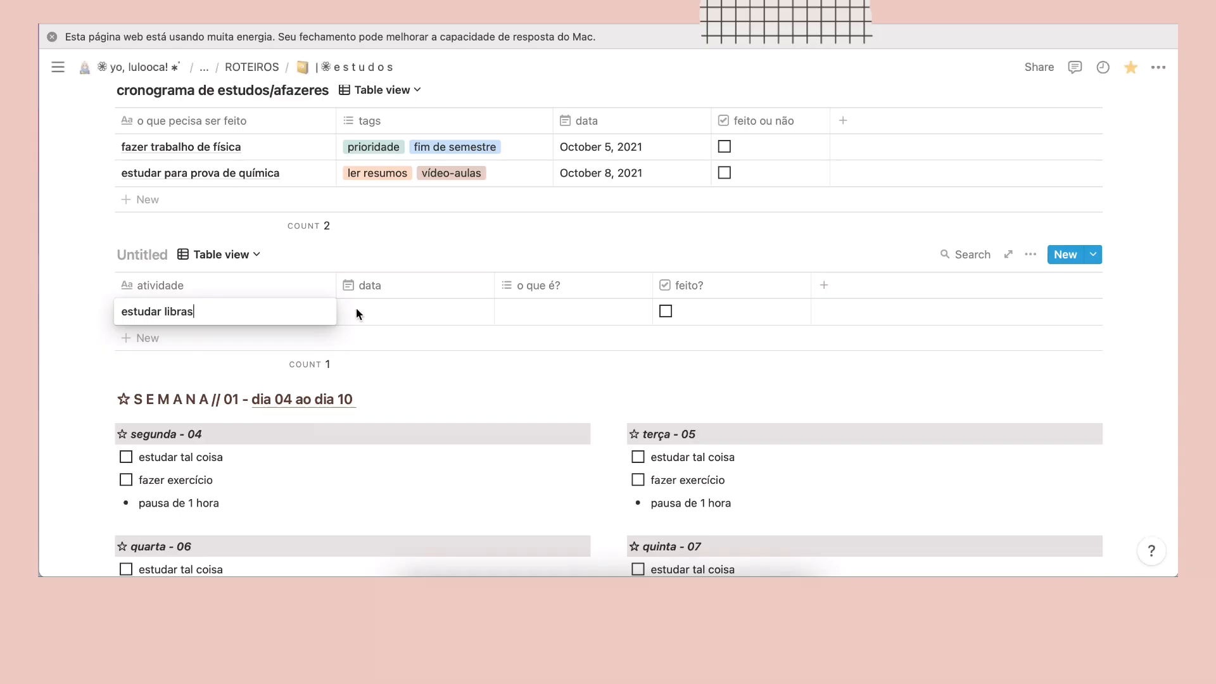
key("Return")
left_click(359, 307)
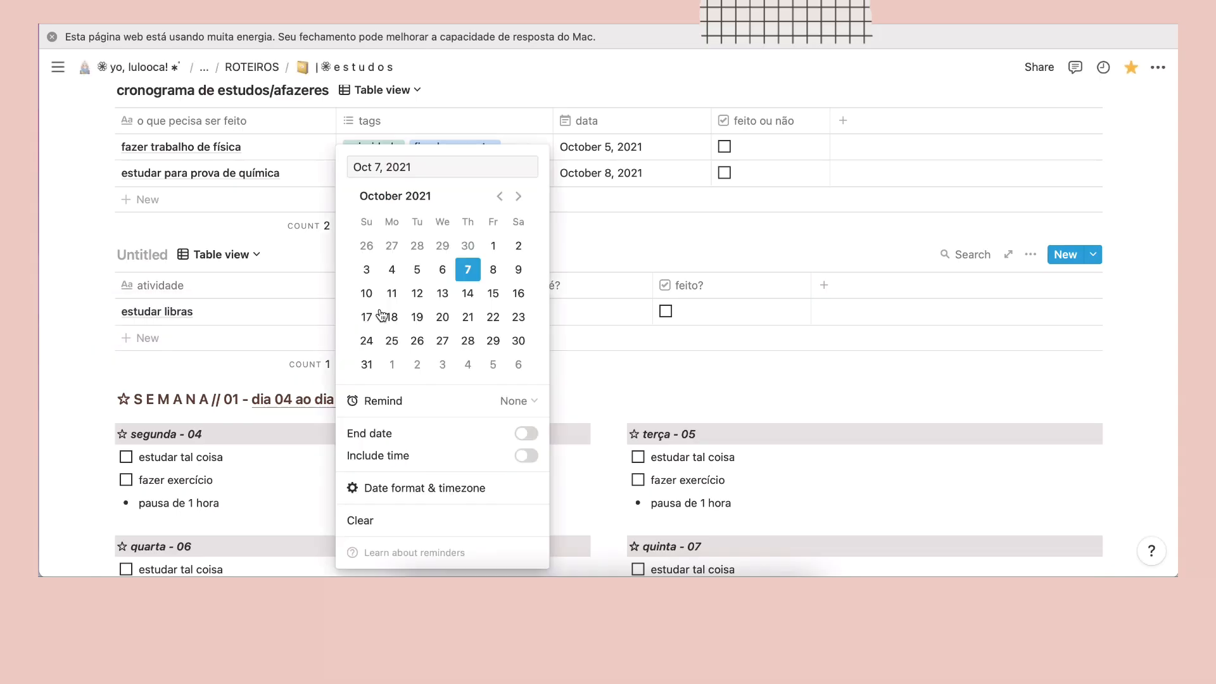
left_click(493, 272)
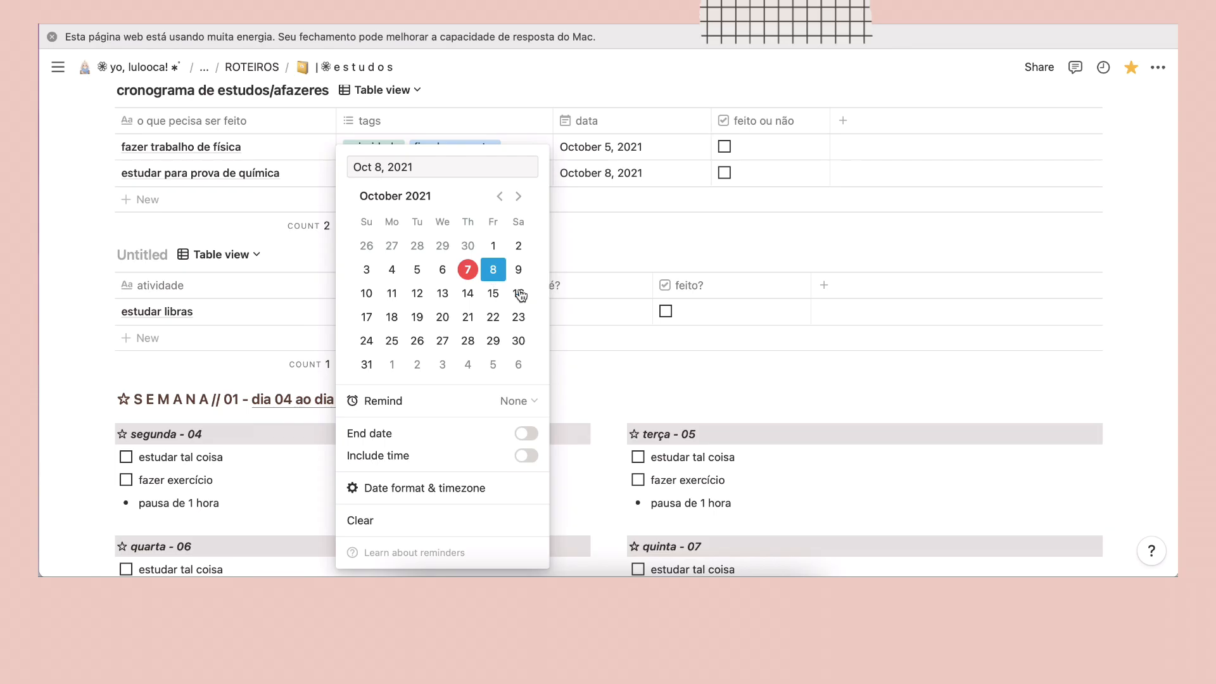
left_click(612, 383)
- Create and assign the tag "matéria" to the "estudar libras" entry and tick its "feito?" checkbox
left_click(550, 309)
type("ma")
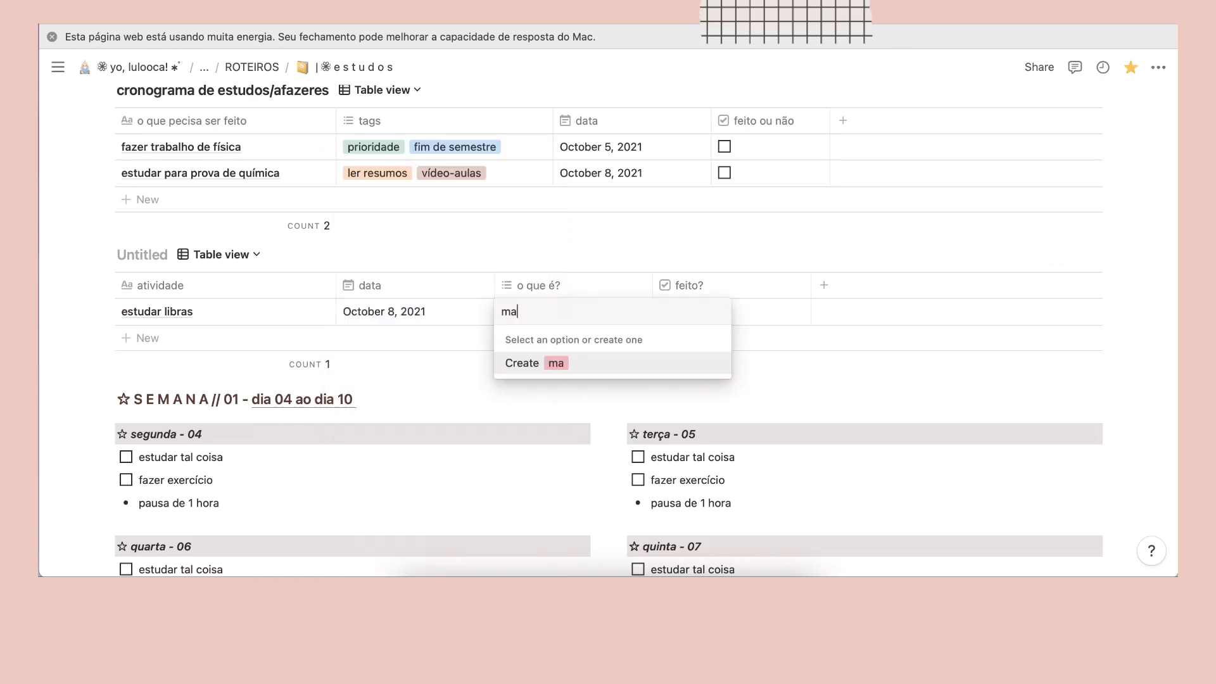
type("téria")
key("Return")
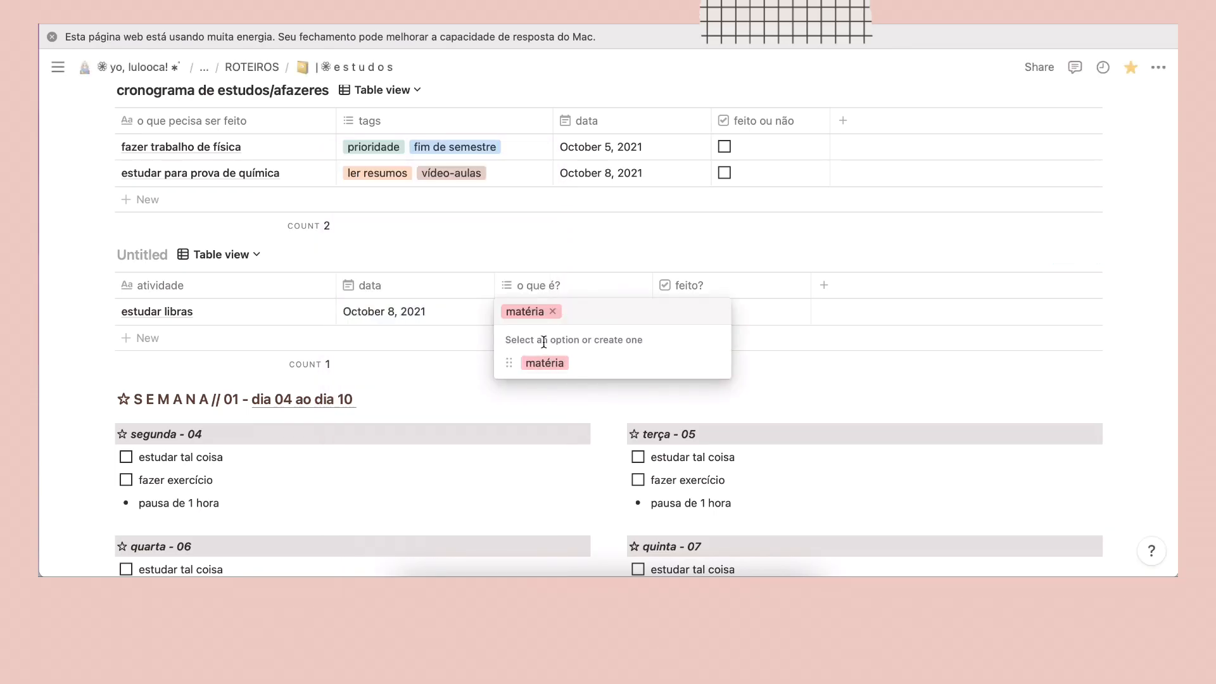
key("Escape")
left_click(665, 312)
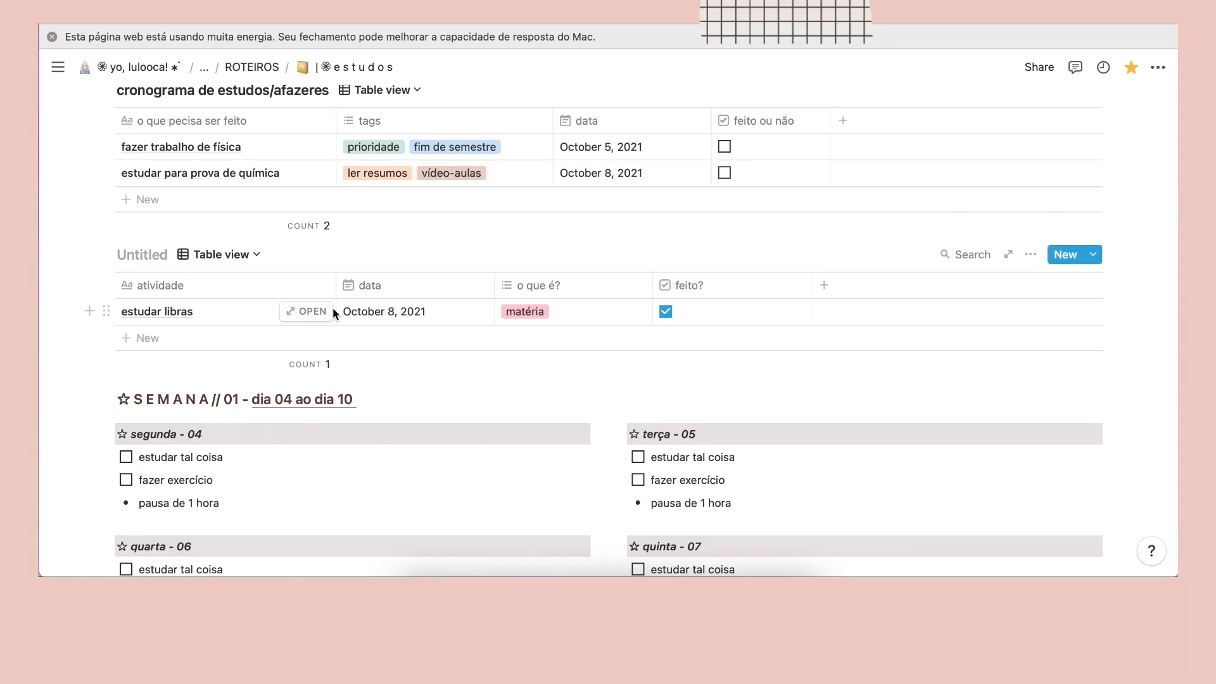
- View the date options of the "estudar libras" entry and close them without changing the date
scroll(403, 199, "up", 1)
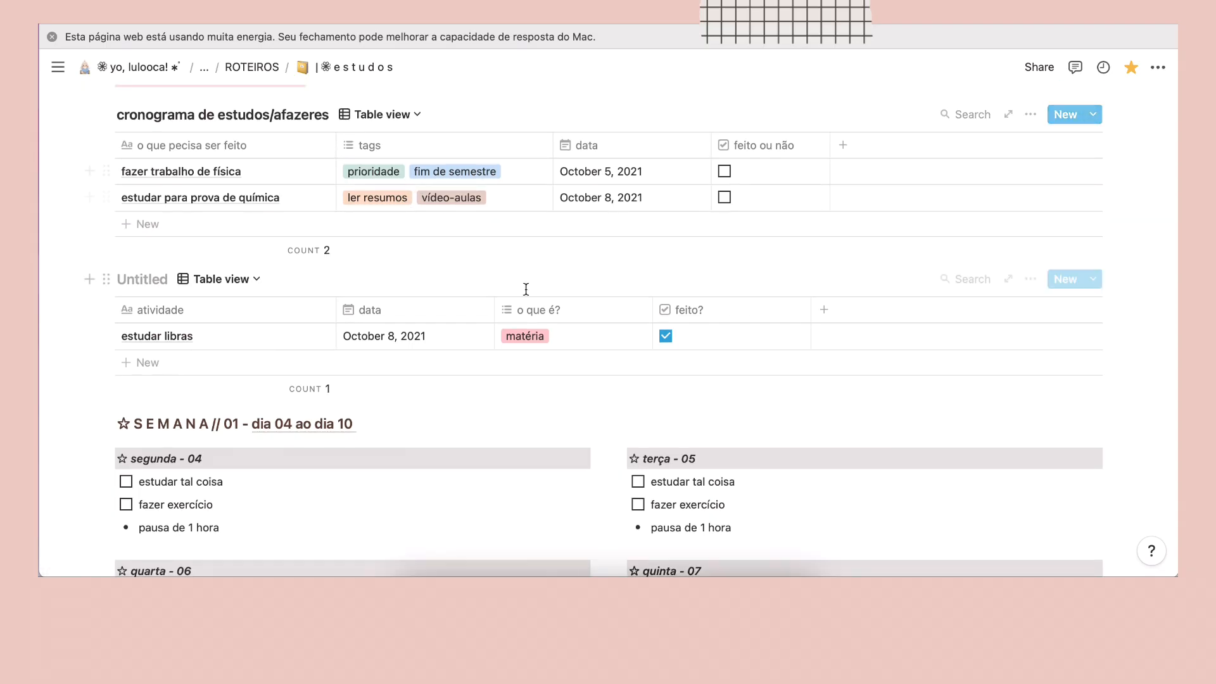
left_click(446, 336)
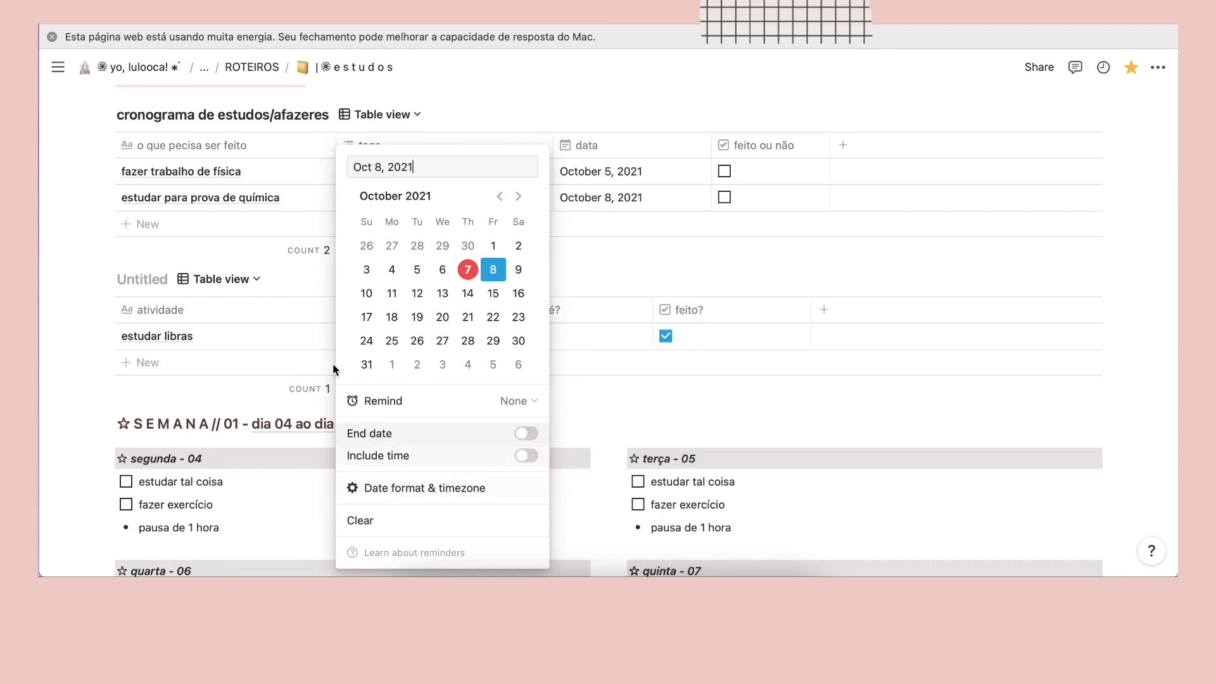
key("Escape")
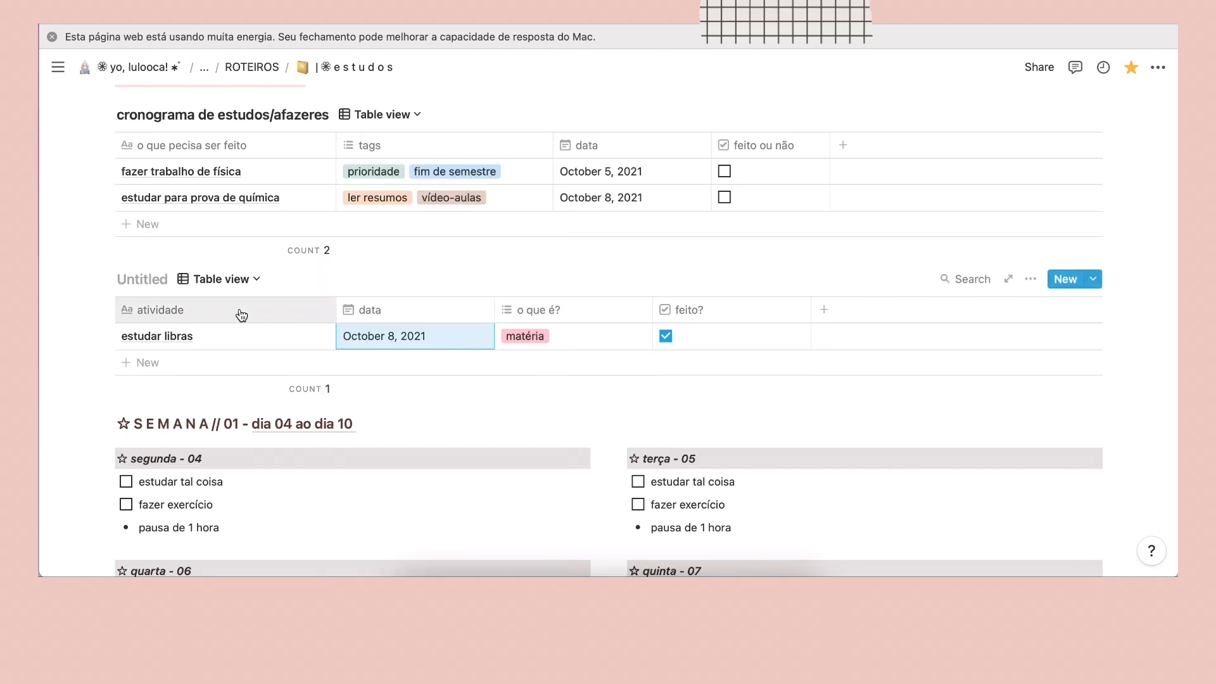
- Delete the untitled table containing the "estudar libras" entry
left_click(105, 279)
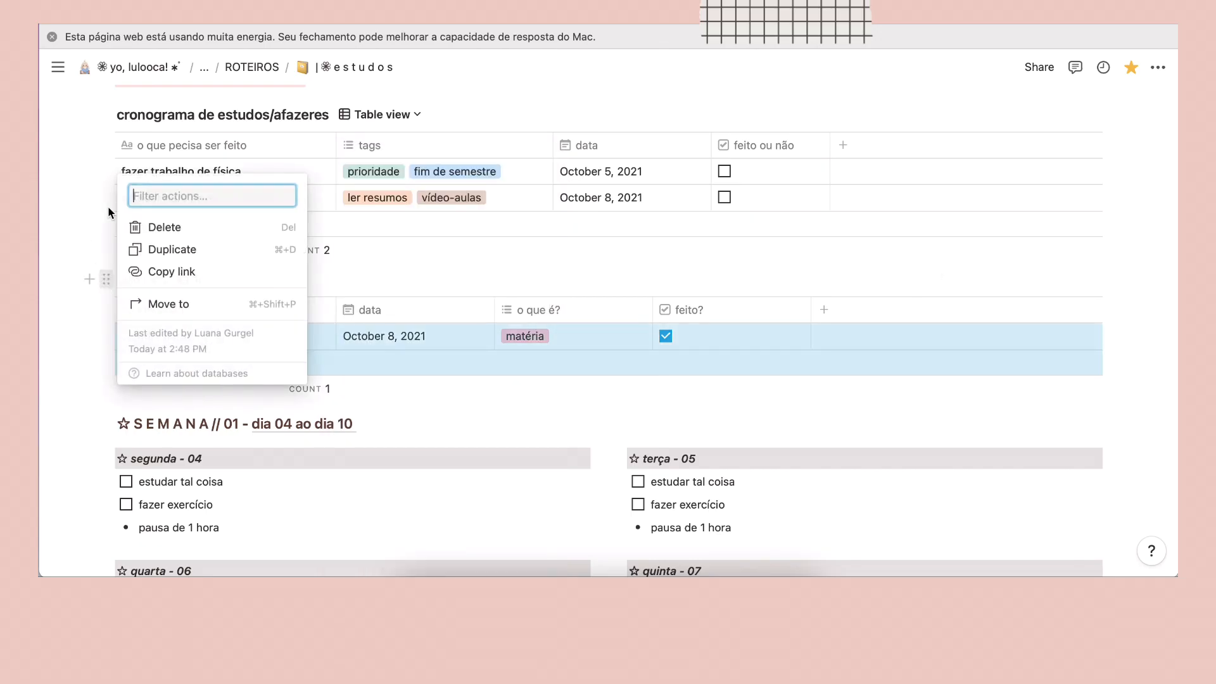
left_click(152, 227)
scroll(457, 238, "down", 5)
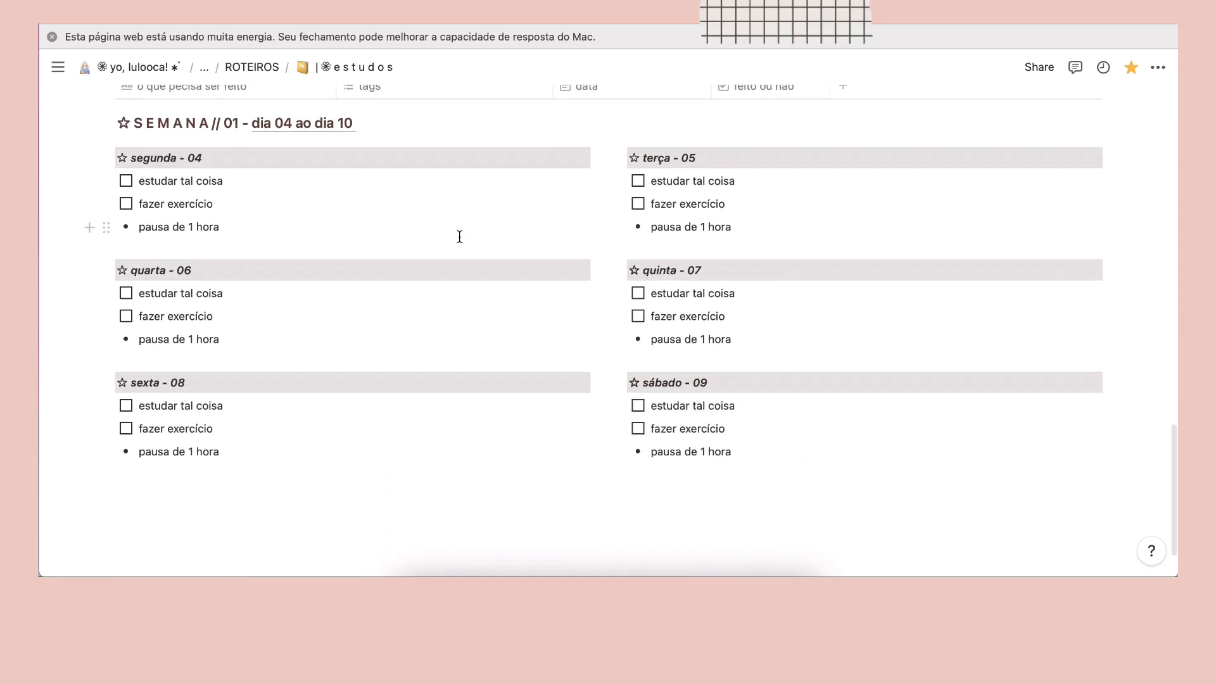
- Examine the "cronograma de estudos/afazeres" table and the weekly checklists from segunda to sábado
scroll(459, 237, "up", 1)
scroll(460, 237, "up", 5)
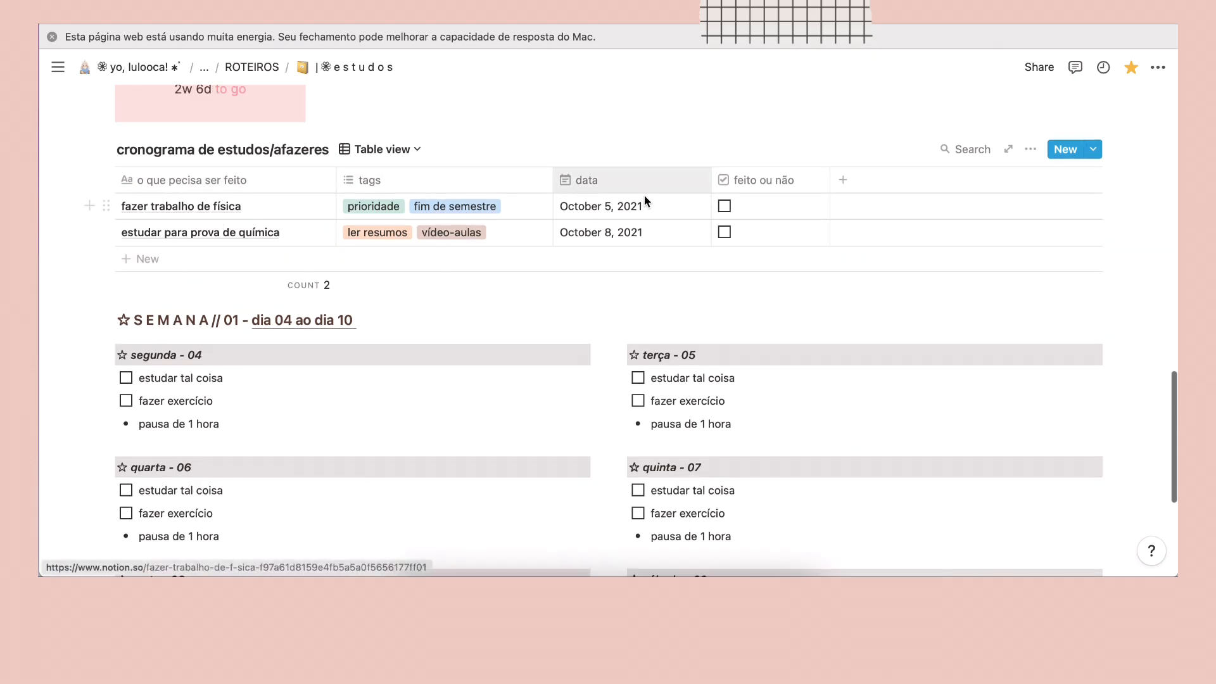
scroll(277, 158, "down", 1)
scroll(277, 158, "down", 3)
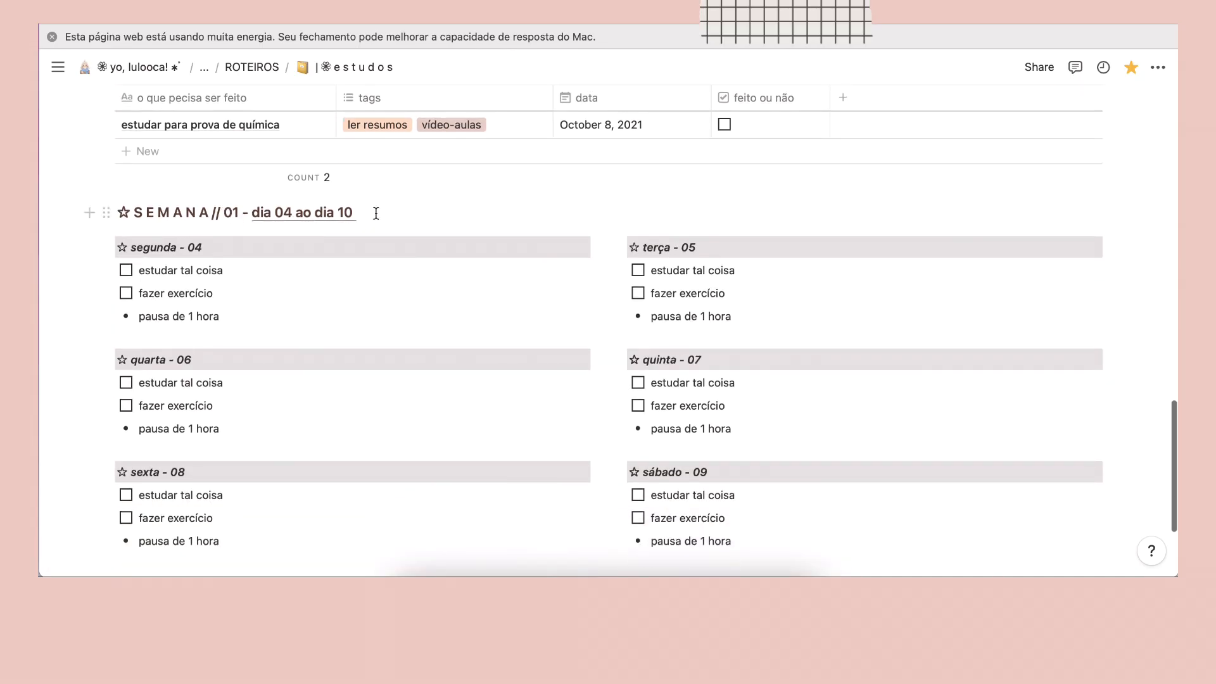
scroll(356, 160, "down", 2)
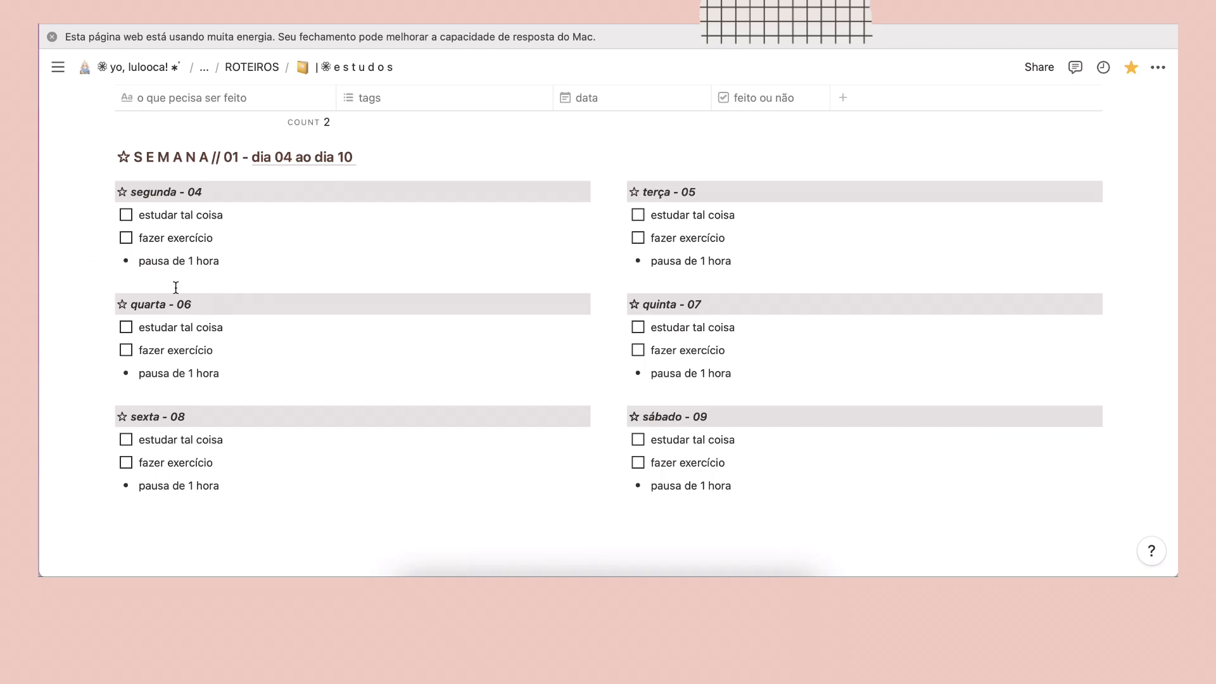
scroll(176, 288, "down", 2)
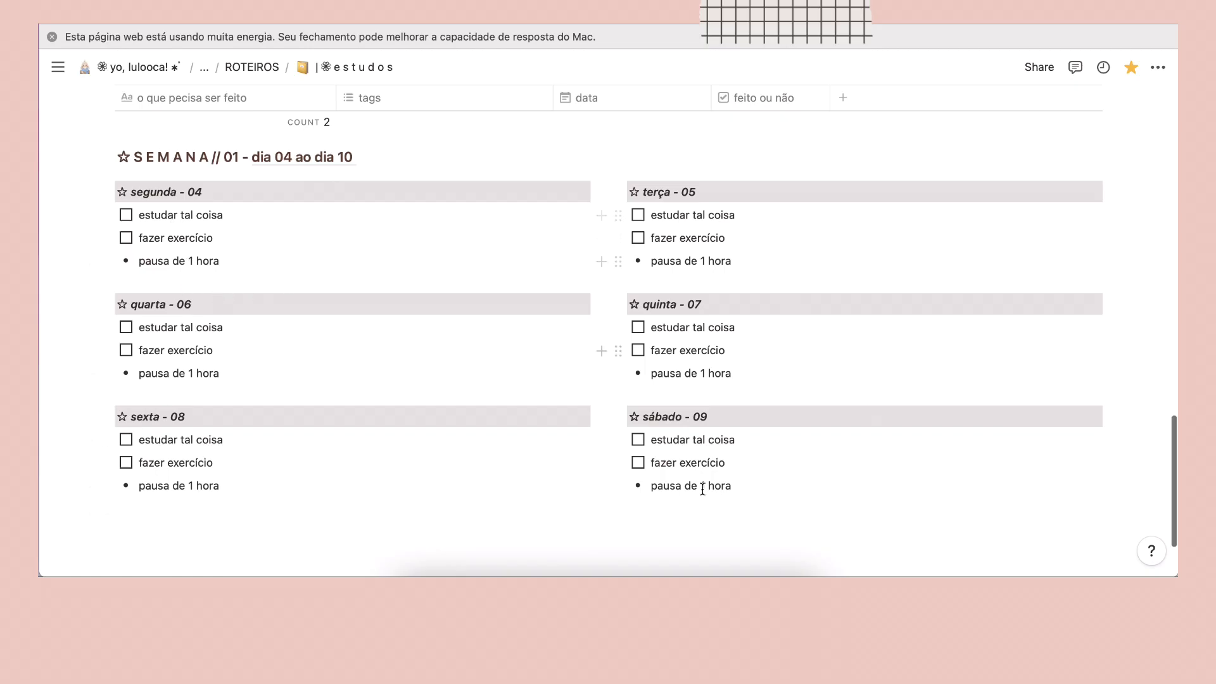
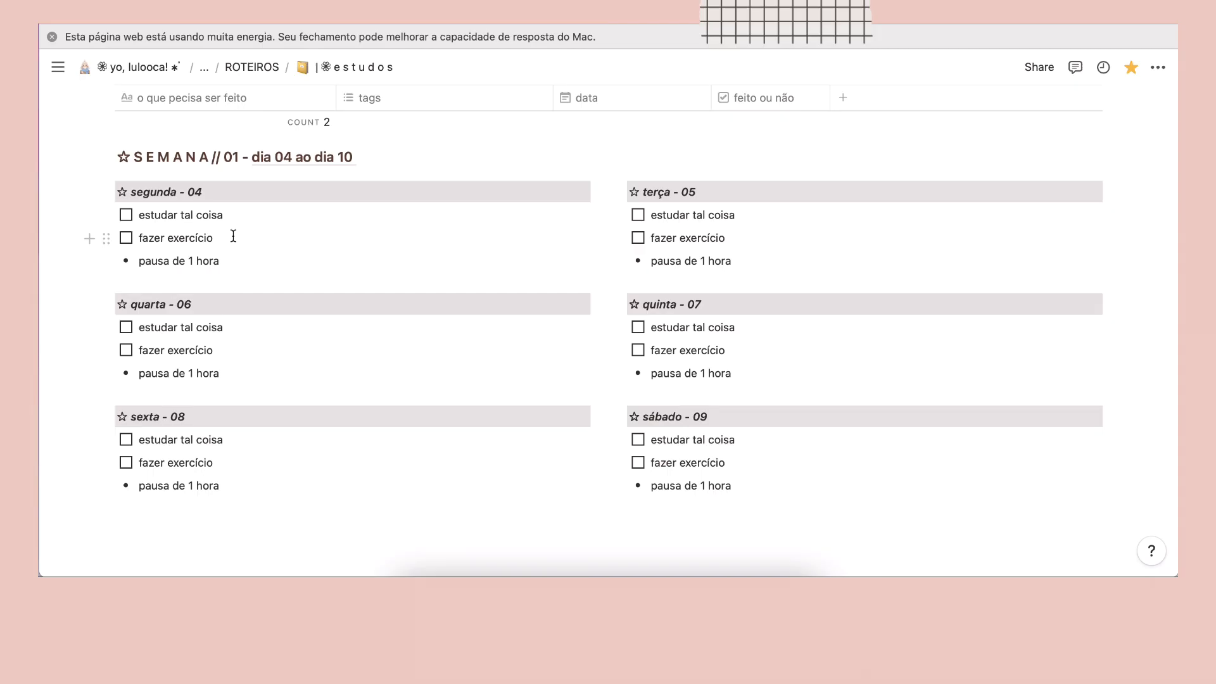
scroll(319, 239, "up", 1)
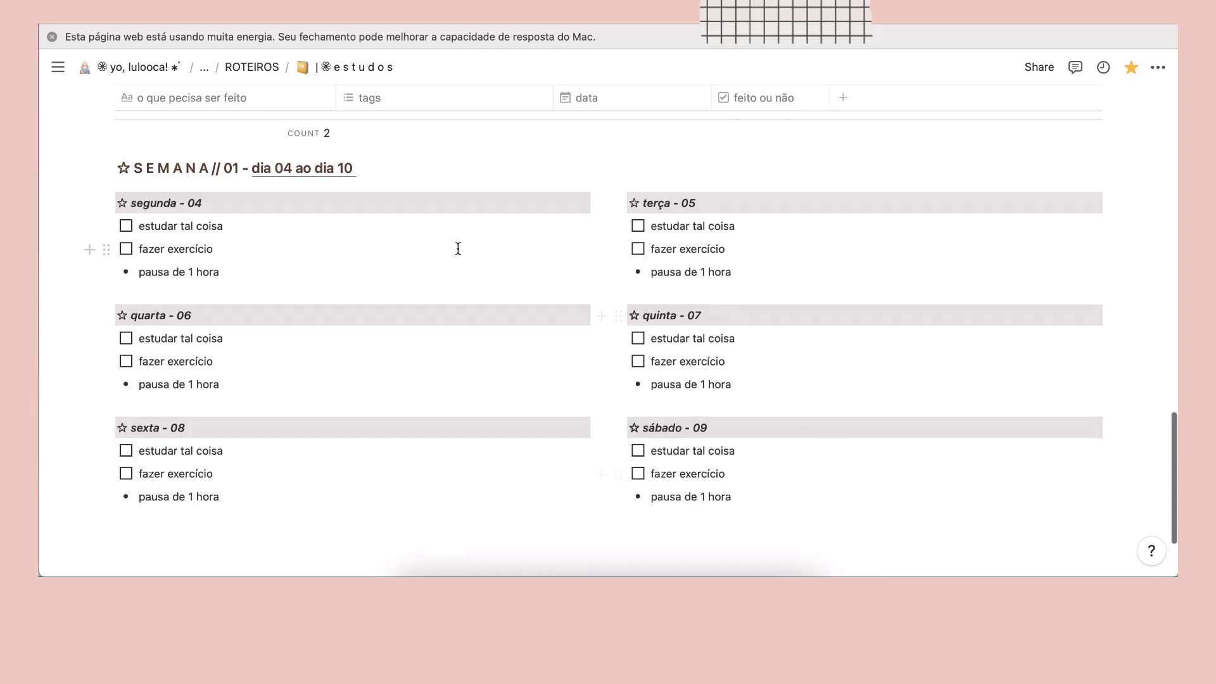
scroll(457, 248, "up", 5)
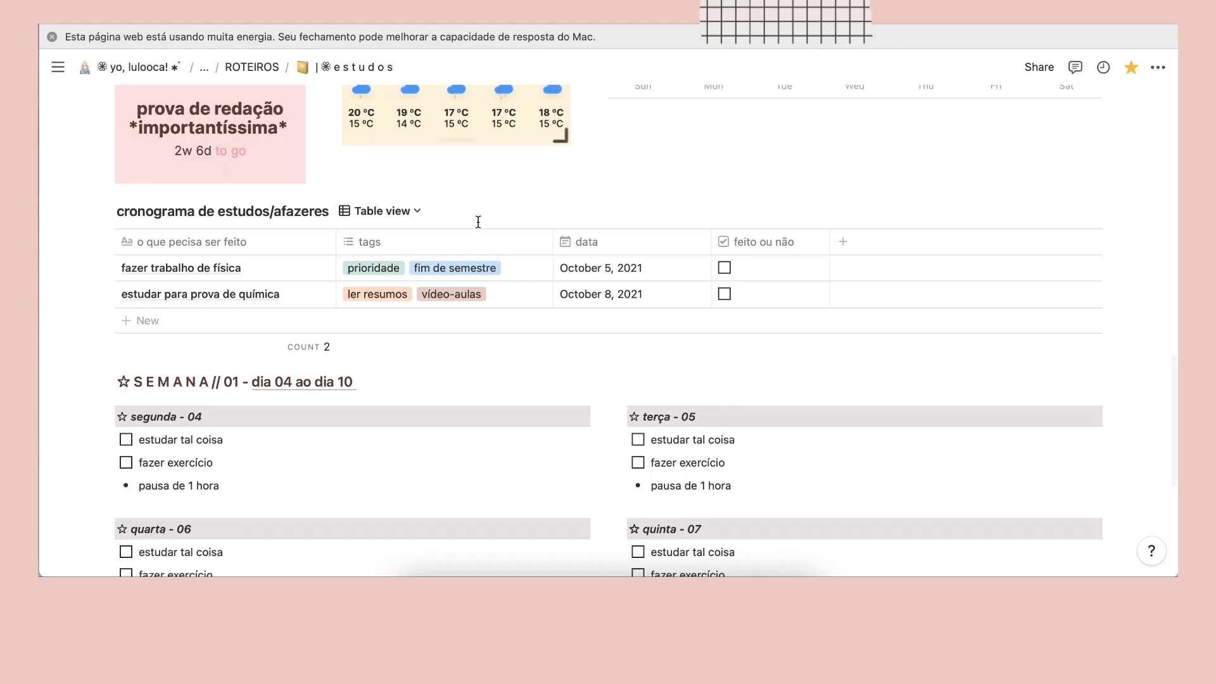
scroll(479, 222, "down", 5)
scroll(468, 380, "down", 2)
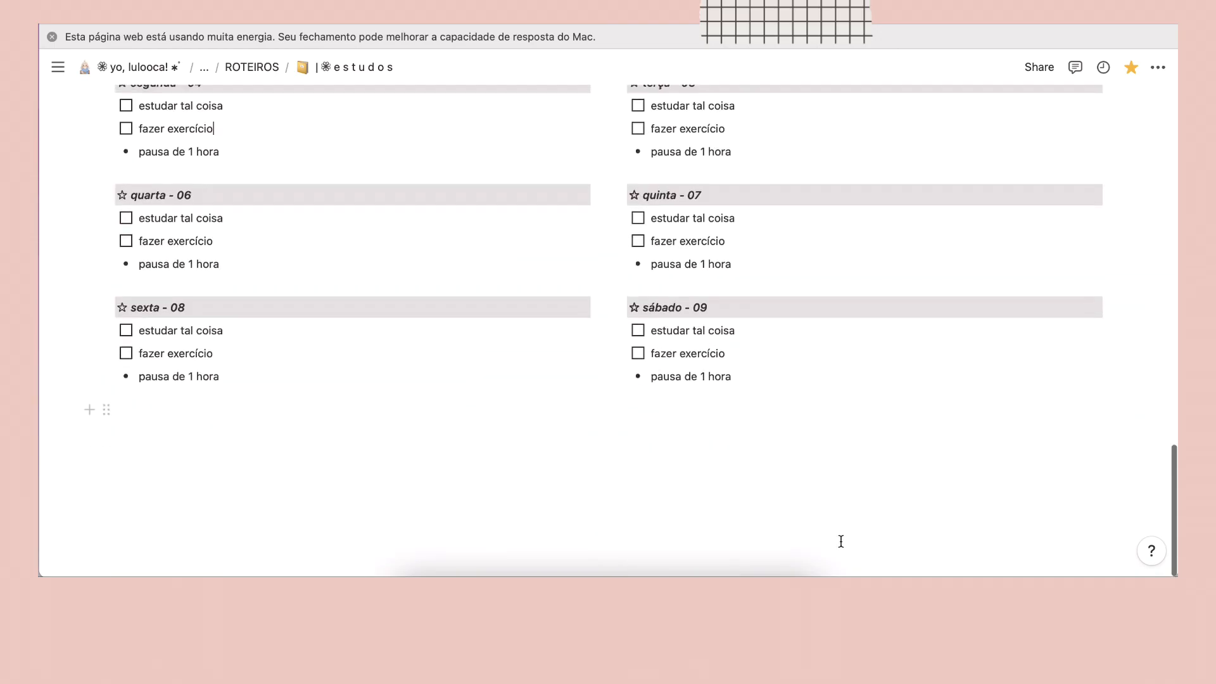
scroll(814, 369, "up", 3)
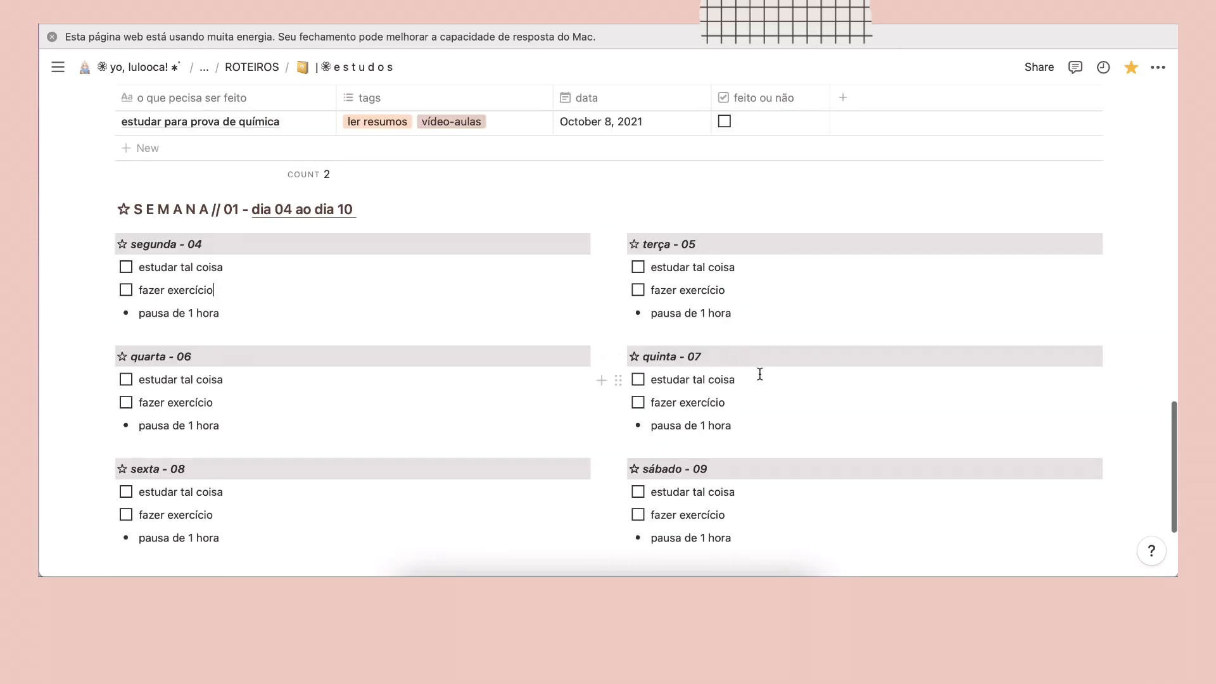
- Copy the six daily checklists and turn the "S E M A N A // 01 - dia 04 ao dia 10" heading into a page
scroll(760, 374, "down", 2)
left_click_drag(1120, 508, 106, 188)
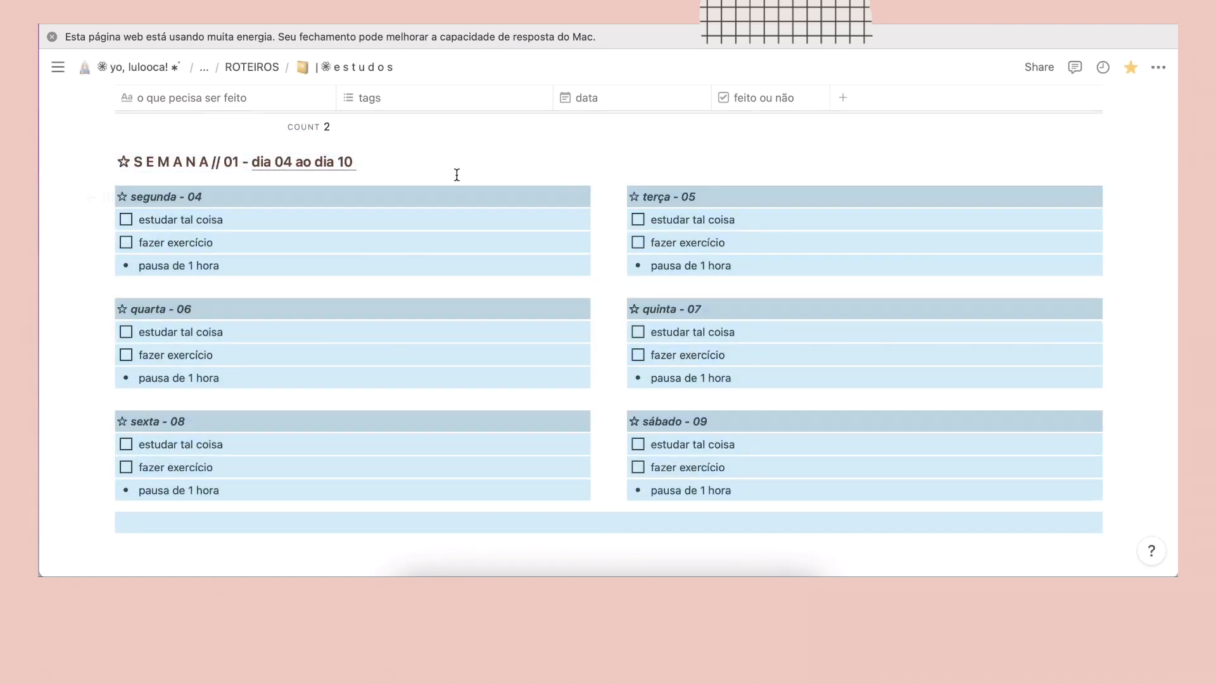
left_click(191, 173)
left_click(109, 160)
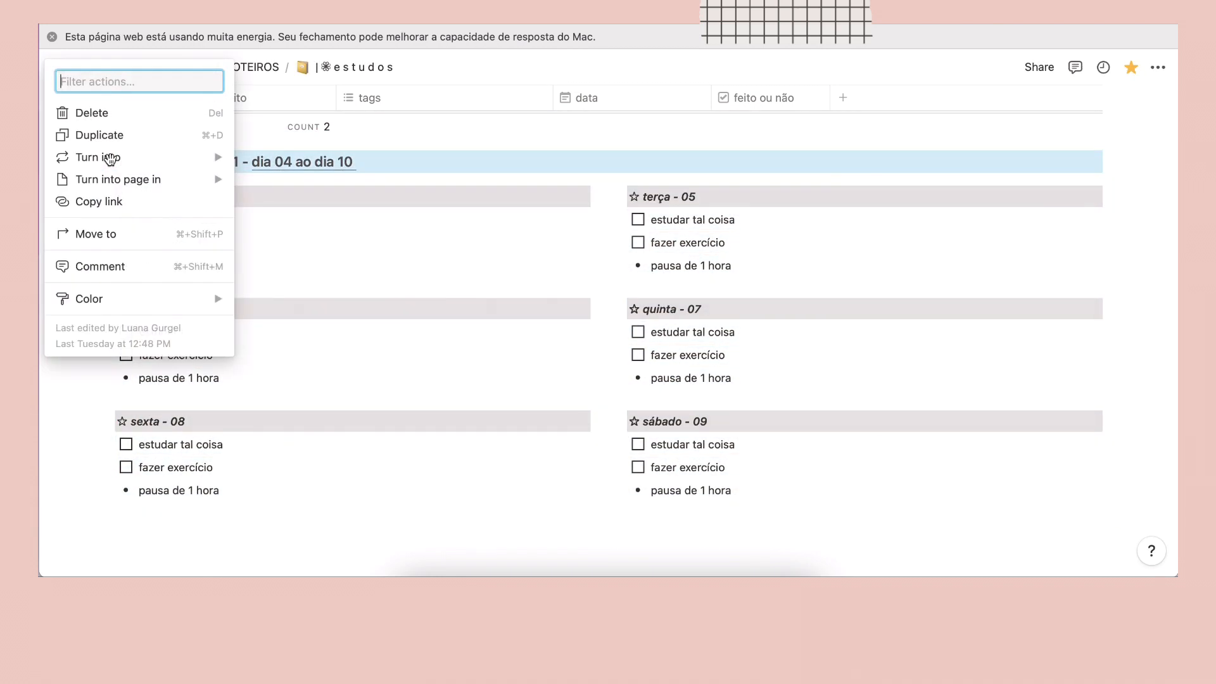
mouse_move(122, 160)
left_click(277, 167)
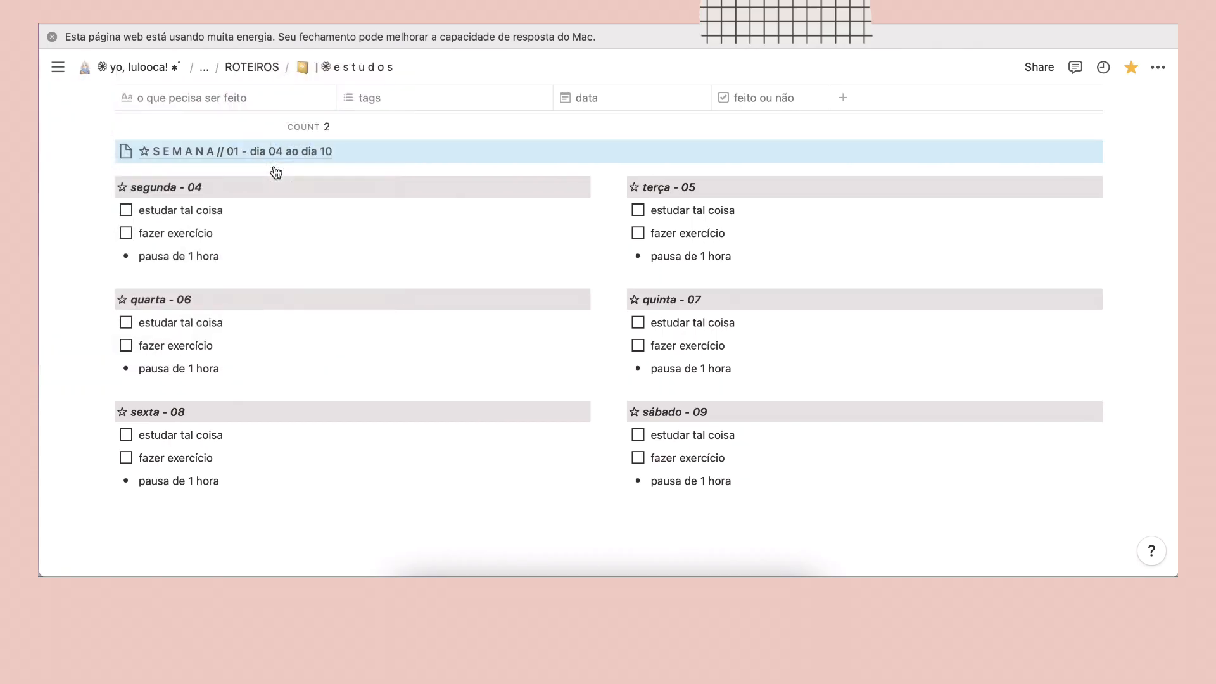
- Open the new "S E M A N A // 01" page, set it to full width and paste the daily checklists into it
left_click(272, 152)
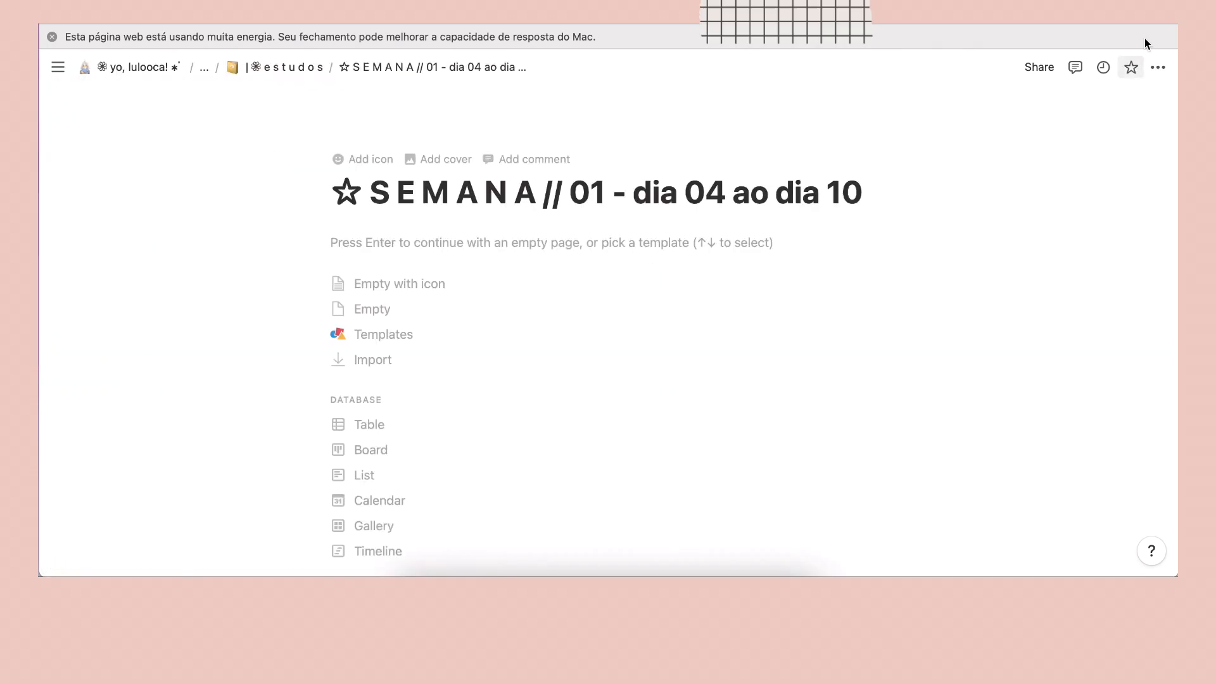
left_click(1159, 68)
left_click(1140, 179)
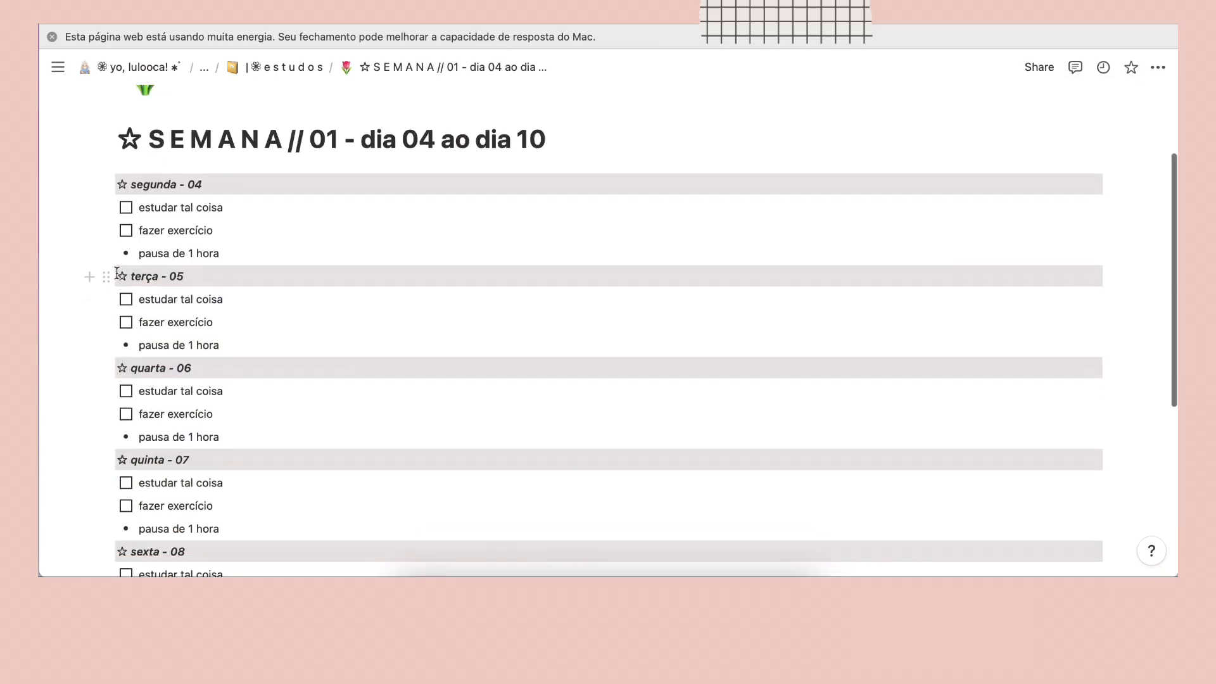
- Place the "terça - 05" checklist in a column beside "segunda - 04" and move Monday's tasks under their heading
left_click_drag(105, 276, 215, 387)
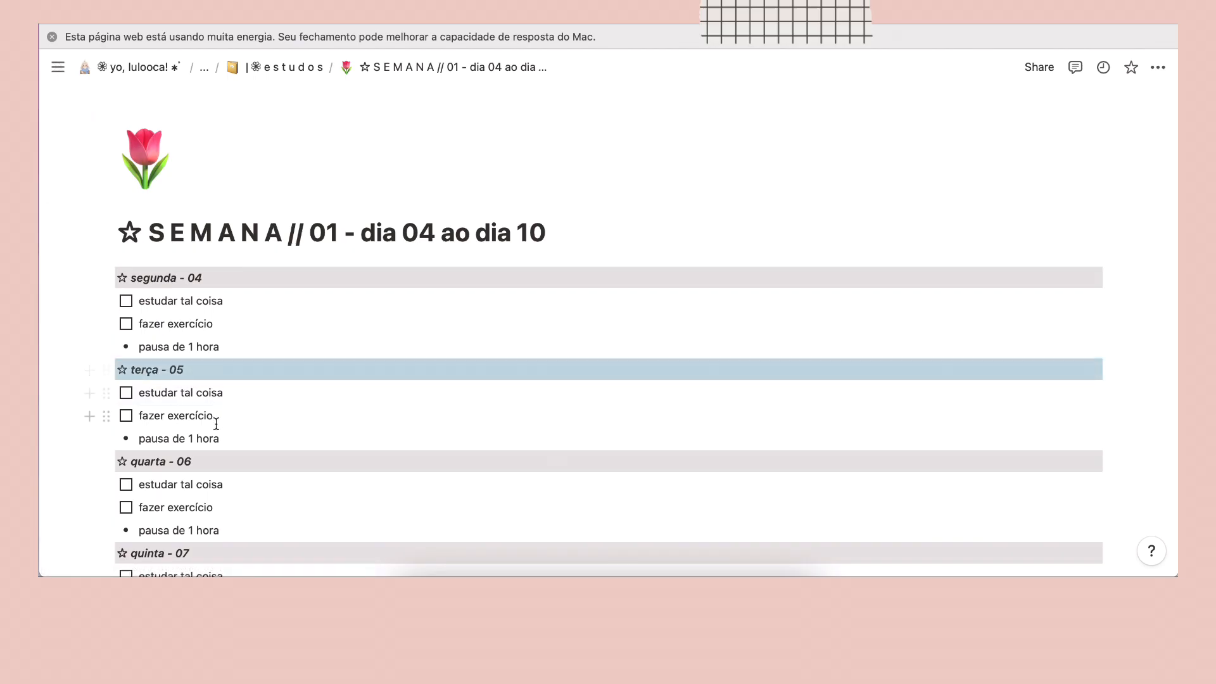
left_click_drag(197, 433, 1107, 274)
scroll(539, 263, "down", 3)
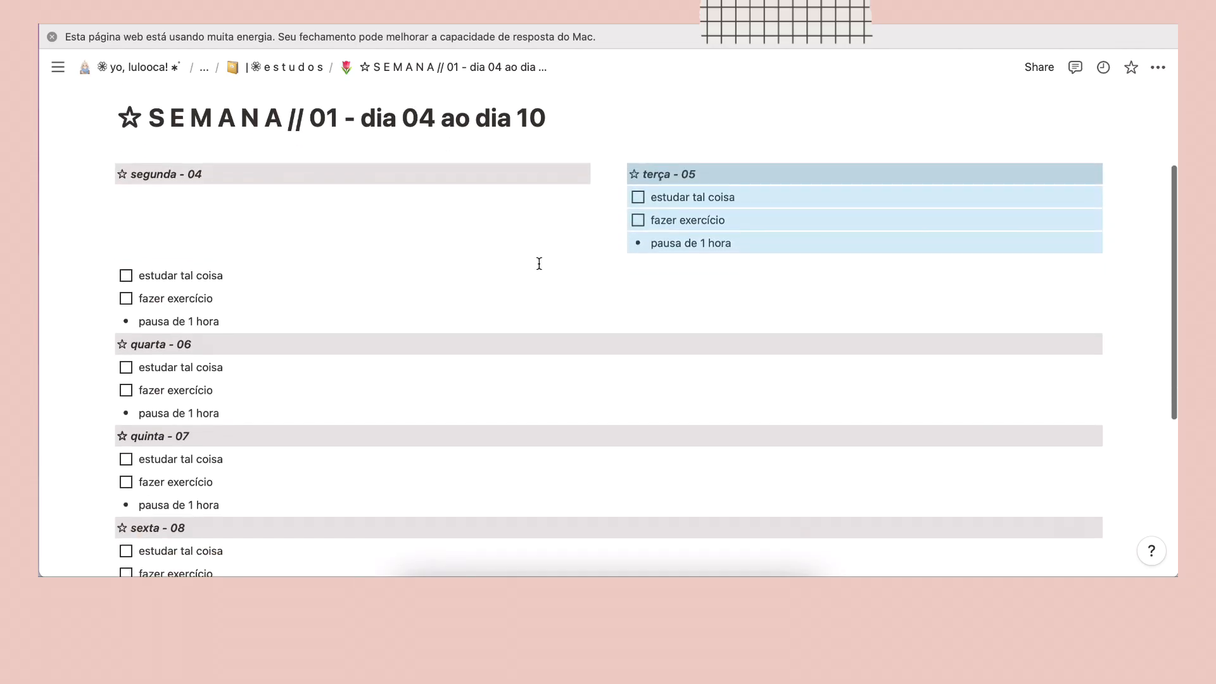
left_click_drag(245, 314, 113, 190)
scroll(380, 280, "down", 1)
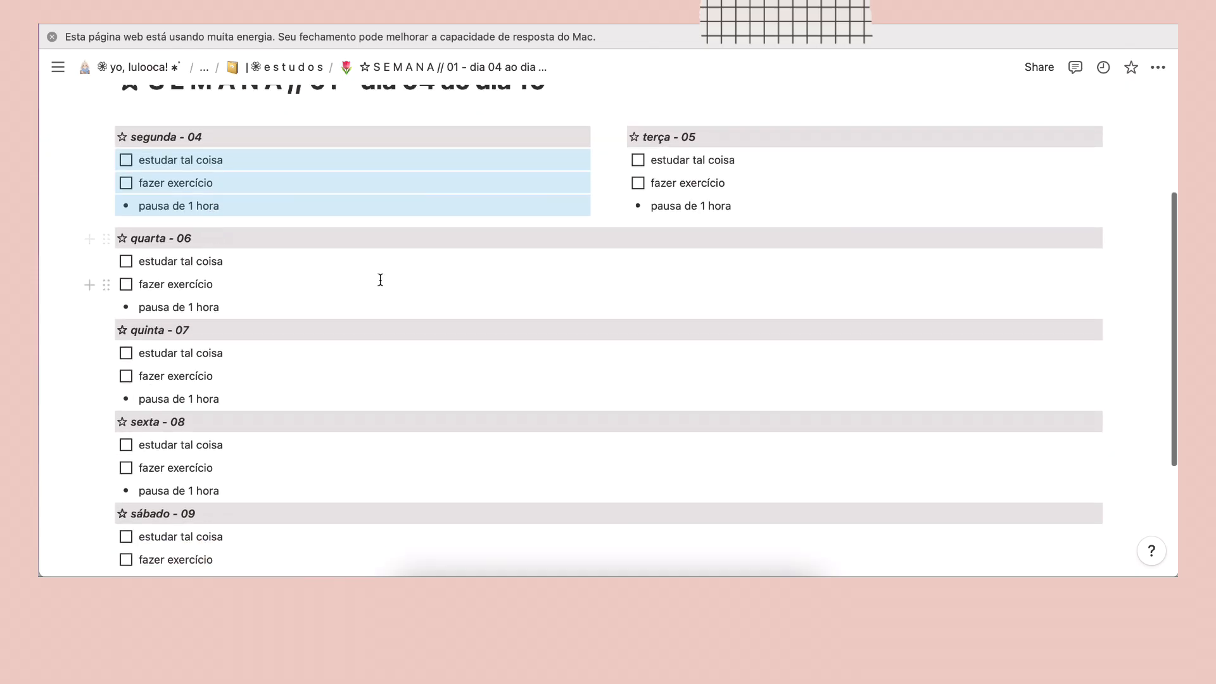
left_click(589, 306)
- Return to the estudos page and cut all six daily checklists below the "S E M A N A // 01" page link
scroll(589, 307, "up", 4)
left_click(291, 67)
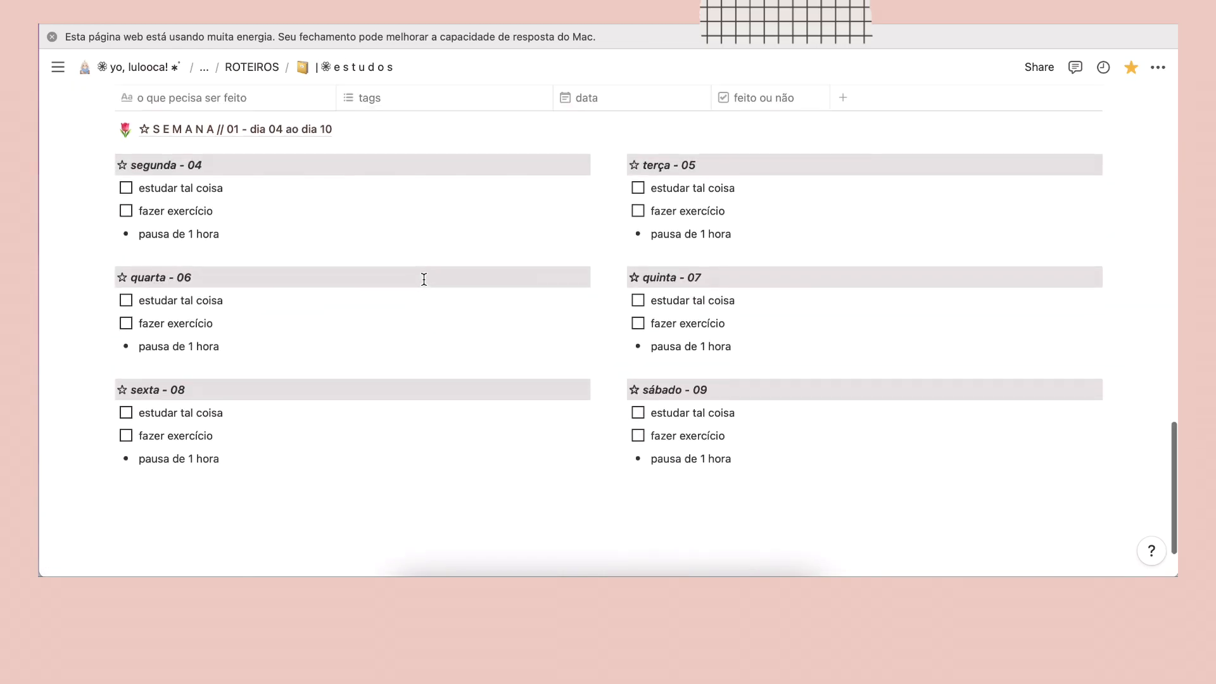
left_click_drag(874, 469, 107, 163)
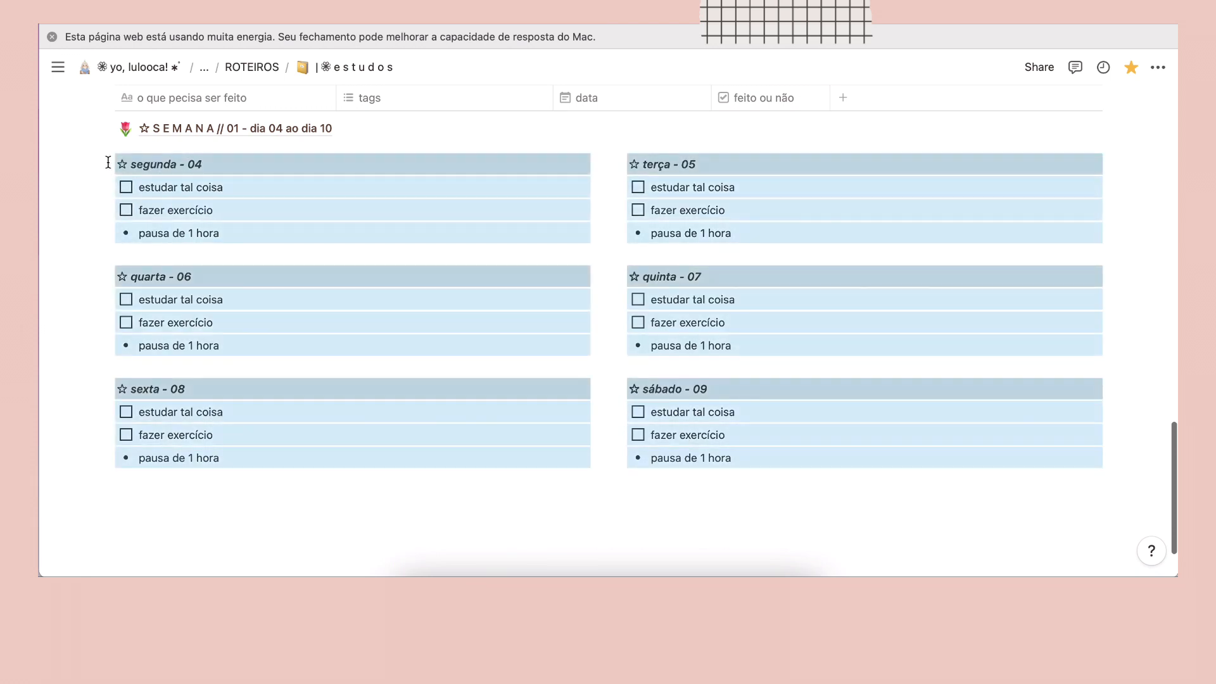
key("super+x")
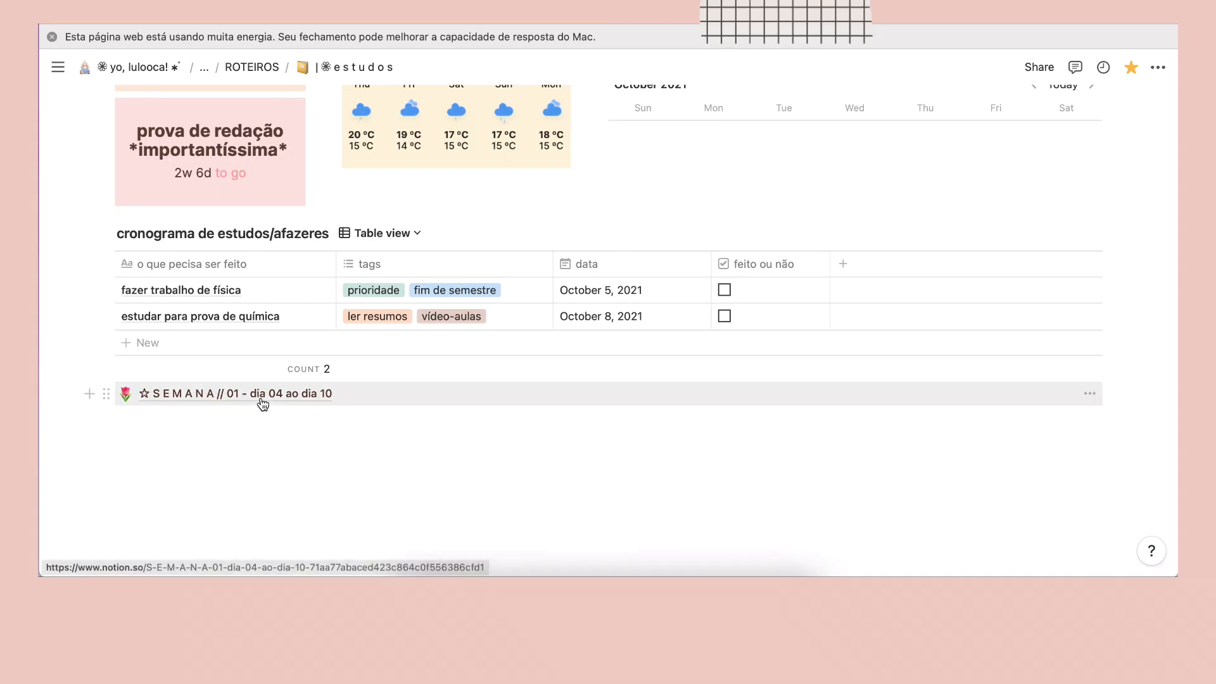
- Review the estudos page and the checklists inside the "S E M A N A // 01" subpage, ending back on the estudos page
scroll(262, 404, "up", 15)
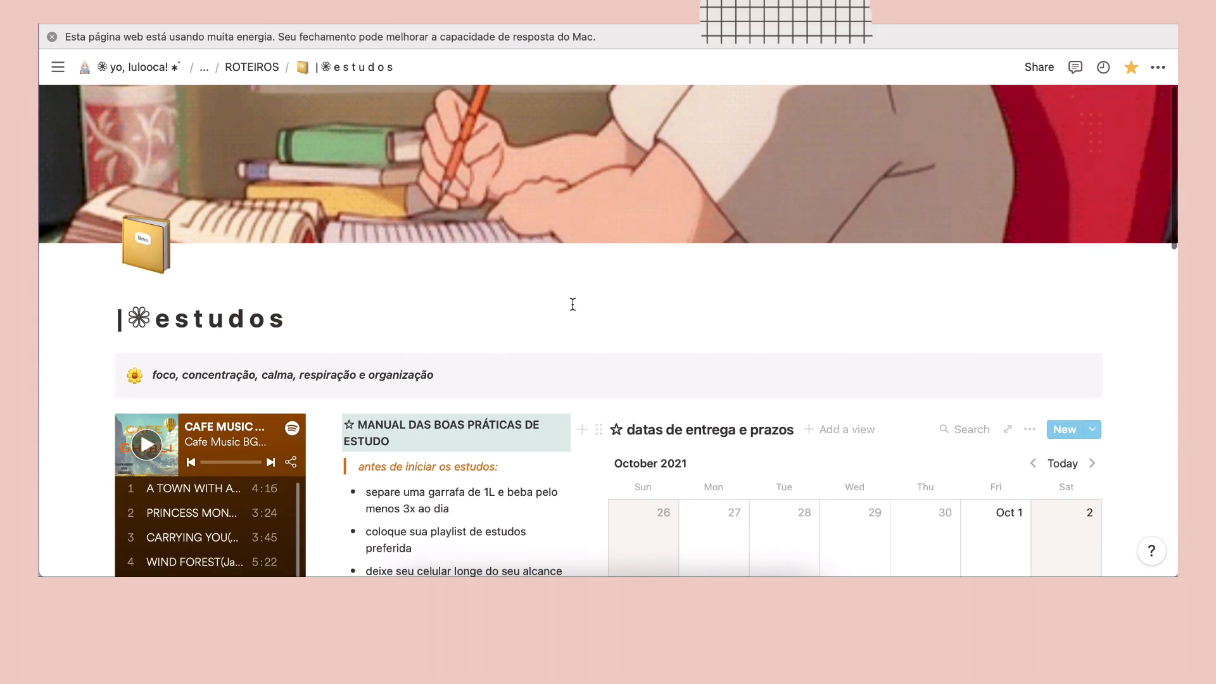
scroll(568, 303, "down", 2)
scroll(569, 302, "down", 15)
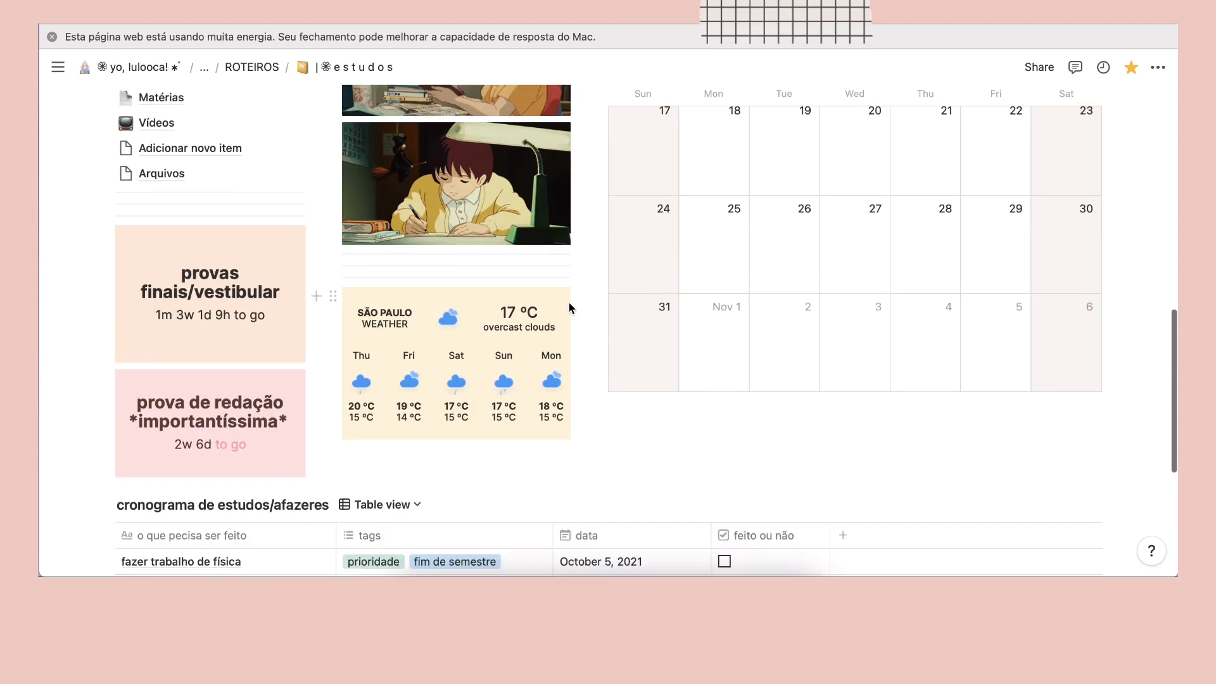
left_click(226, 413)
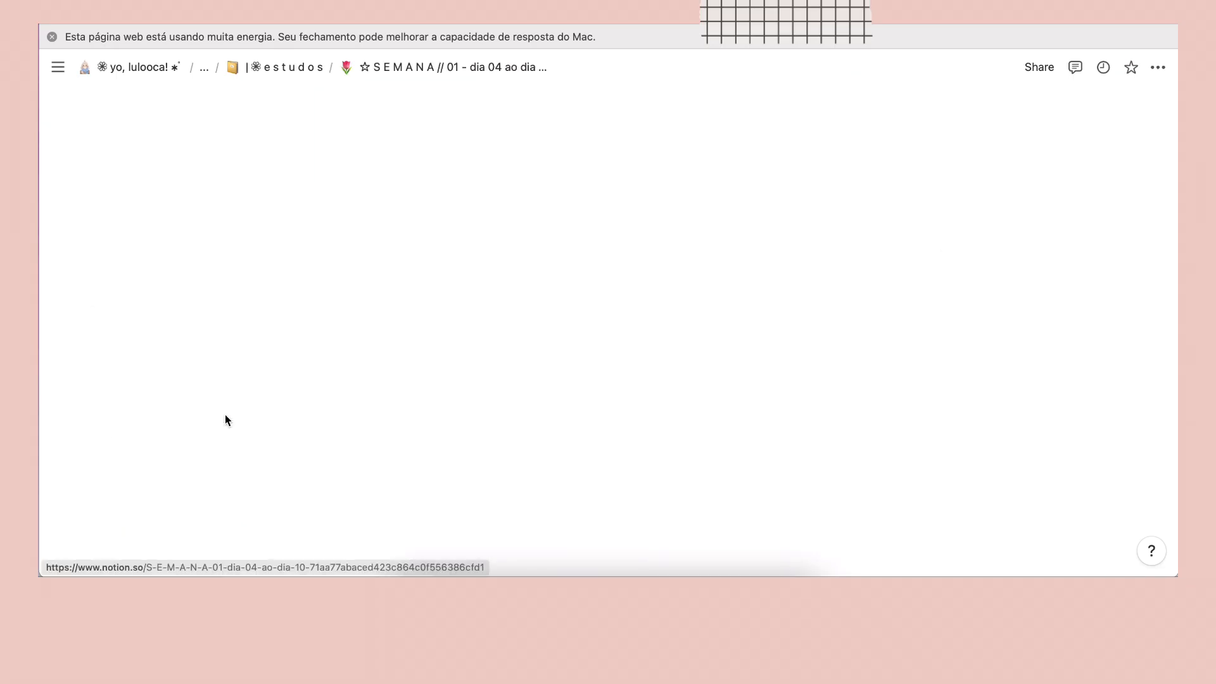
scroll(364, 209, "down", 8)
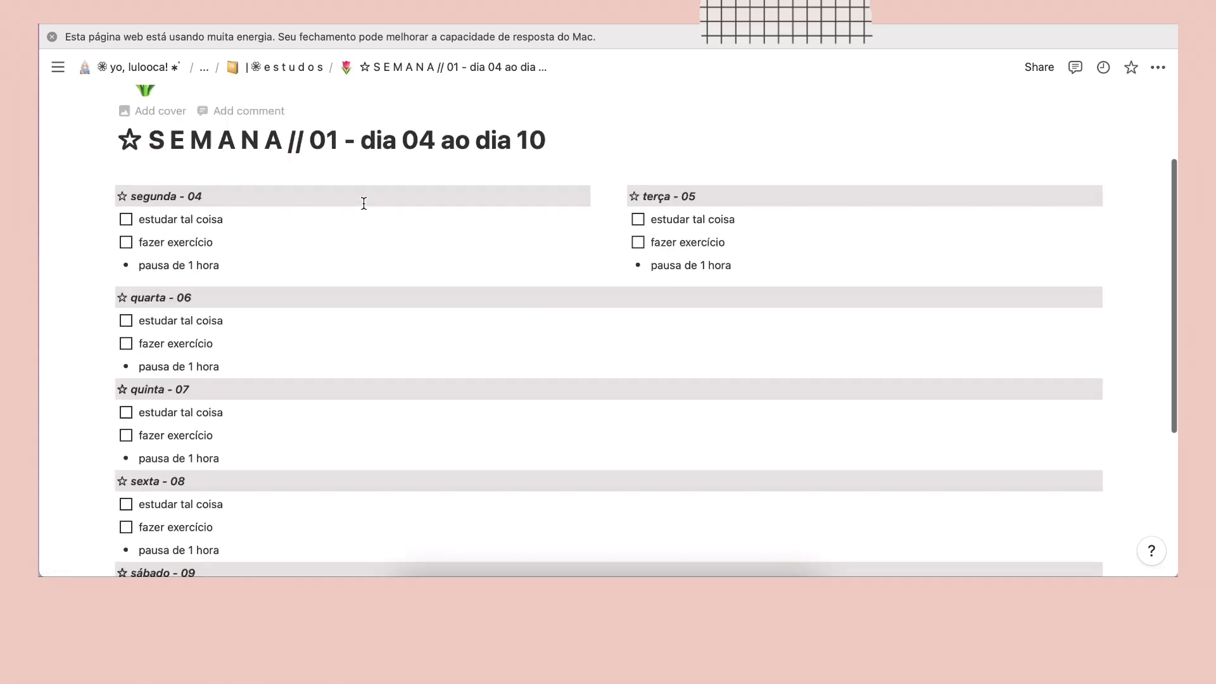
scroll(375, 235, "down", 2)
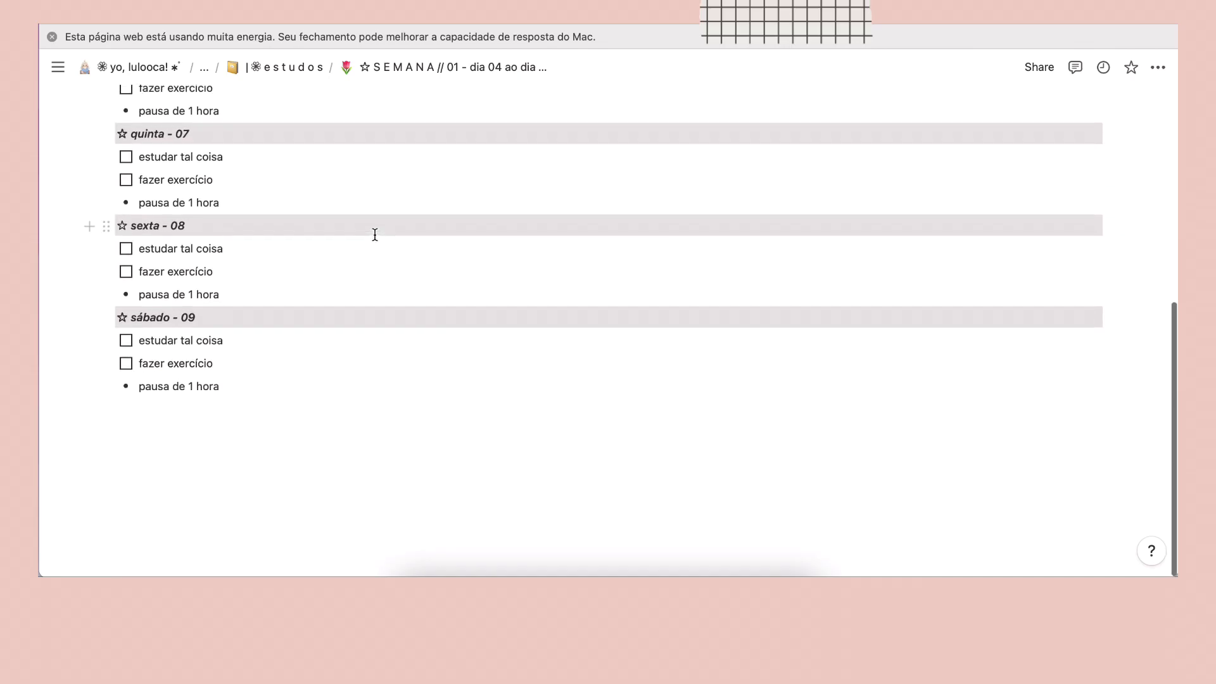
scroll(375, 235, "up", 10)
left_click(275, 70)
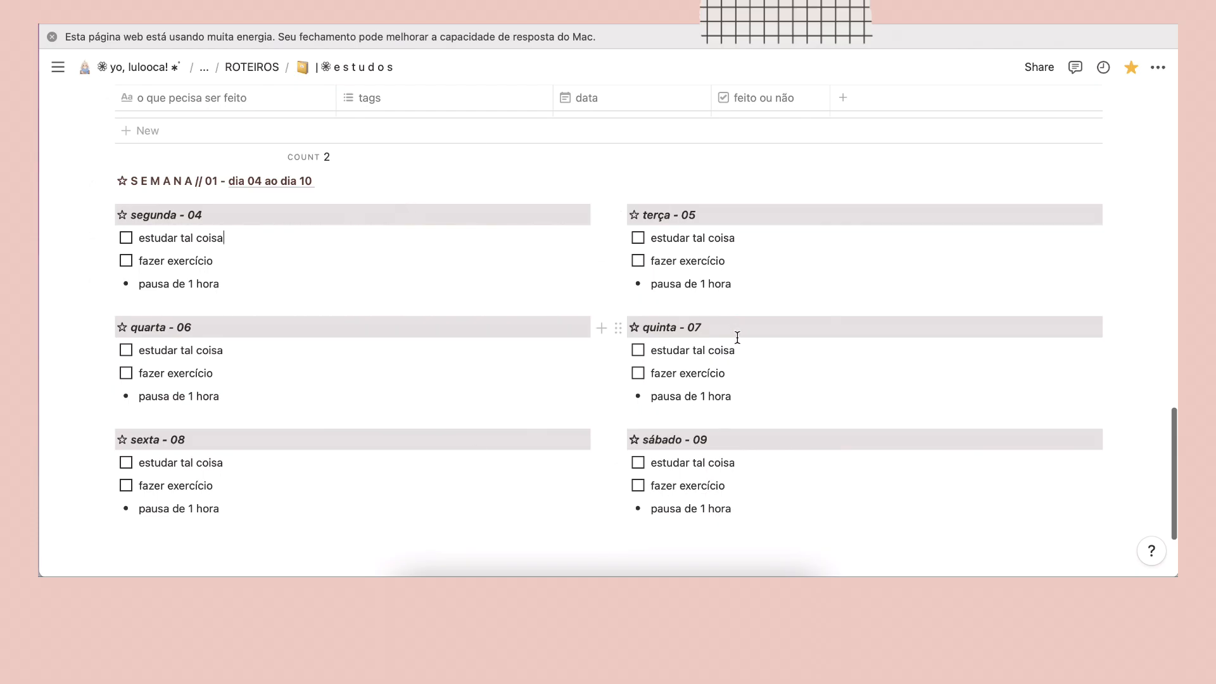
- Examine the whole estudos page, including the weekly checklists, deadlines calendar, widgets and study schedule table
scroll(737, 337, "down", 1)
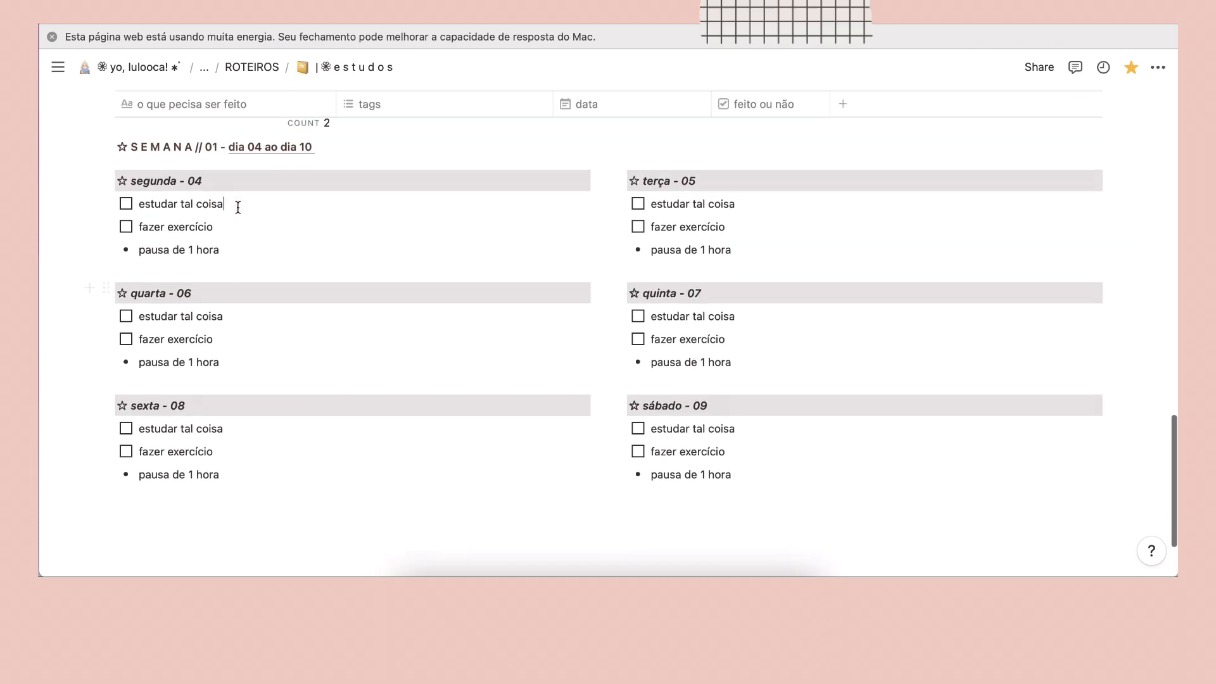
scroll(237, 208, "up", 1)
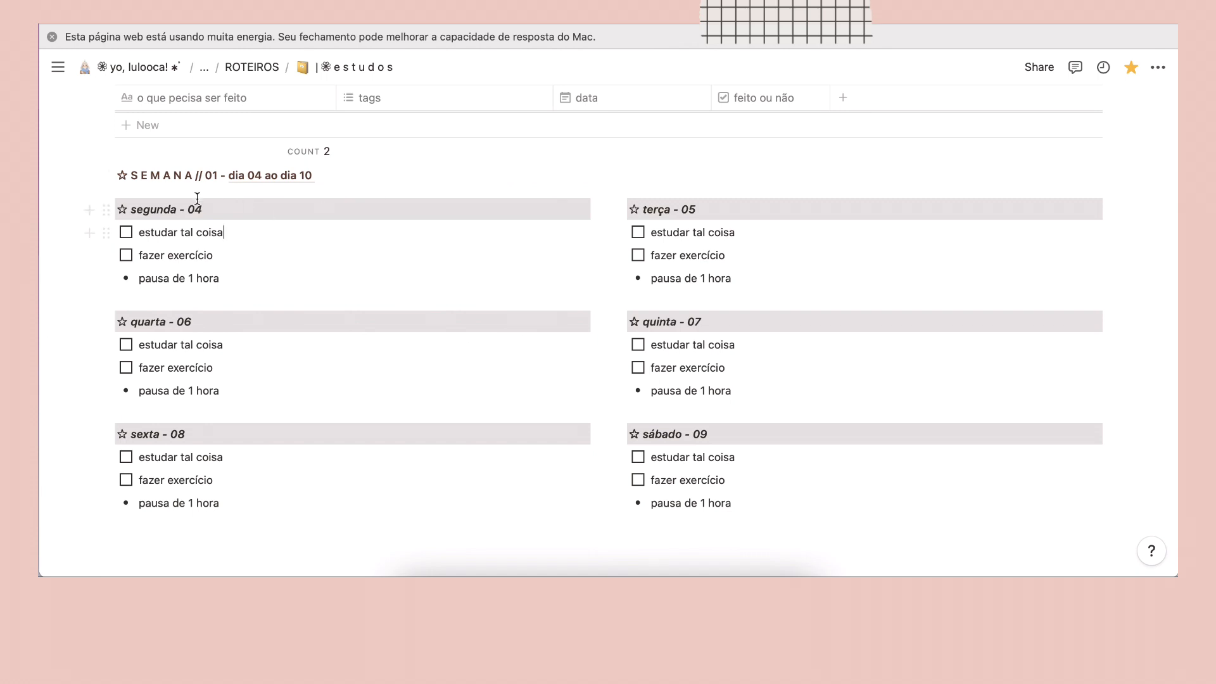
scroll(285, 226, "up", 10)
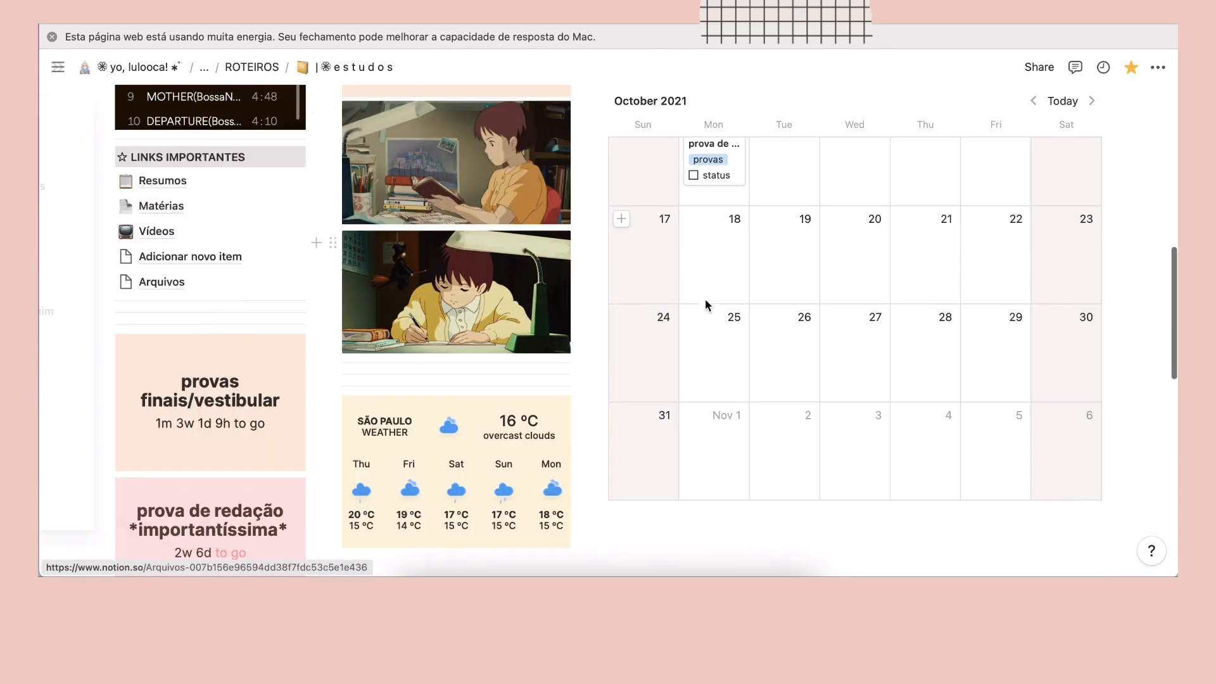
scroll(781, 465, "up", 10)
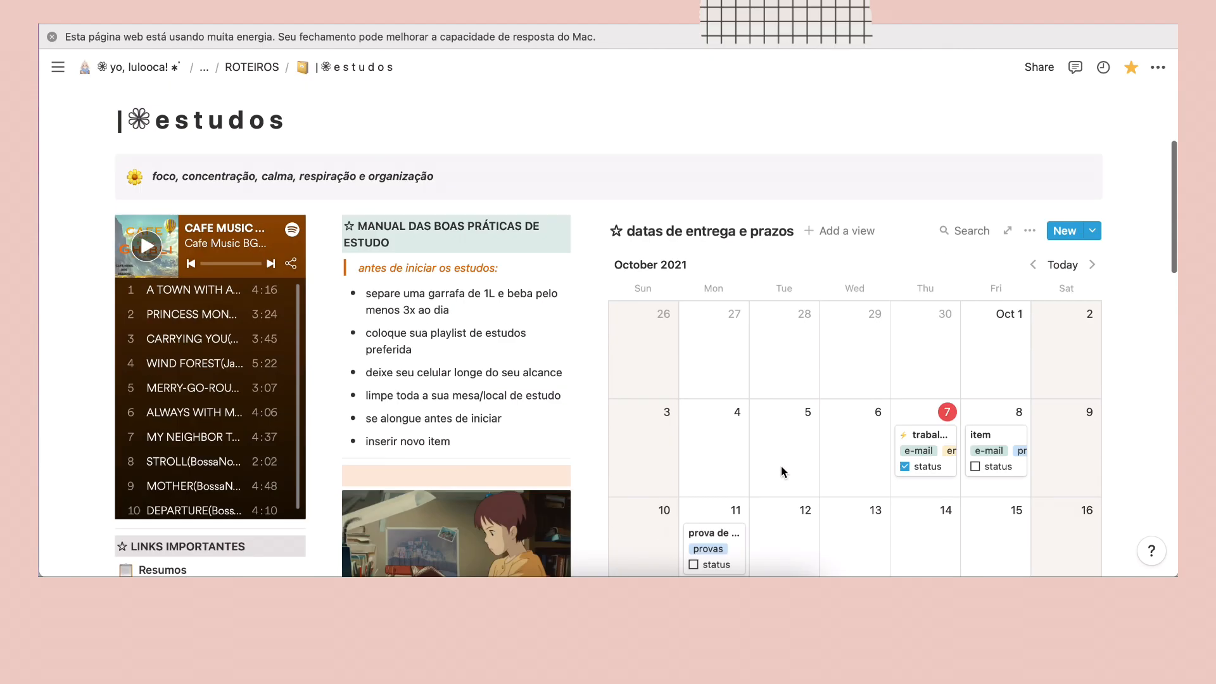
scroll(781, 465, "up", 3)
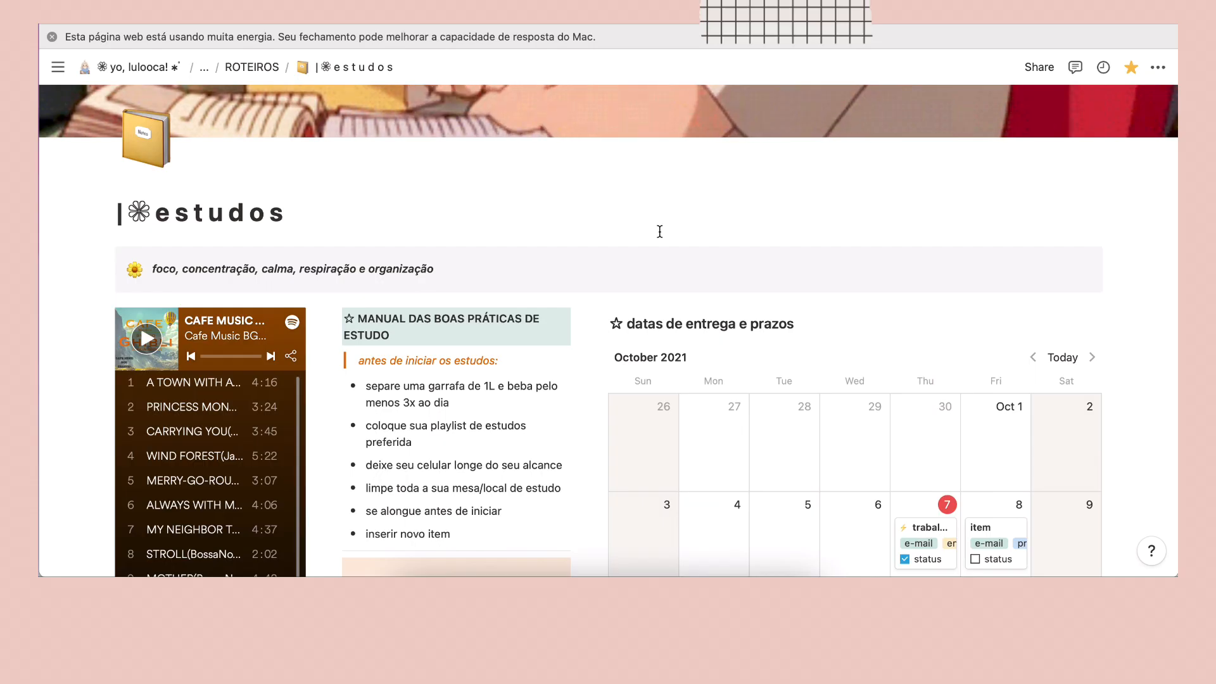
scroll(660, 231, "down", 10)
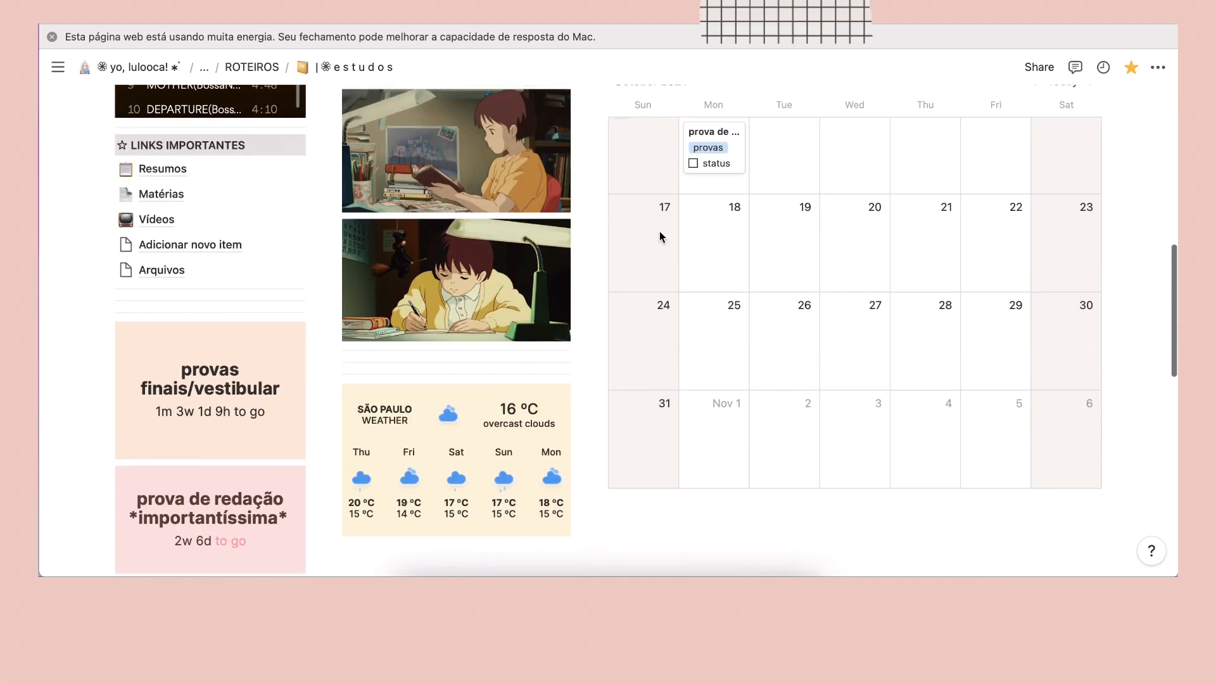
scroll(660, 236, "down", 5)
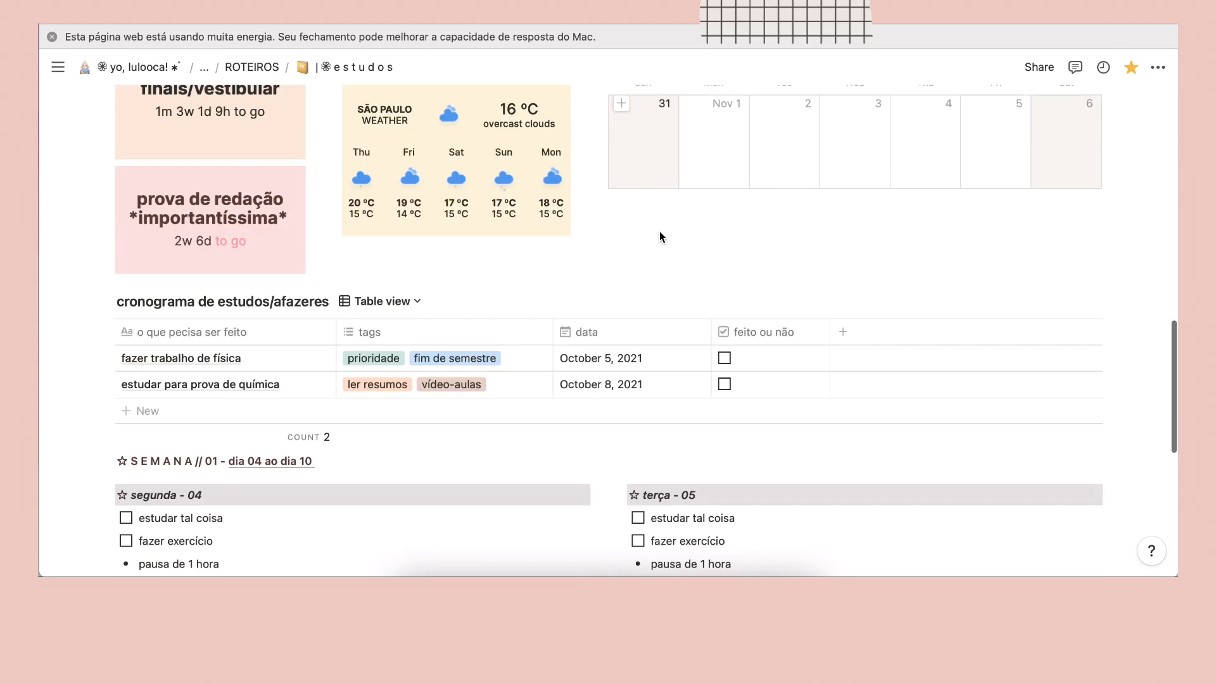
scroll(660, 232, "down", 2)
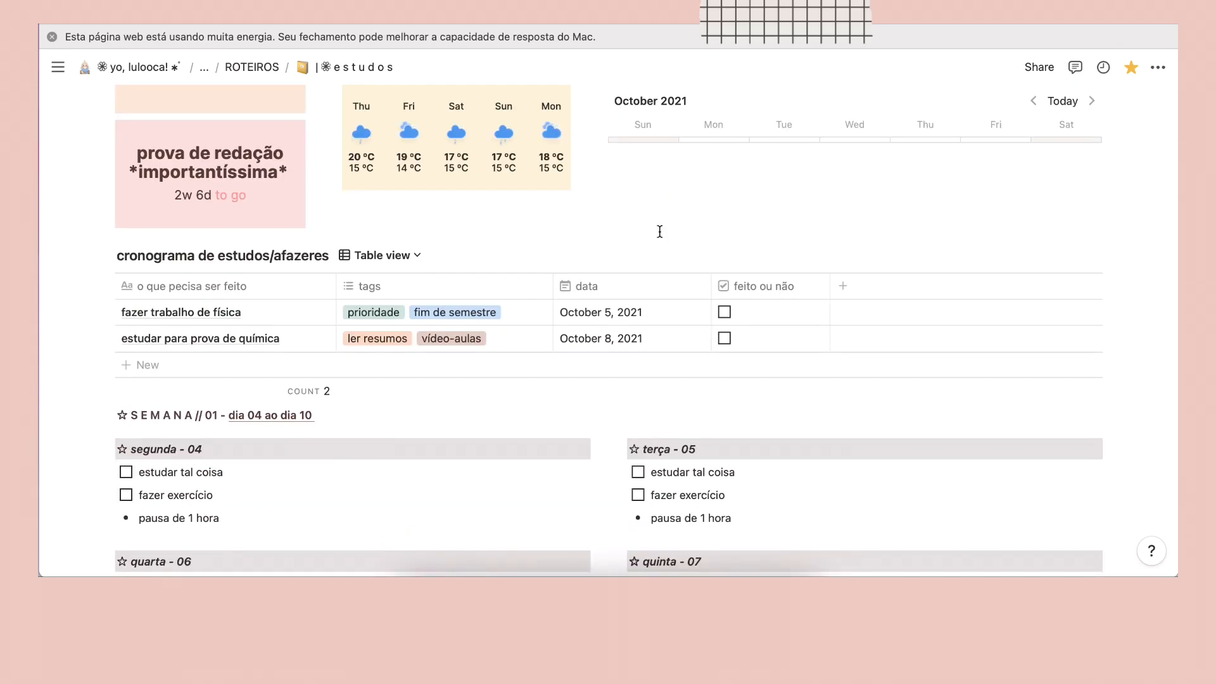
scroll(660, 232, "down", 2)
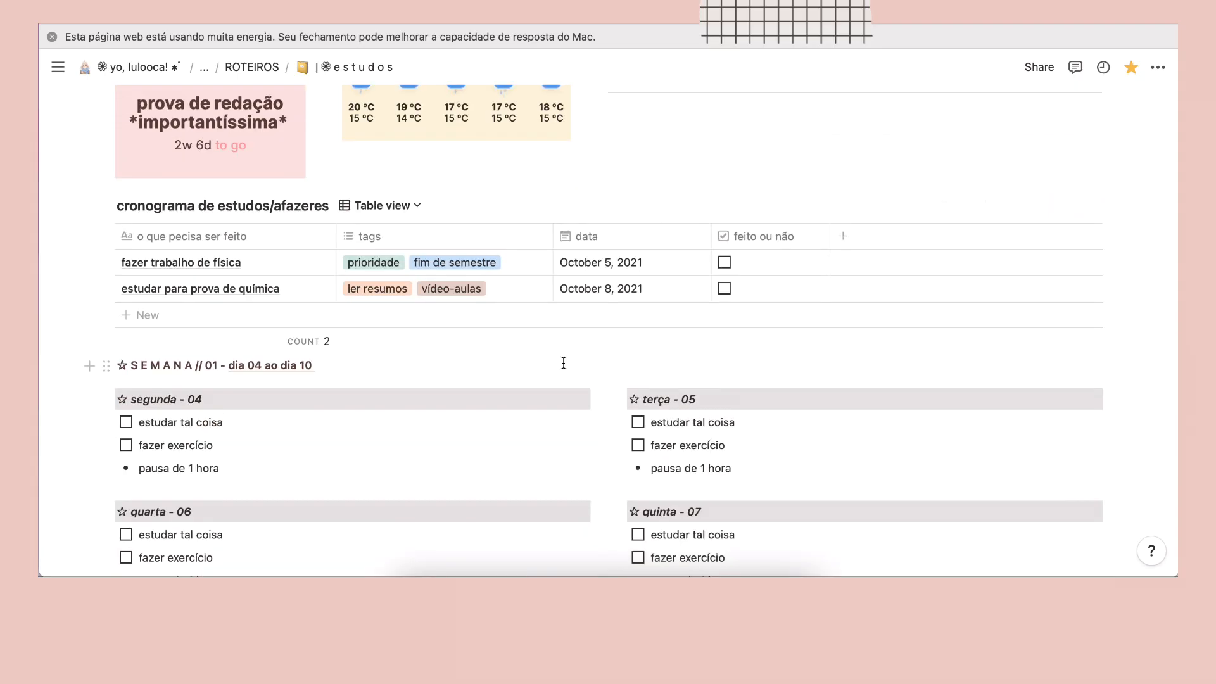
- Review the estudos page from the weekly checklists and schedule table back up to the cover
scroll(564, 363, "down", 6)
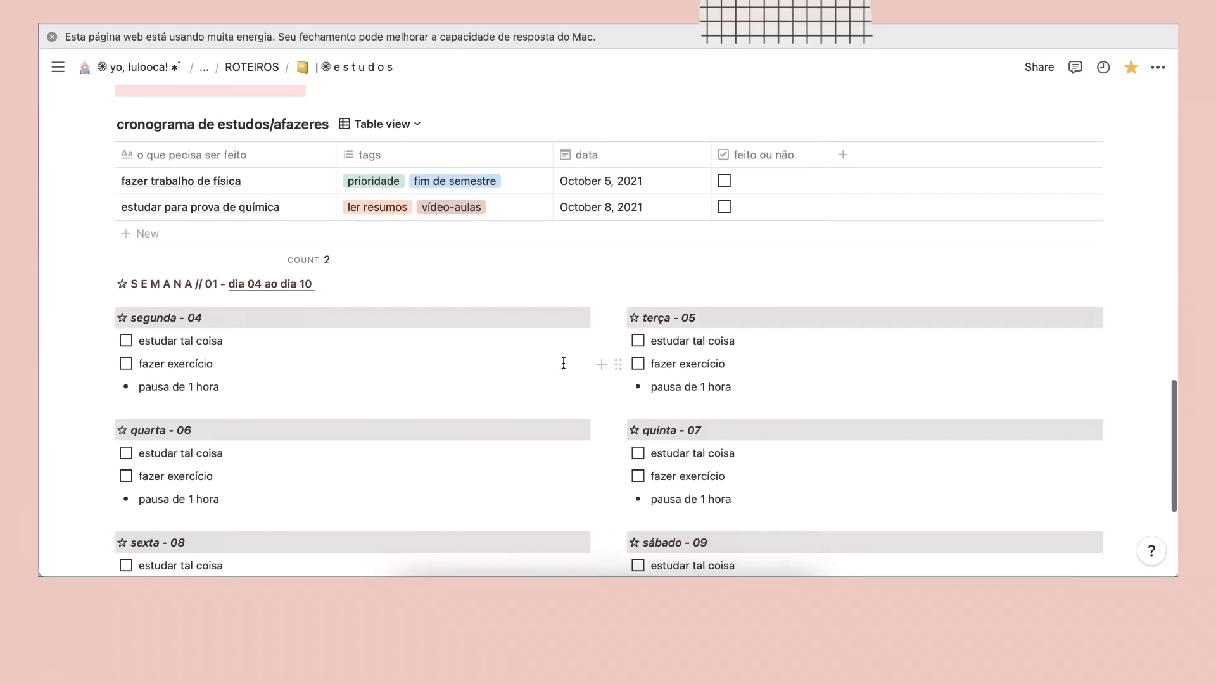
scroll(564, 363, "up", 20)
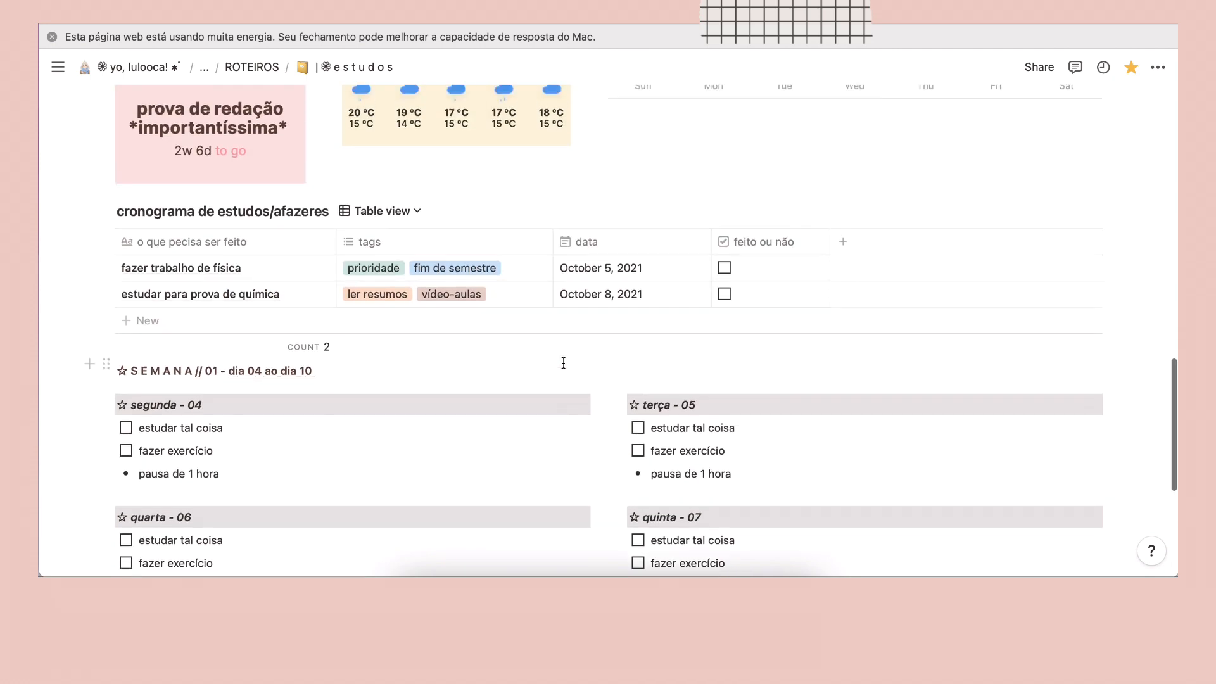
scroll(563, 362, "up", 14)
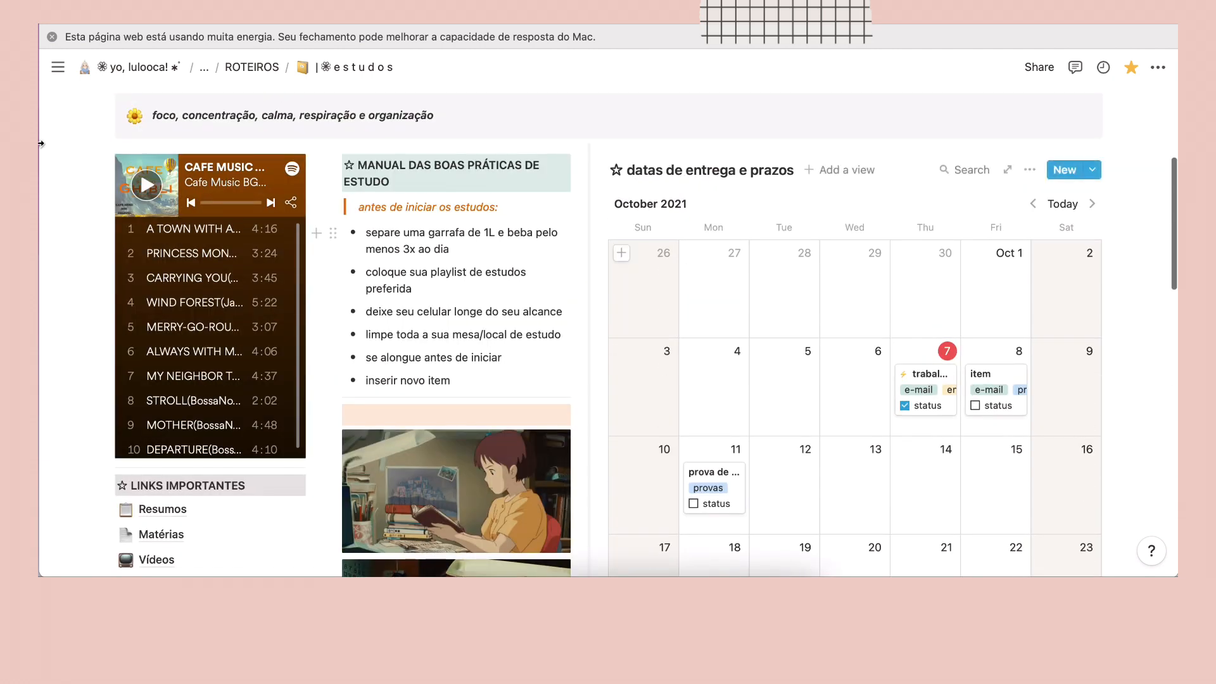
scroll(582, 253, "up", 9)
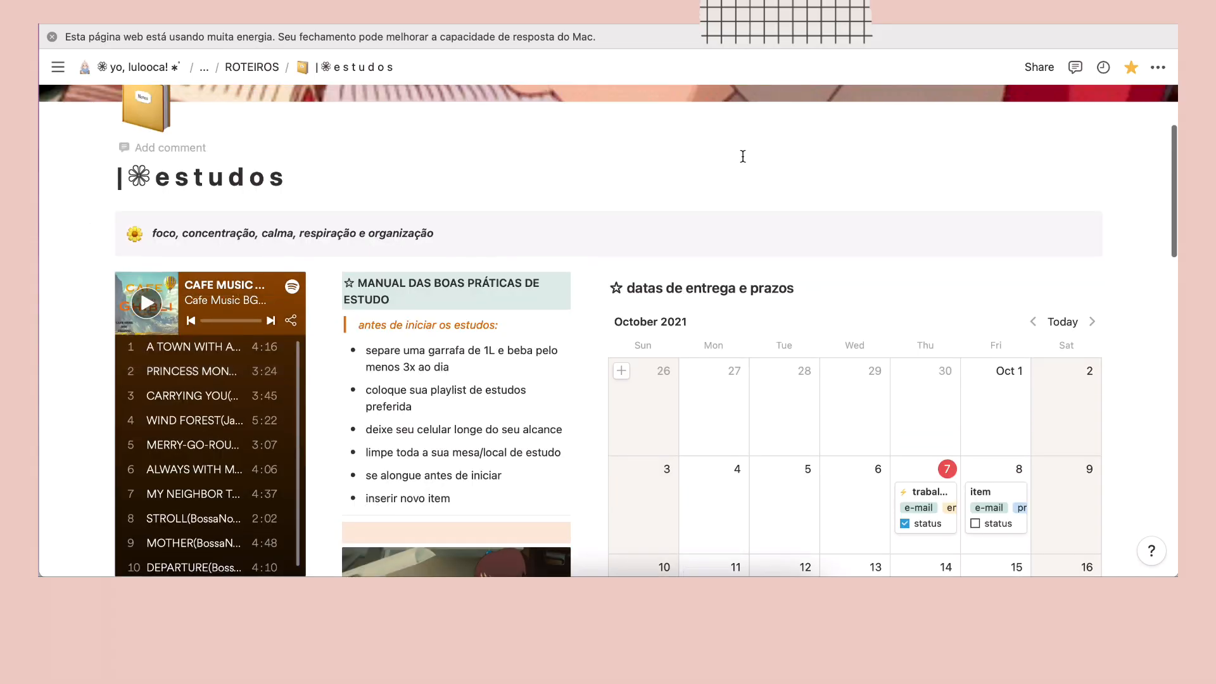
scroll(743, 155, "up", 1)
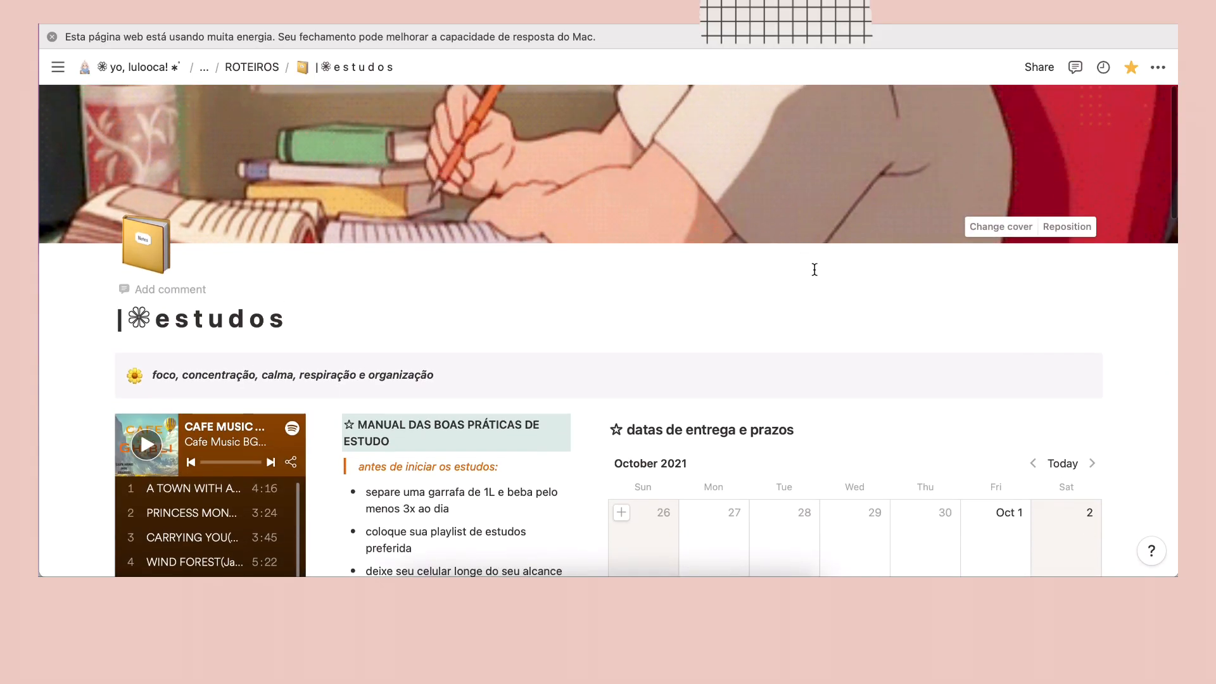
- Examine the playlist, important links, study manual, deadlines calendar and countdown widgets down to the "cronograma de estudos/afazeres" table
scroll(860, 305, "down", 8)
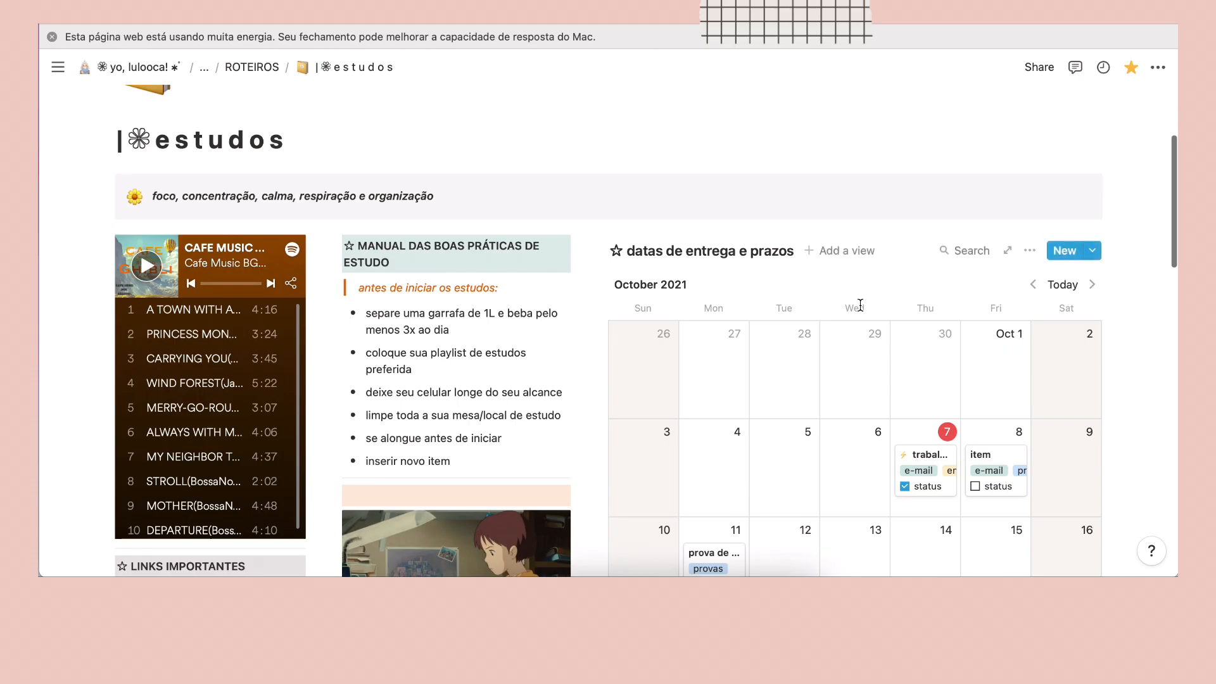
scroll(860, 310, "down", 1)
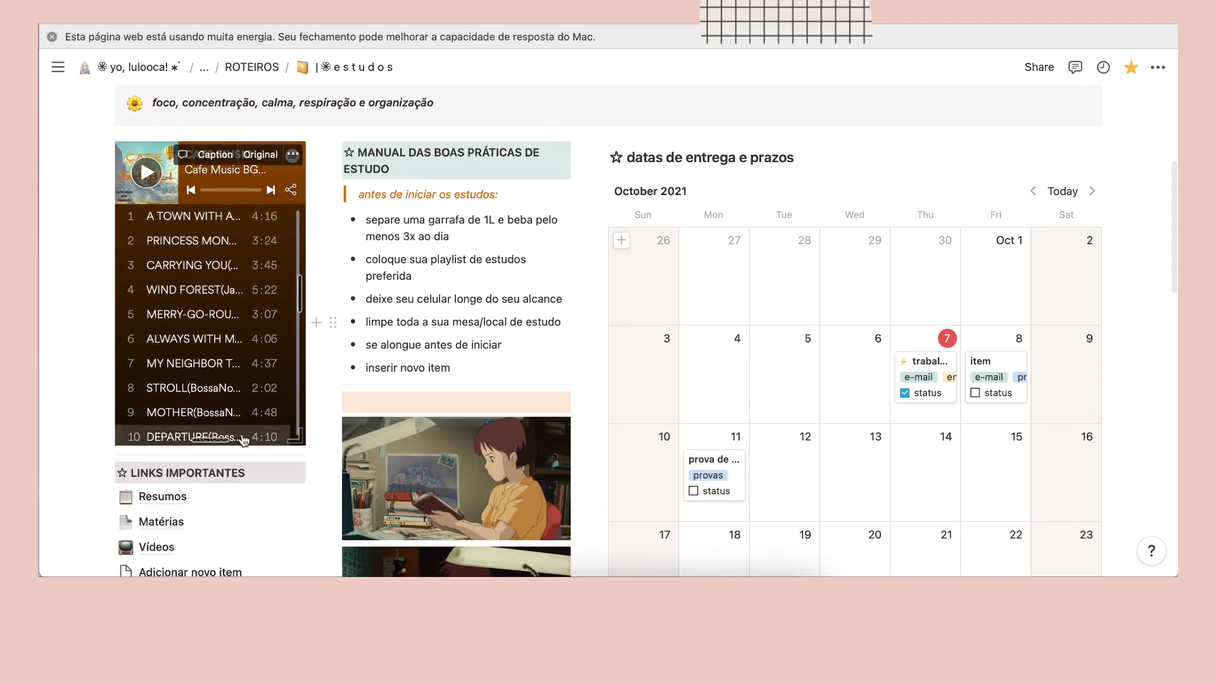
scroll(246, 437, "down", 1)
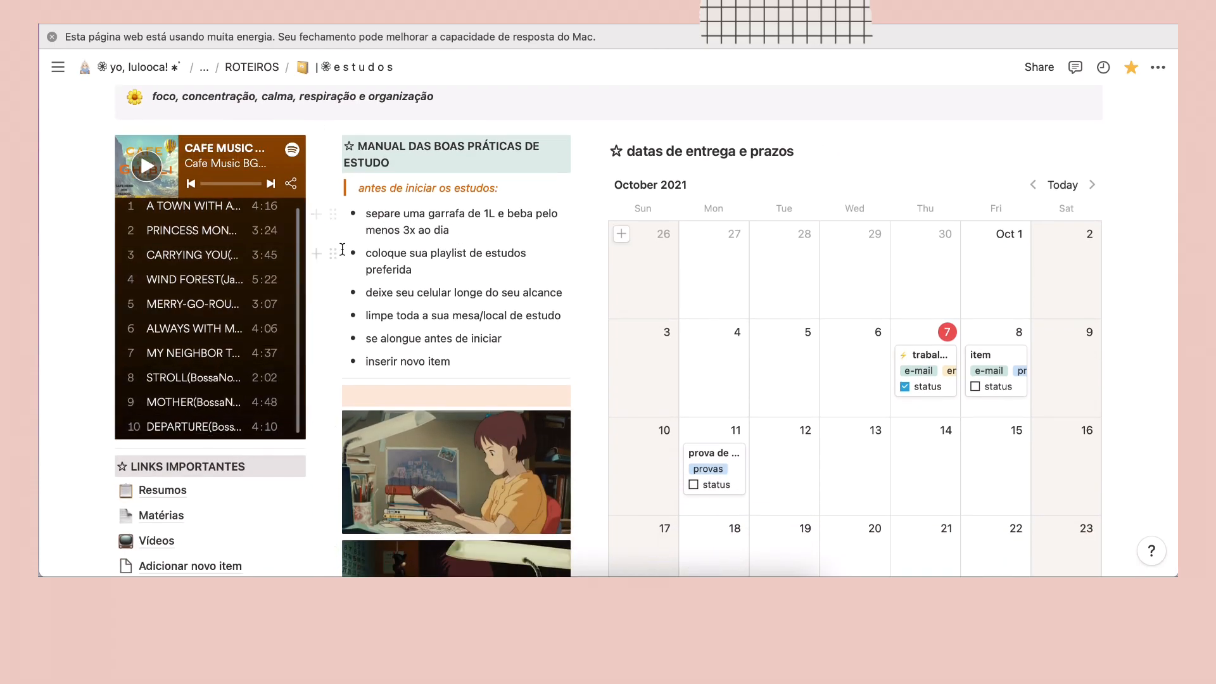
scroll(342, 249, "down", 3)
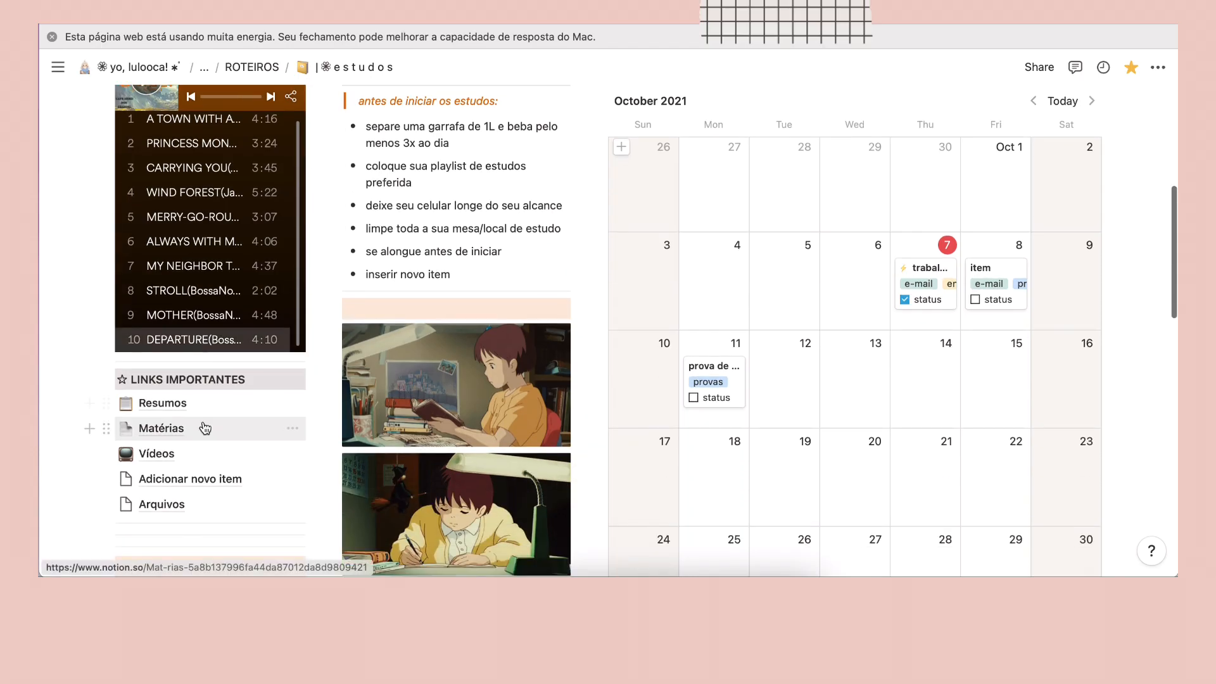
scroll(213, 444, "up", 1)
scroll(366, 147, "up", 1)
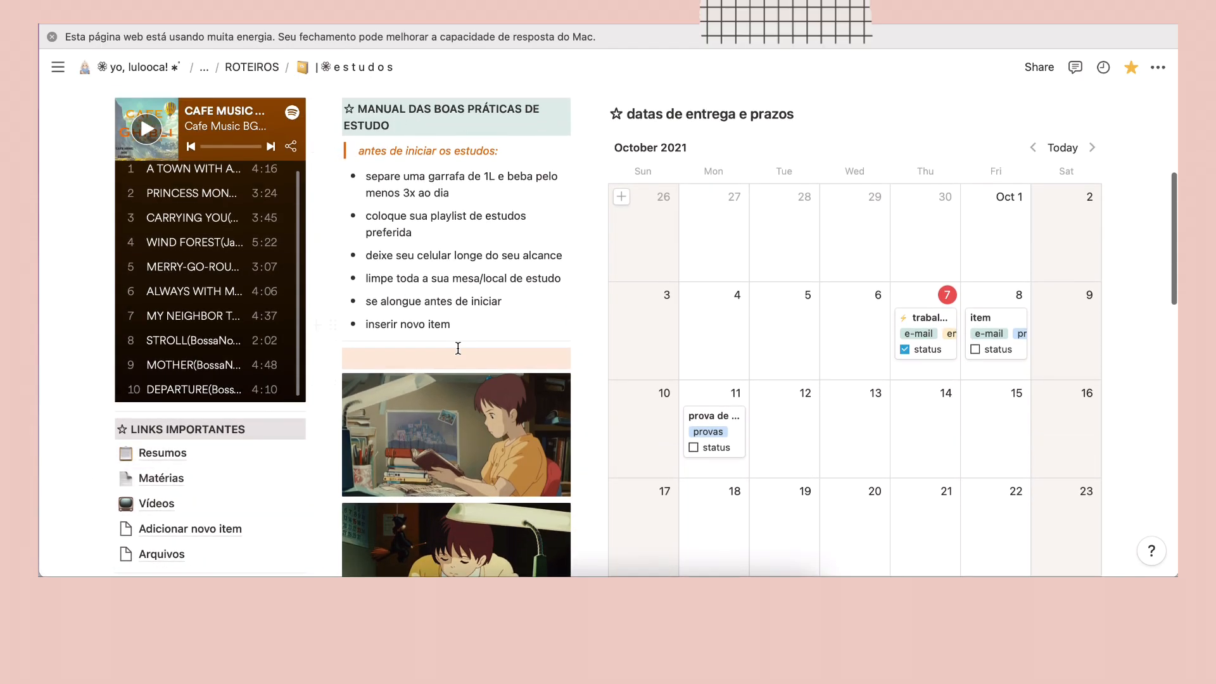
scroll(696, 123, "down", 5)
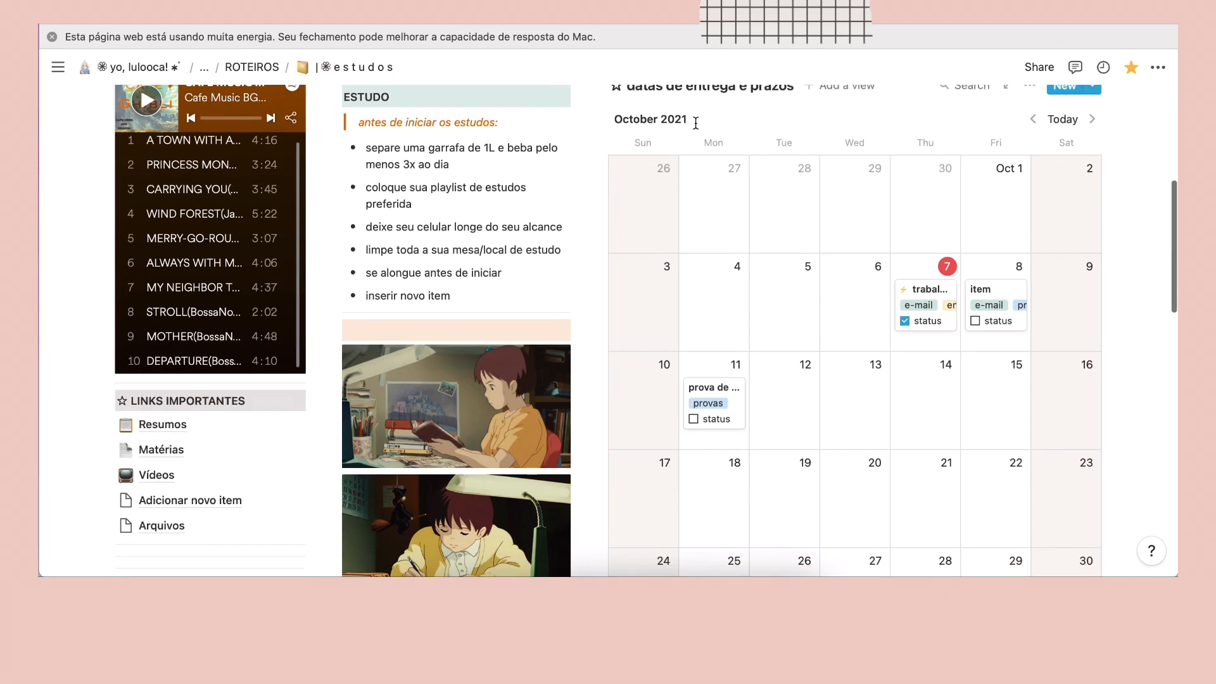
scroll(989, 314, "down", 8)
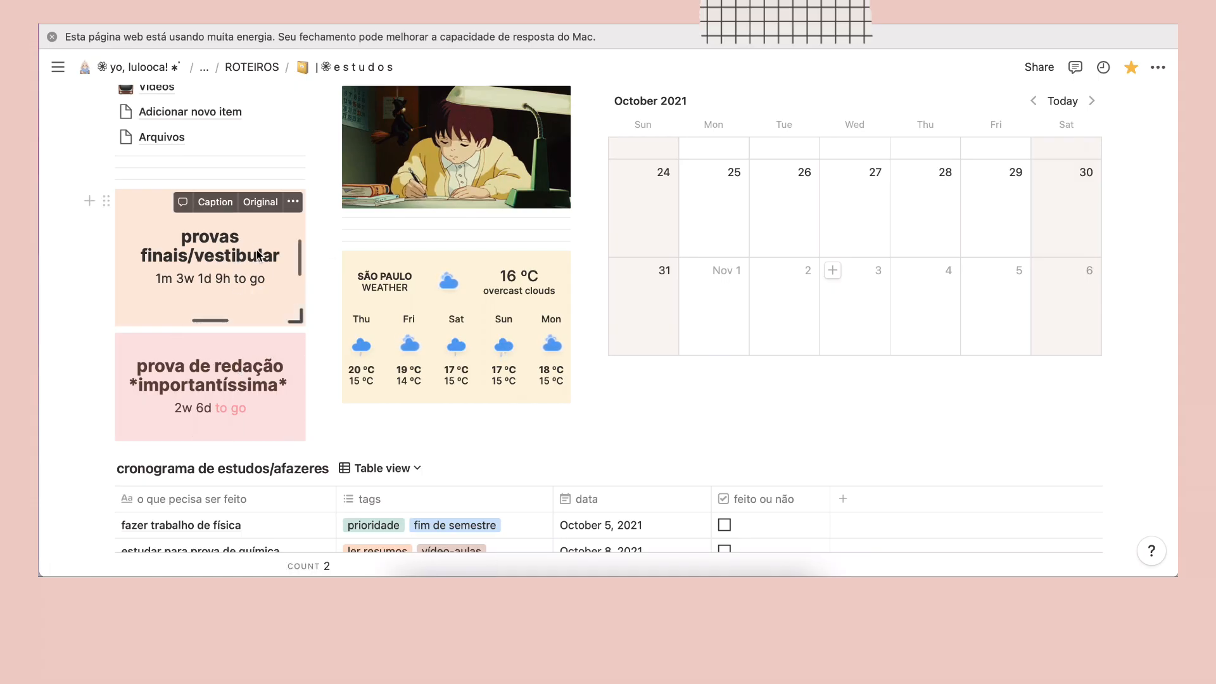
scroll(462, 245, "down", 10)
scroll(462, 245, "down", 1)
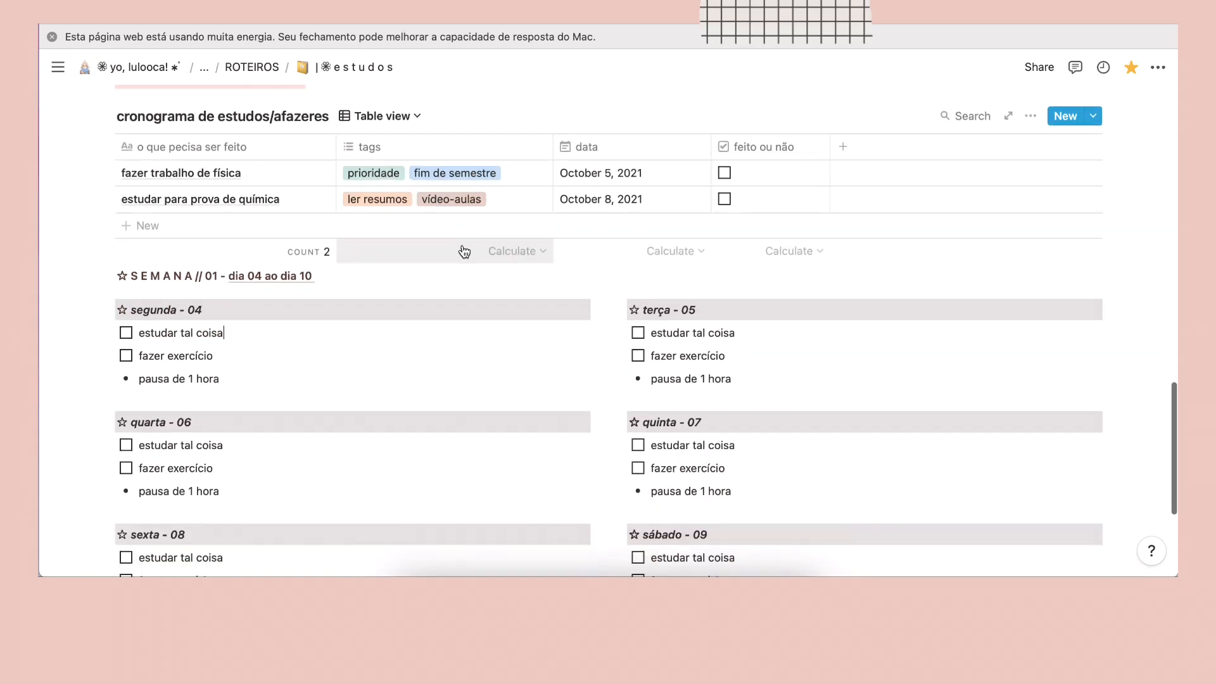
- Look over the estudos page again from the cover to the exam countdowns and the São Paulo weather widget
scroll(936, 290, "up", 10)
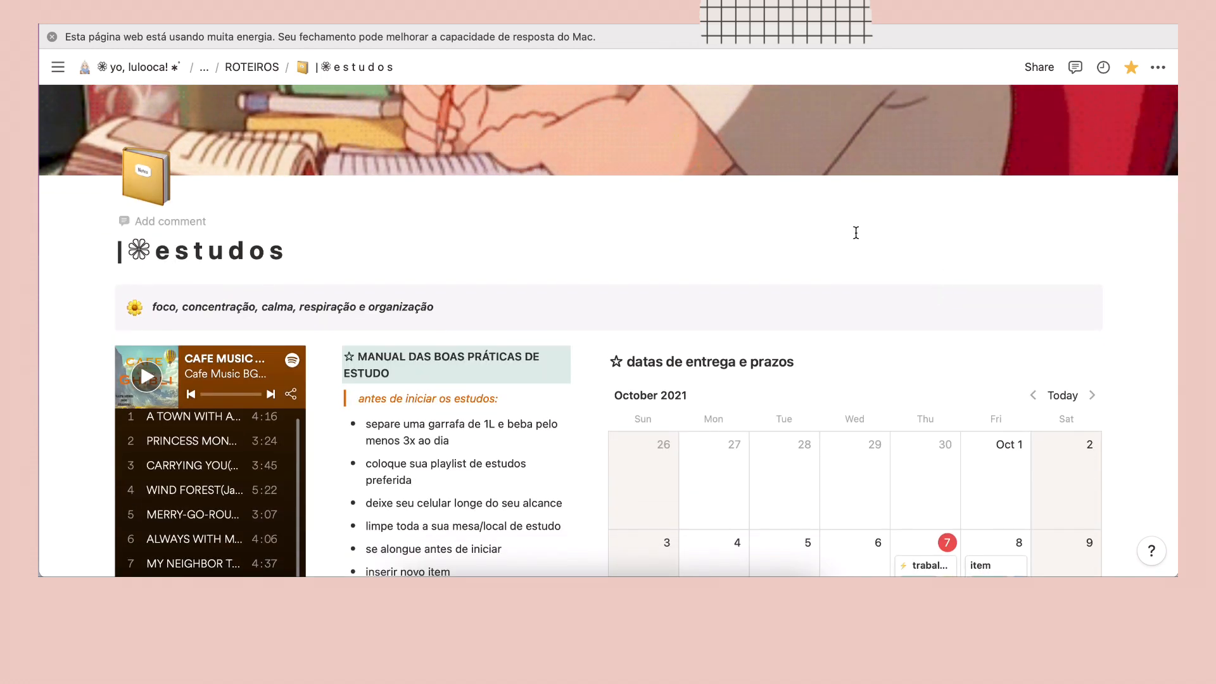
scroll(855, 232, "down", 1)
scroll(624, 232, "down", 5)
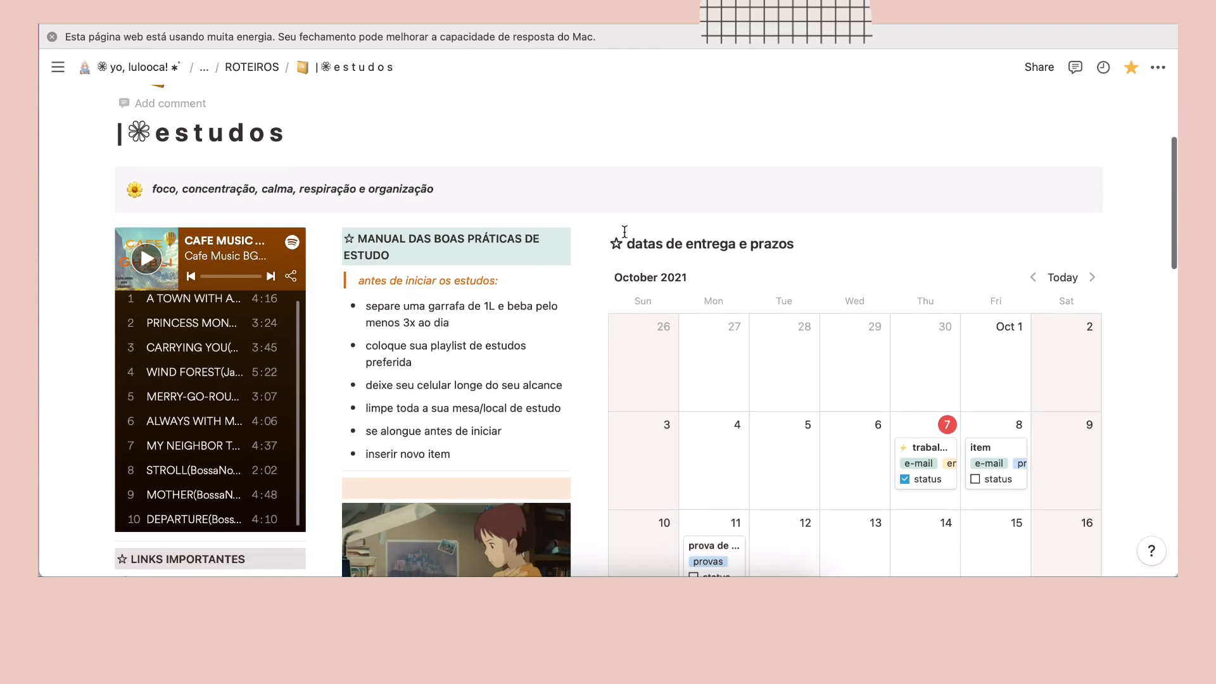
scroll(625, 233, "down", 9)
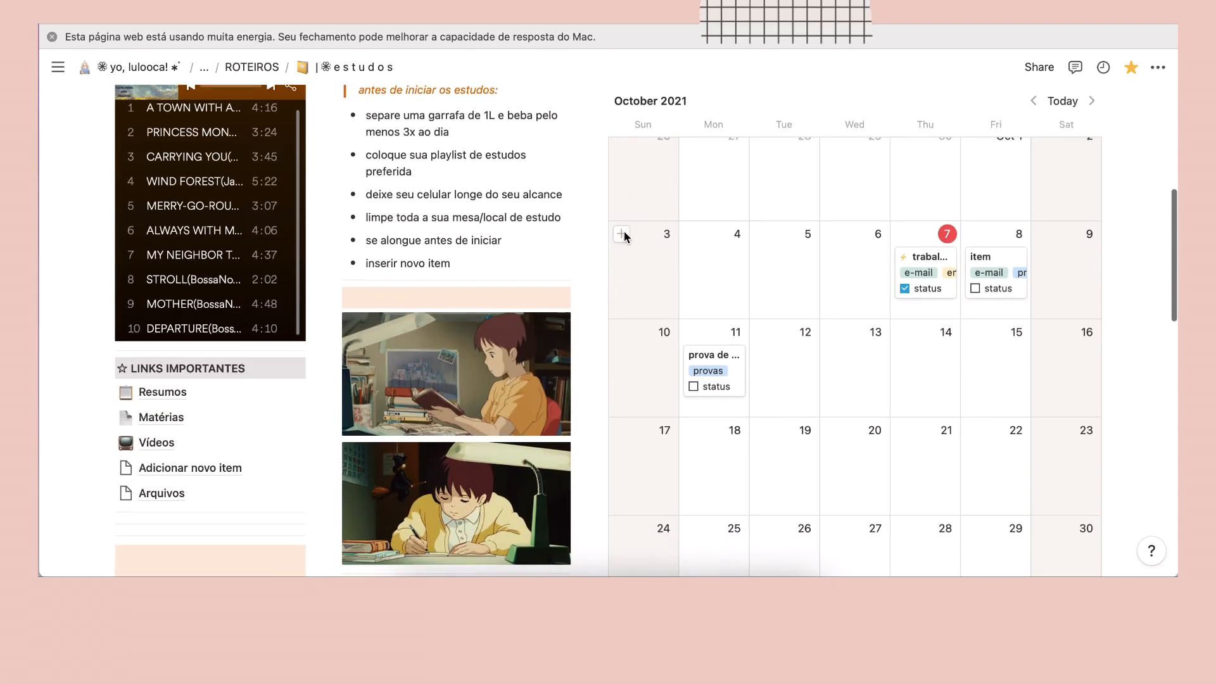
scroll(625, 237, "down", 7)
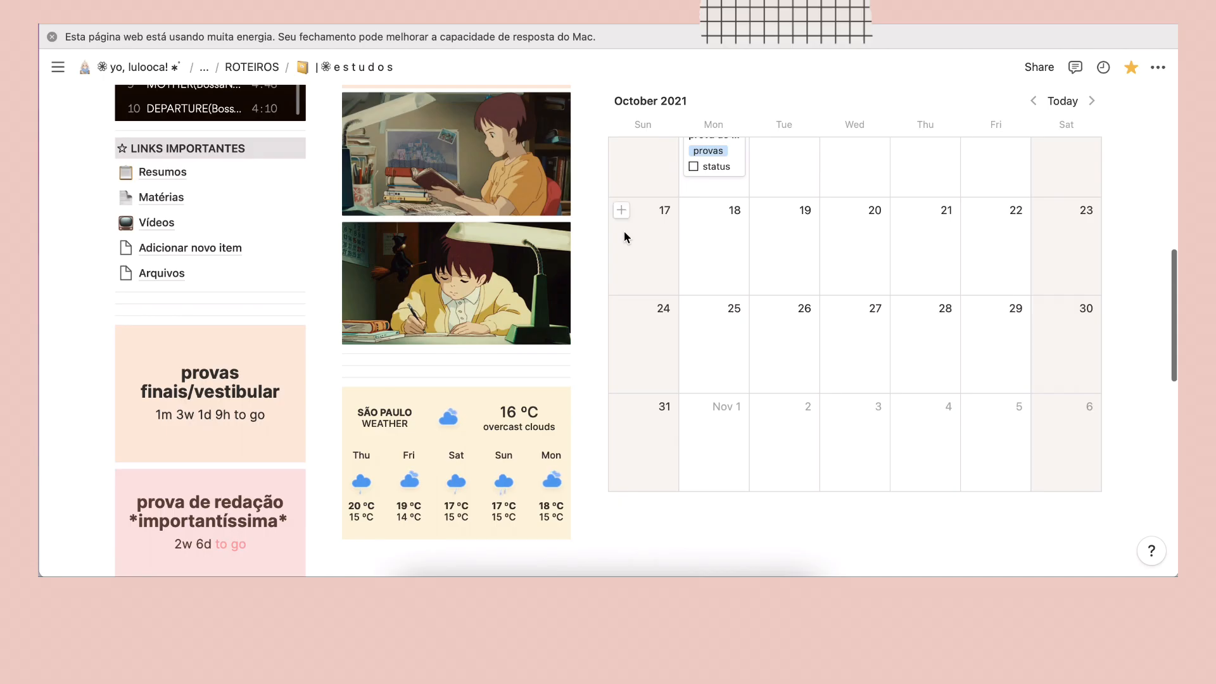
scroll(624, 237, "down", 2)
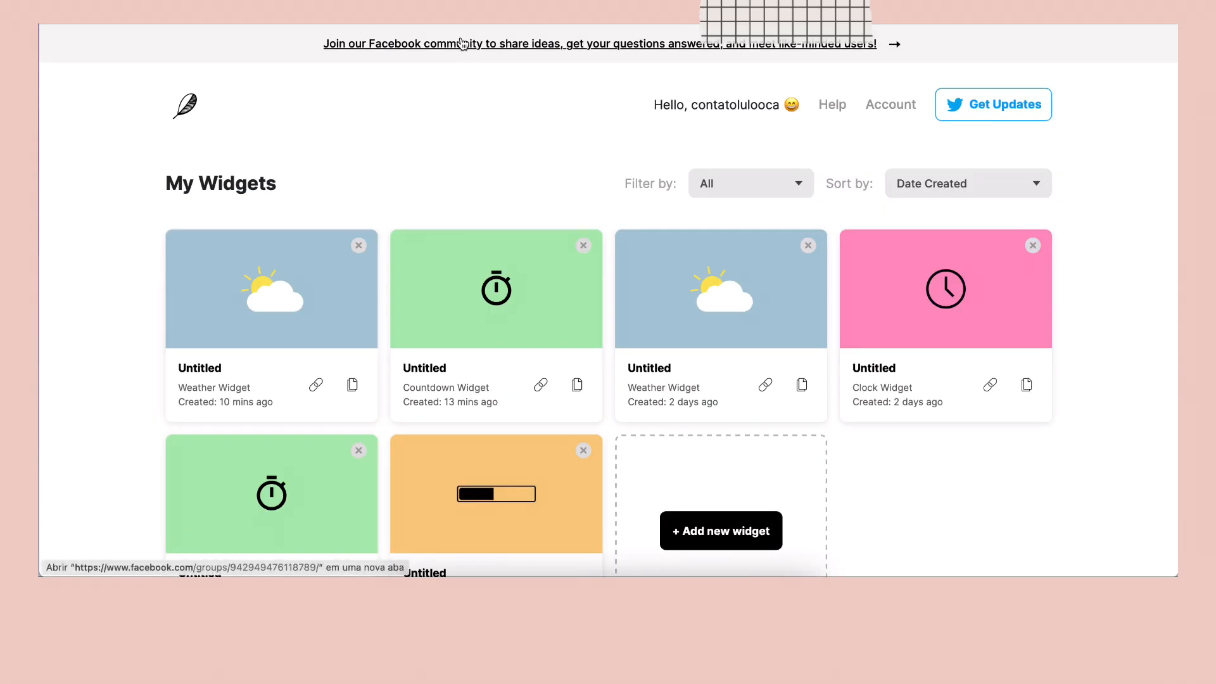
- Switch to Indify and browse the My Widgets list and the Explore Widgets catalogue
scroll(519, 127, "down", 15)
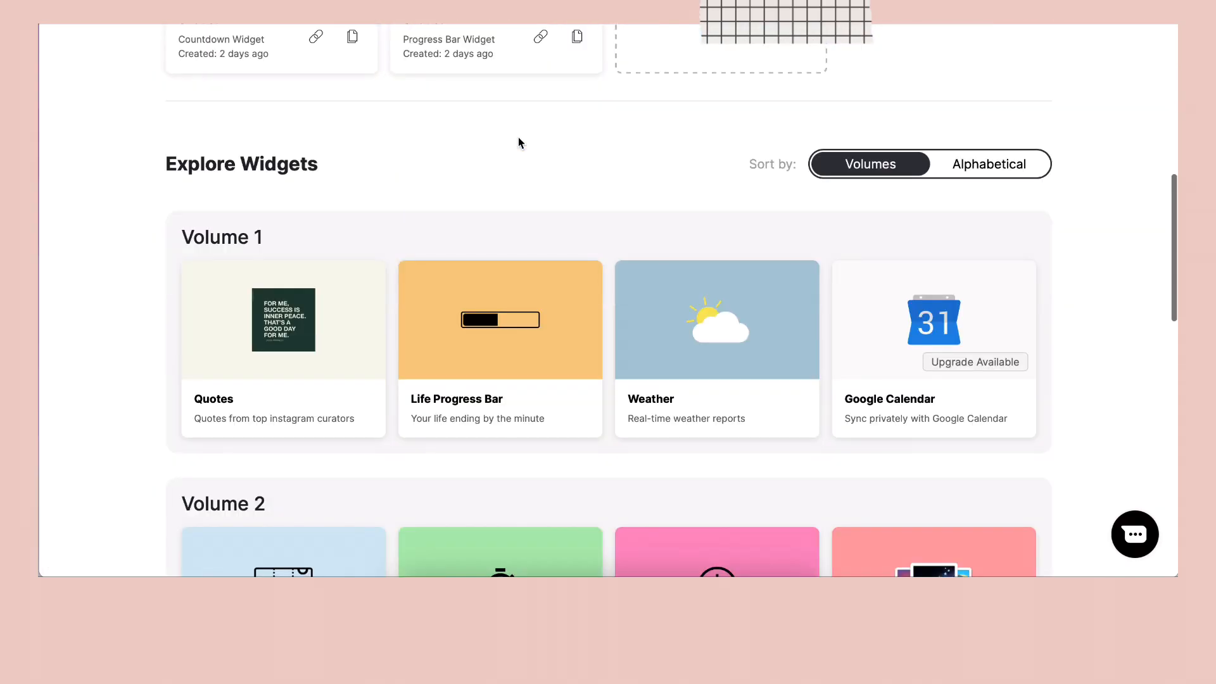
scroll(518, 137, "down", 1)
scroll(518, 136, "up", 15)
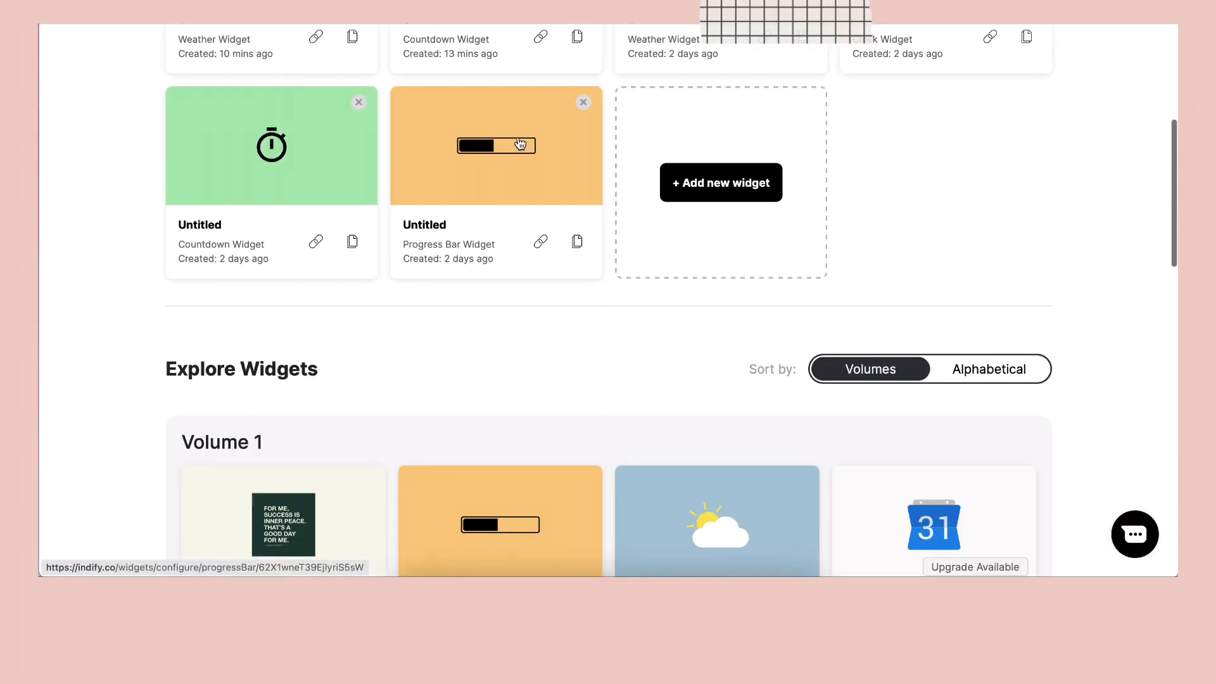
scroll(557, 203, "up", 1)
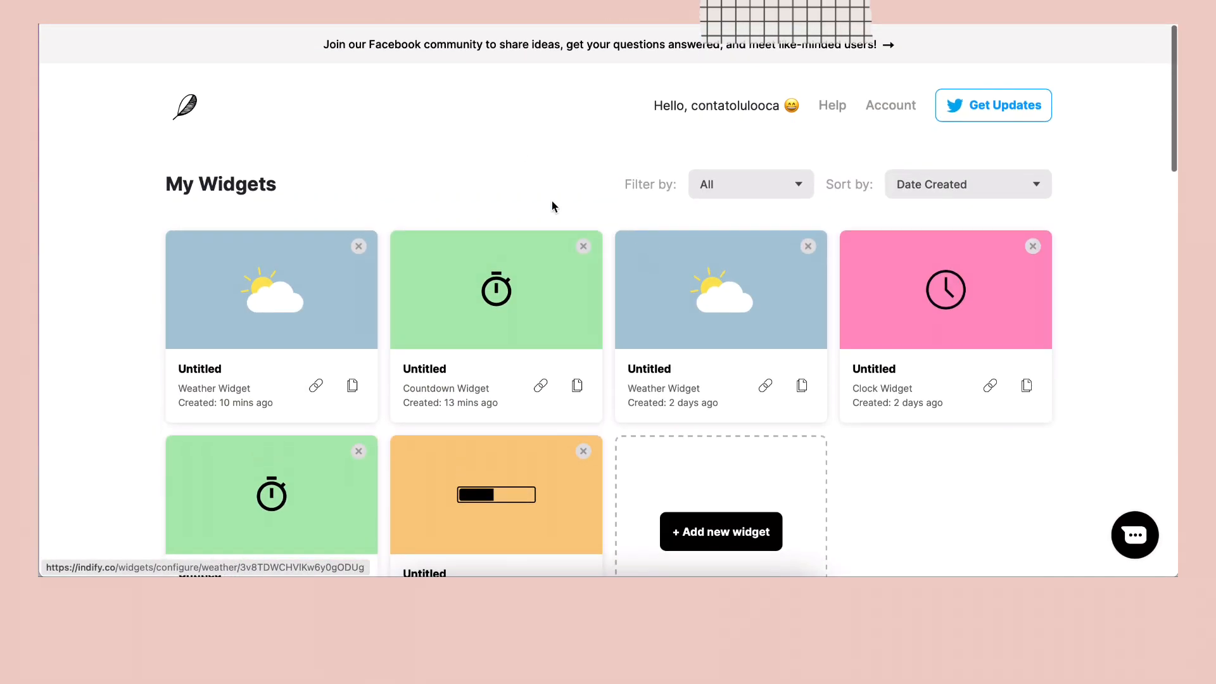
scroll(353, 371, "down", 8)
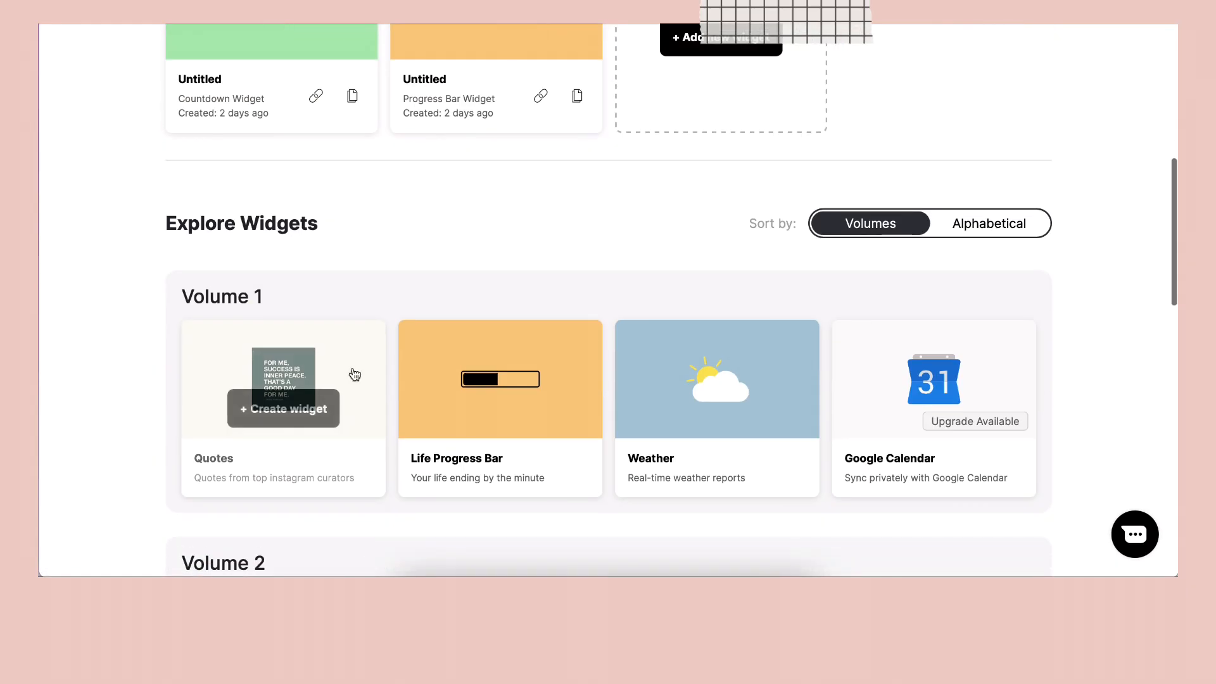
scroll(354, 369, "up", 10)
scroll(353, 369, "down", 2)
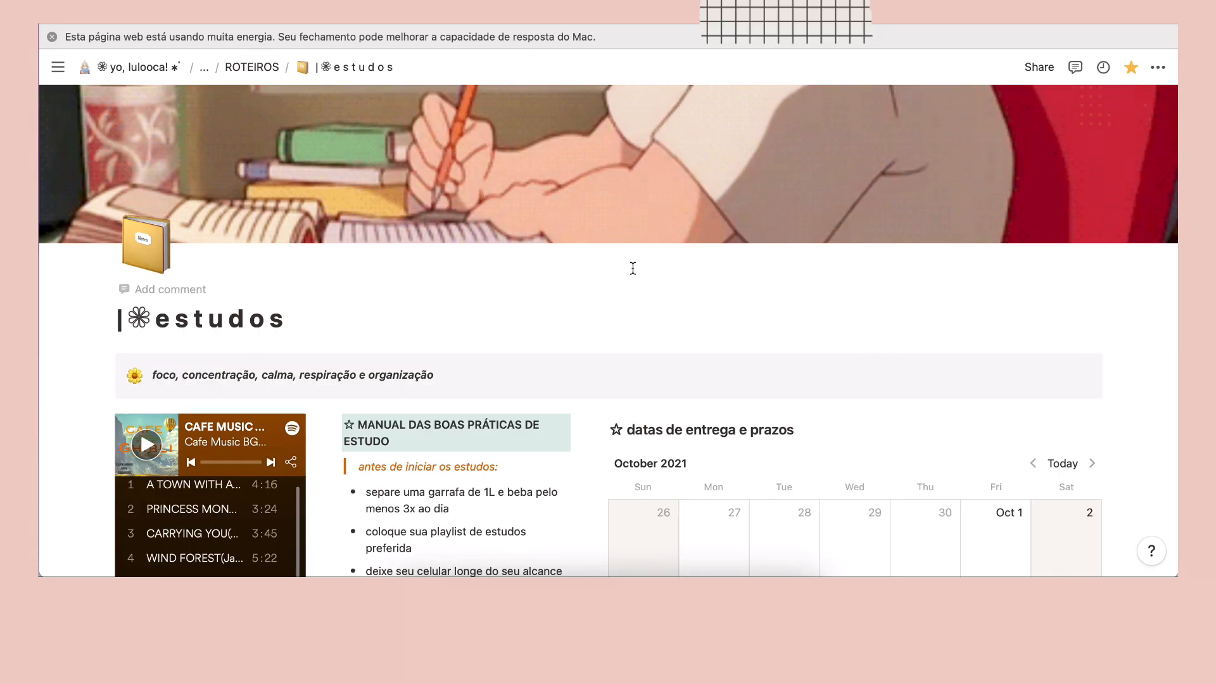
- Return to the Notion estudos page and view its layout from the title to the schedule table, ending at the cover
scroll(633, 268, "down", 2)
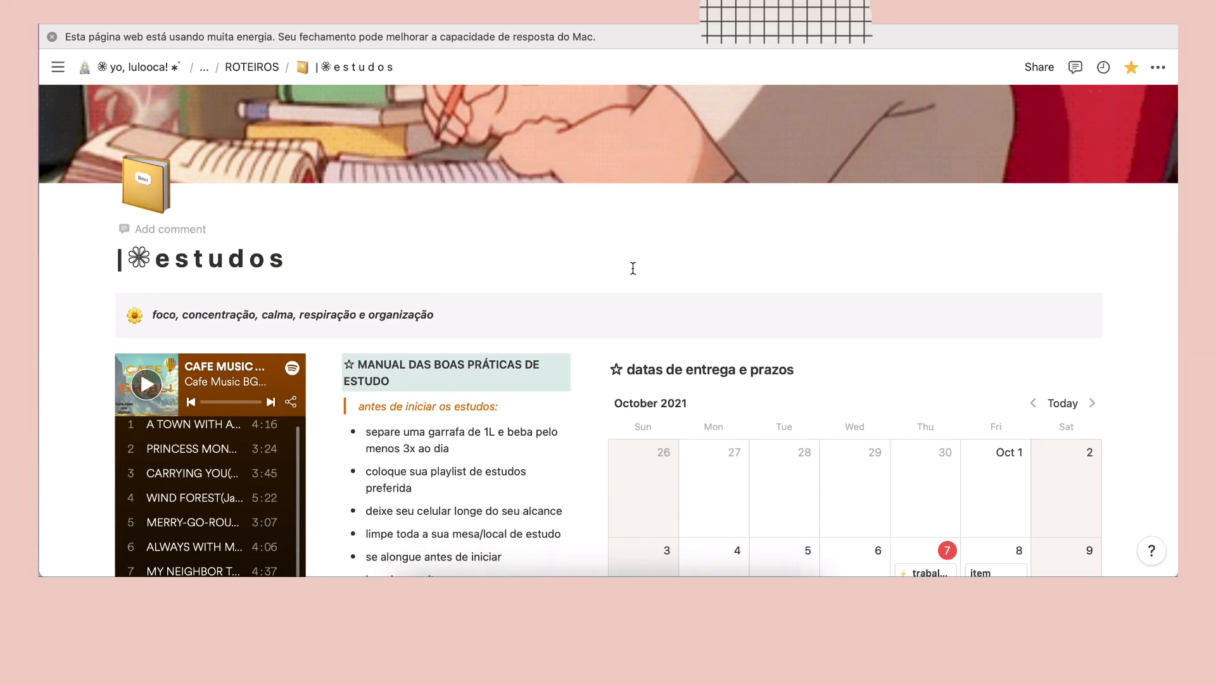
scroll(633, 268, "down", 4)
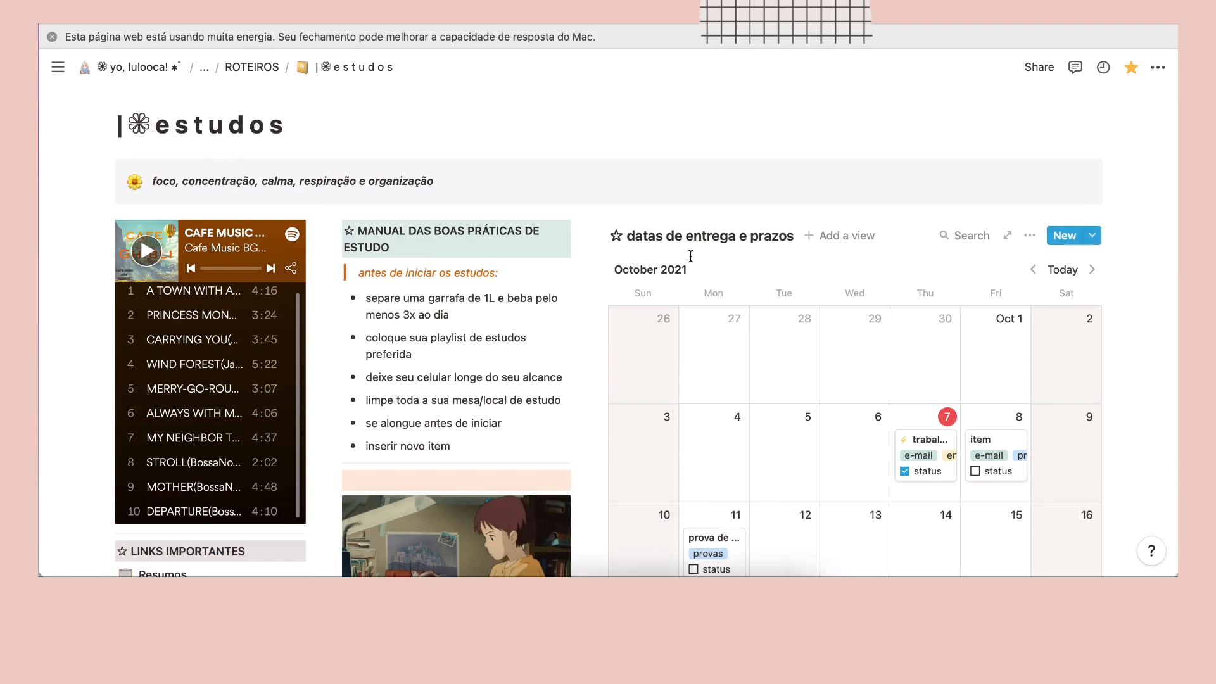
scroll(1118, 190, "down", 4)
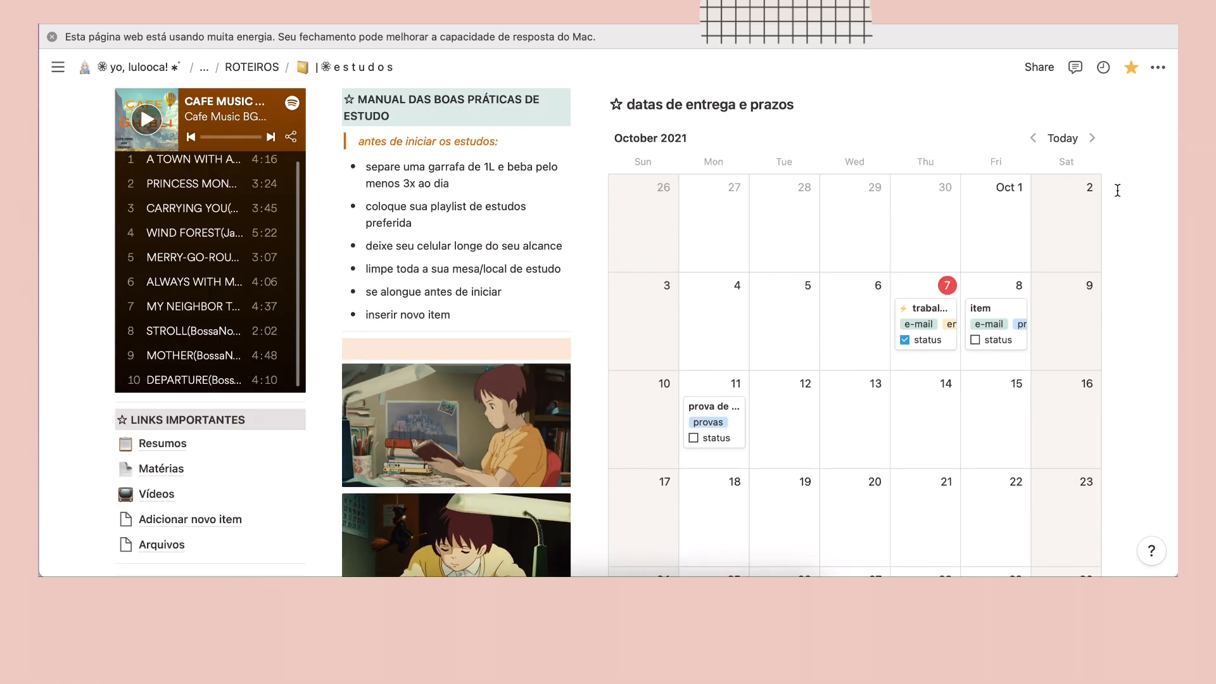
scroll(1118, 190, "down", 10)
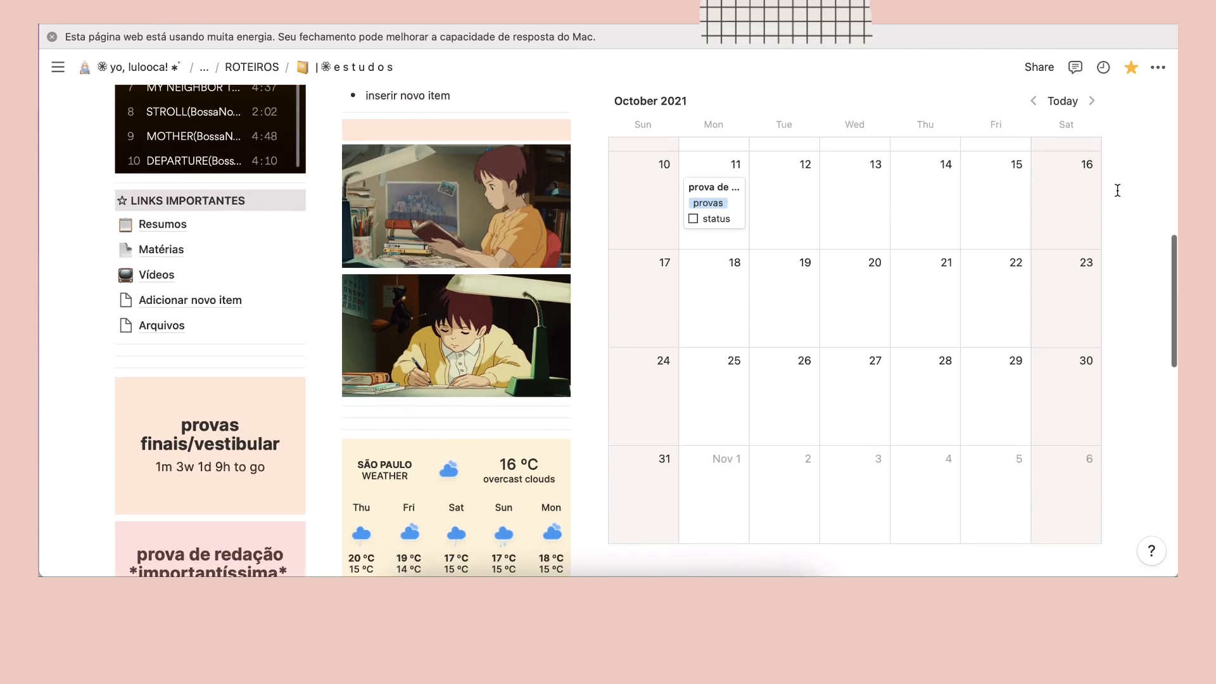
scroll(1118, 190, "down", 5)
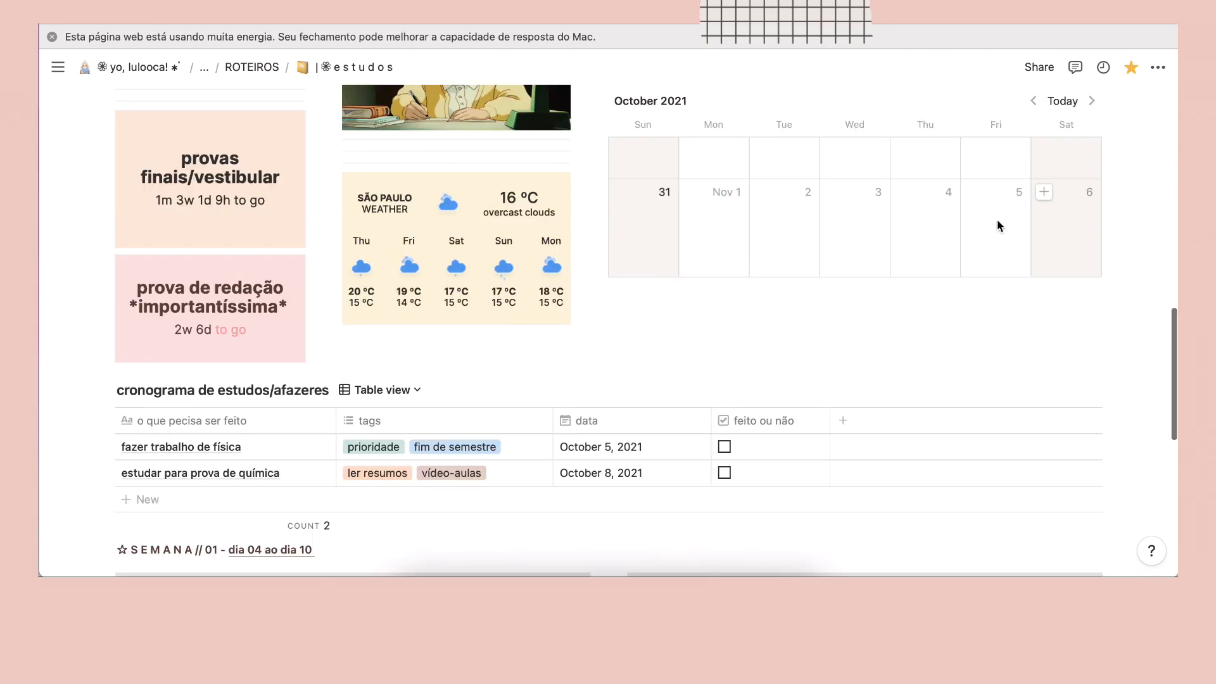
scroll(998, 225, "up", 20)
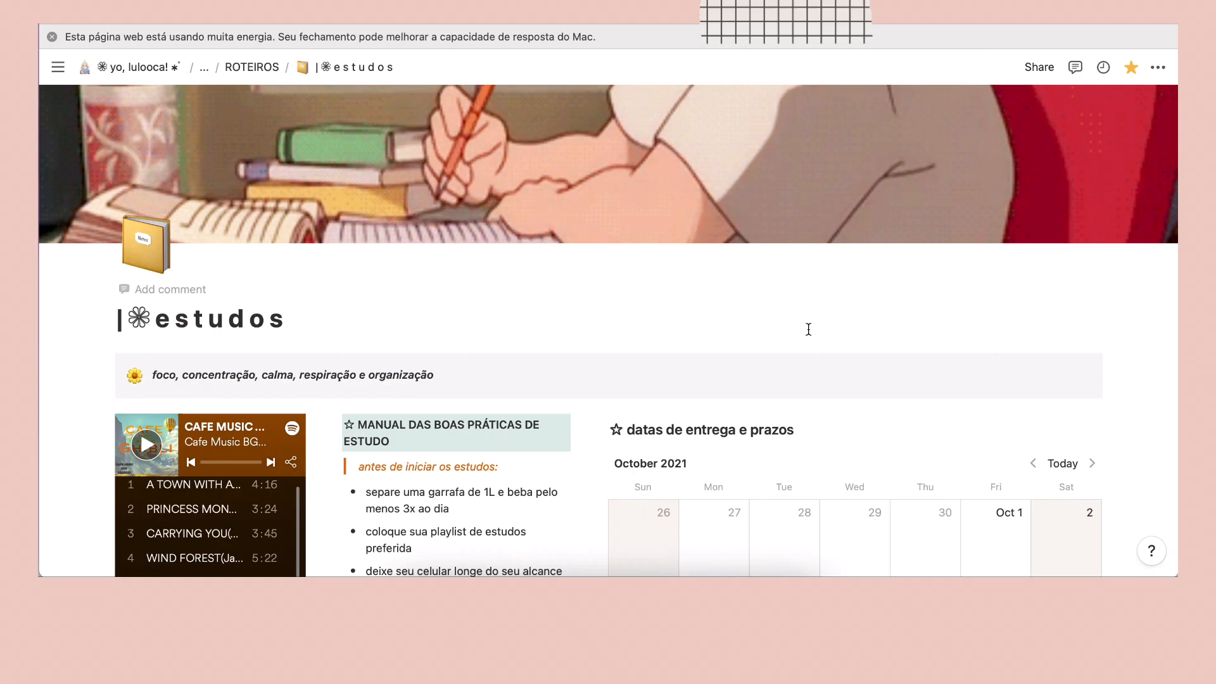